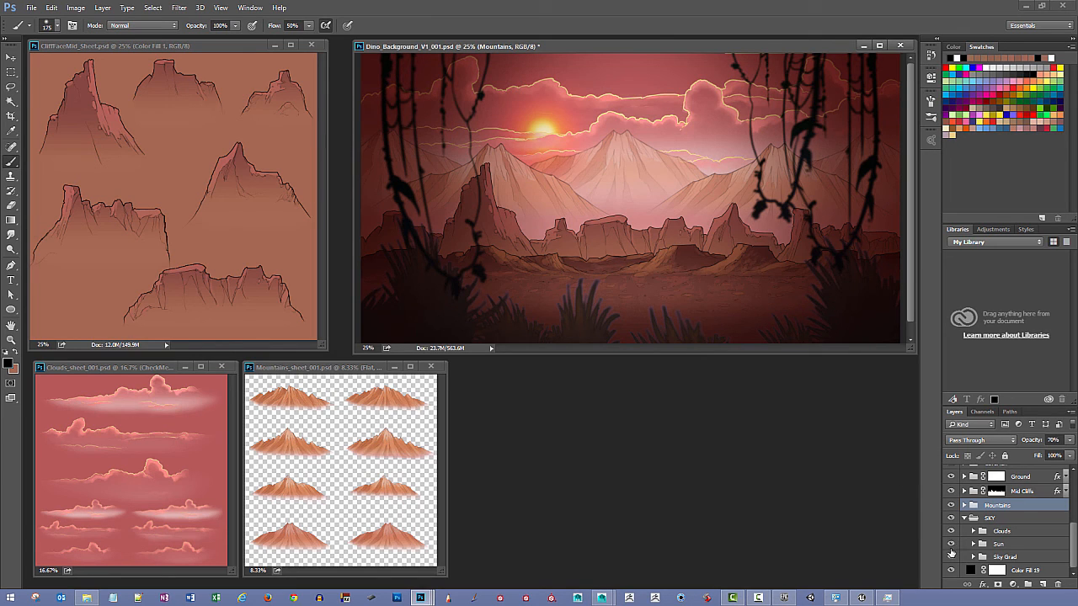
Hide the scene's layer groups in Dino_Background_V1_001.psd and leave only the Sky Grad group visible above the base fill.
left_click_drag(951, 545, 951, 492)
scroll(957, 515, "up", 3)
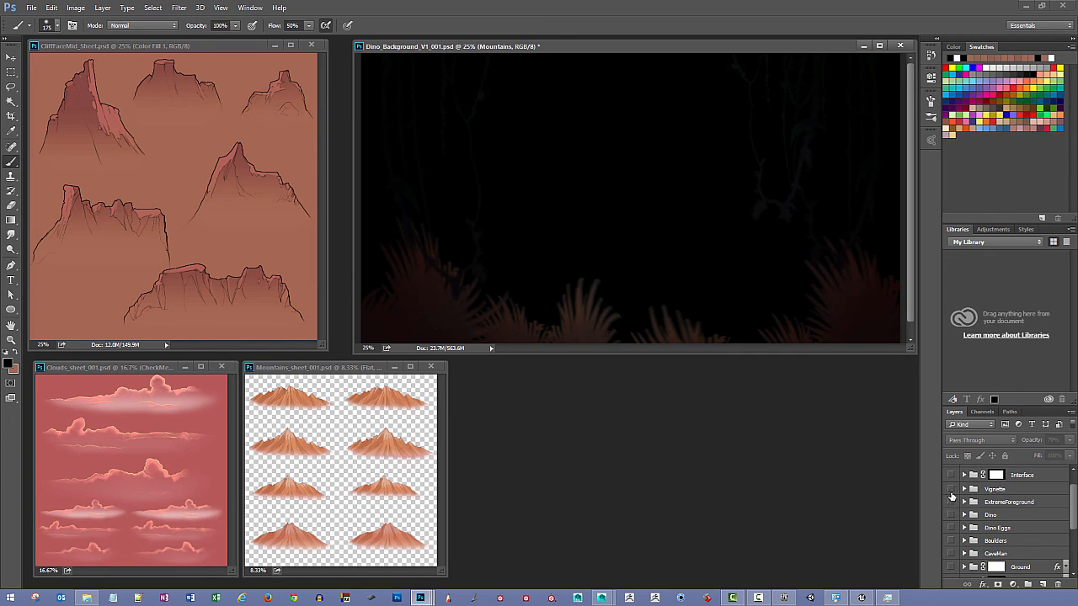
scroll(960, 514, "down", 4)
left_click(952, 558)
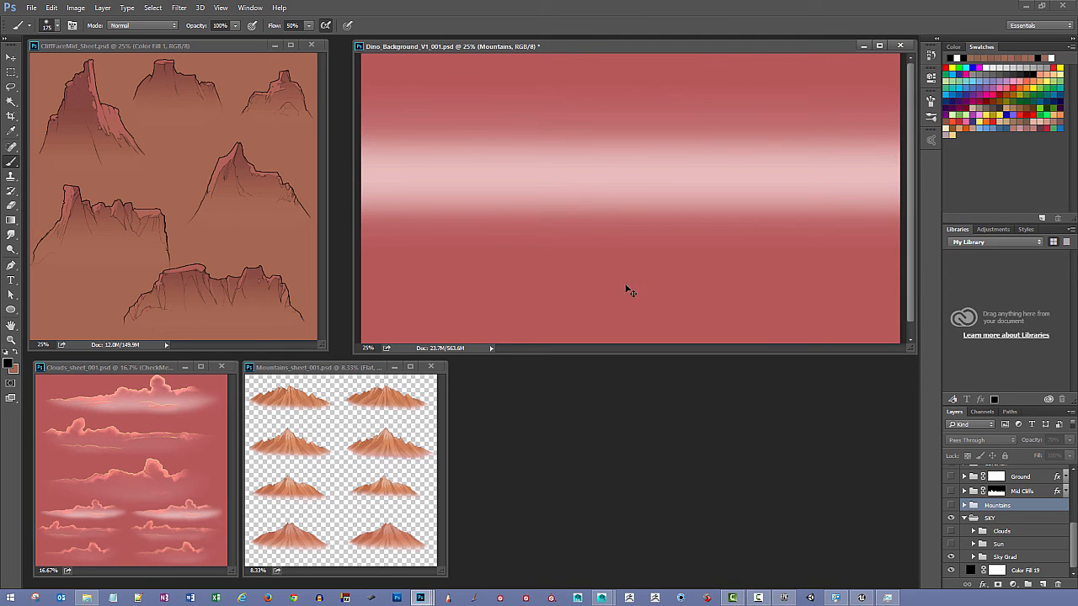
Copy the whole sky gradient canvas merged and paste it into a new 3840 × 2160 pixel RGB document with a white background.
key("ctrl+a")
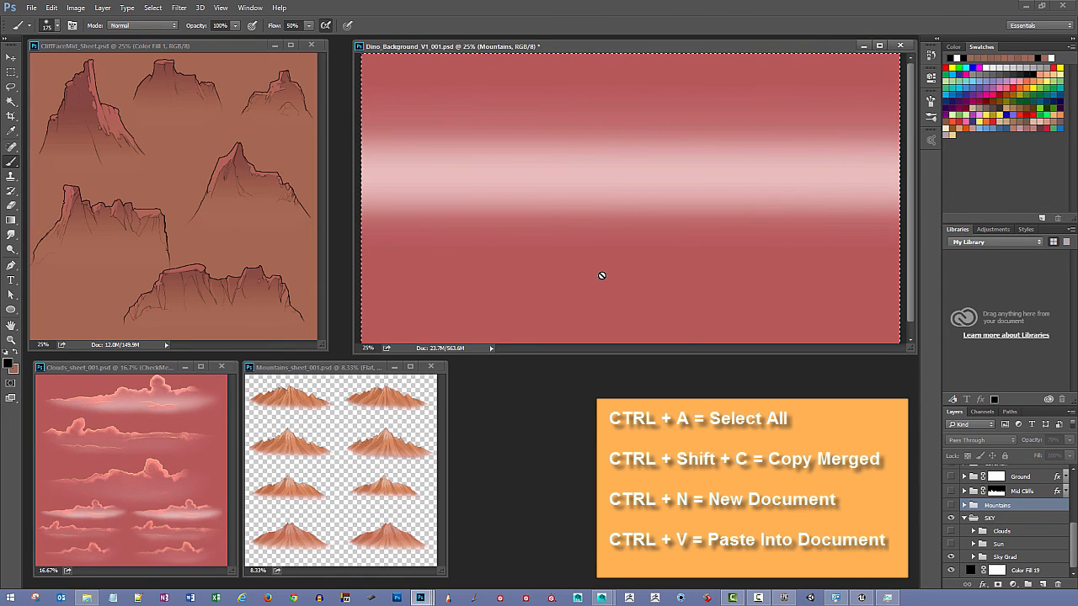
key("ctrl+n")
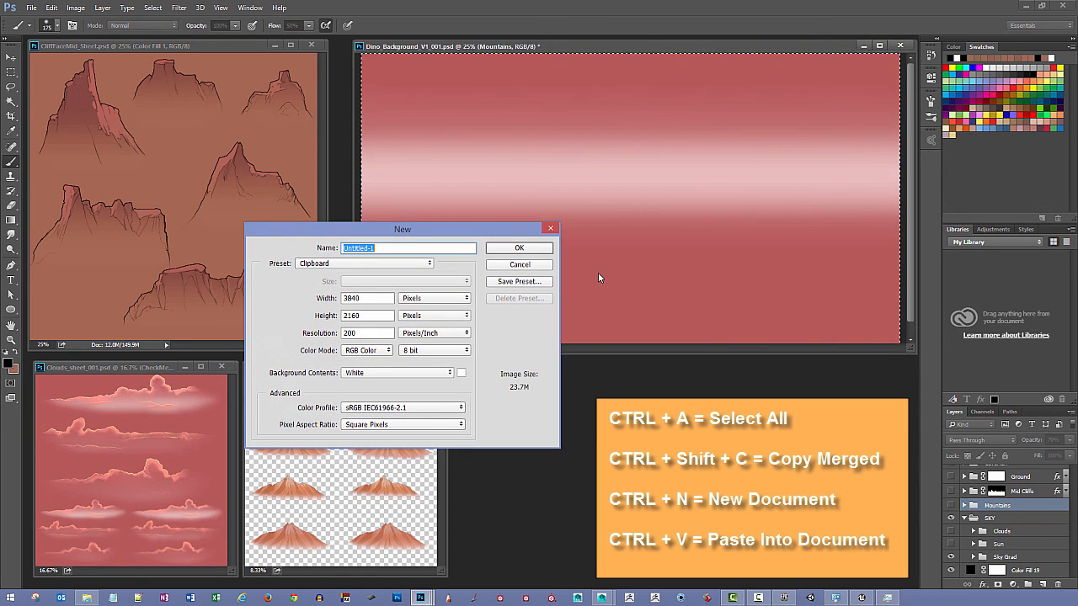
key("Return")
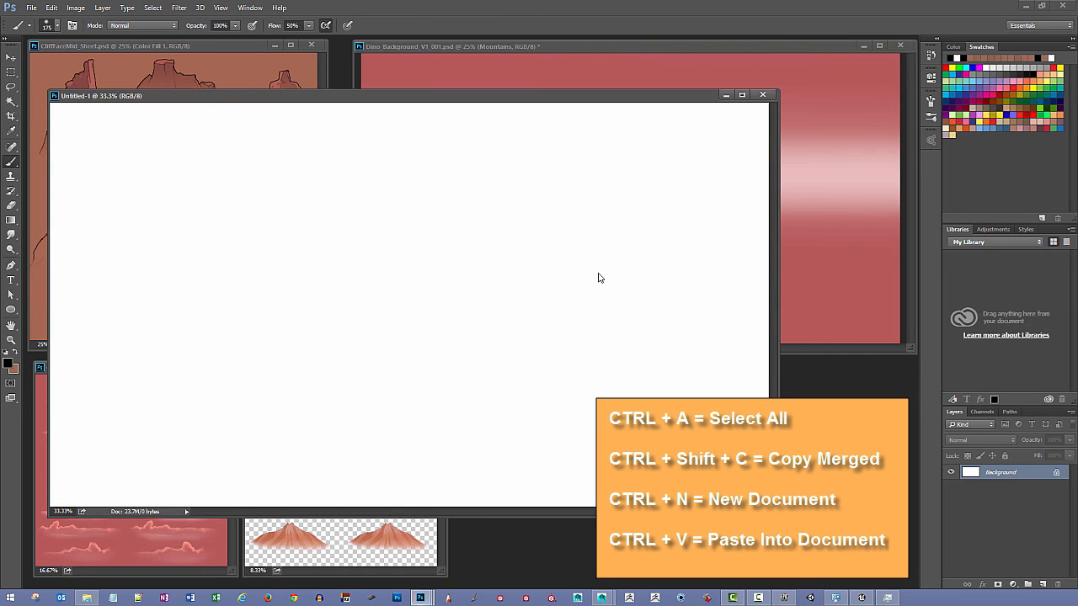
key("ctrl+v")
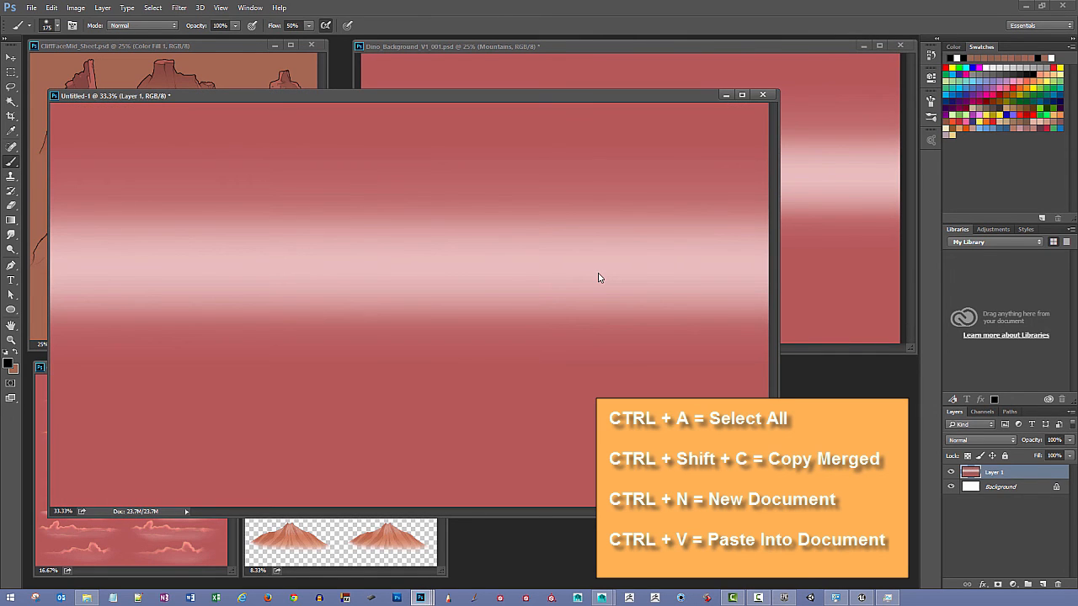
Reduce the new document's view to 12.5% and place its window in the empty workspace below the dino background document.
left_click_drag(496, 96, 578, 138)
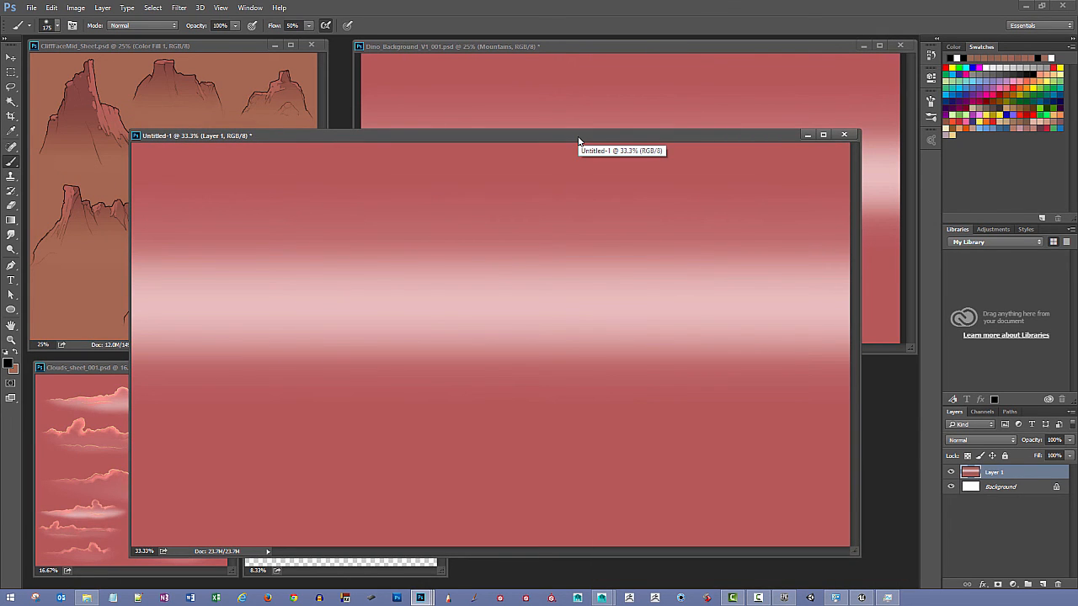
key("ctrl+minus")
key("ctrl+minus")
key("ctrl+minus")
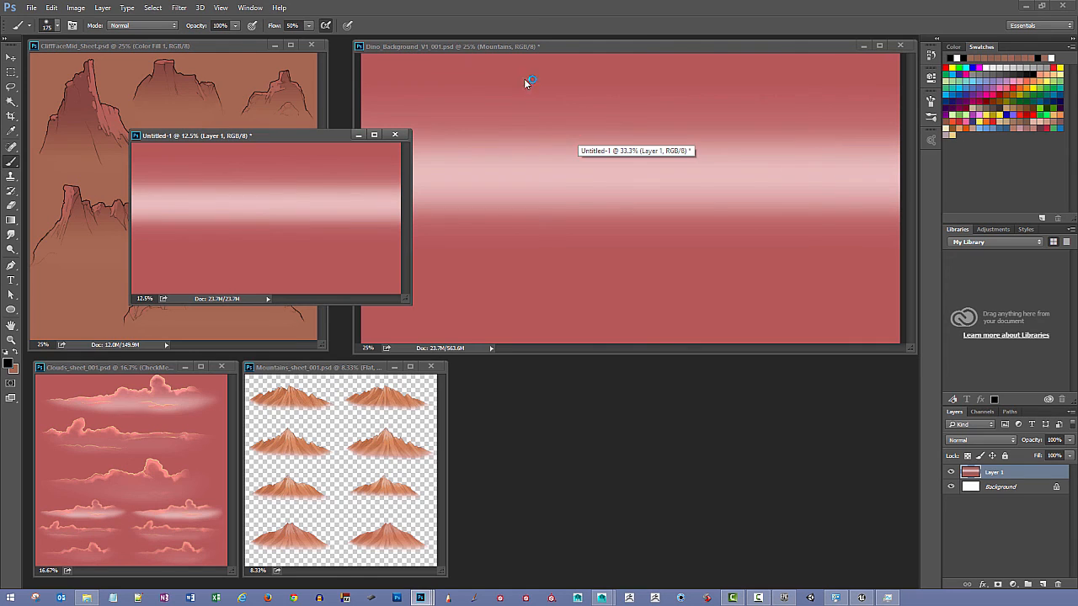
left_click_drag(308, 138, 665, 388)
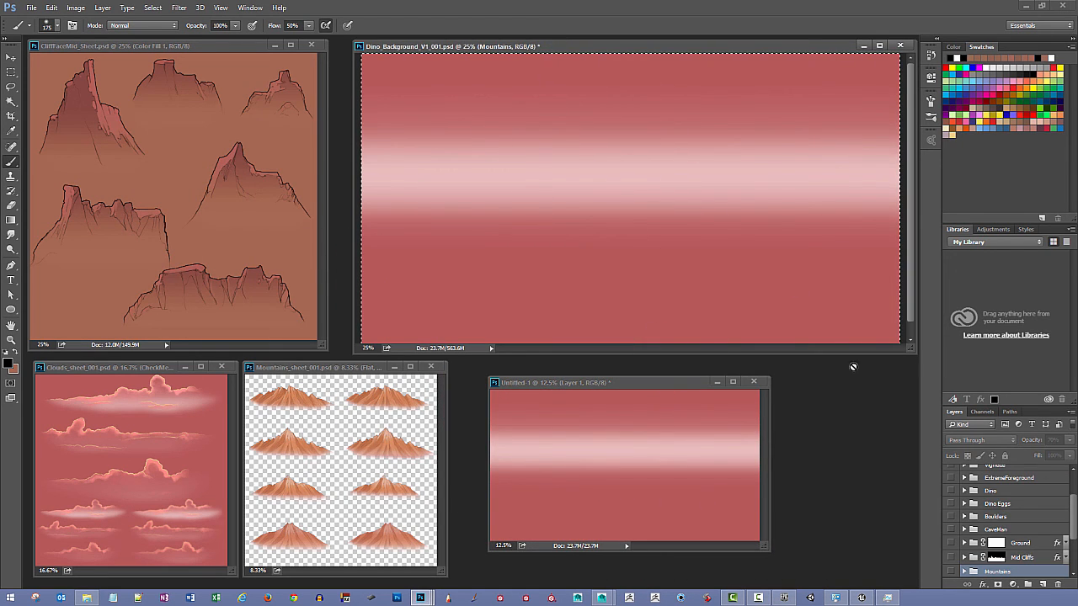
Show the Mountains group in the dino background document and copy the group into the new sky document.
scroll(978, 552, "down", 3)
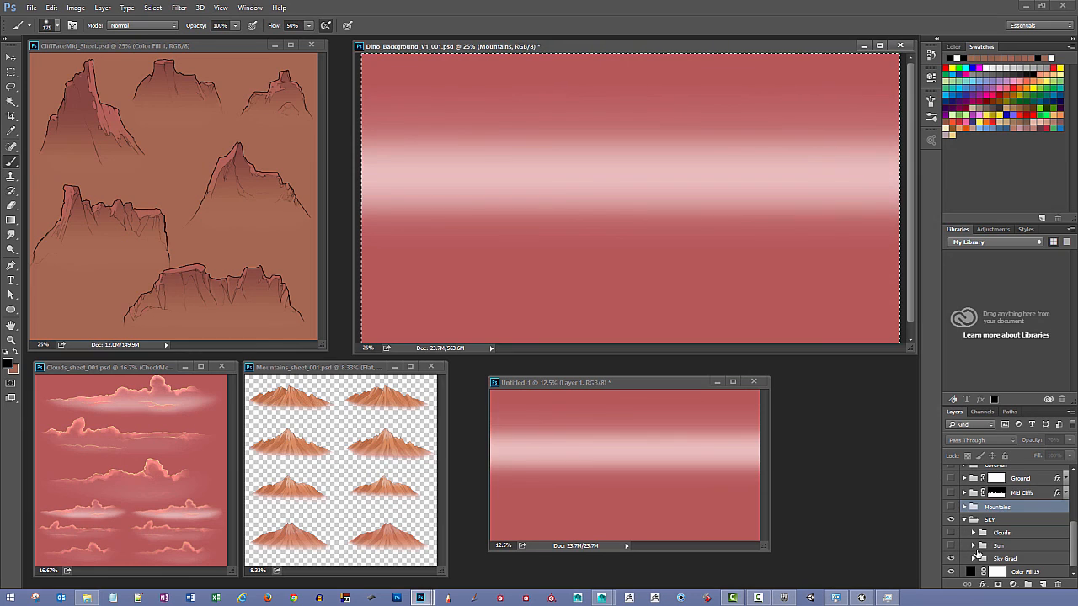
left_click(950, 507)
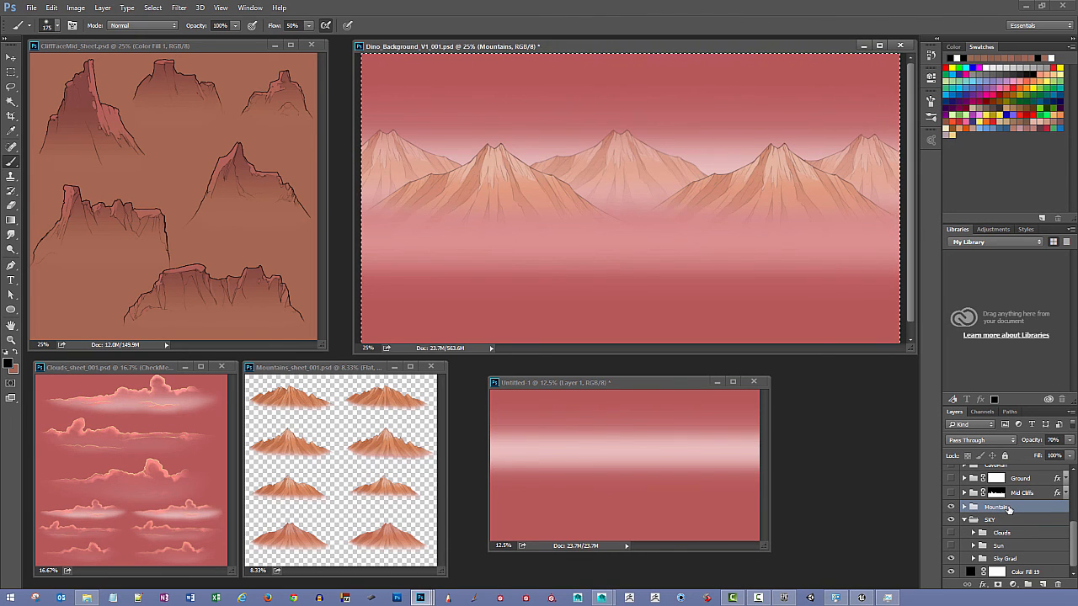
left_click_drag(997, 507, 654, 479)
left_click_drag(895, 507, 711, 466)
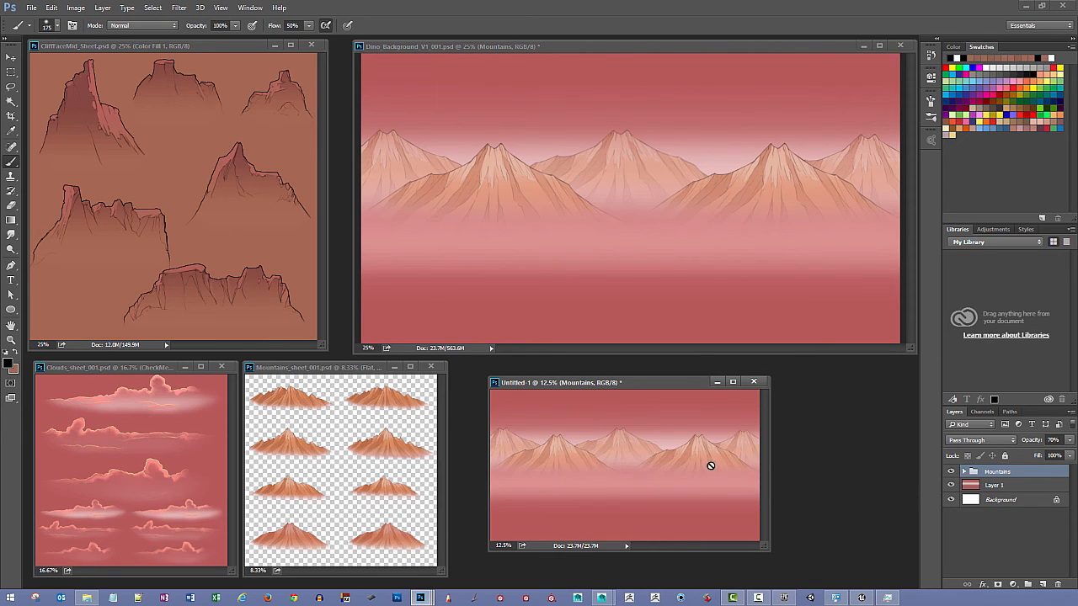
Enlarge the new document's window around its canvas and set the copied Mountains group's opacity to 100%.
left_click_drag(654, 380, 630, 365)
left_click_drag(741, 530, 780, 561)
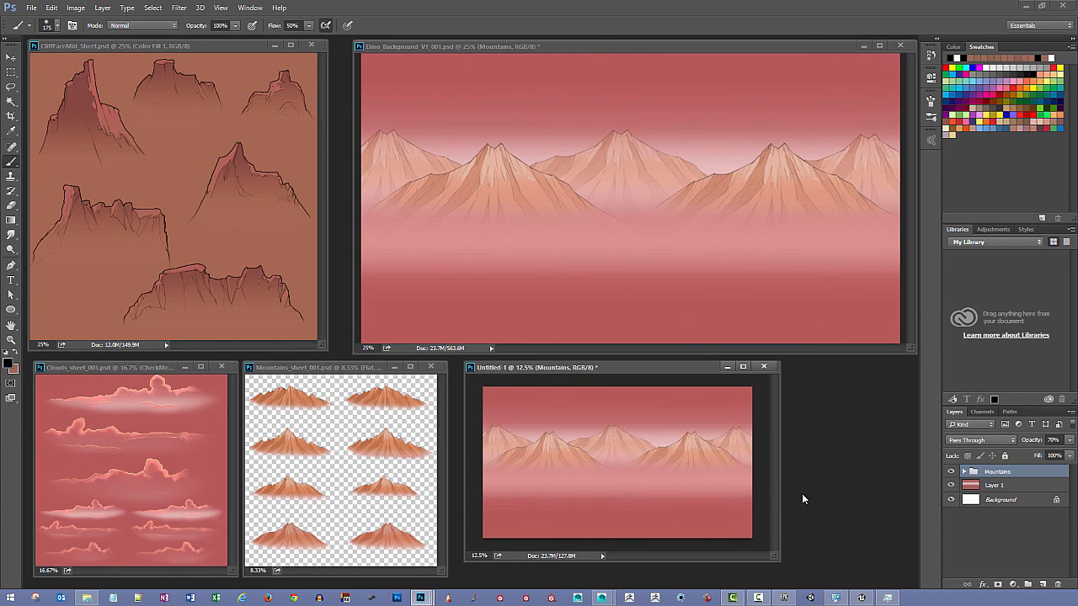
left_click(1070, 440)
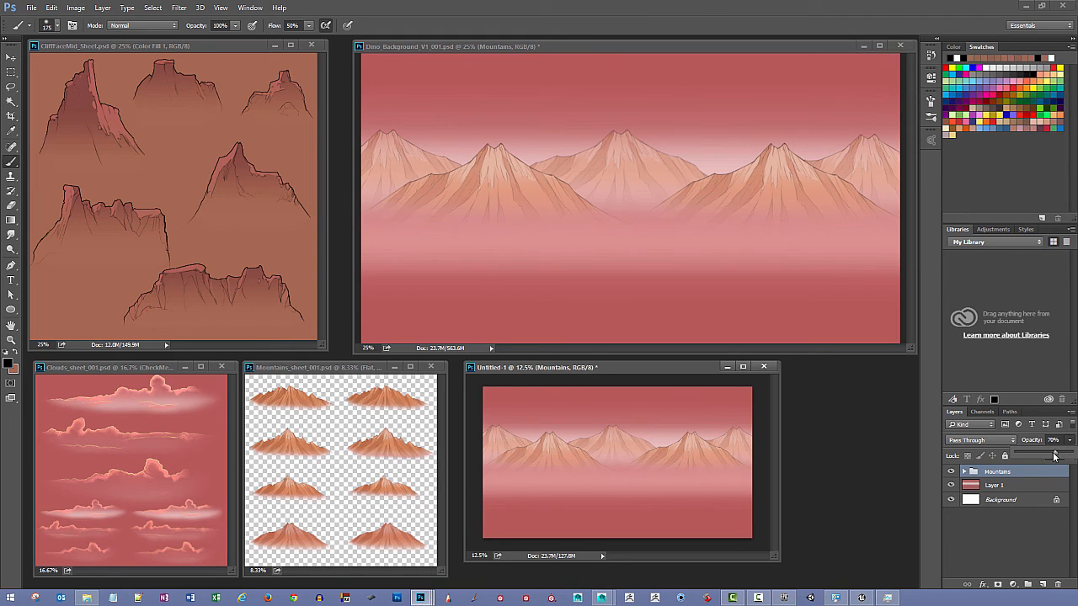
left_click_drag(1067, 454, 1073, 455)
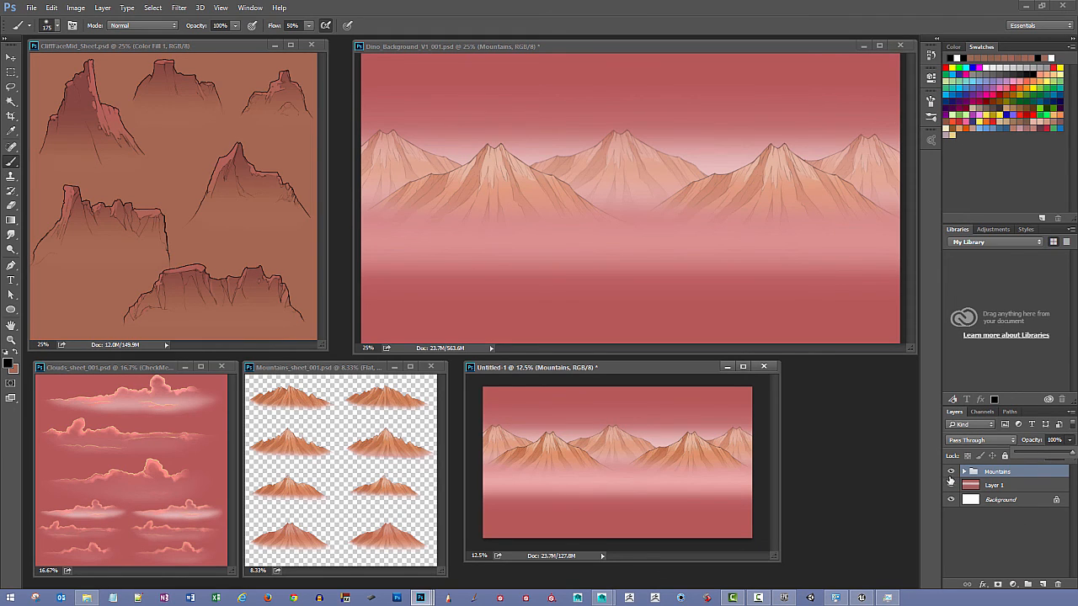
Expand the copied Mountains group and toggle its Hills layers individually to examine which mountain each one holds.
left_click(965, 471)
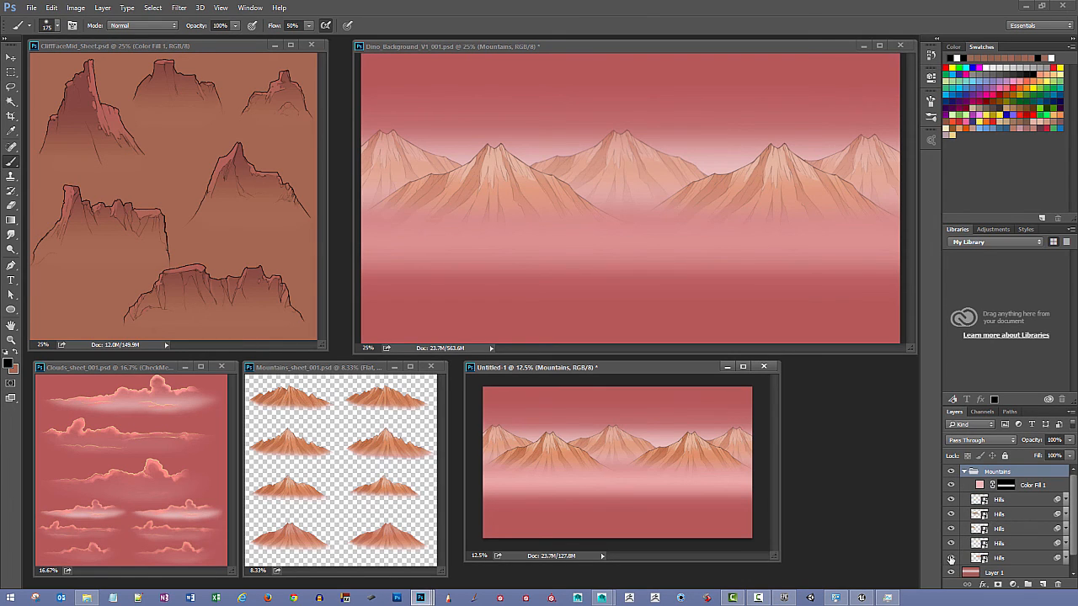
mouse_move(950, 558)
left_mouse_down()
mouse_move(949, 515)
mouse_move(949, 560)
left_mouse_up()
key("ctrl+plus")
key("ctrl+plus")
key("ctrl+plus")
key("ctrl+plus")
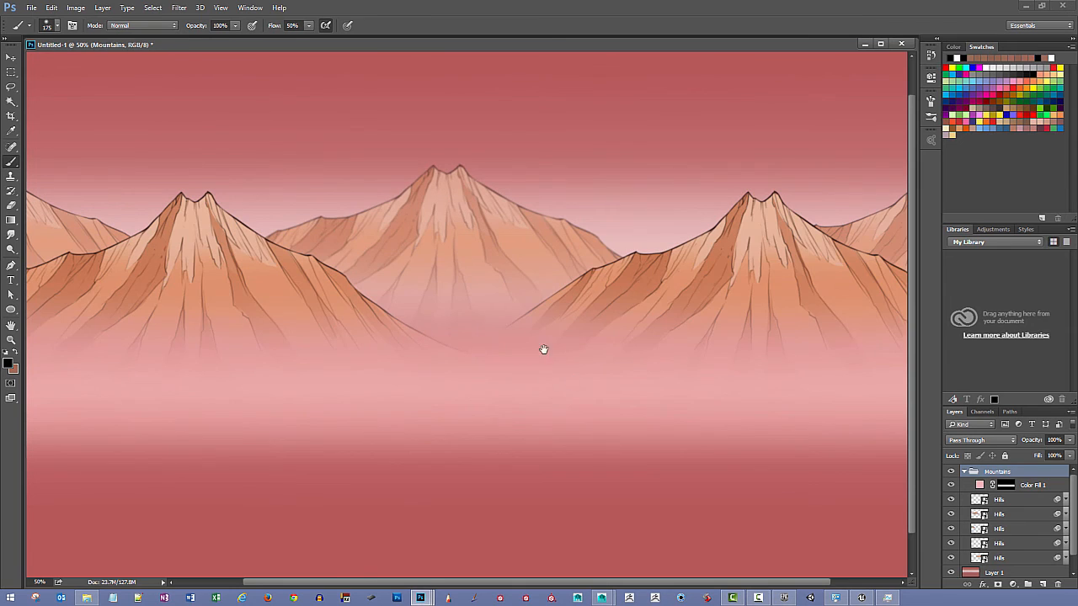
left_click_drag(606, 366, 702, 404)
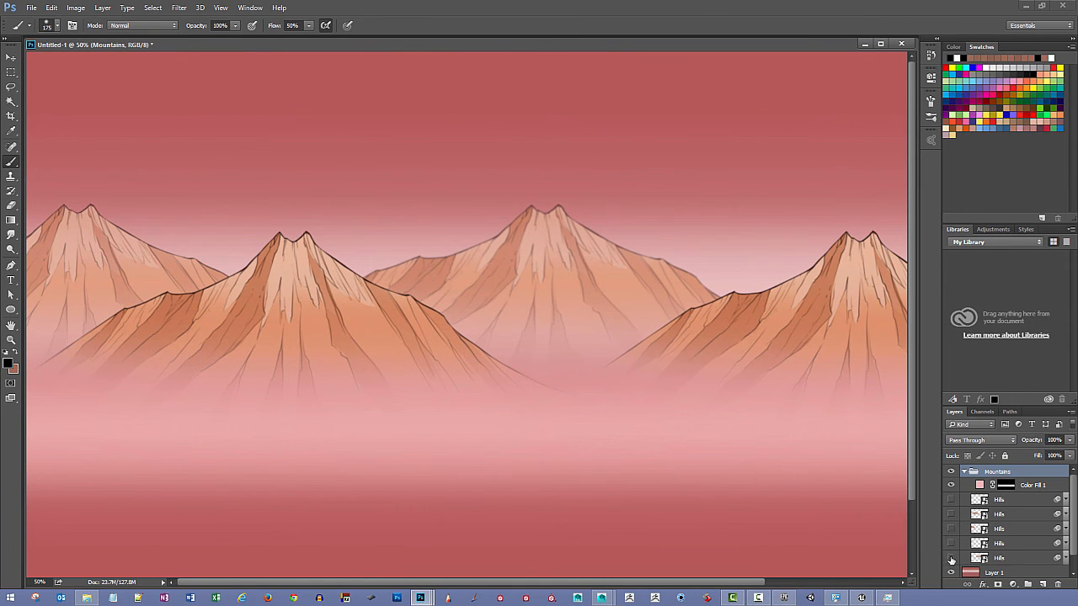
left_click_drag(951, 558, 951, 512)
left_click(951, 513)
left_click(951, 514)
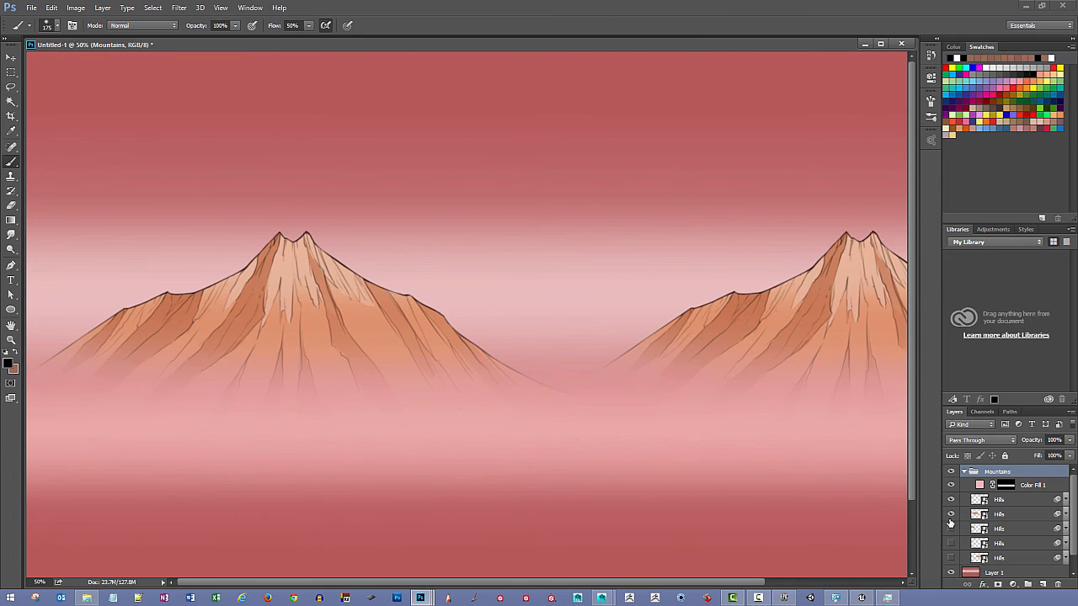
left_click(951, 528)
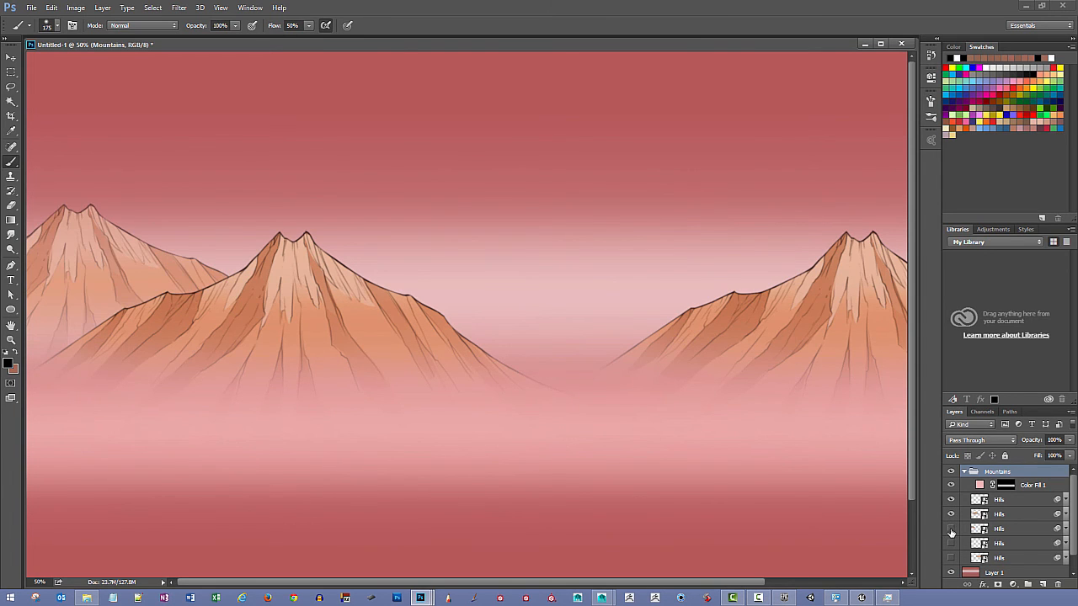
left_click(951, 528)
left_click_drag(951, 529, 952, 544)
left_click(950, 558)
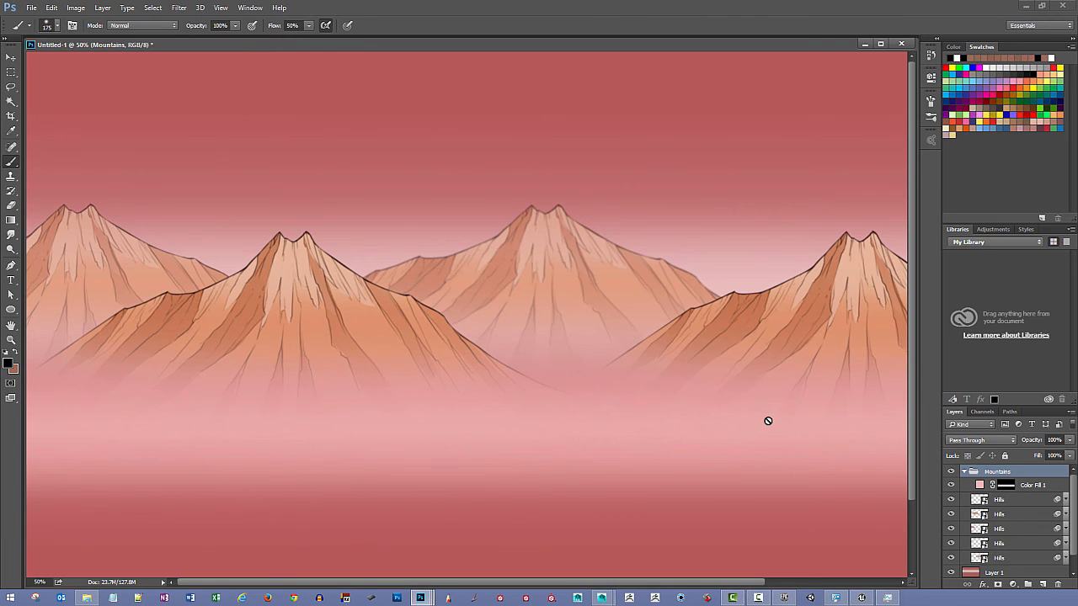
Hide all the Hills layers and reveal them again one by one to review how the mountain range is built up.
key("ctrl+minus")
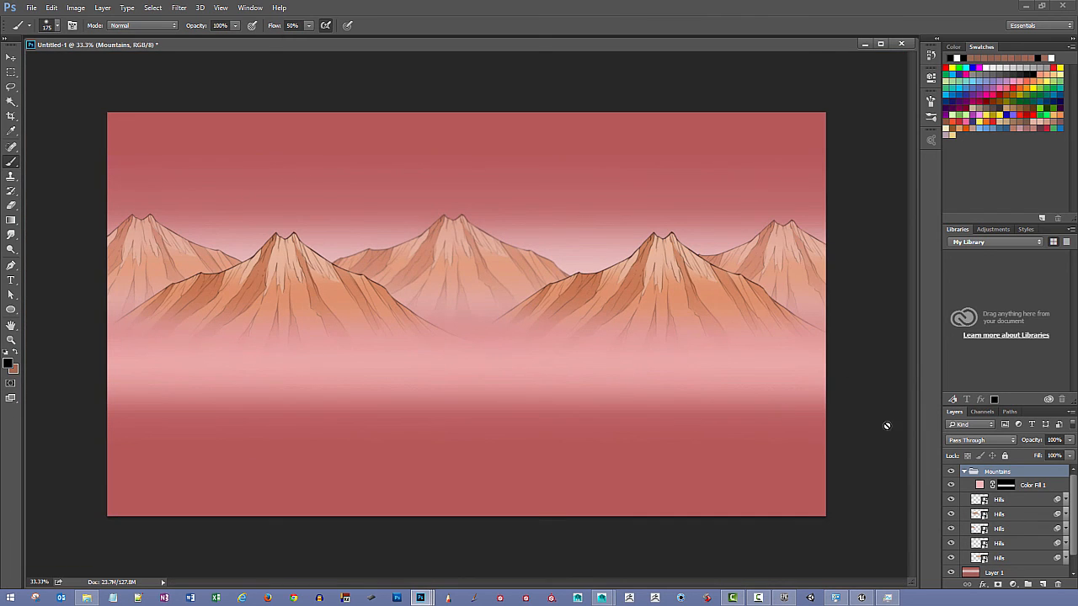
left_click_drag(950, 557, 953, 510)
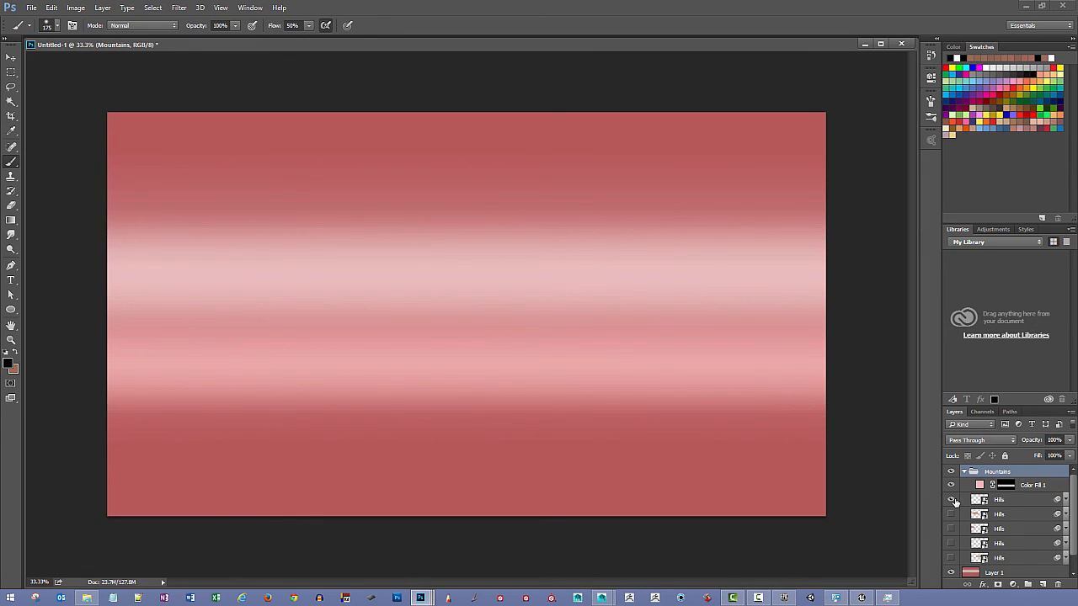
left_click(951, 500)
left_click(951, 514)
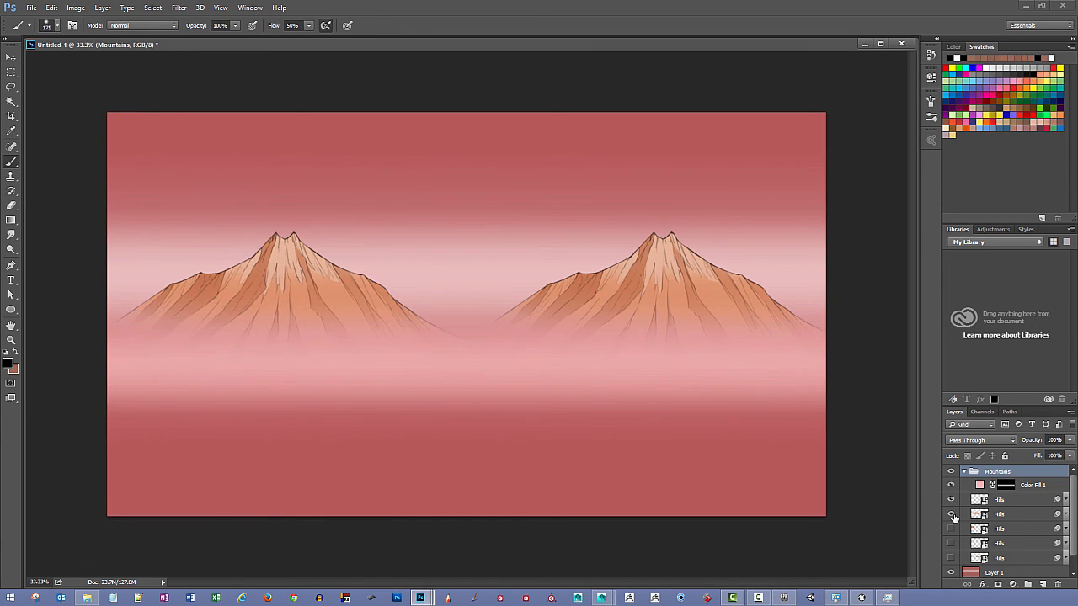
left_click(951, 529)
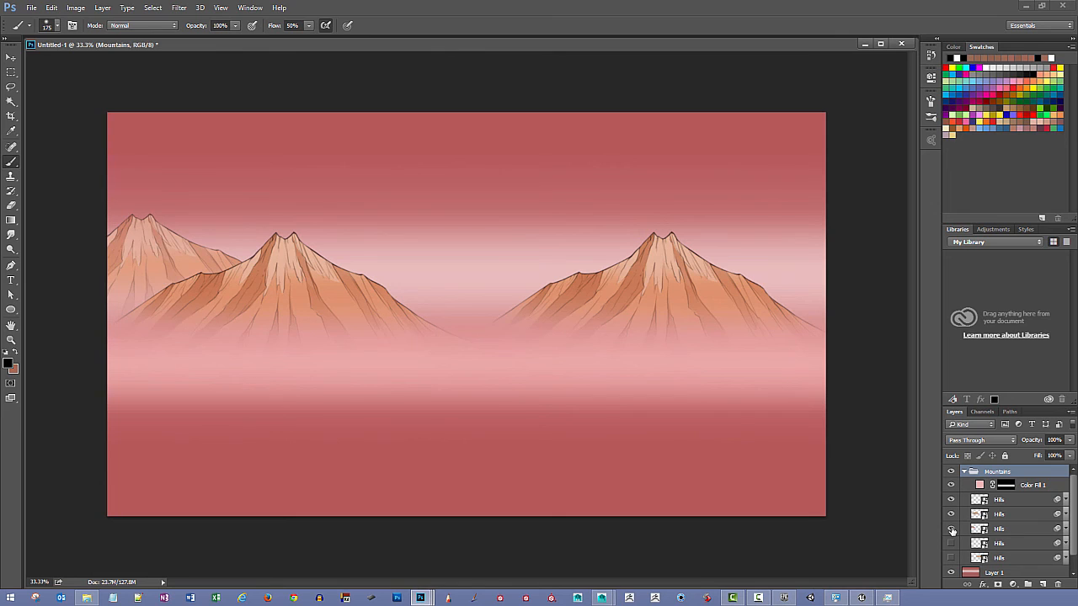
left_click(951, 543)
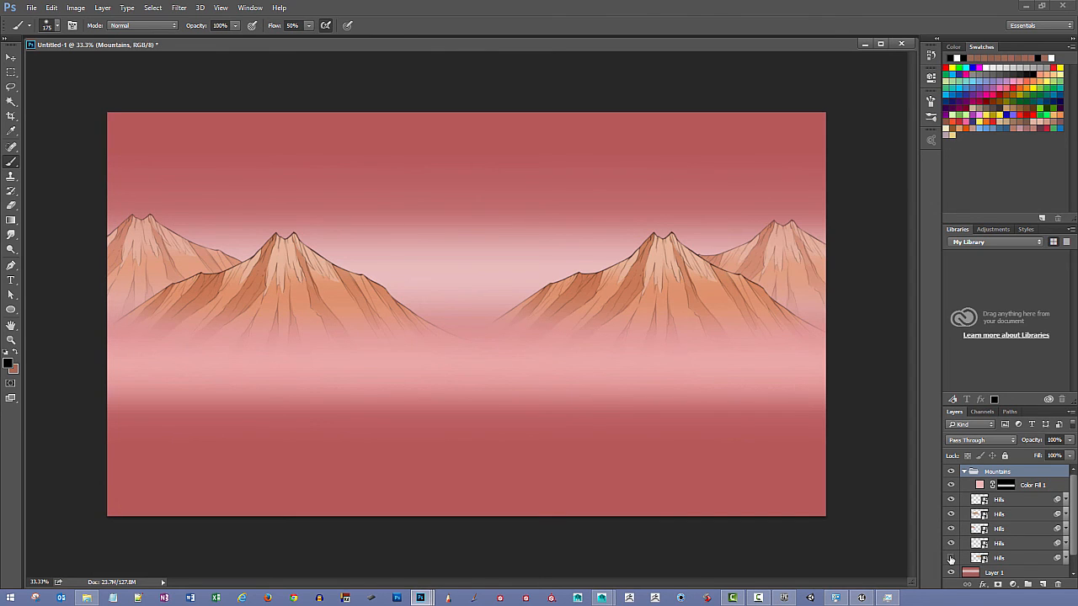
left_click(951, 557)
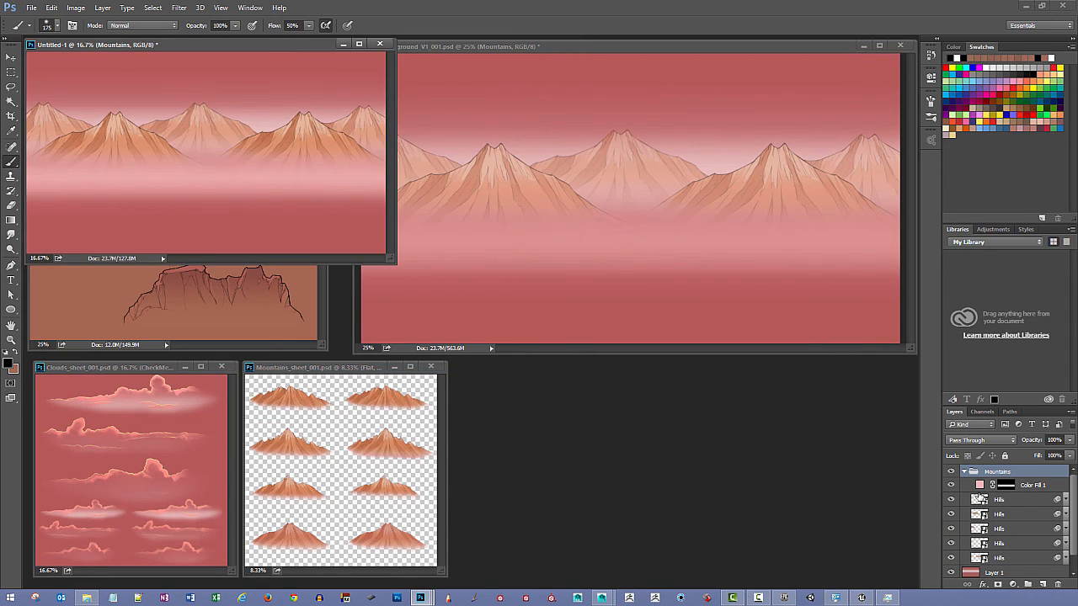
Select the outline of the topmost Hills layer's mountain and paste a copy of it into a new document of matching size.
left_click_drag(286, 45, 754, 129)
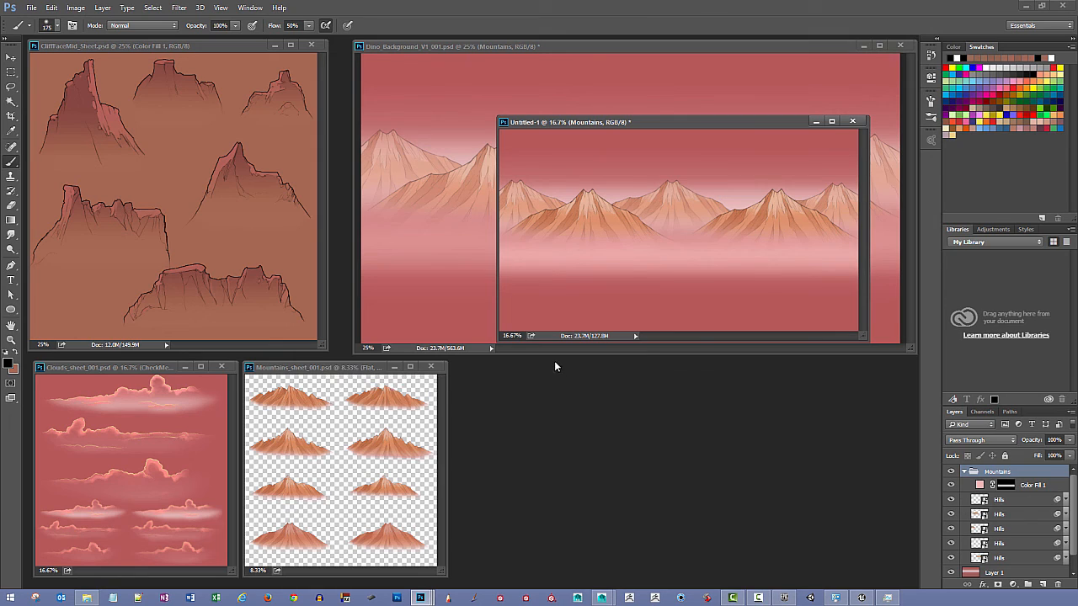
scroll(1055, 489, "down", 2)
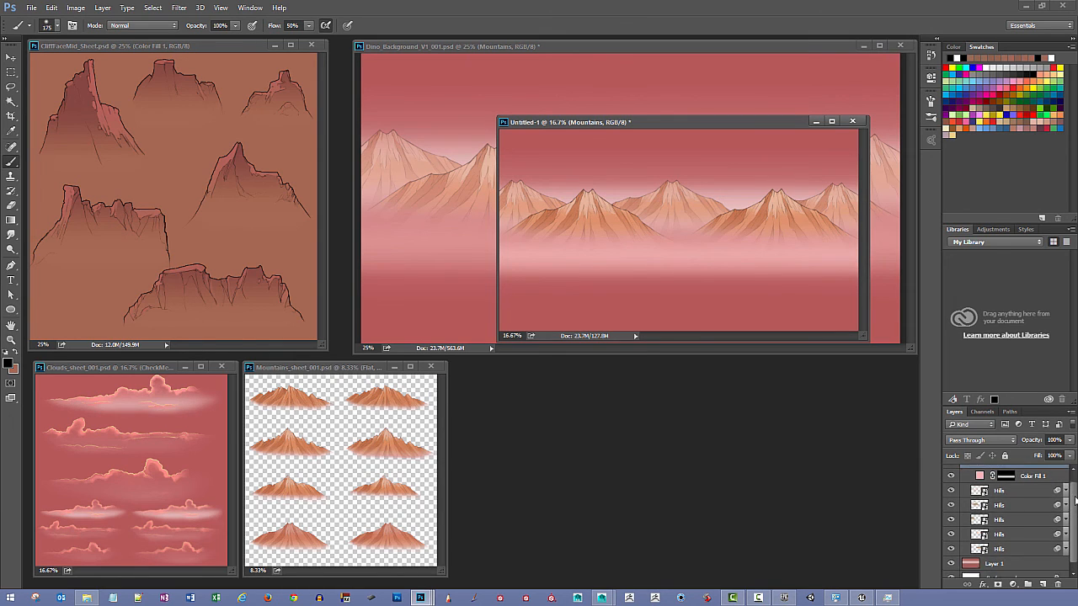
left_click(981, 494, "ctrl")
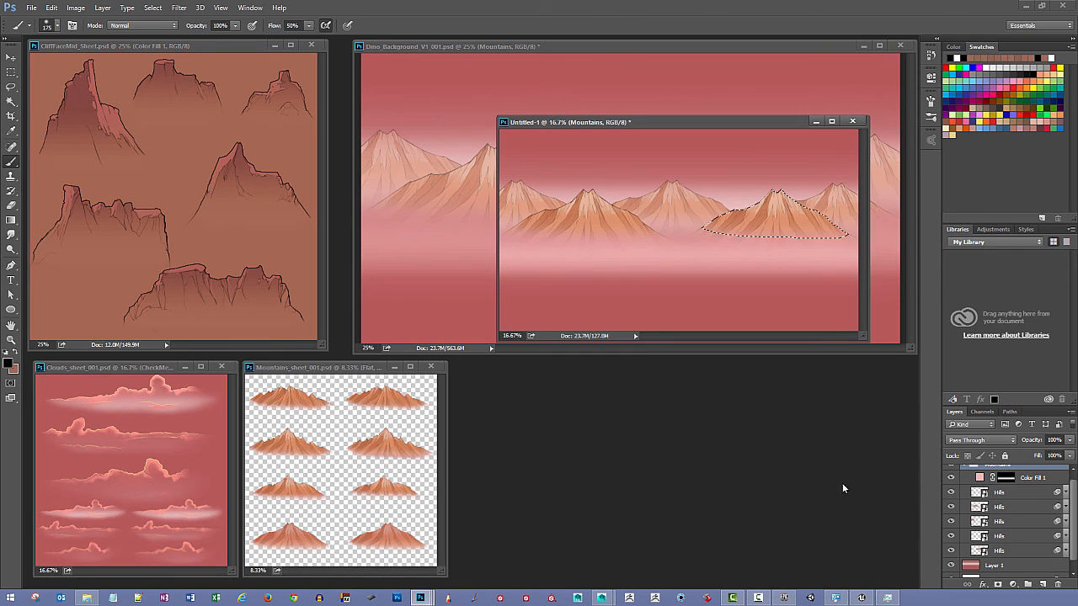
scroll(1018, 533, "up", 1)
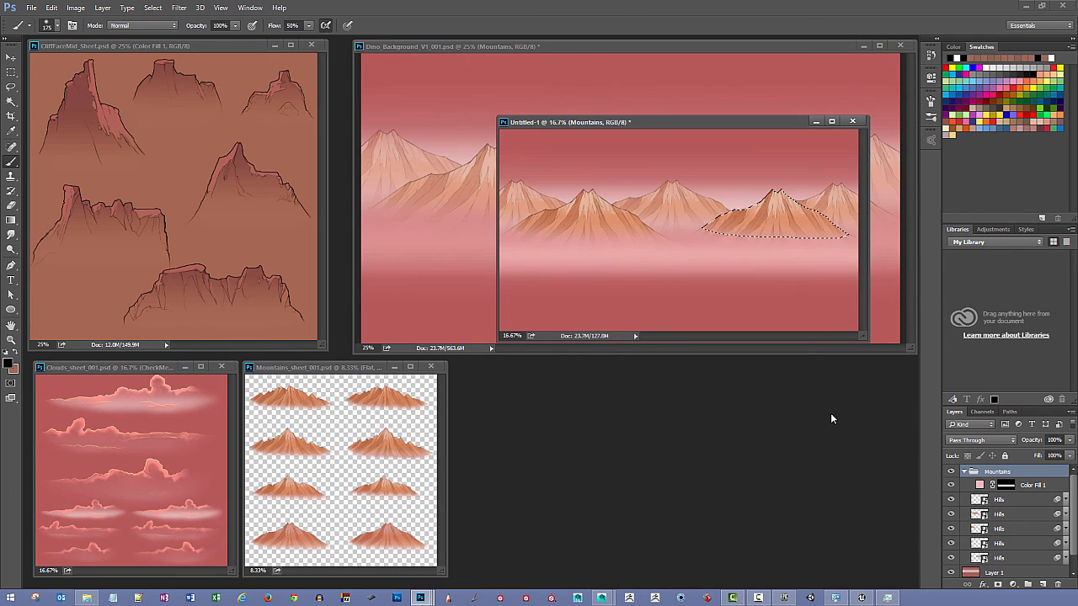
key("ctrl+n")
key("Return")
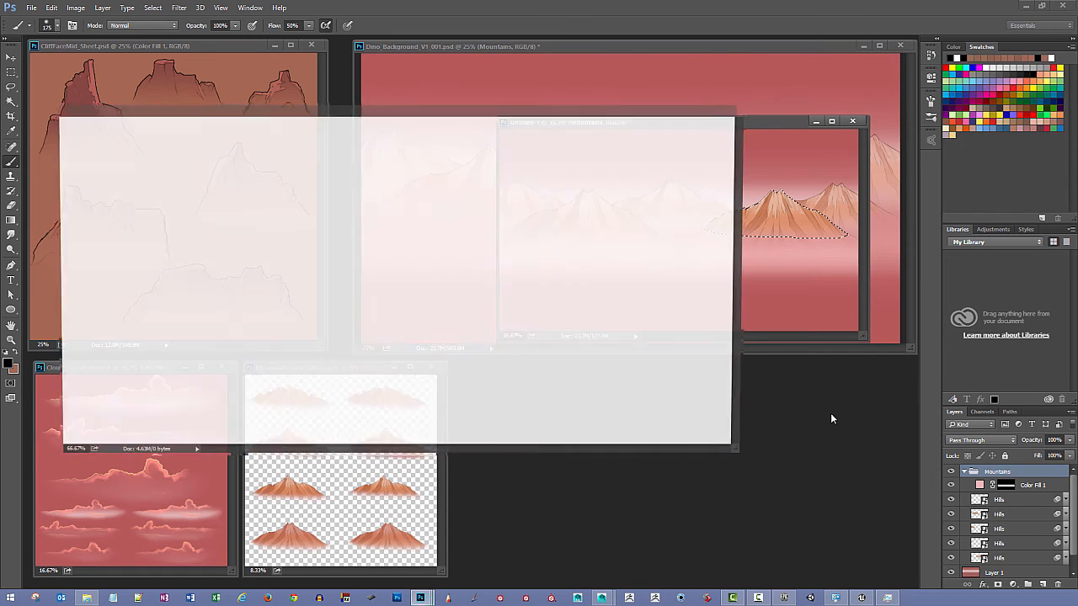
key("ctrl+v")
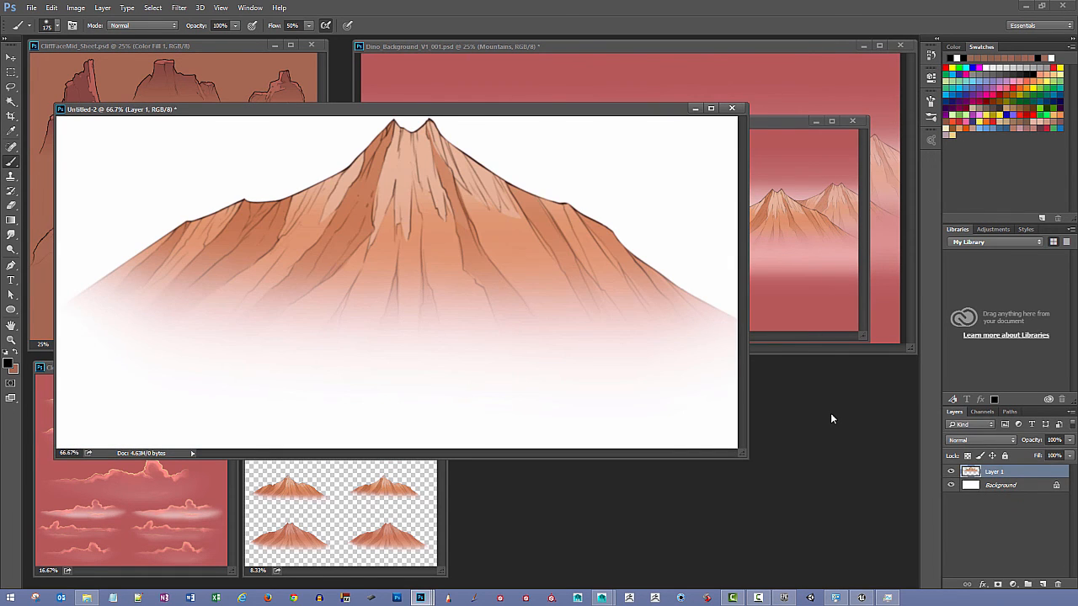
Enlarge the mountain document's window and hide its white Background layer to reveal the transparency around the mountain.
left_click_drag(742, 436, 847, 500)
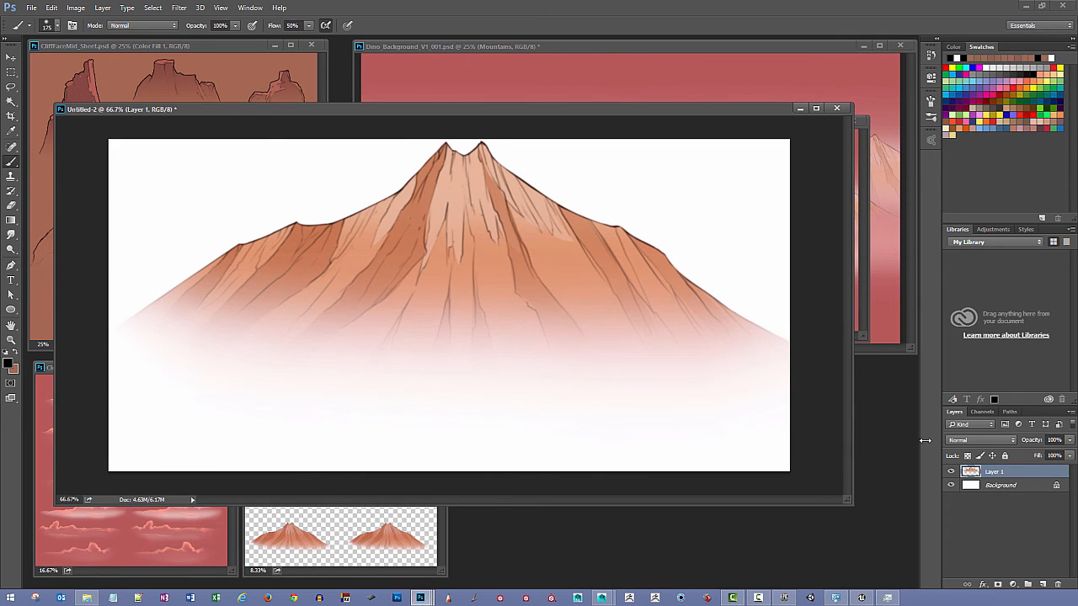
left_click(951, 486)
left_click(951, 486)
left_click(952, 486)
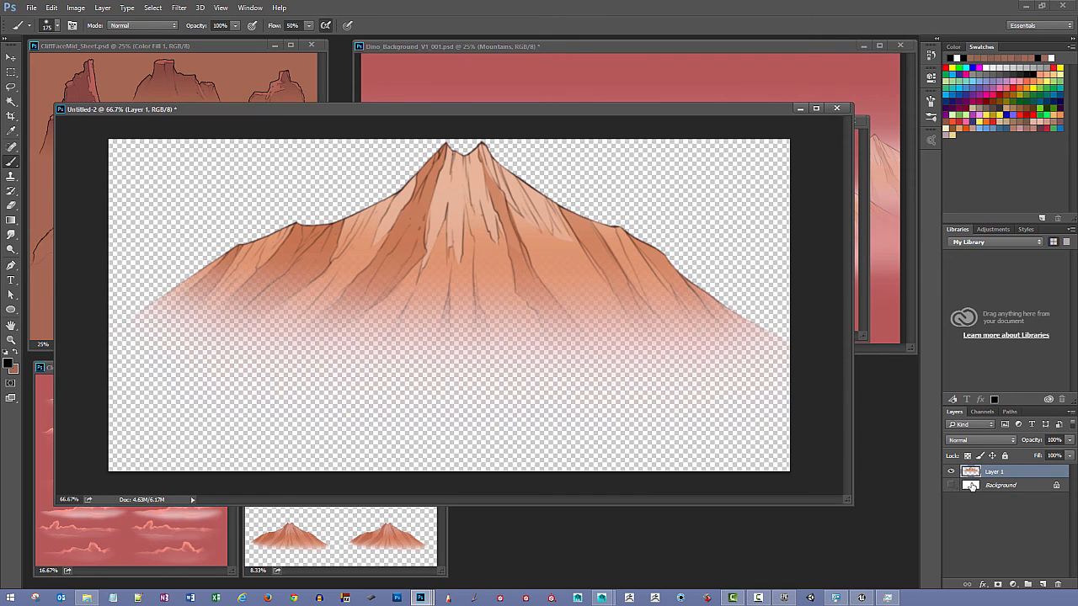
Duplicate the mountain's Layer 1 three times and merge all four stacked copies into a single layer.
left_click_drag(981, 470, 1042, 583)
left_click_drag(994, 472, 1044, 583)
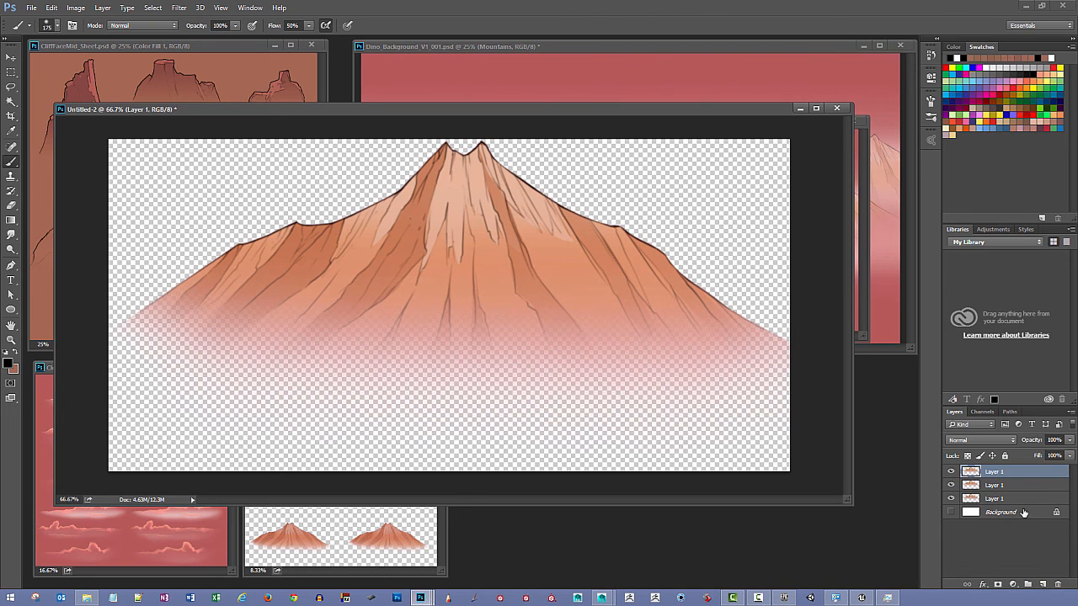
left_click_drag(1013, 474, 1042, 582)
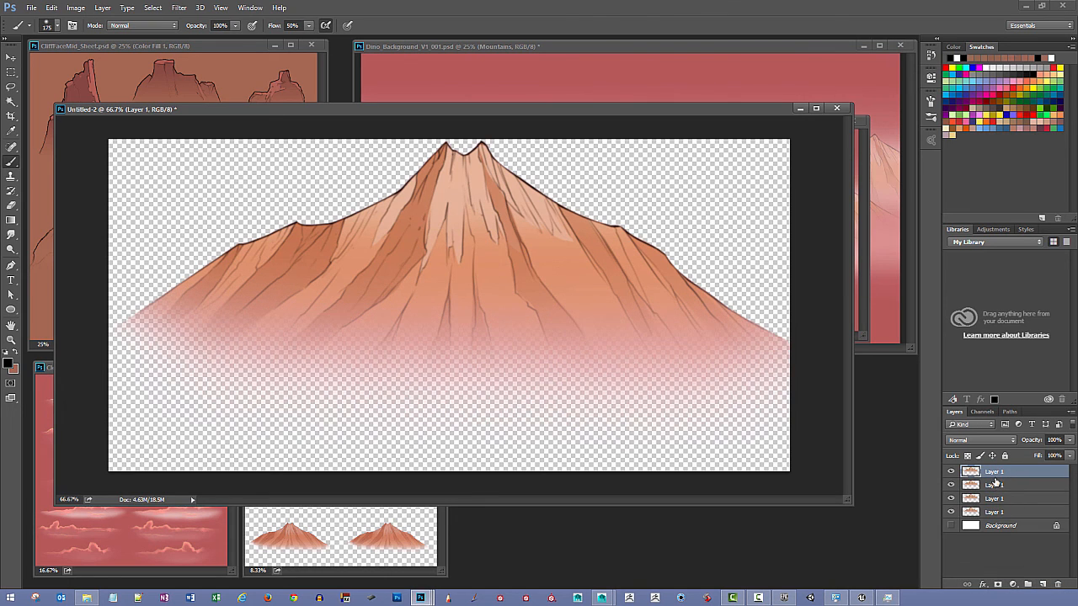
left_click(1000, 513, "shift")
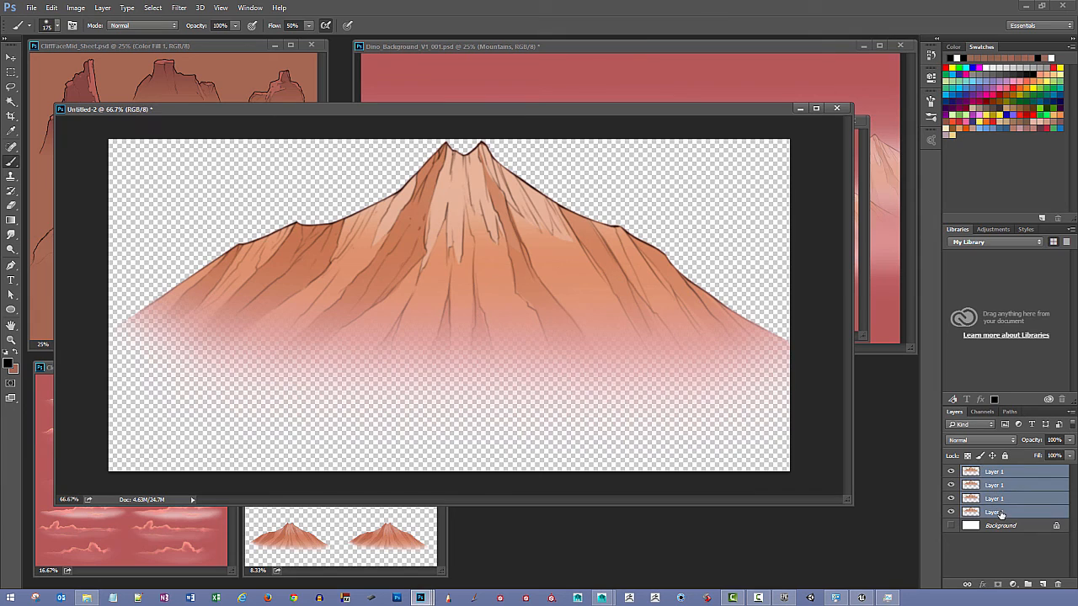
key("ctrl+e")
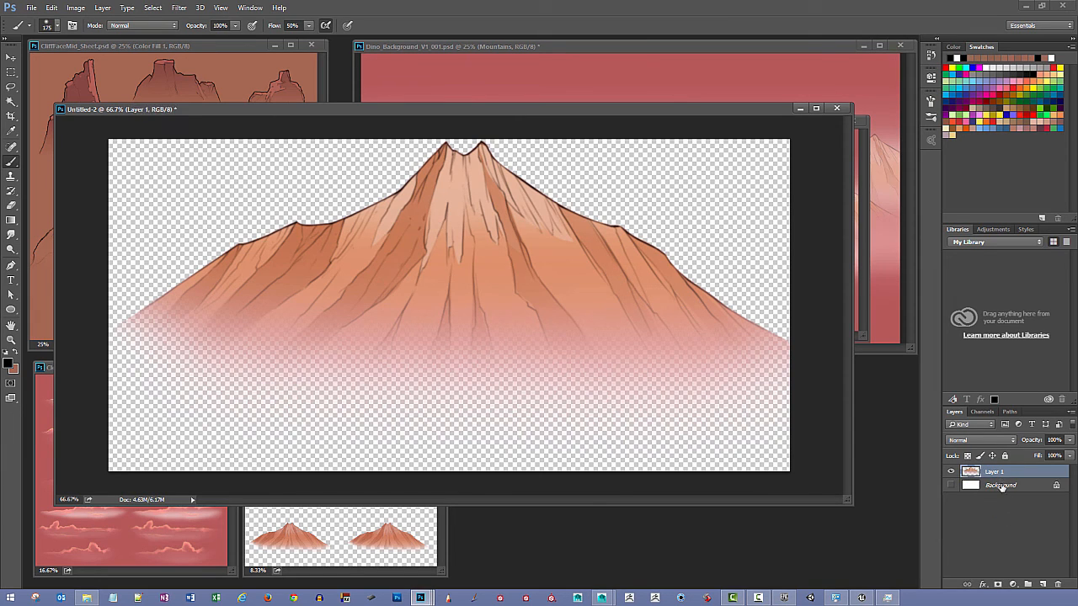
Thicken the mountain's faded base by duplicating the merged layer and merging the copy back down, doing this twice.
left_click_drag(997, 472, 1042, 584)
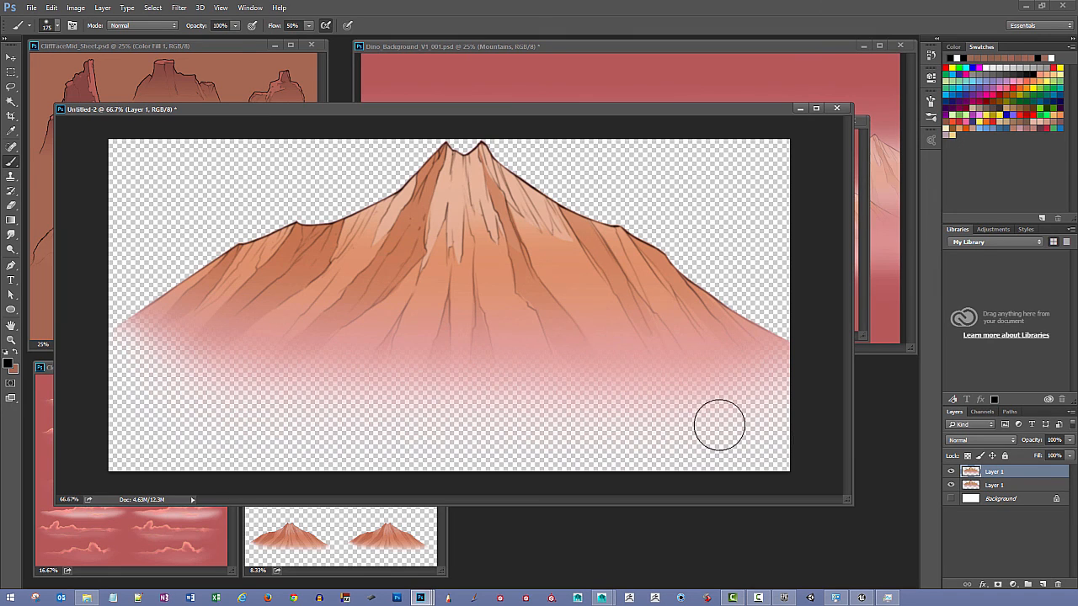
key("ctrl+e")
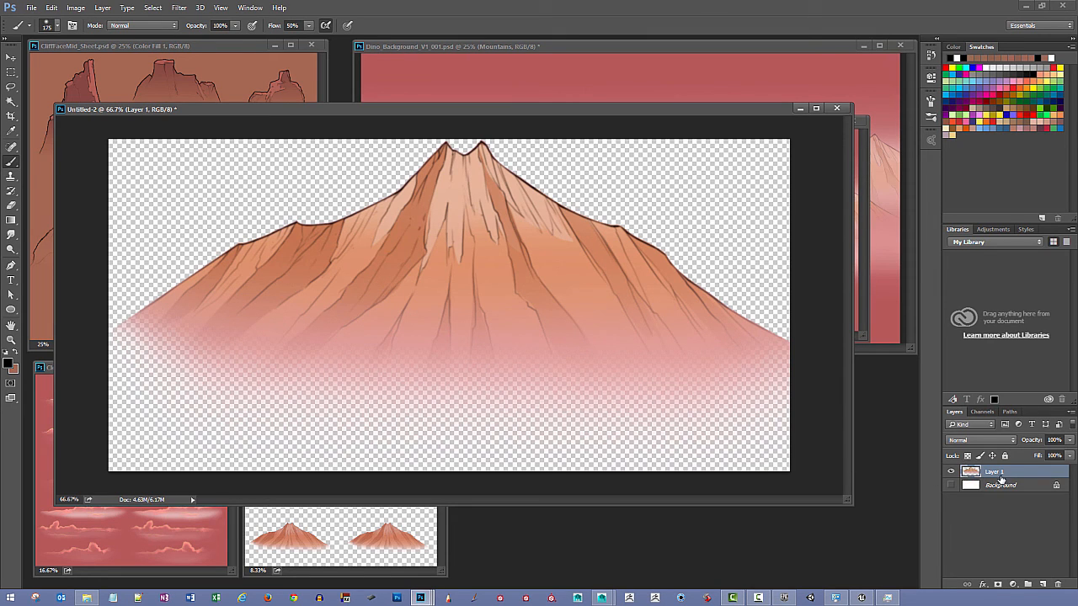
left_click_drag(1007, 477, 1042, 584)
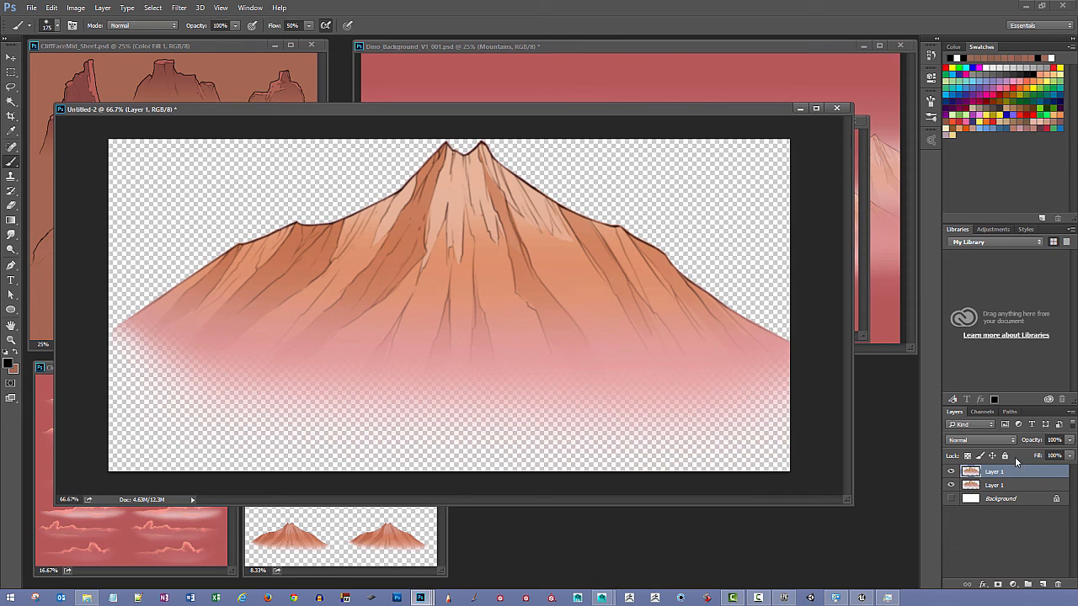
key("ctrl+e")
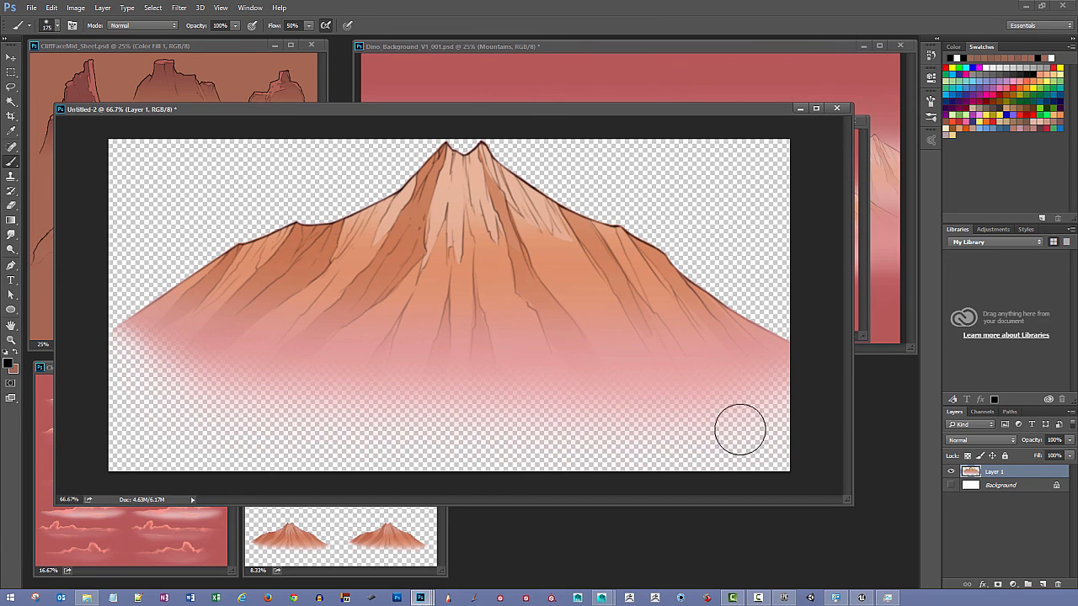
Enlarge the Untitled-2 mountain document's window slightly and close the document without saving its changes.
left_click_drag(849, 500, 883, 507)
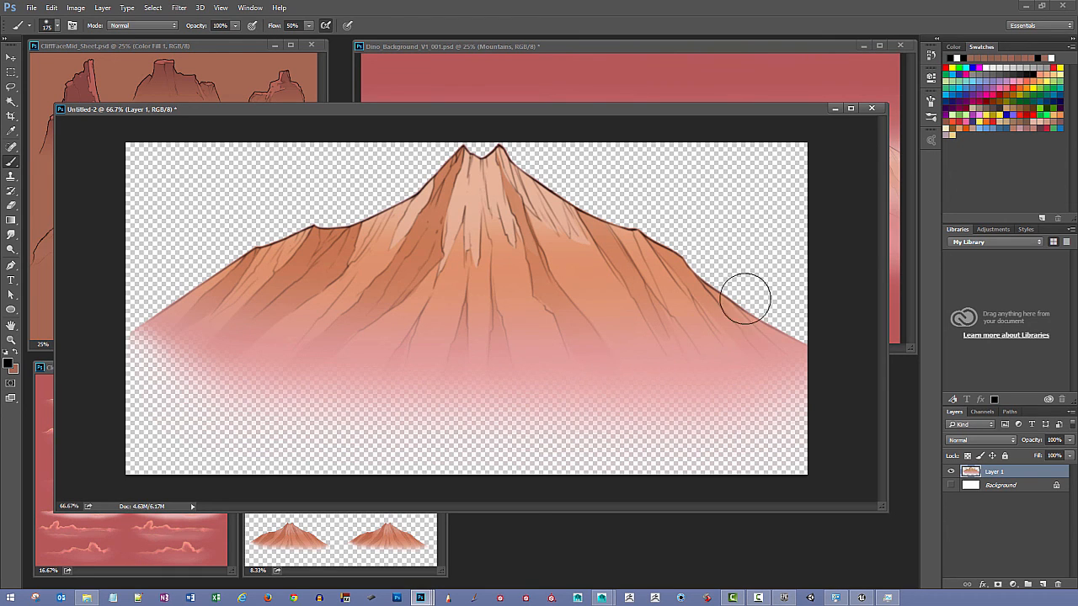
left_click(872, 109)
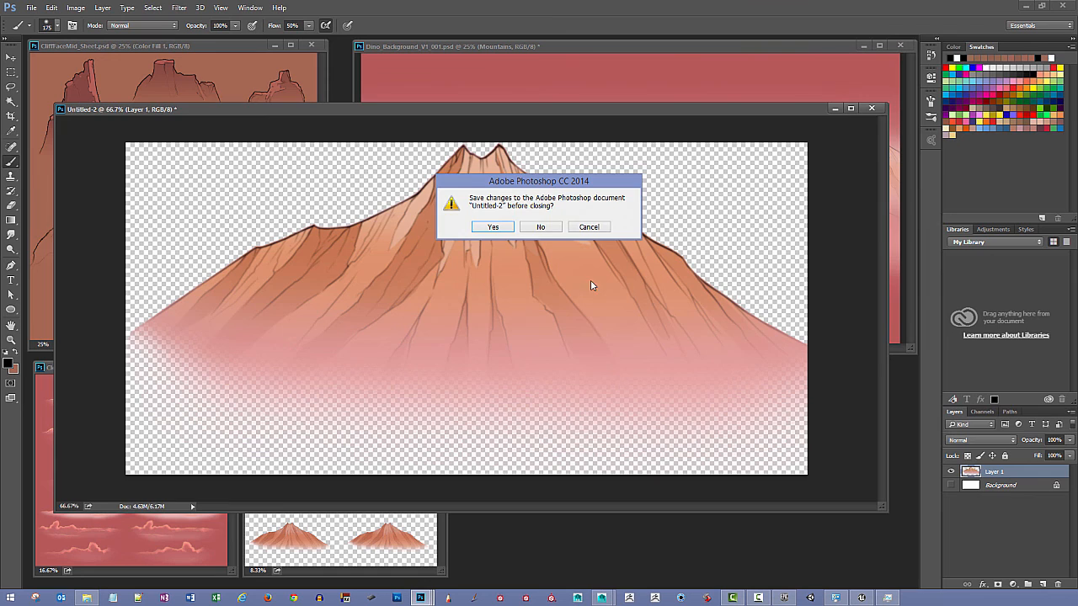
left_click(541, 225)
Examine the sharp and blurred versions of each mountain in Mountains_sheet_001.psd at 33.3% zoom.
left_click(352, 371)
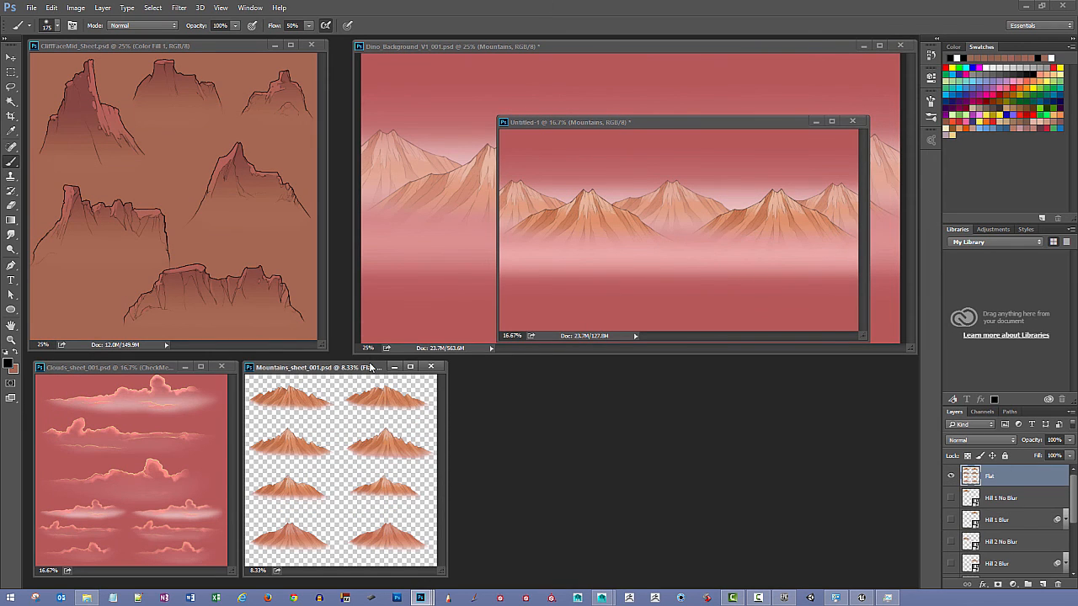
key("ctrl+plus")
key("ctrl+plus")
key("ctrl+plus")
key("ctrl+plus")
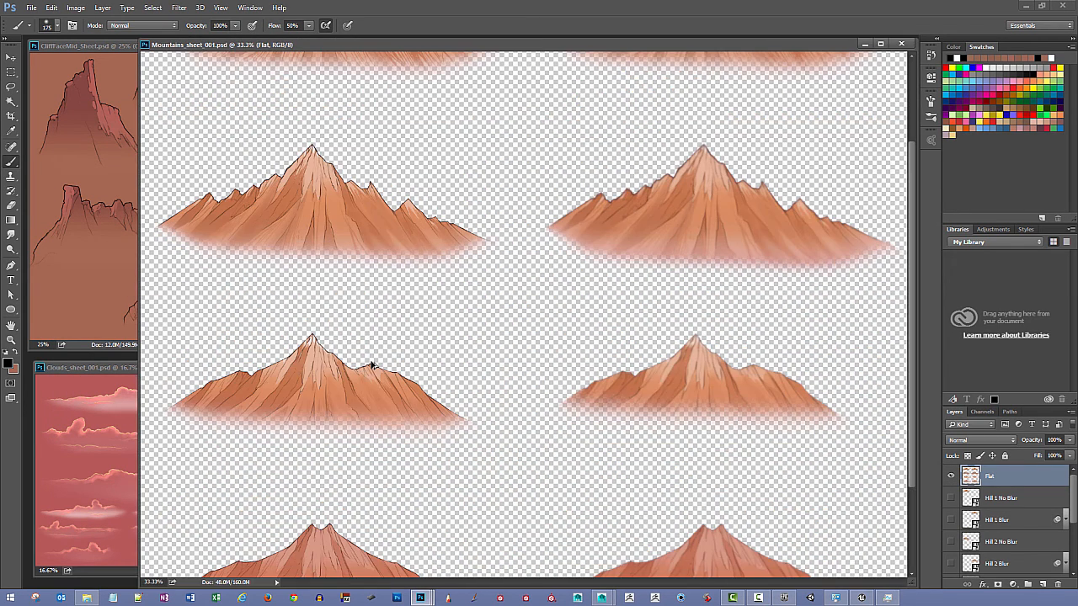
scroll(431, 320, "up", 3)
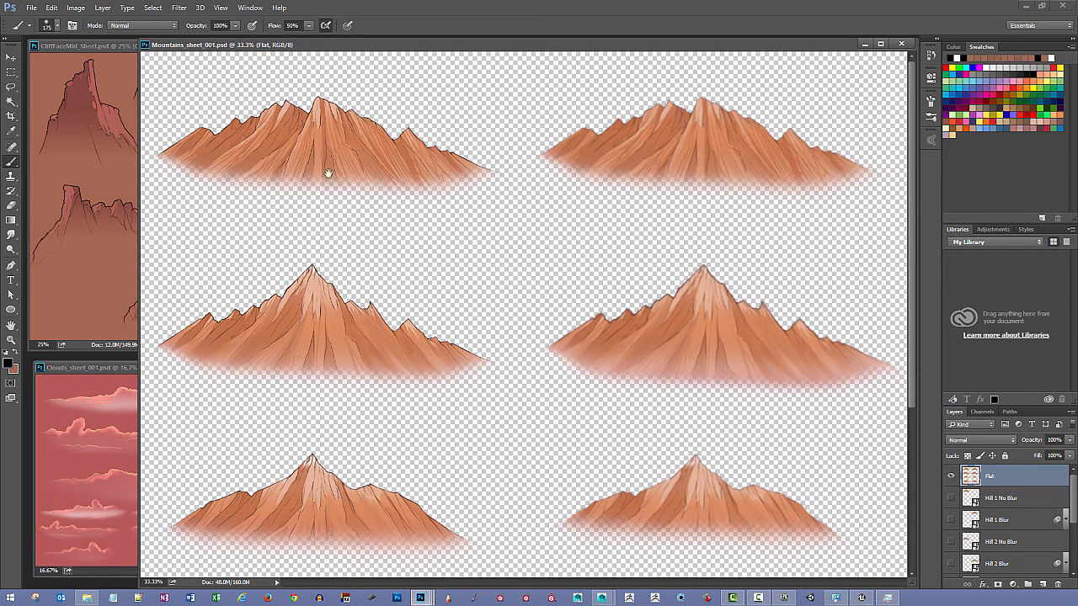
scroll(360, 303, "down", 3)
scroll(361, 168, "up", 3)
scroll(648, 169, "down", 4)
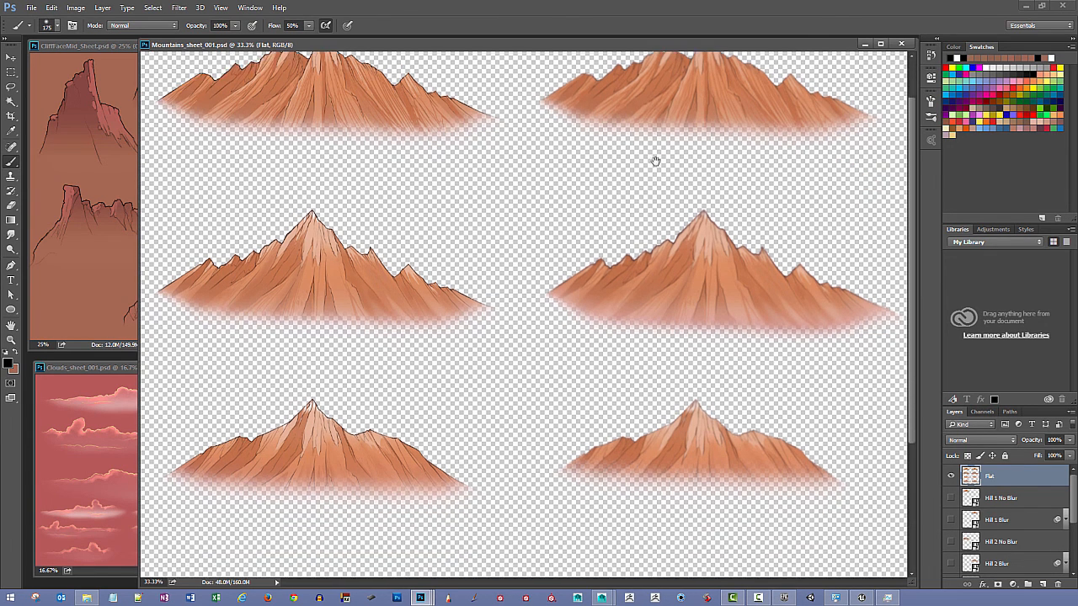
scroll(464, 278, "up", 2)
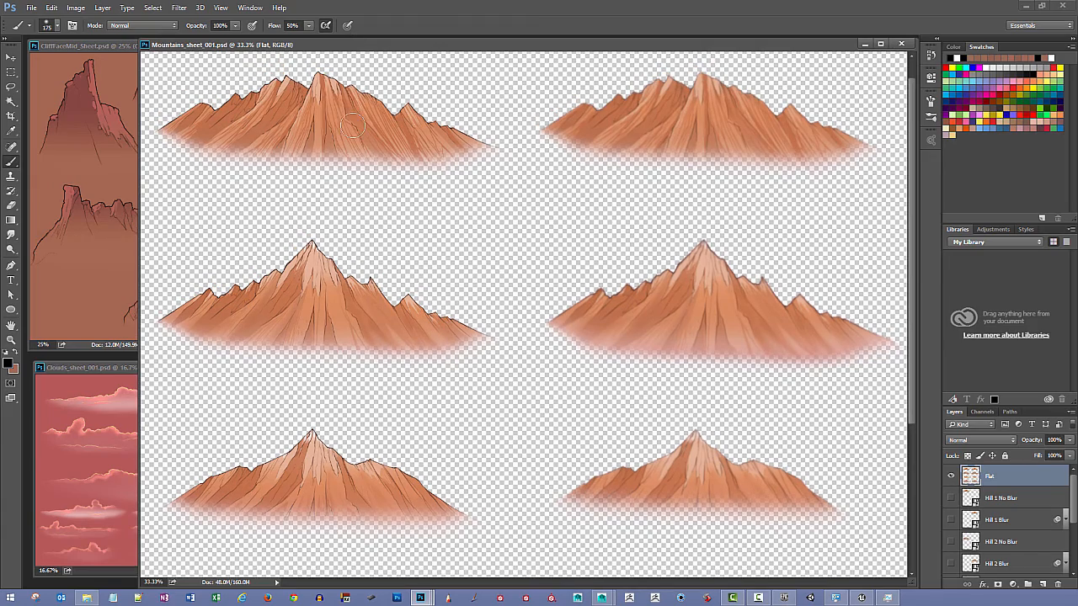
scroll(351, 281, "down", 1)
scroll(345, 354, "up", 1)
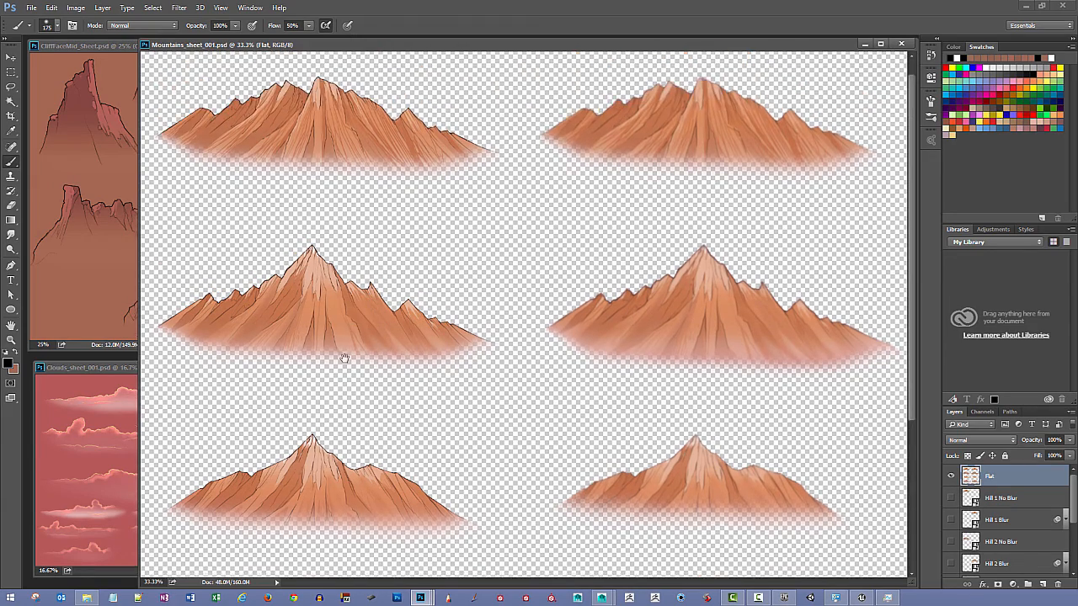
scroll(365, 249, "down", 2)
scroll(365, 249, "down", 4)
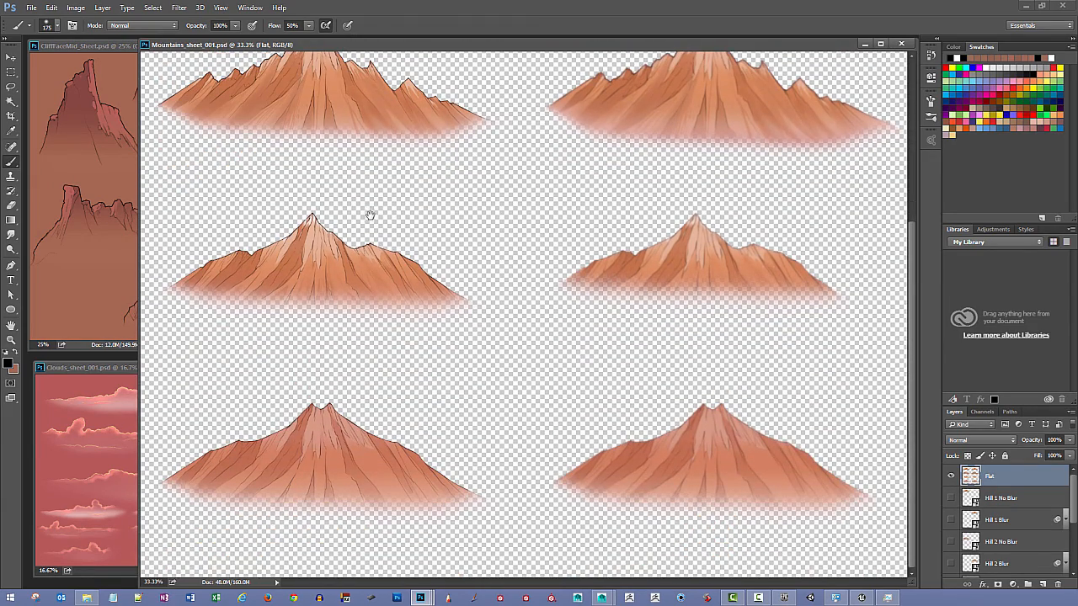
scroll(382, 252, "up", 1)
mouse_move(383, 253)
left_mouse_down()
mouse_move(387, 279)
mouse_move(389, 257)
left_mouse_up()
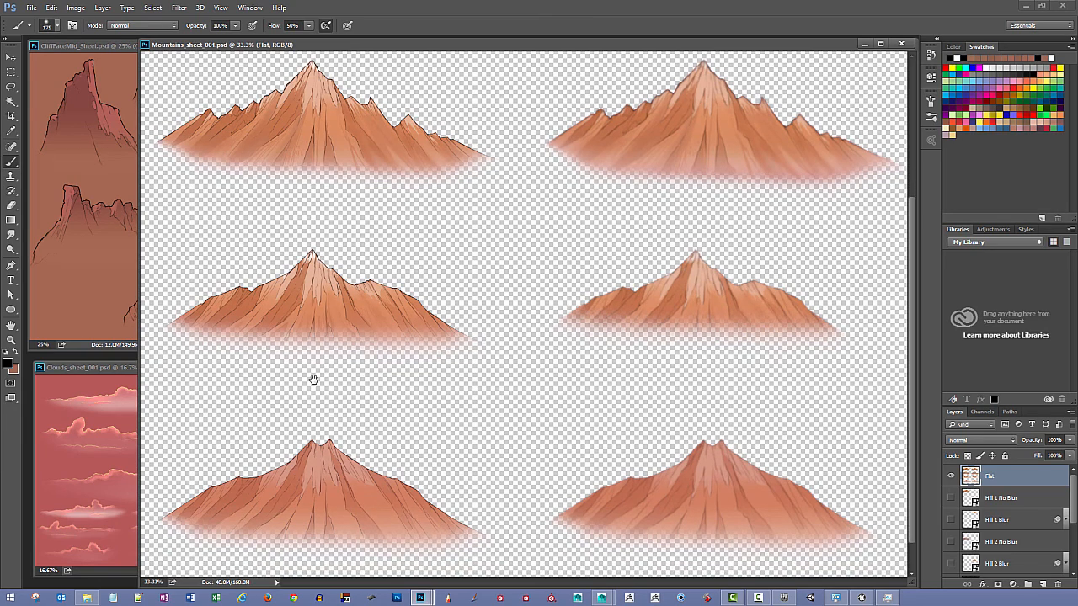
left_click_drag(296, 426, 296, 446)
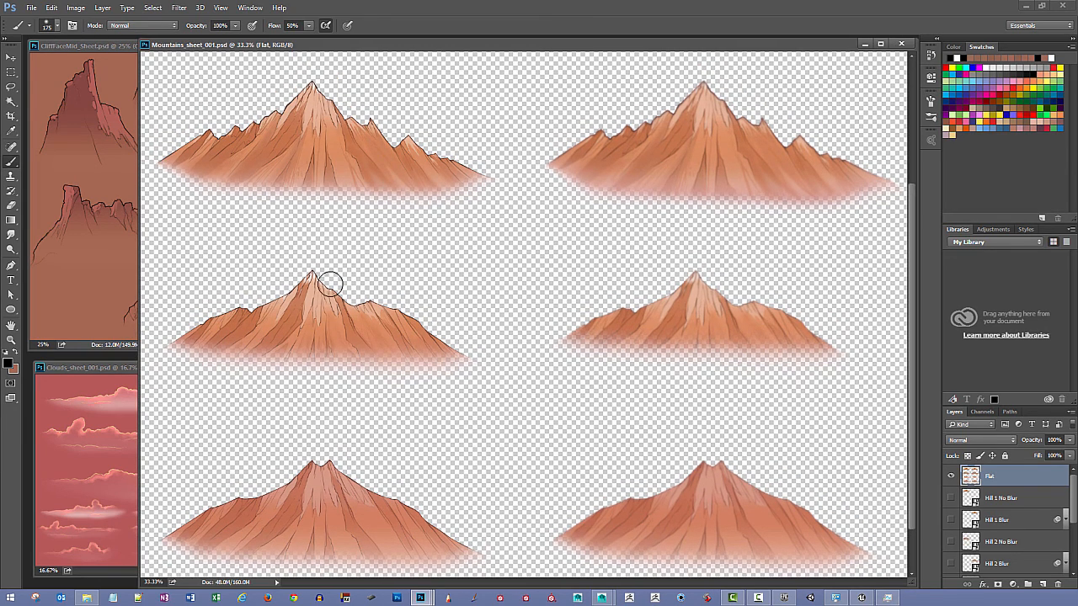
left_click_drag(449, 329, 412, 441)
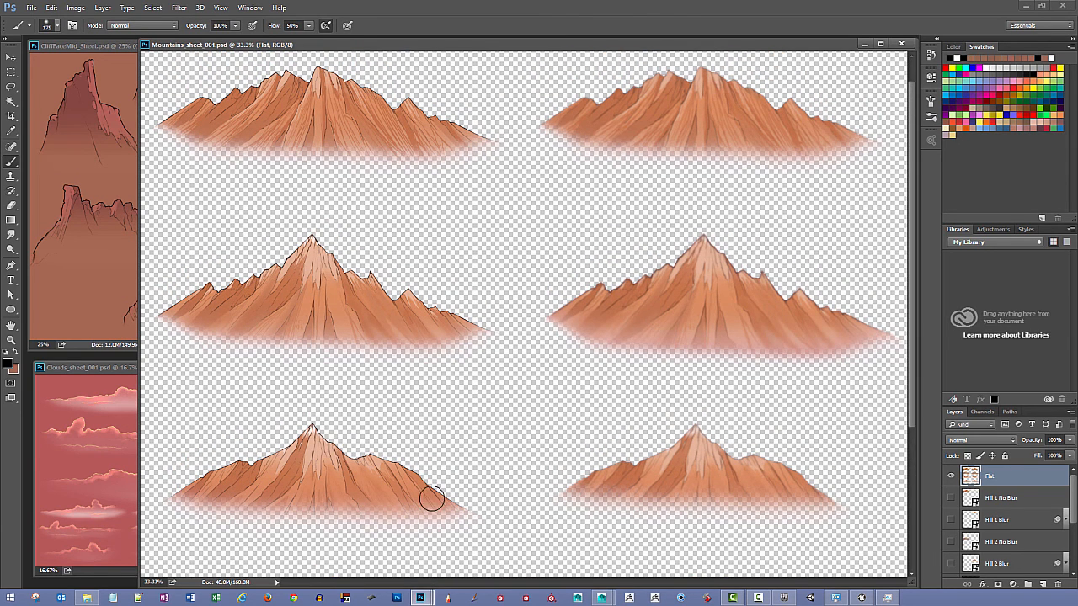
Show the rulers and guides dividing the mountain sheet every 1000 px, review the whole grid at 16.7% zoom, and hide the guides.
left_click(245, 583, "alt")
left_click_drag(399, 394, 399, 424)
key("ctrl+r")
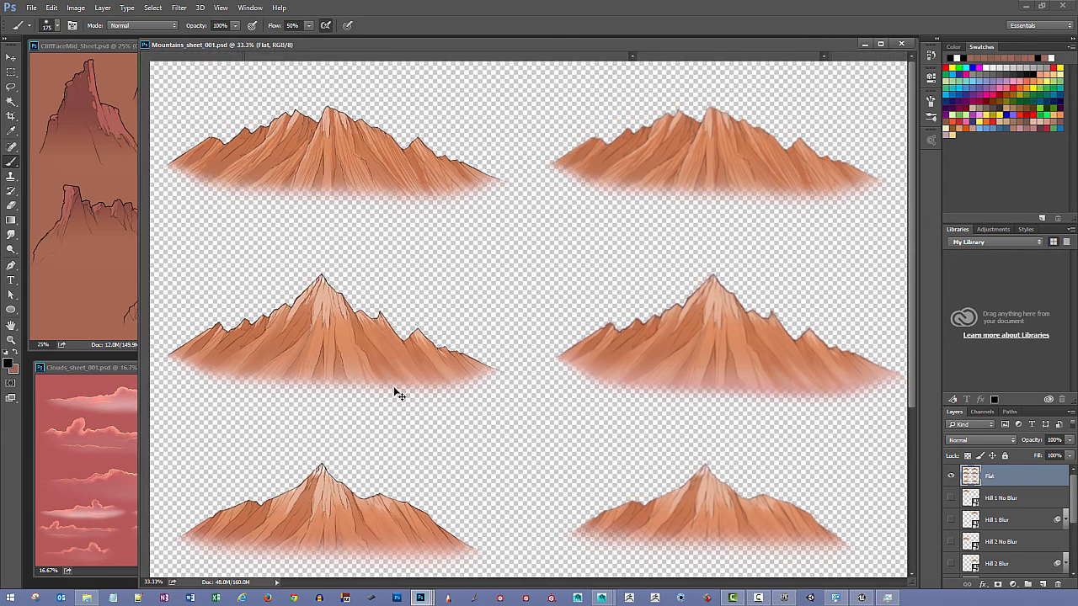
mouse_move(136, 210)
left_mouse_down()
mouse_move(268, 265)
mouse_move(468, 385)
mouse_move(523, 388)
left_mouse_up()
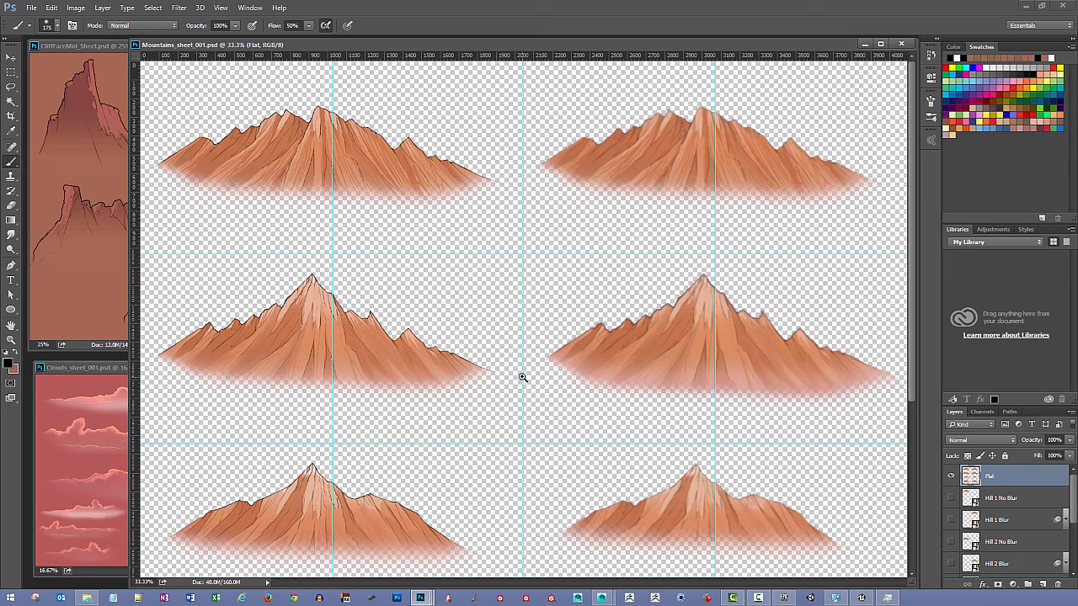
left_click(522, 376, "alt")
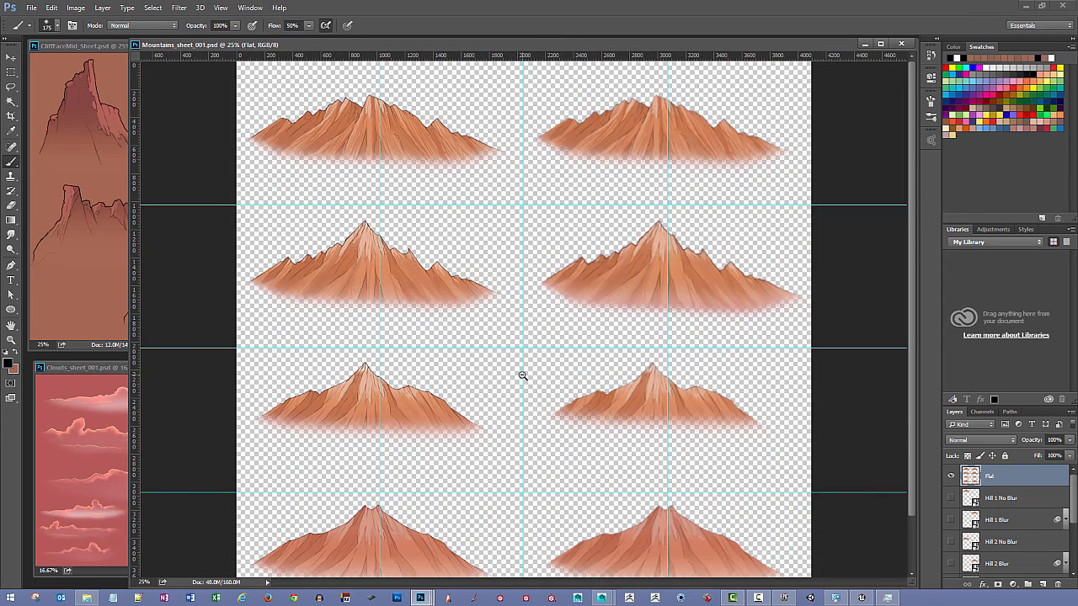
left_click(522, 376, "alt")
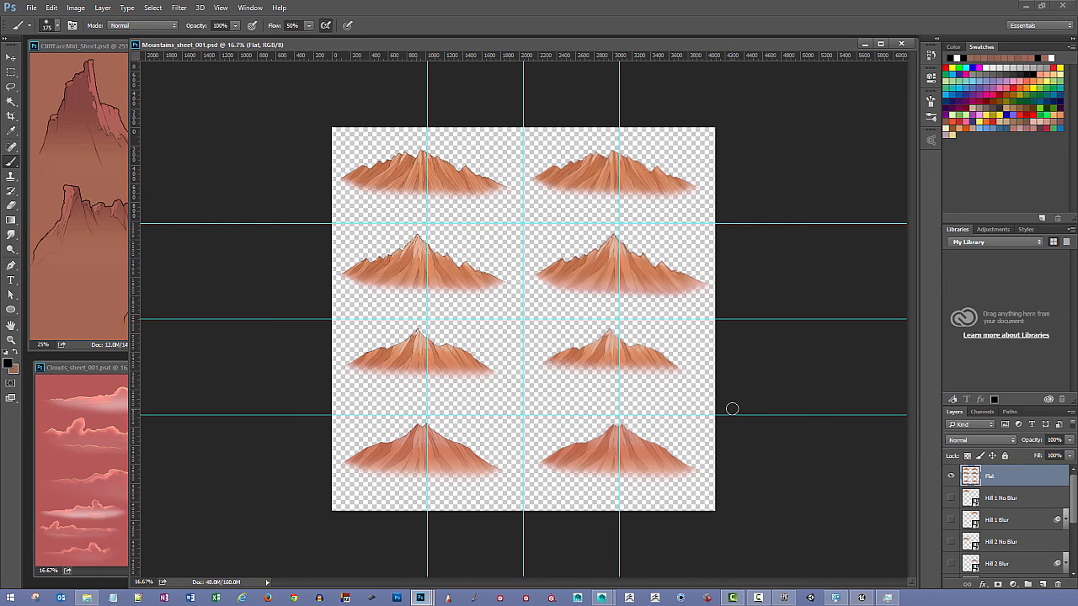
scroll(1034, 555, "down", 3)
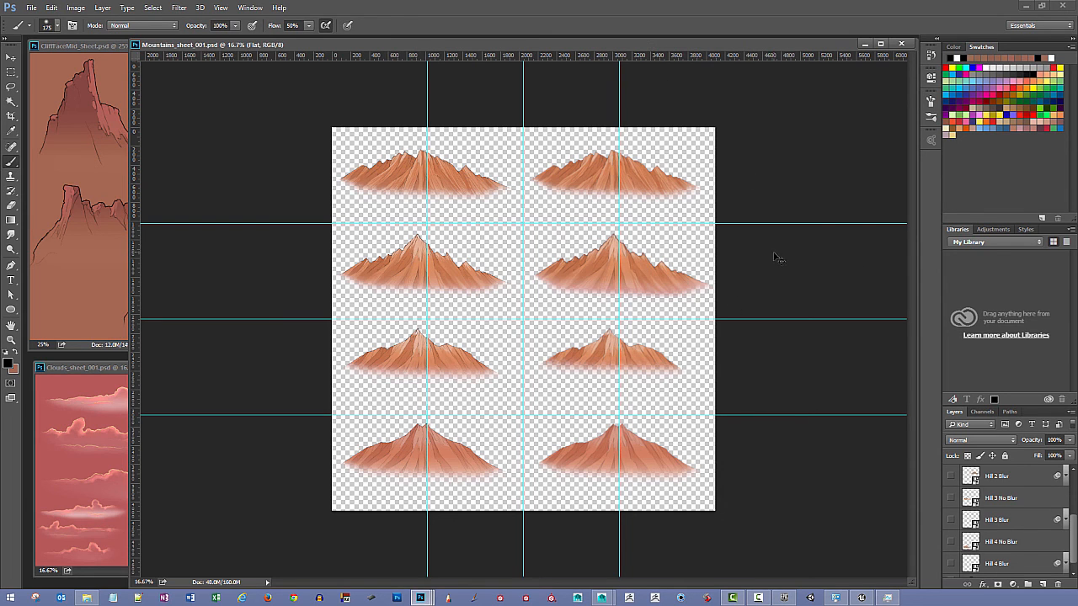
key("ctrl+semicolon")
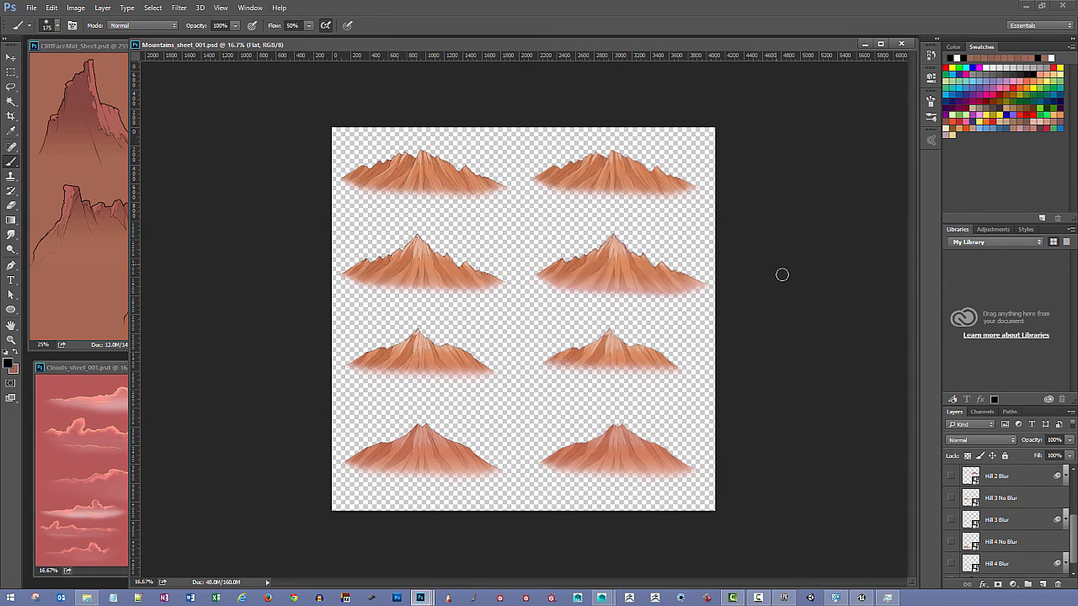
View the Alpha 1 channel's black-and-white mask of the mountains and return to the RGB composite and the layer list.
left_click(980, 411)
left_click(968, 516)
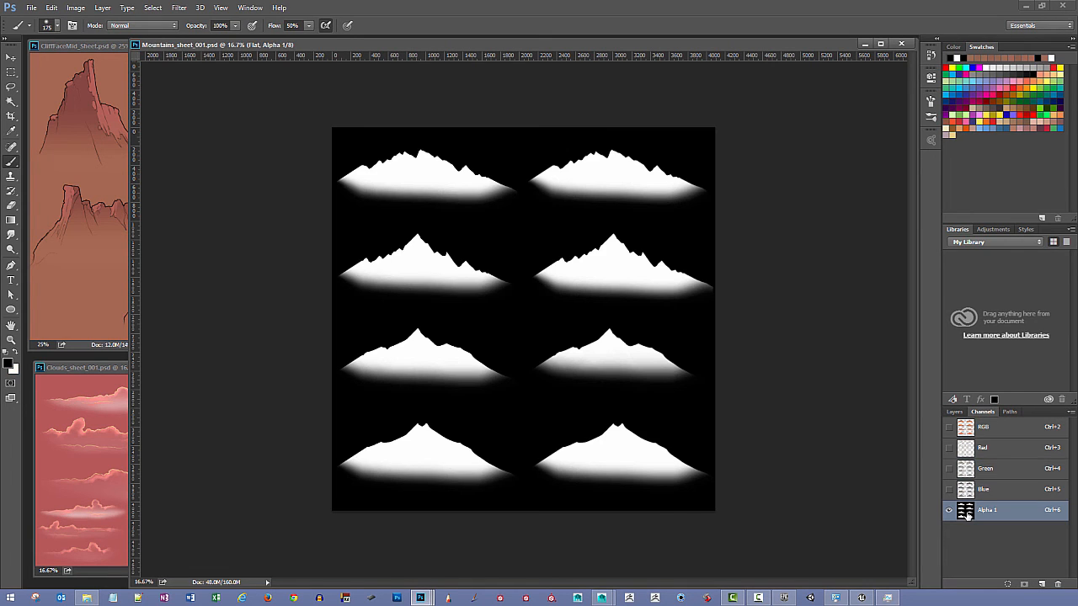
left_click(954, 413)
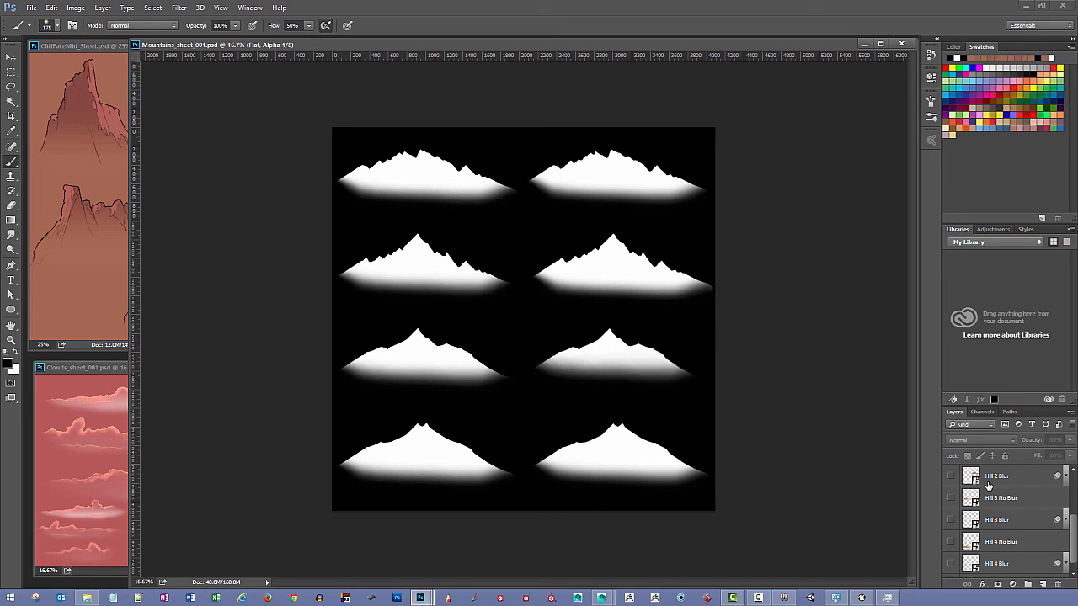
left_click(981, 412)
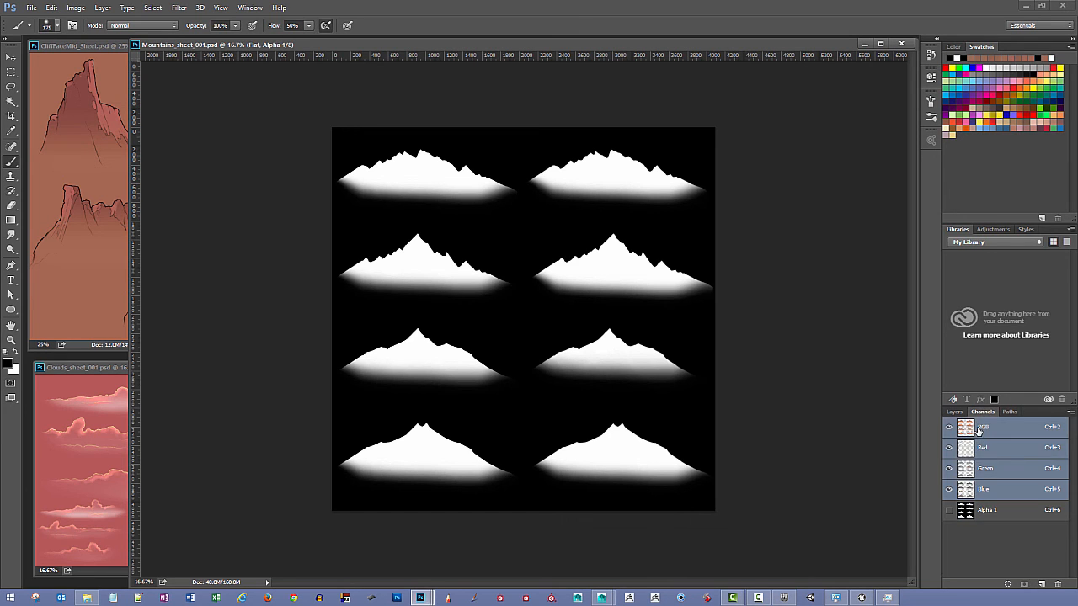
key("ctrl+2")
left_click(954, 412)
Build one combined selection from the outlines of the No Blur and Blur layers of Hill 1, Hill 2 and Hill 3.
scroll(990, 505, "up", 4)
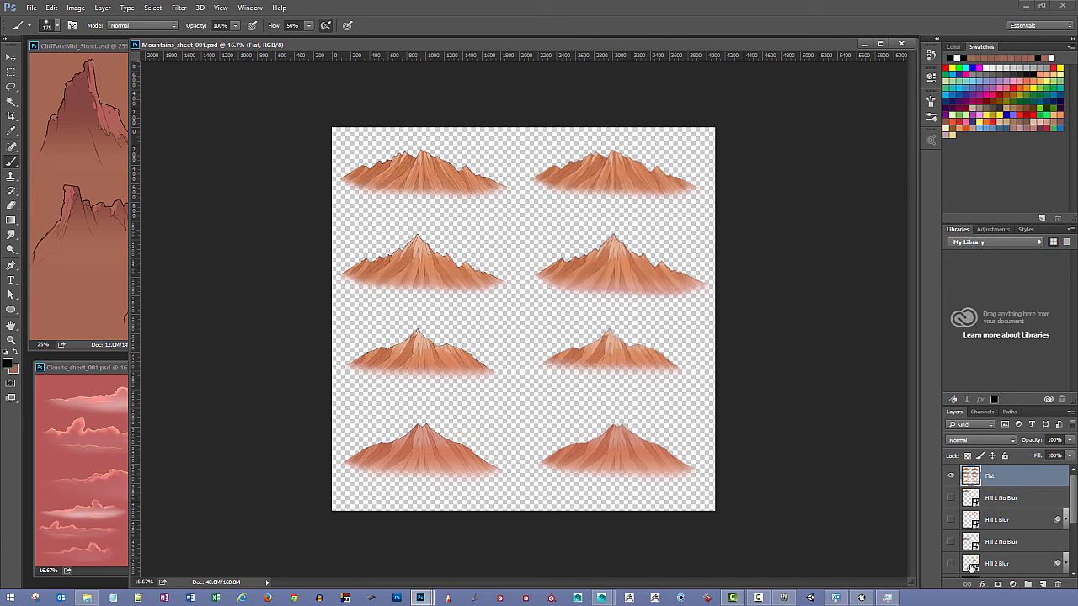
left_click(970, 520, "ctrl")
left_click(971, 543, "ctrl+shift")
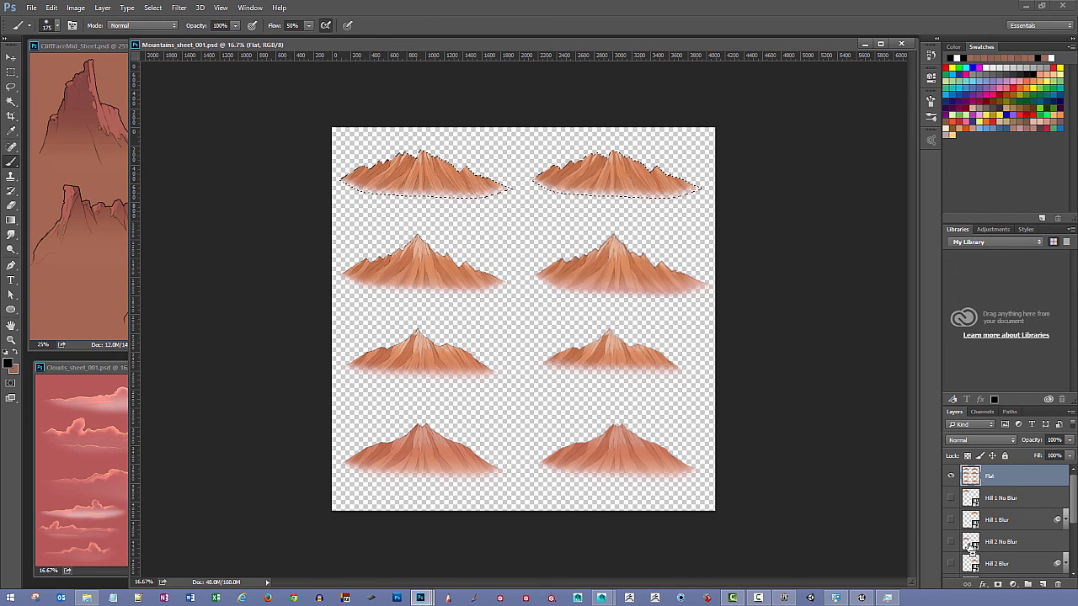
scroll(973, 556, "down", 2)
left_click(972, 541, "ctrl+shift")
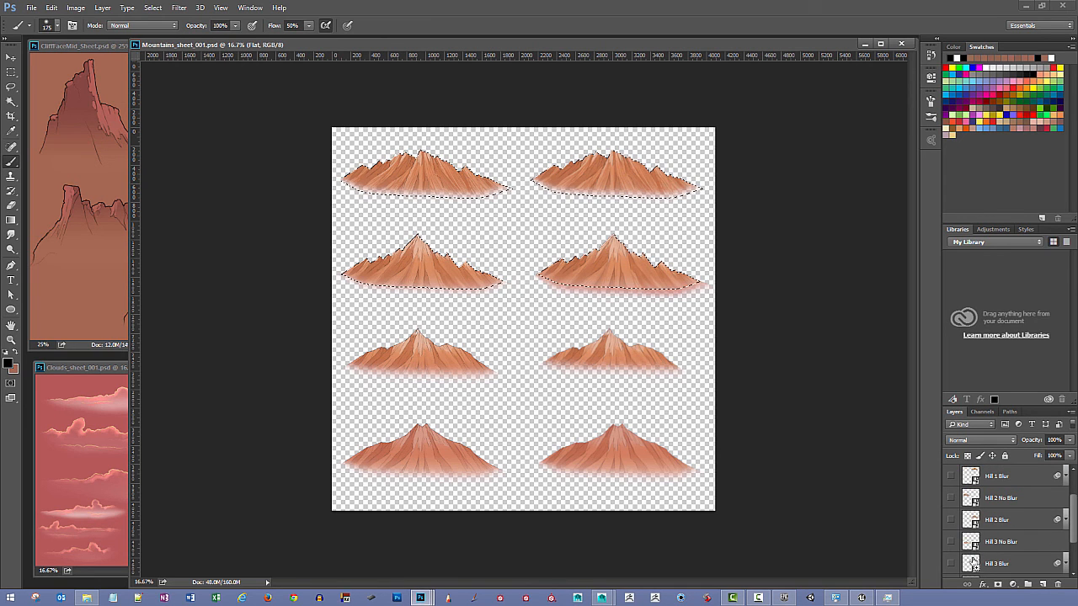
left_click(972, 563, "ctrl+shift")
Load the outlines of all eight mountains on the Flat layer as the selection.
scroll(995, 549, "up", 2)
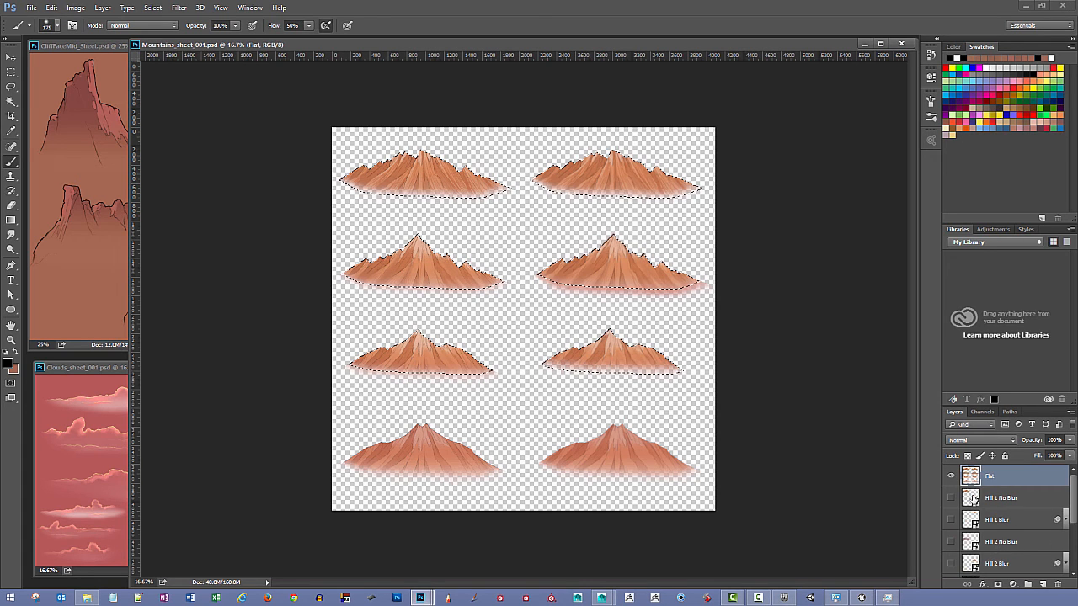
left_click(951, 476)
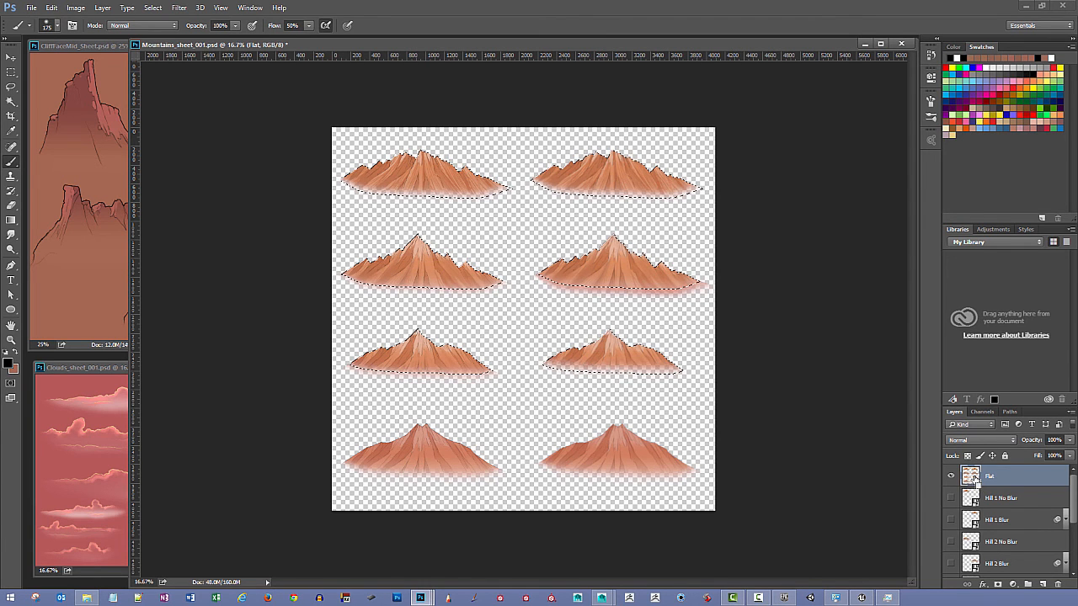
left_click(972, 476, "ctrl")
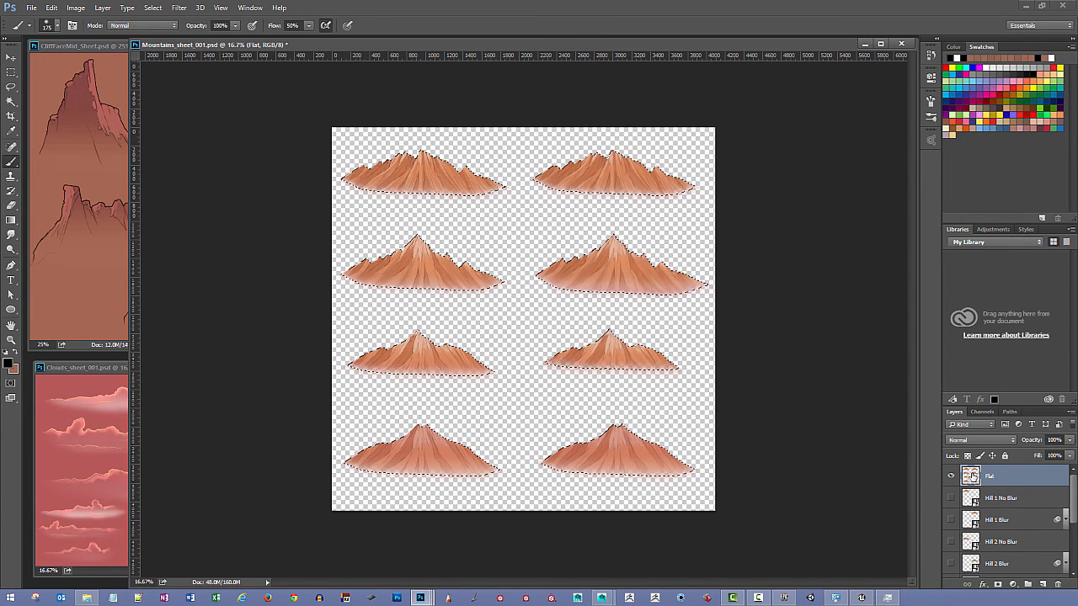
Save the mountain selection as a new alpha channel, view its mask, and delete that channel again.
left_click(983, 412)
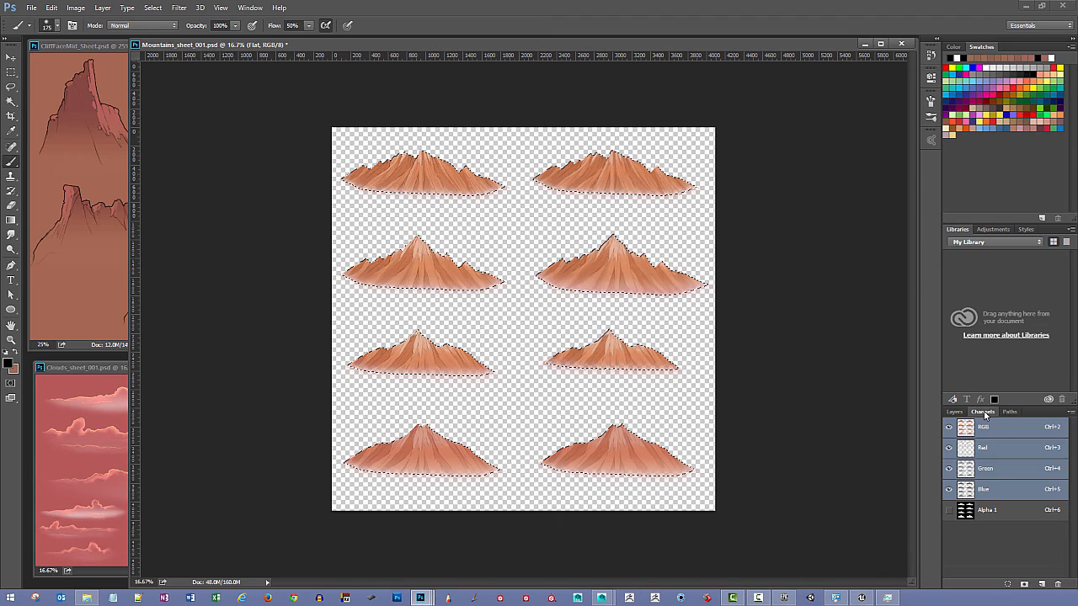
left_click(1026, 585)
left_click(964, 531)
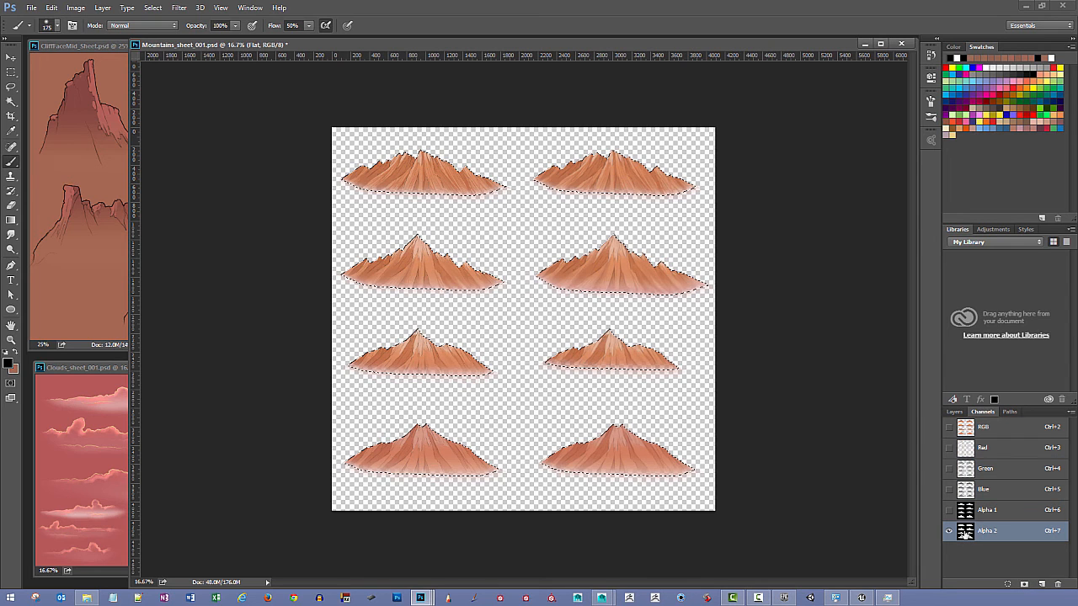
left_click_drag(964, 531, 1059, 585)
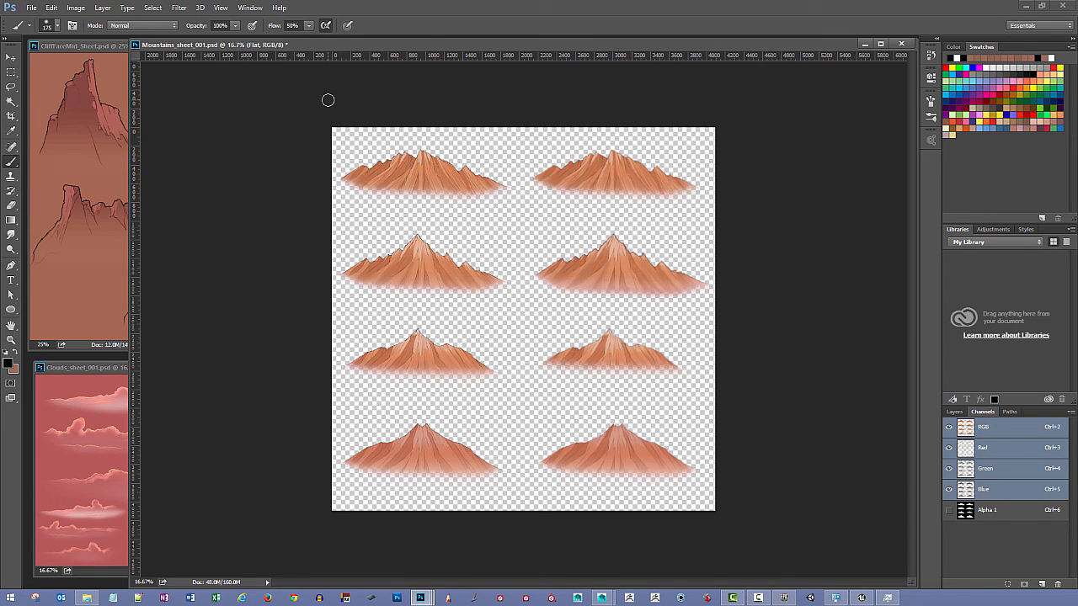
Hide the mountain sheet's rulers, shrink it to 8.33%, and arrange it and Untitled-1 in a row beside the clouds sheet.
key("ctrl+r")
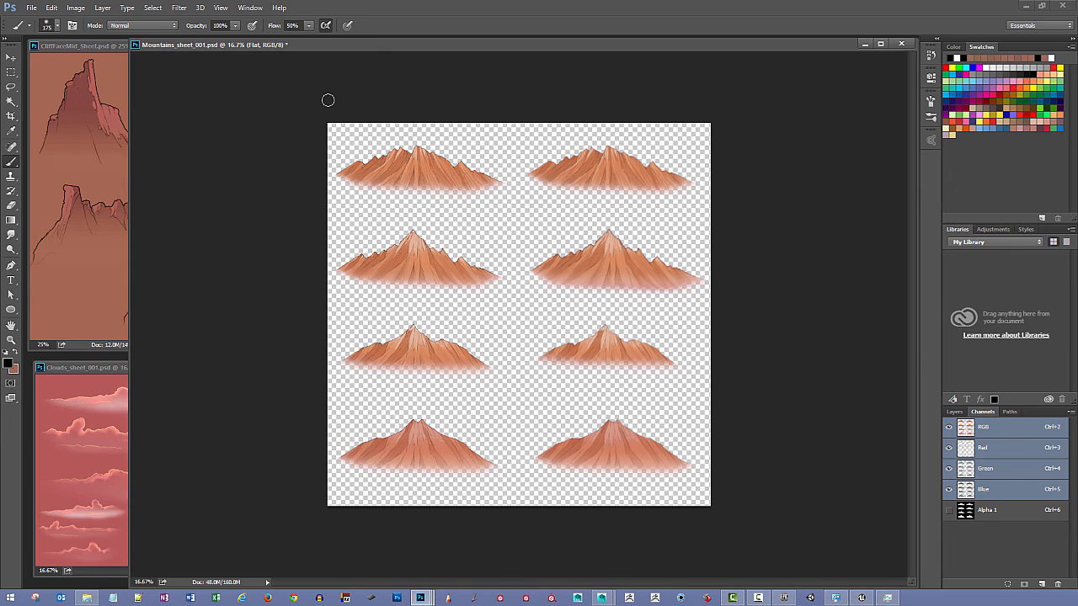
key("ctrl+minus")
key("ctrl+minus")
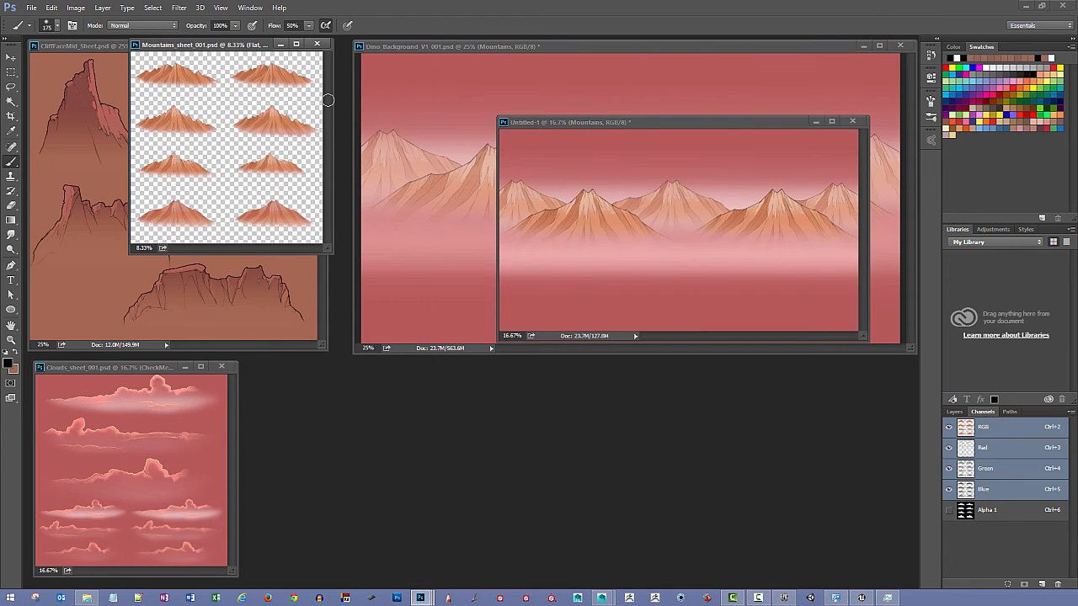
key("ctrl+plus")
left_click_drag(245, 45, 326, 374)
key("ctrl+minus")
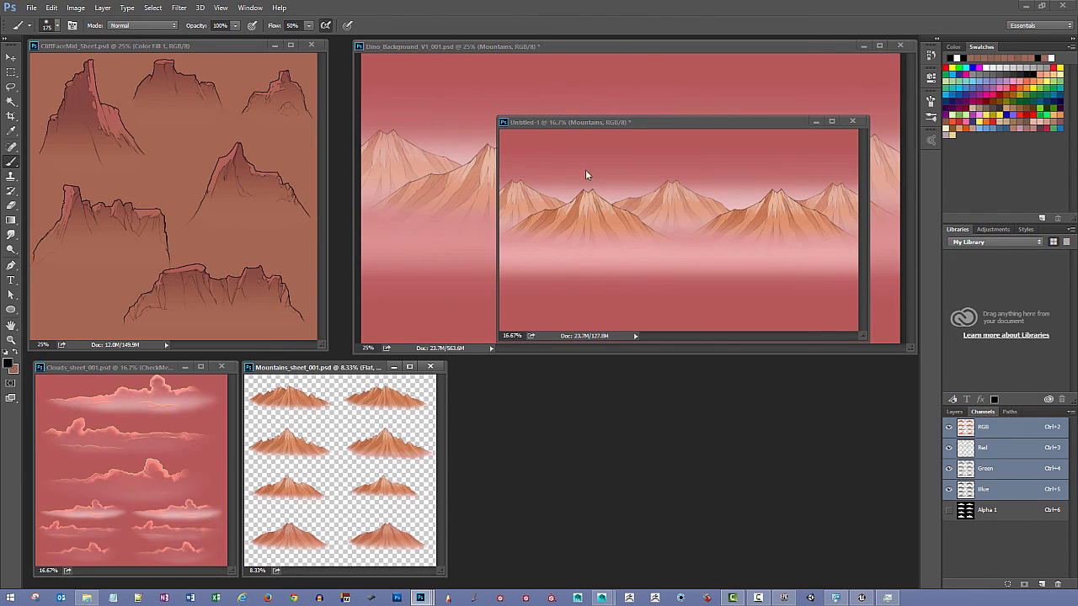
left_click_drag(558, 123, 535, 364)
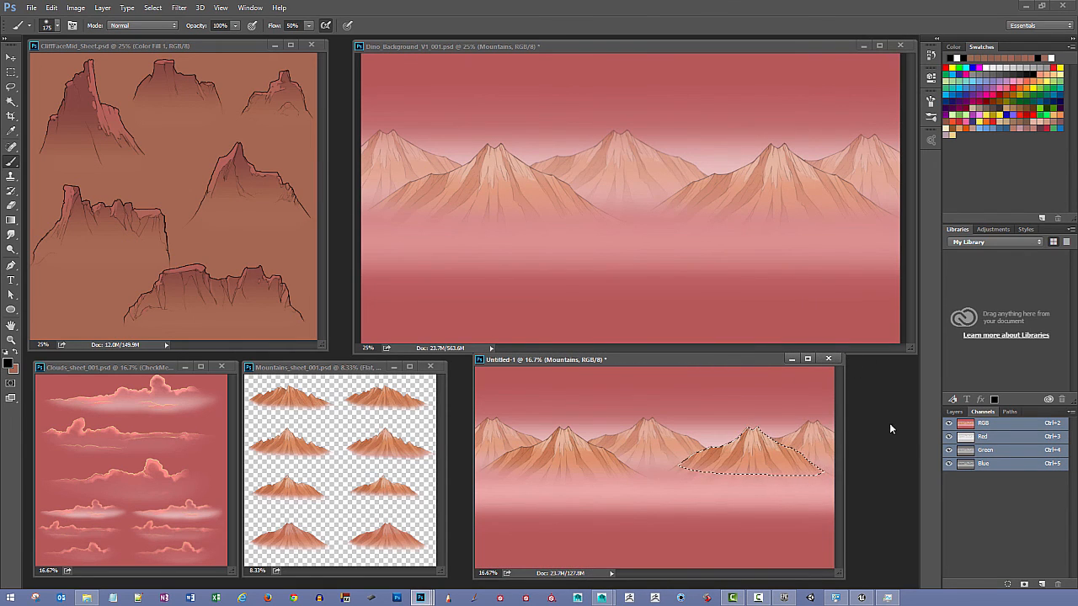
Delete the Mountains group from Untitled-1 and hide the Mountains group in Dino_Background_V1_001.
left_click(954, 412)
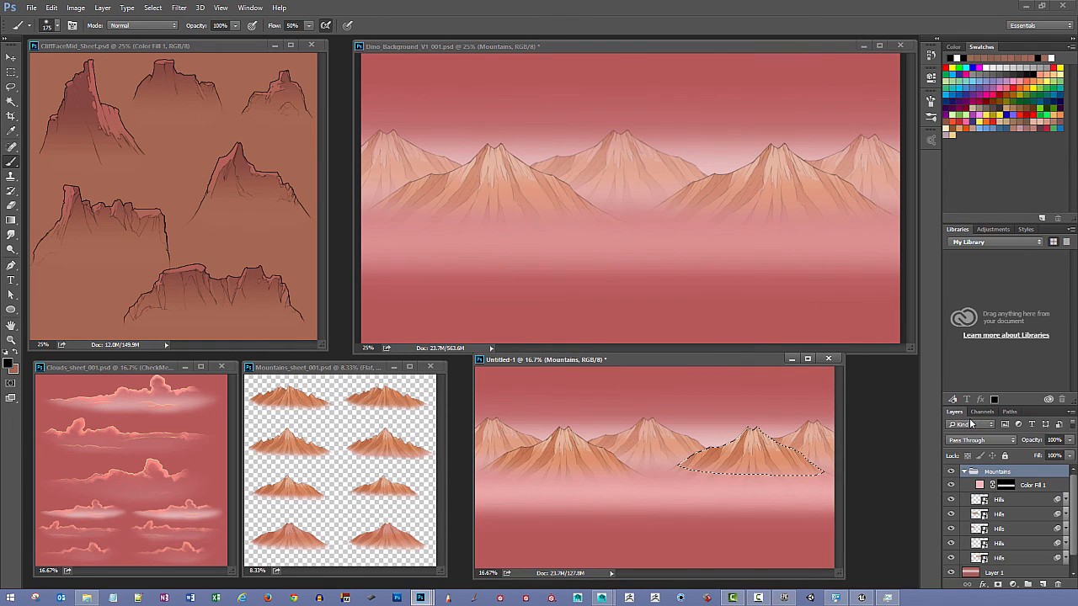
left_click(967, 473)
left_click_drag(1014, 472, 1058, 585)
left_click(614, 48)
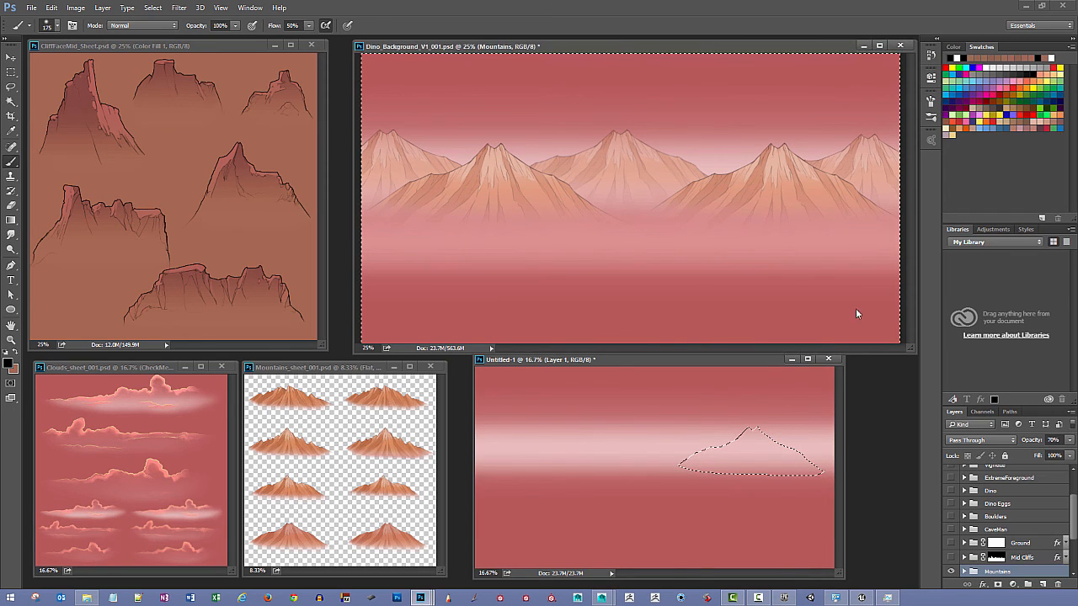
left_click(951, 572)
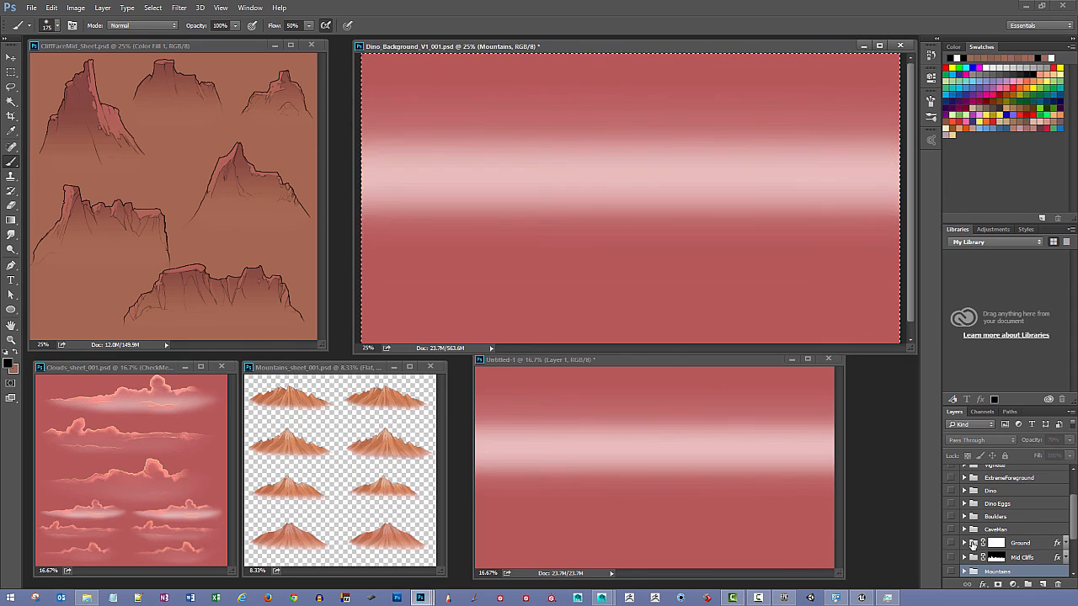
Try to copy the Clouds group from the dino background's SKY group into Untitled-1, and delete the copy.
scroll(968, 538, "down", 2)
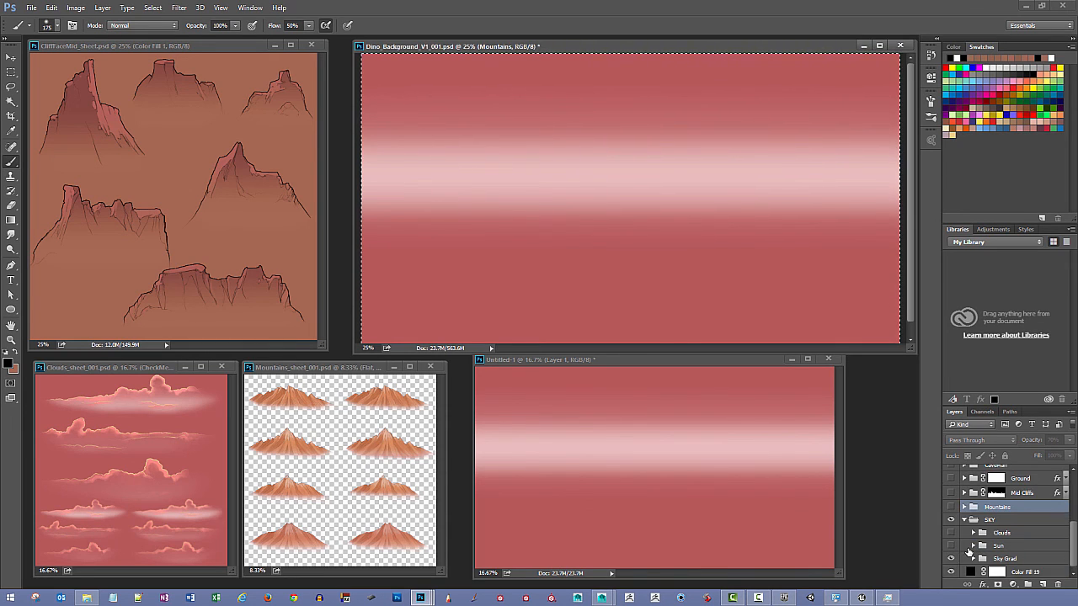
scroll(975, 545, "down", 1)
left_click_drag(980, 530, 729, 497)
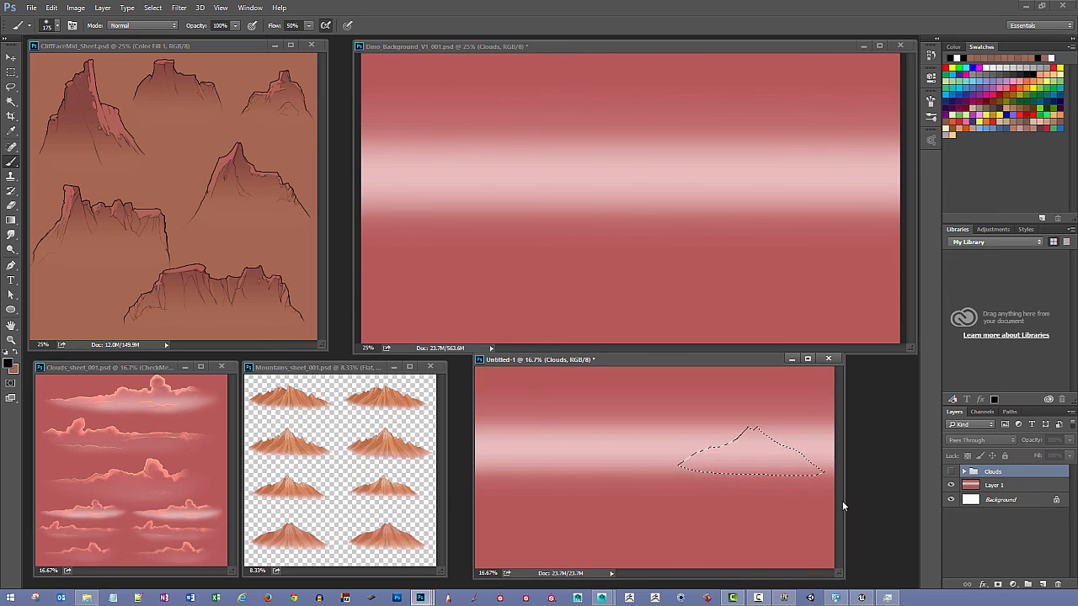
left_click(952, 472)
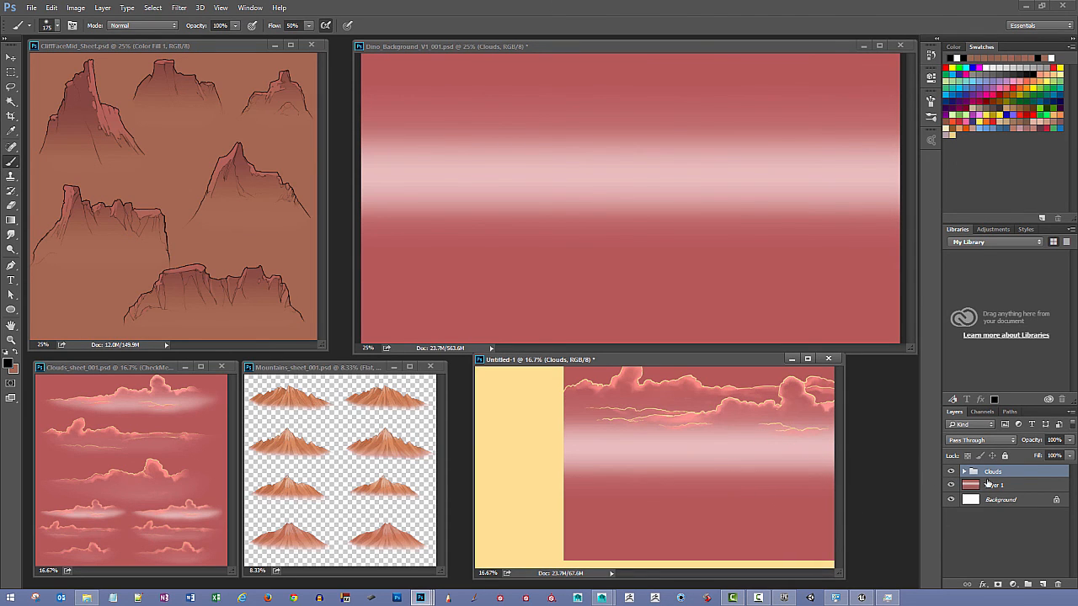
left_click_drag(991, 472, 1058, 584)
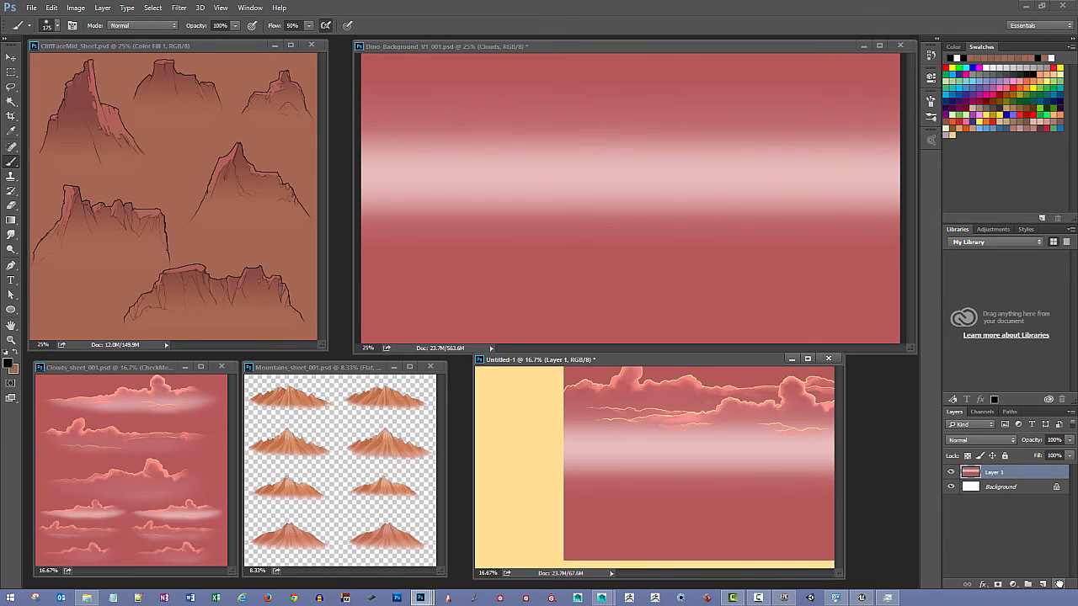
Copy the Clouds group from Dino_Background_V1_001 into Untitled-1 and make it visible.
left_click(589, 52)
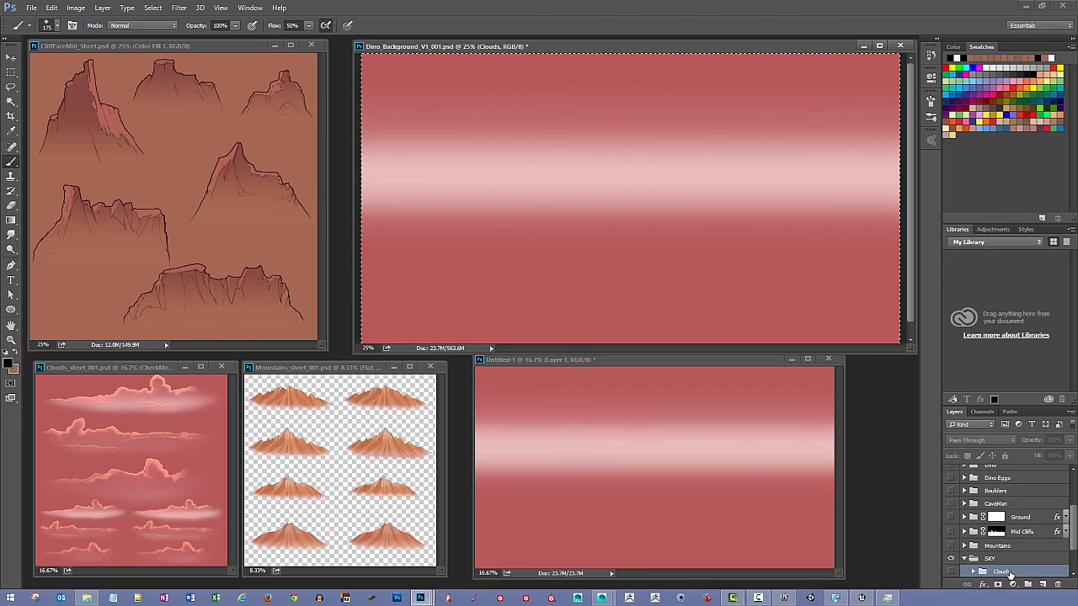
left_click_drag(1008, 574, 752, 498)
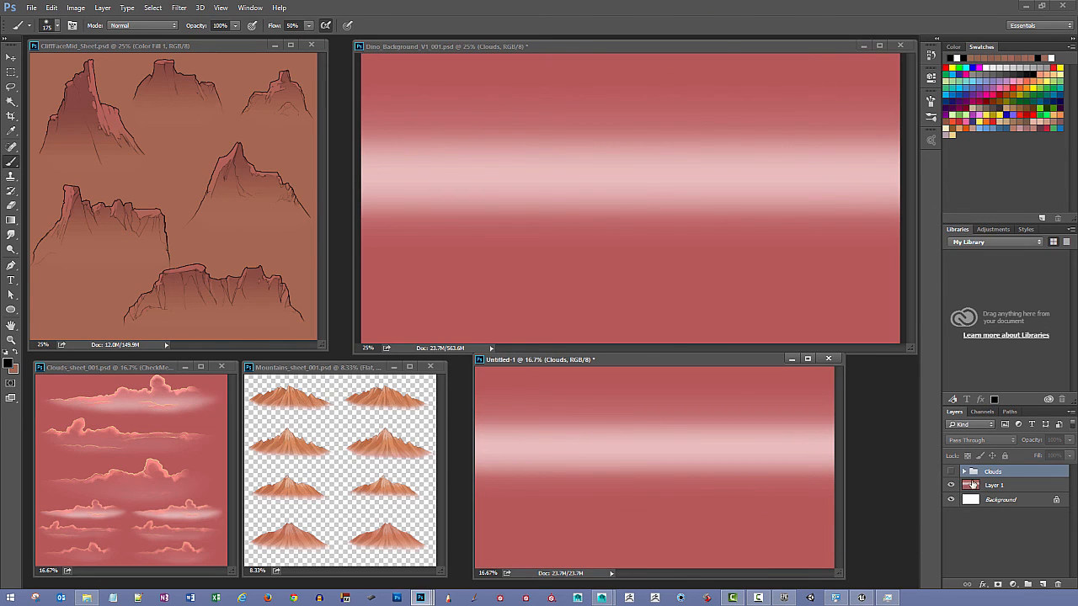
left_click(951, 472)
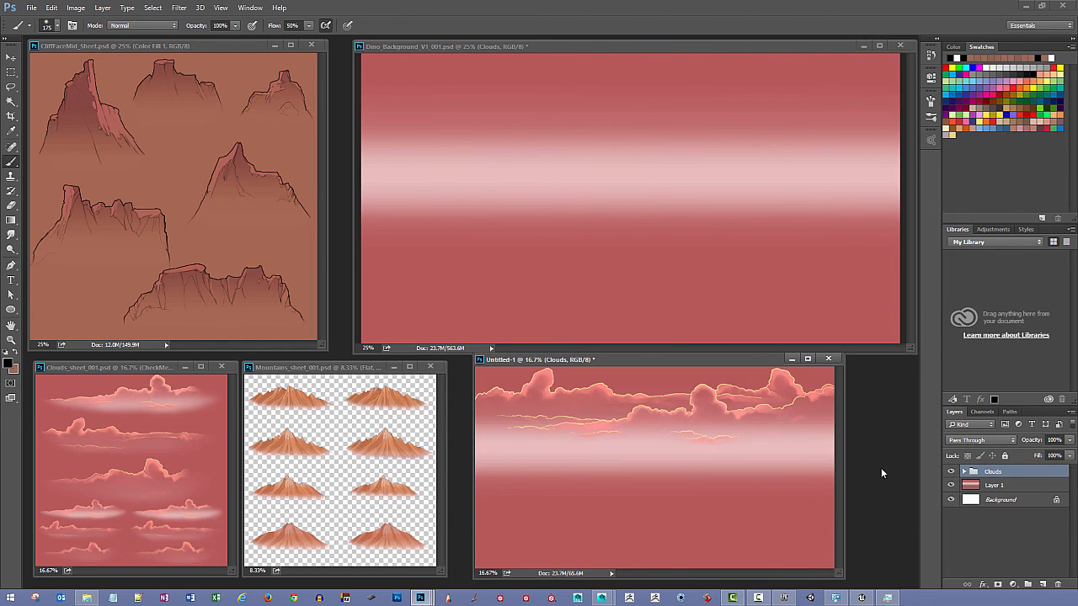
Isolate Clouds 2 inside the Clouds group by hiding Clouds 3 and Clouds 1, and disable the Clouds 2 mask.
left_click(966, 472)
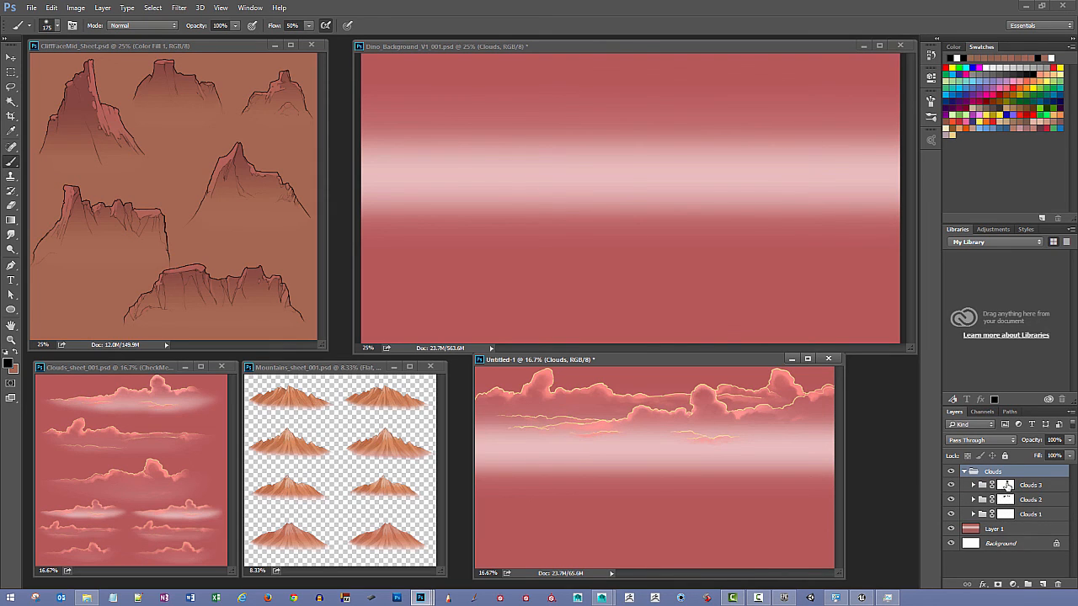
left_click(951, 486)
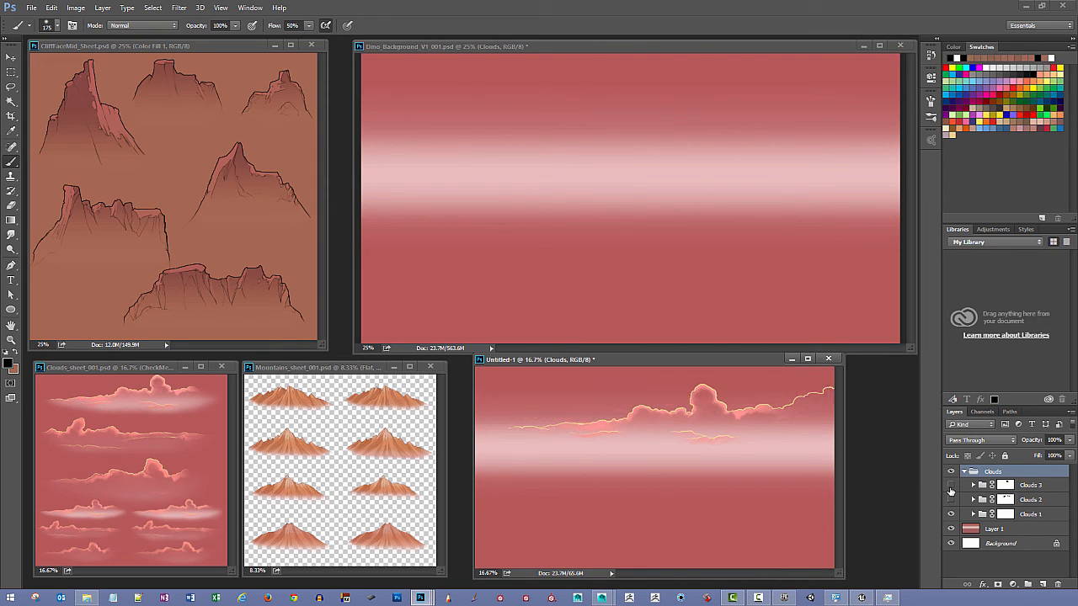
left_click(950, 499)
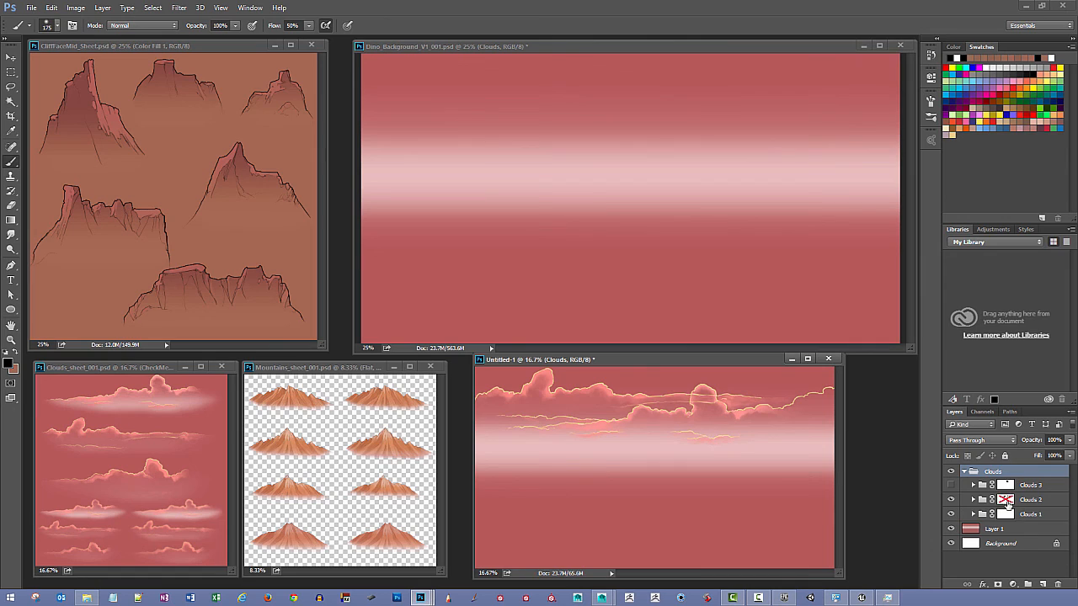
left_click(950, 514)
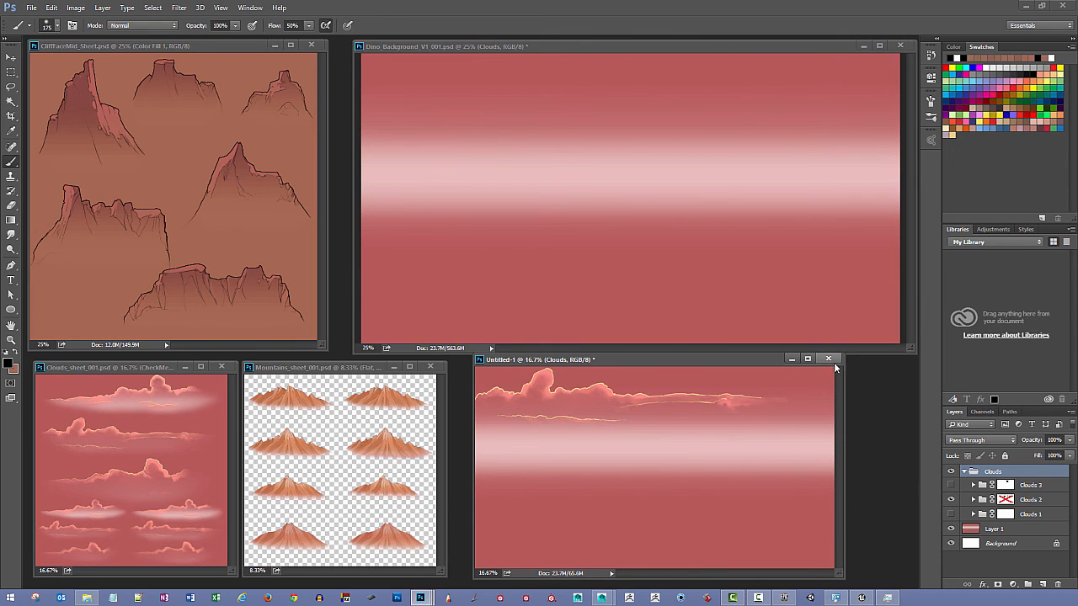
Hide the CheckMe layer of Clouds_sheet_001 to view the clouds on transparency, and show it again.
left_click(149, 369)
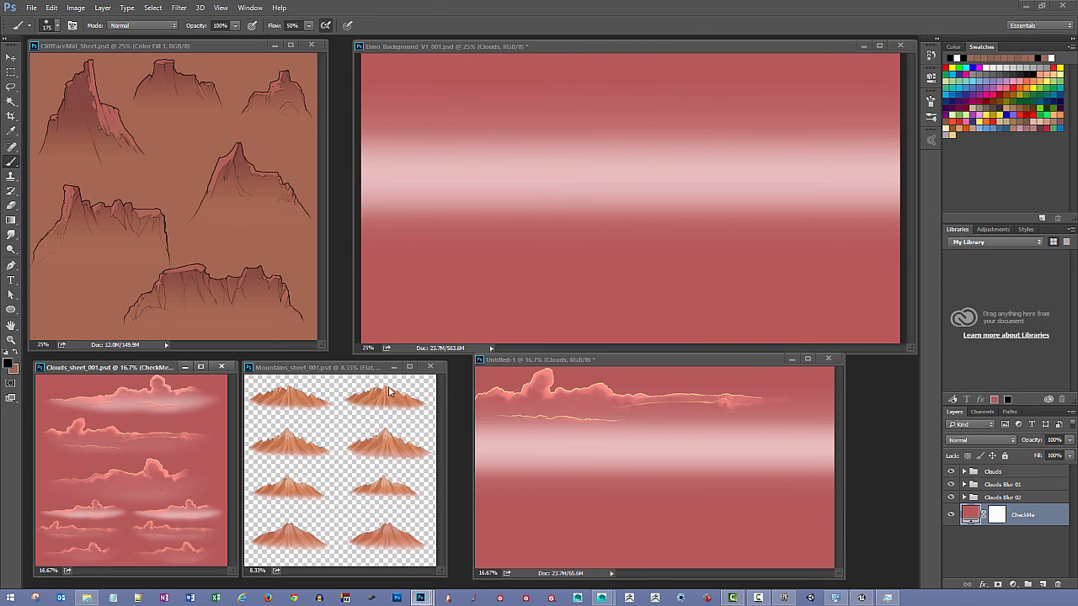
left_click(950, 515)
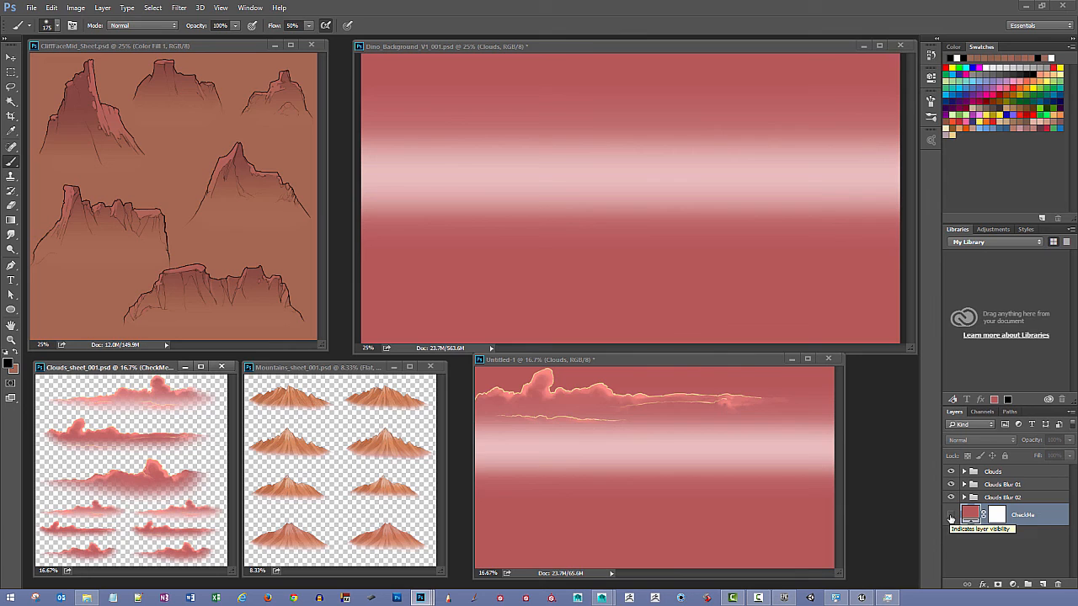
left_click(951, 515)
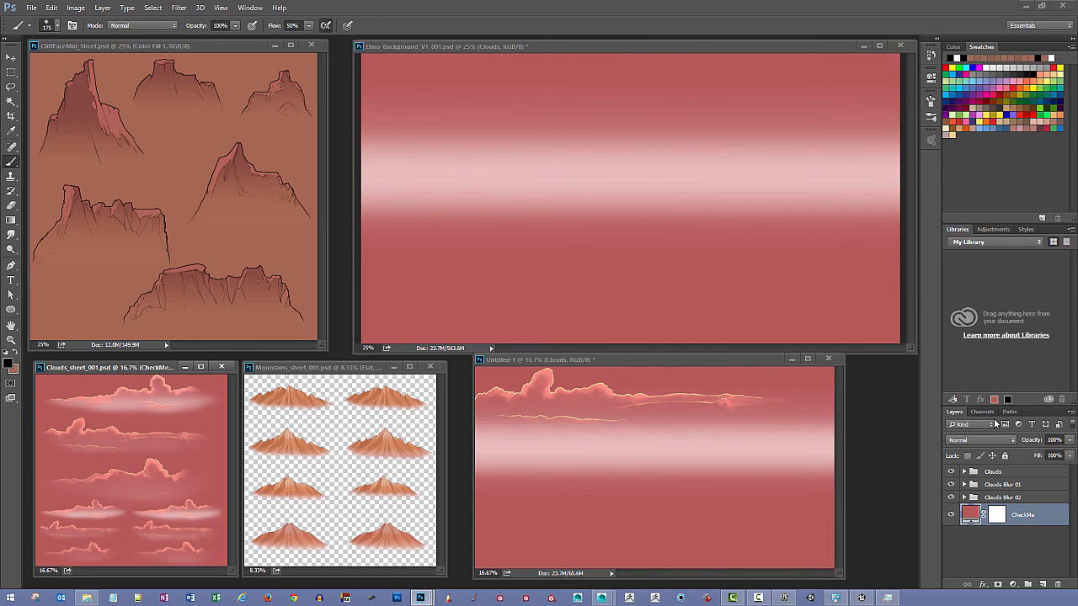
View the clouds sheet's Alpha 1 mask and return to the RGB composite and the layer list.
left_click(982, 411)
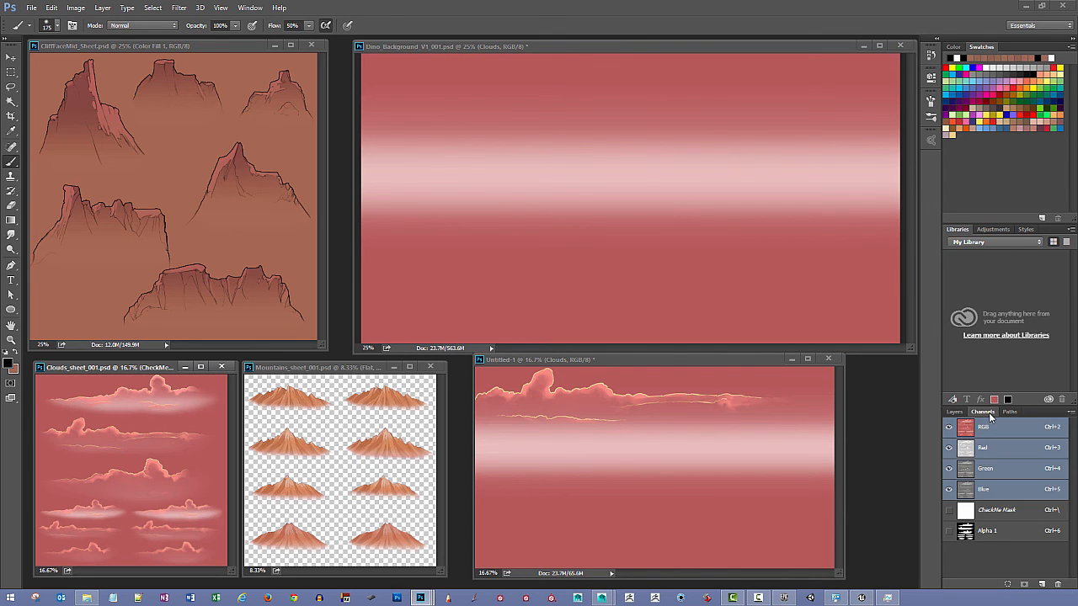
left_click(970, 532)
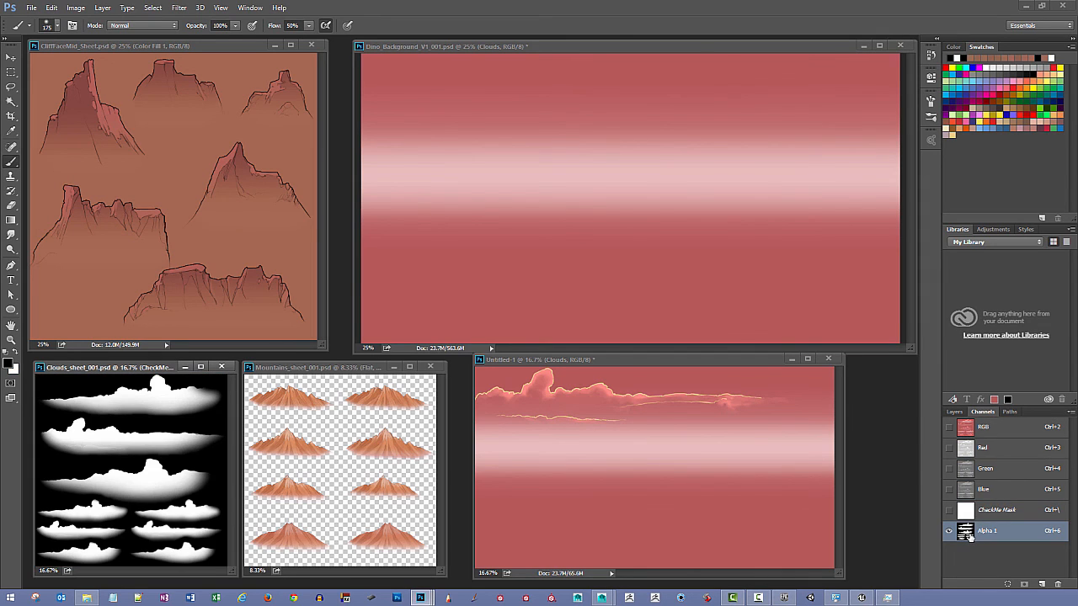
left_click(965, 427)
left_click(960, 412)
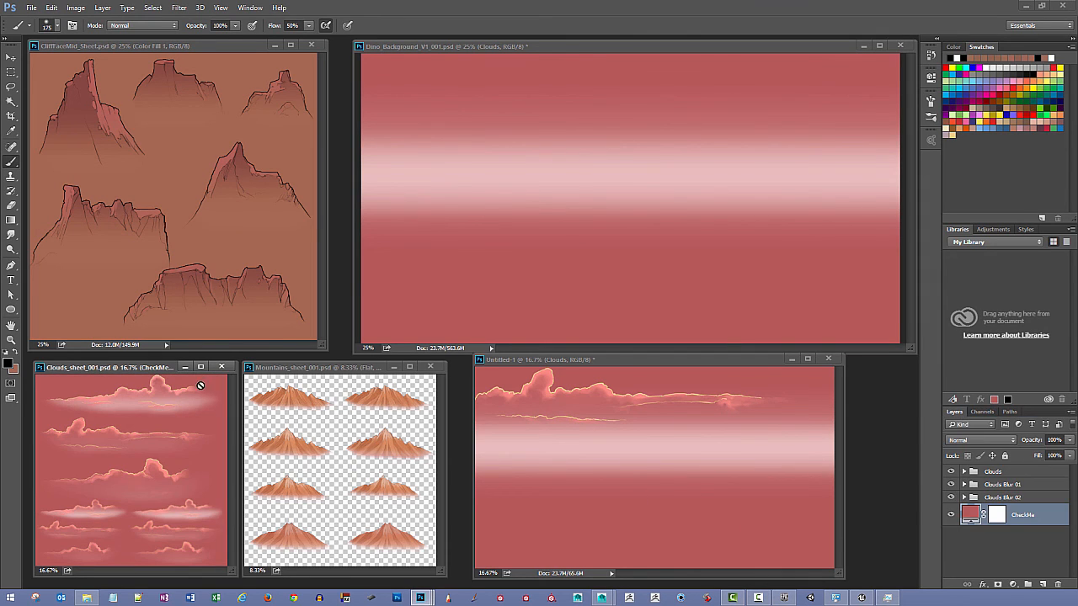
Add a solid color fill layer in greyish pink 917979 to Mountains_sheet_001.
left_click(331, 369)
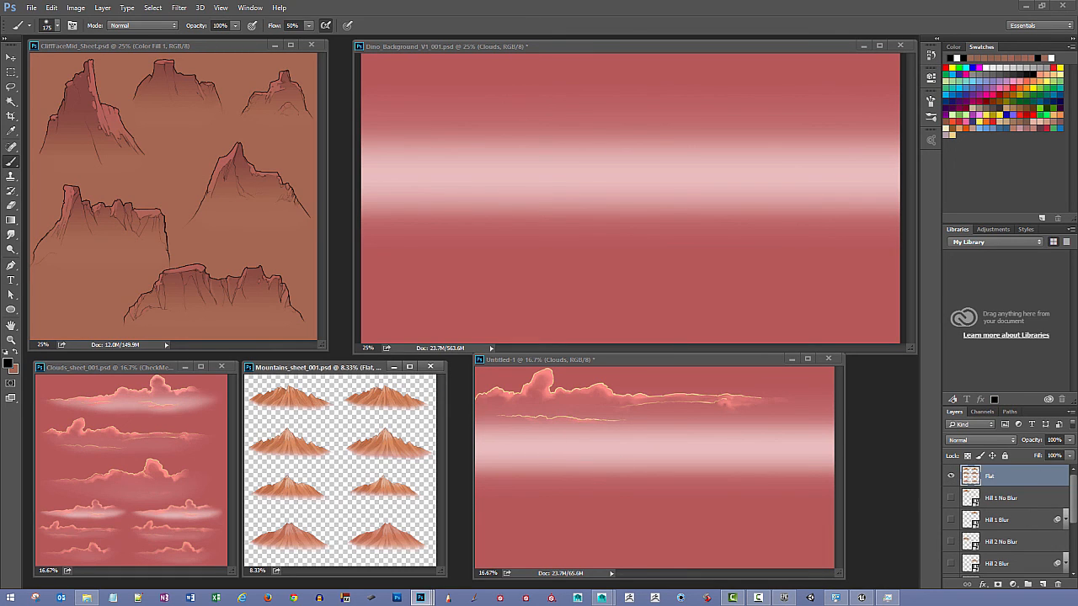
left_click_drag(1072, 499, 1074, 575)
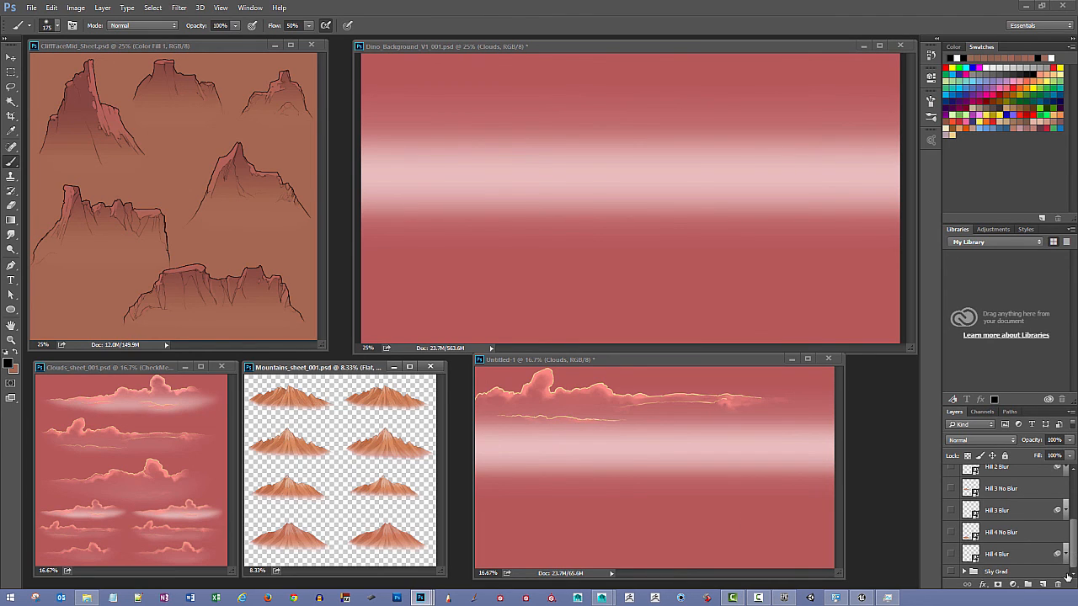
left_click(1012, 583)
left_click(998, 342)
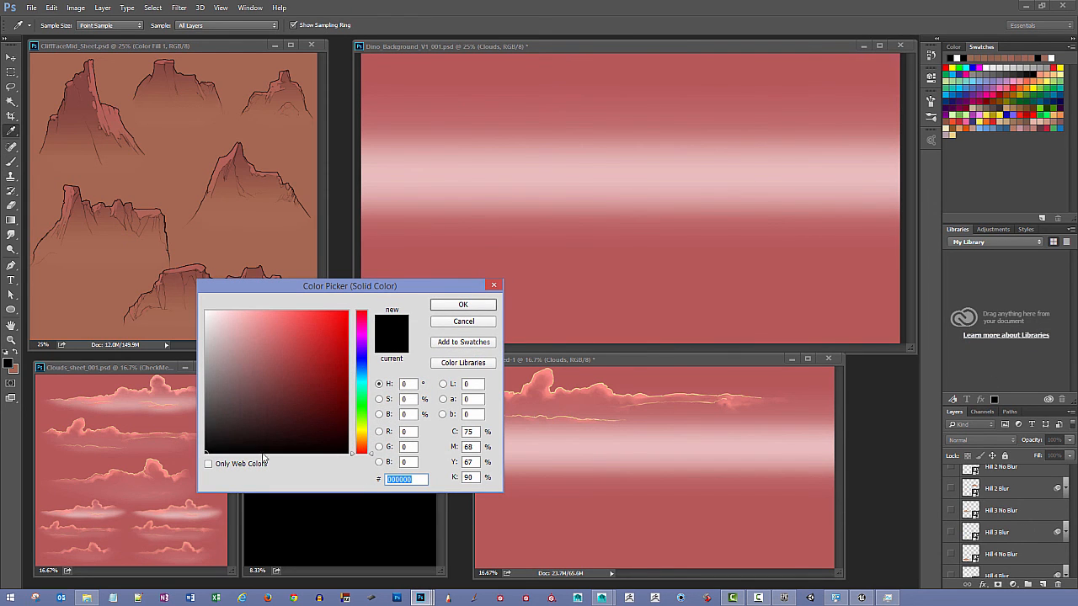
left_click_drag(287, 401, 228, 372)
left_click(462, 303)
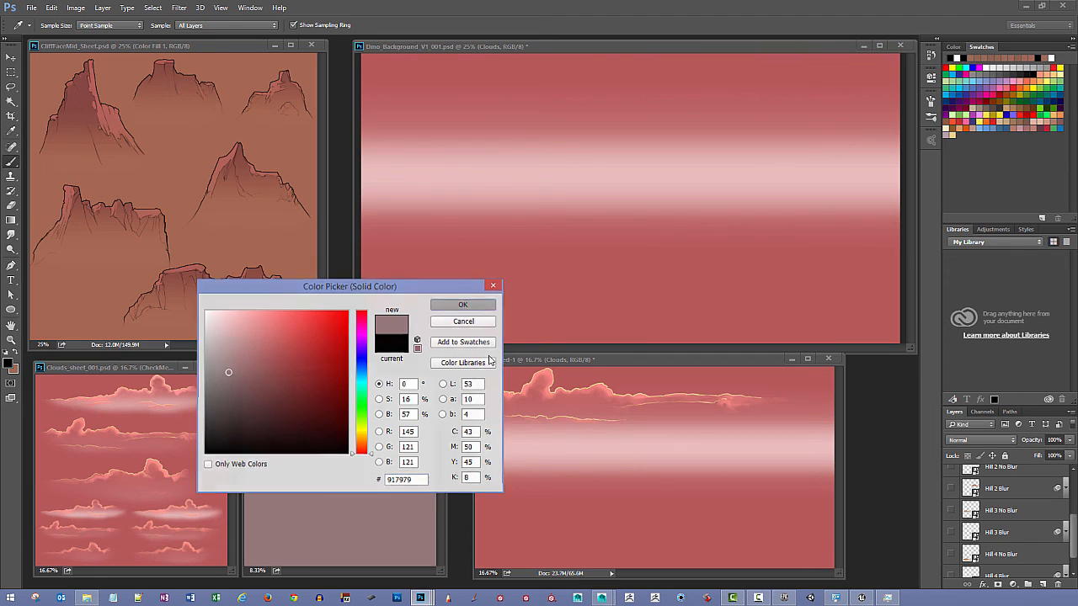
Move the new color fill layer directly below the Flat layer in the mountain sheet.
scroll(989, 514, "down", 3)
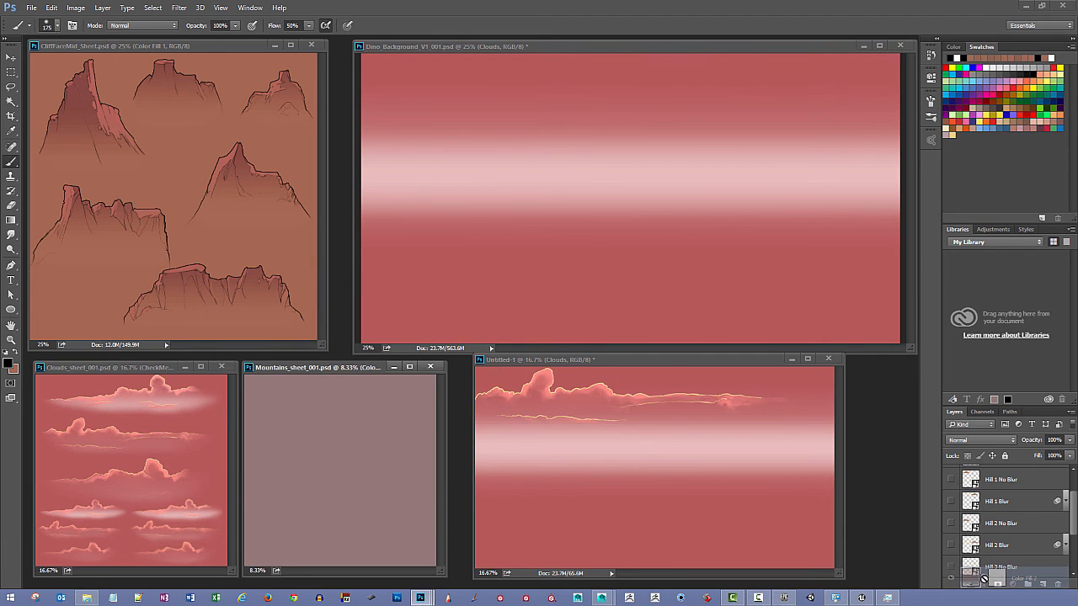
scroll(996, 534, "up", 3)
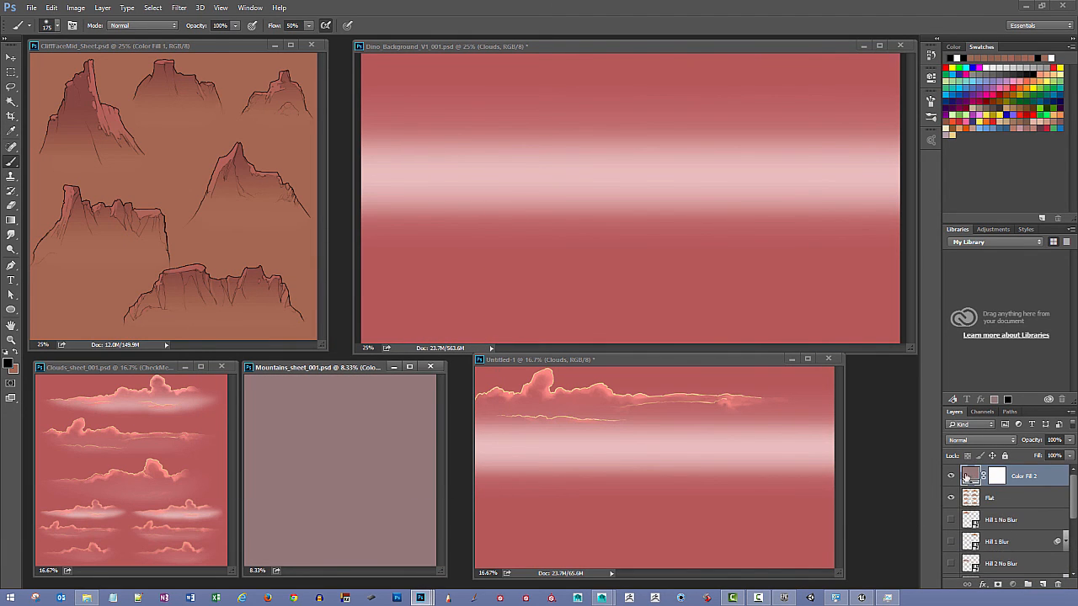
left_click_drag(972, 477, 952, 503)
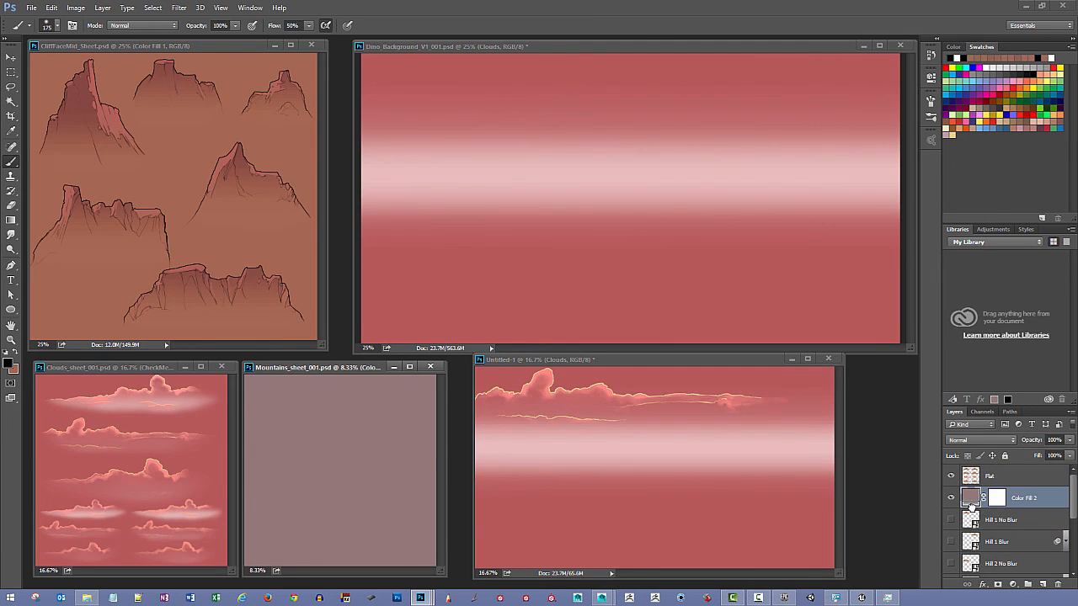
Recolor the mountain sheet's color fill layer to the orange-brown b6704c, sampled from a mountain and darkened.
double_click(971, 498)
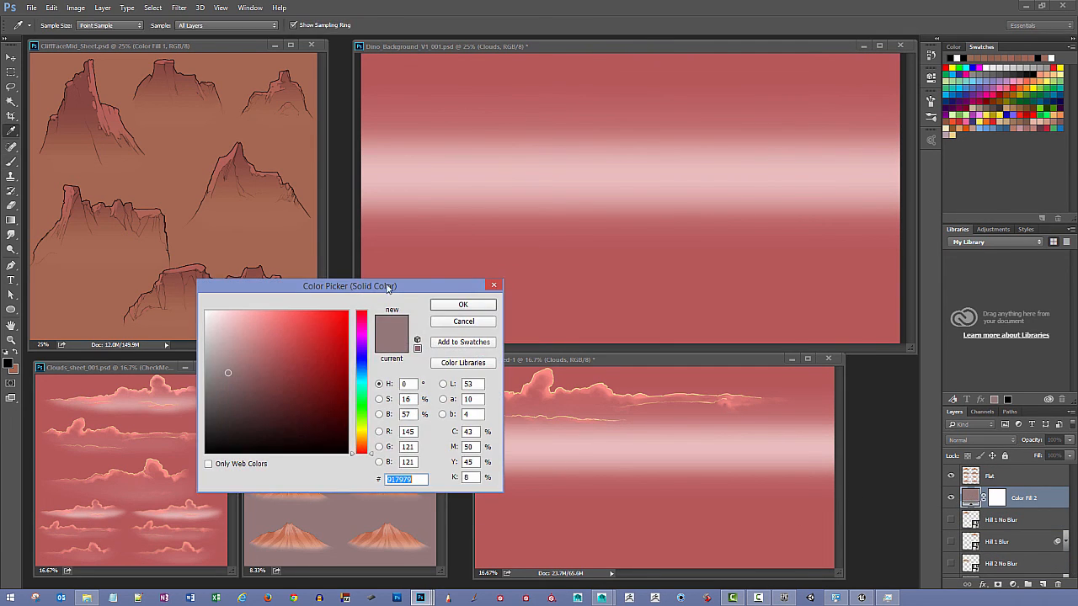
left_click_drag(377, 289, 676, 344)
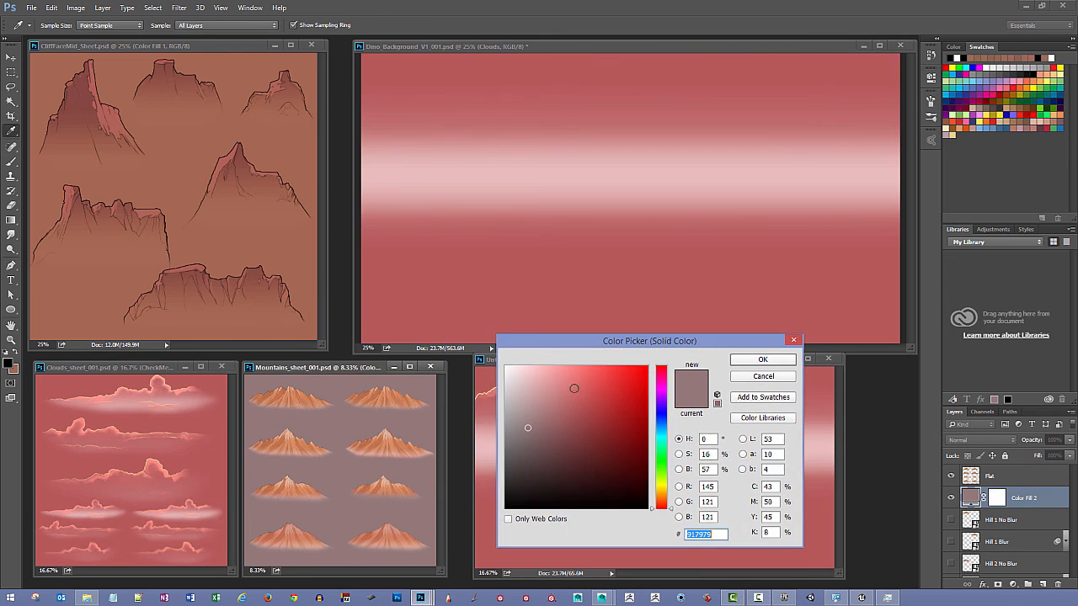
left_click(384, 489)
left_click(379, 483)
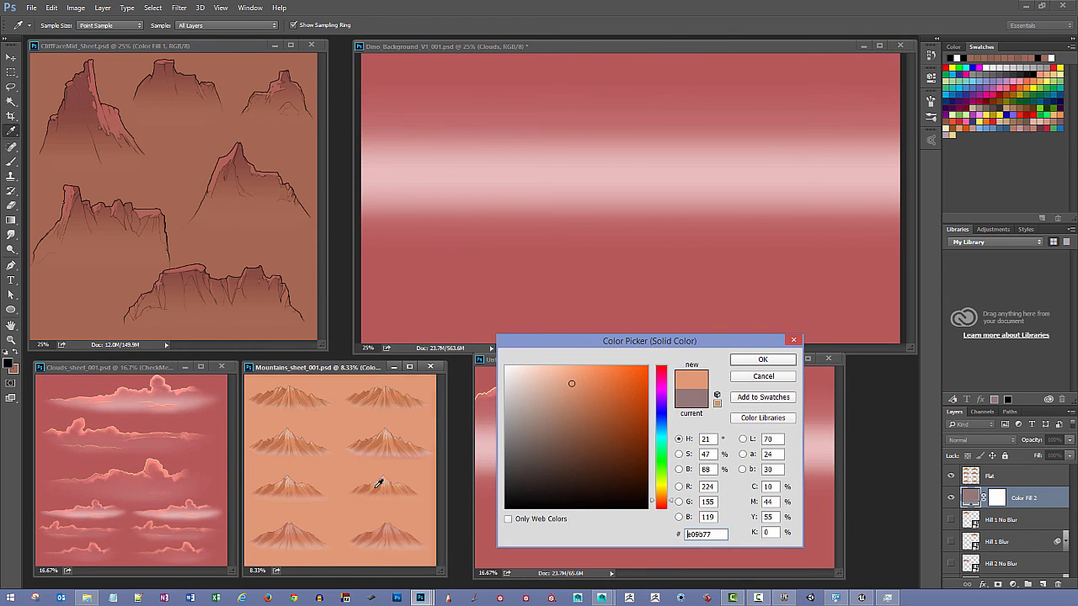
left_click(383, 486)
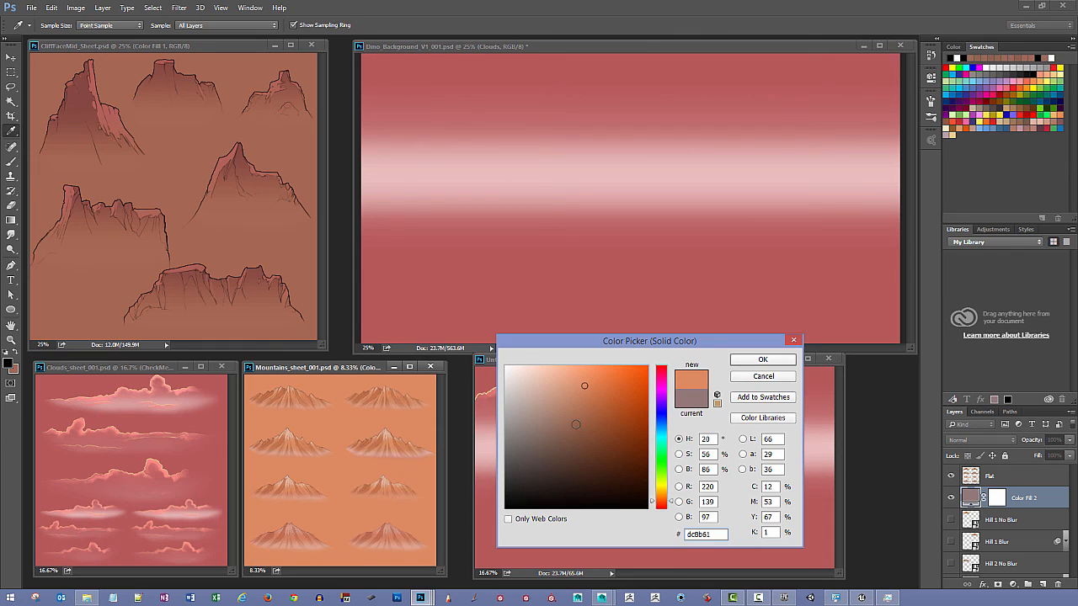
left_click(588, 406)
left_click(588, 399)
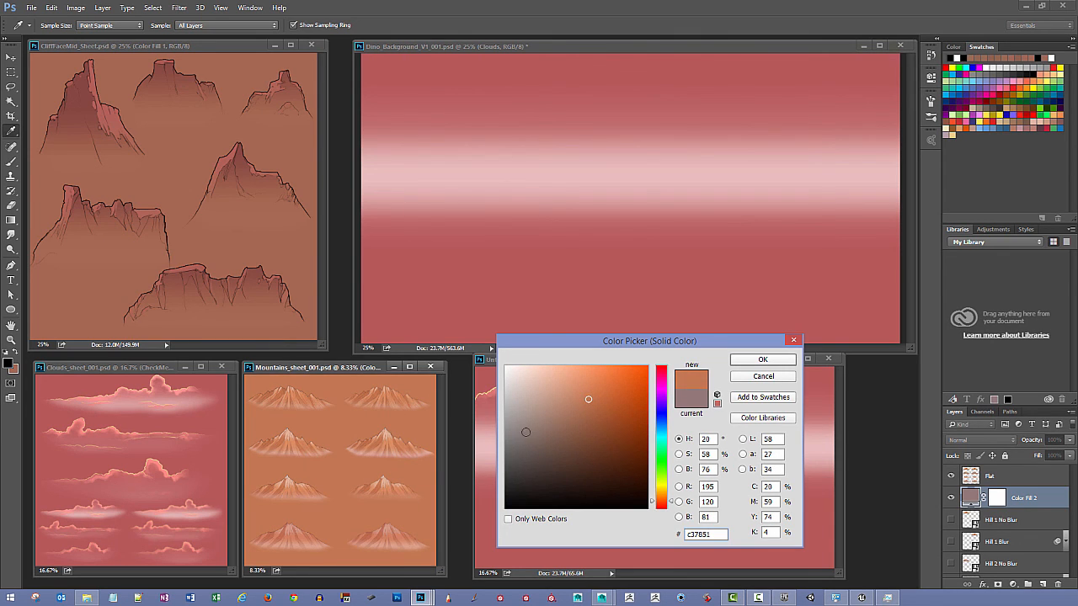
left_click(588, 407)
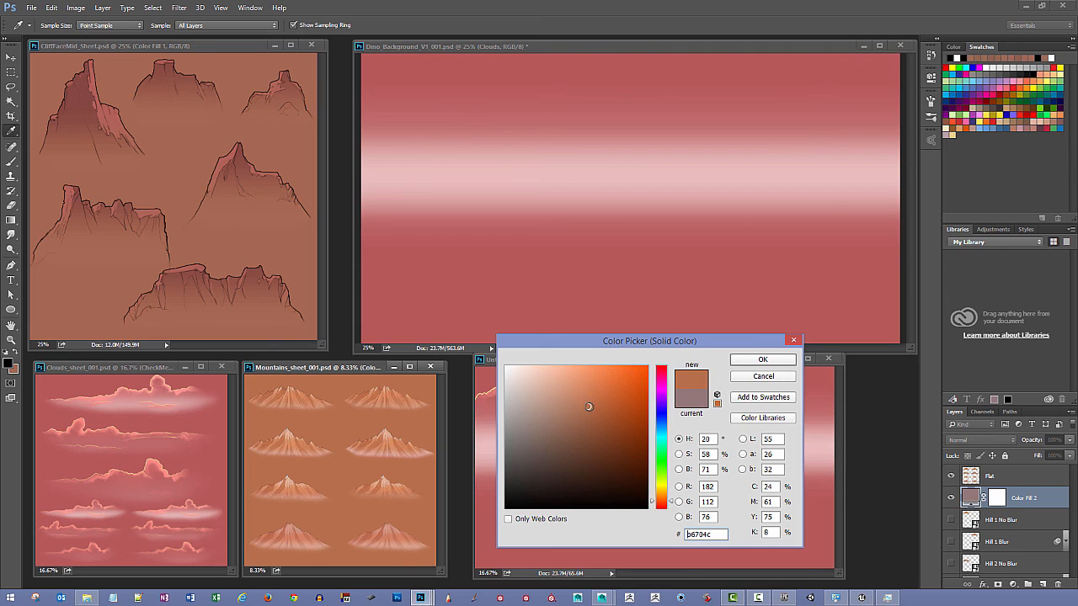
left_click(753, 360)
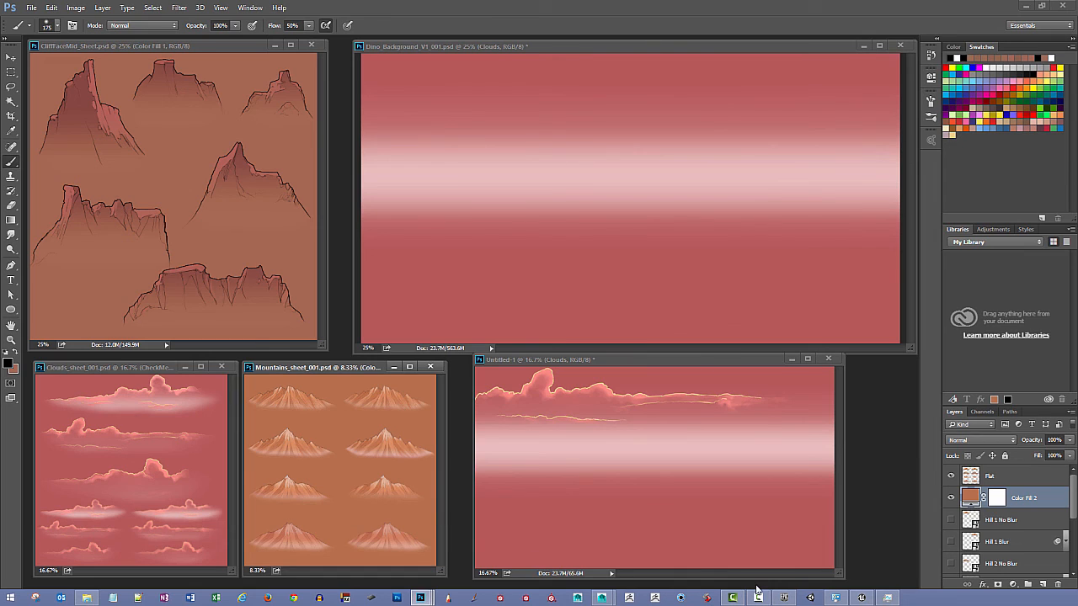
Delete the color fill layer from Mountains_sheet_001 and look through its hill layers.
left_click_drag(979, 500, 1059, 585)
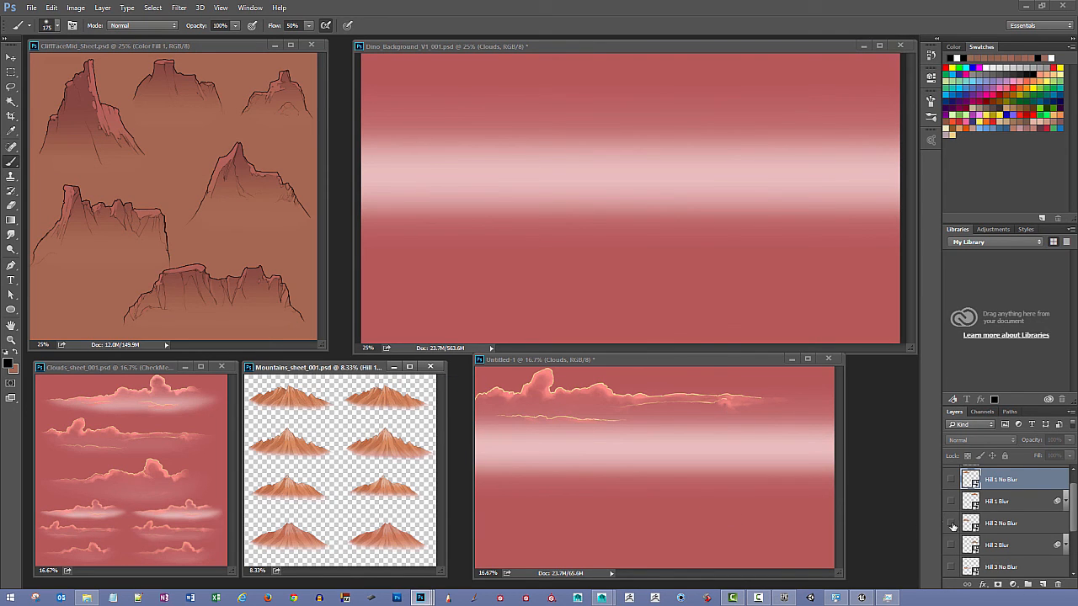
scroll(1016, 543, "down", 4)
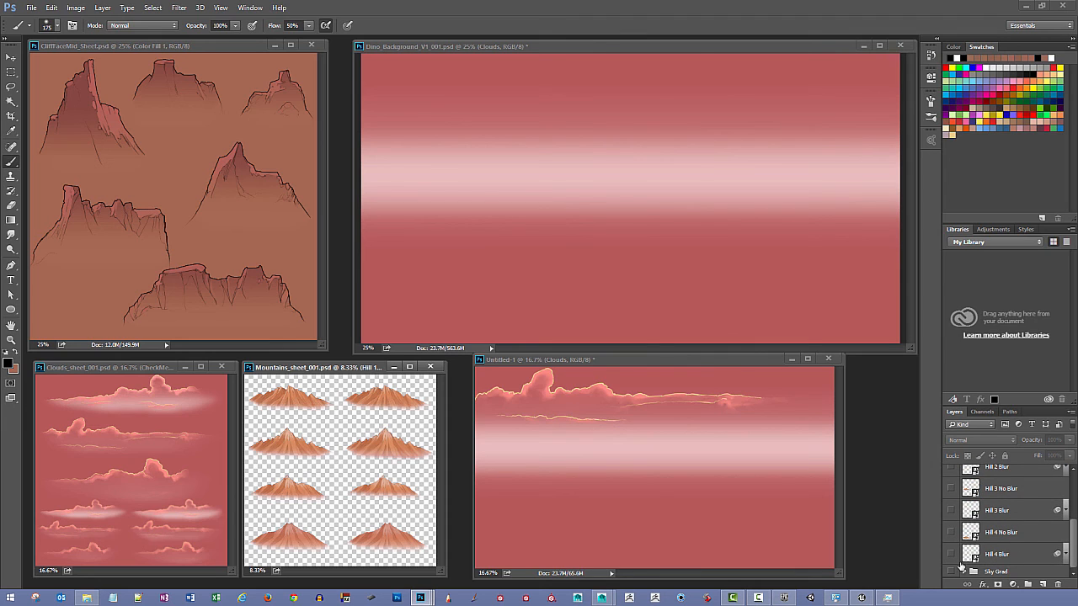
scroll(968, 543, "up", 4)
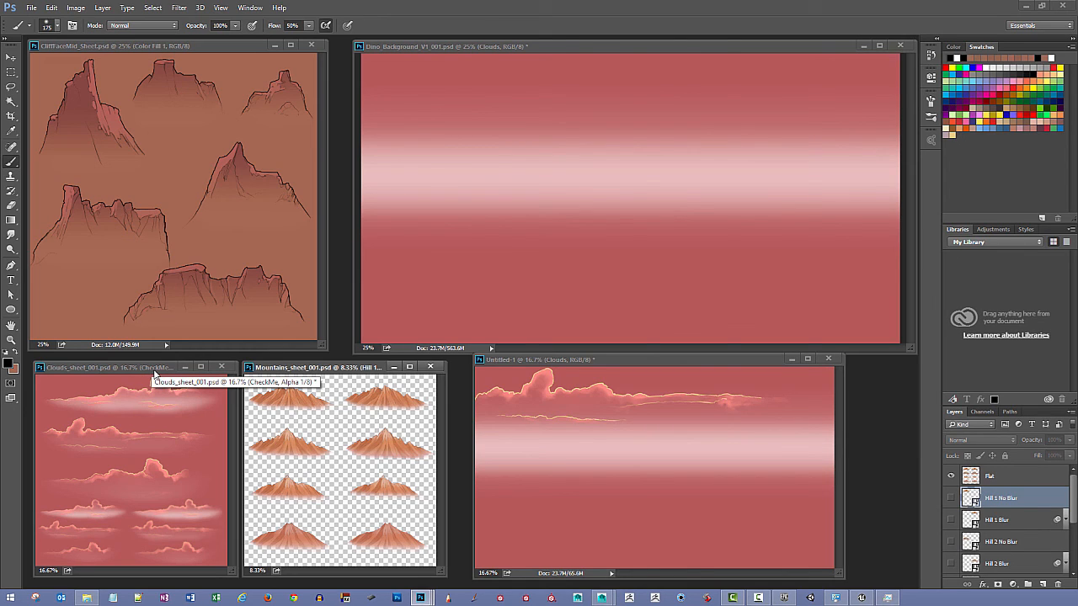
View the Alpha 1 mask of Clouds_sheet_001 and return to its RGB composite.
left_click(154, 373)
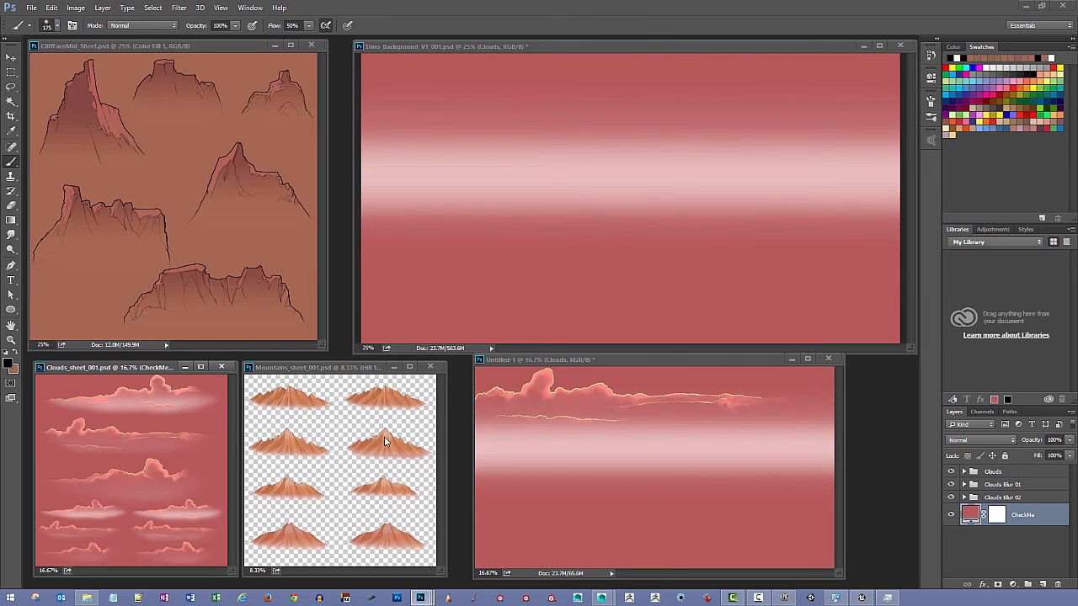
left_click(981, 412)
left_click(966, 532)
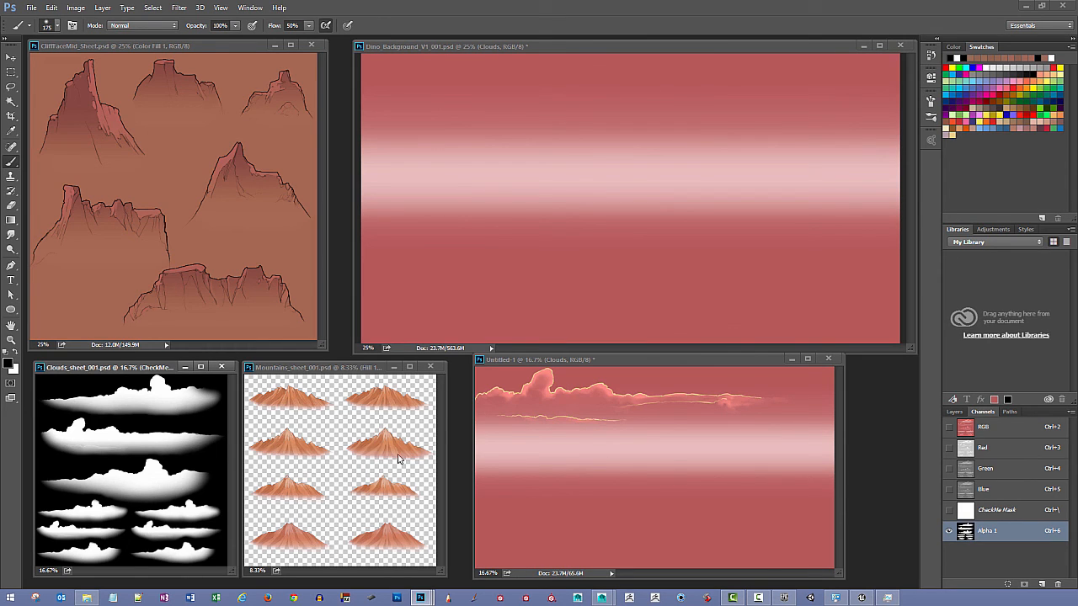
left_click(966, 427)
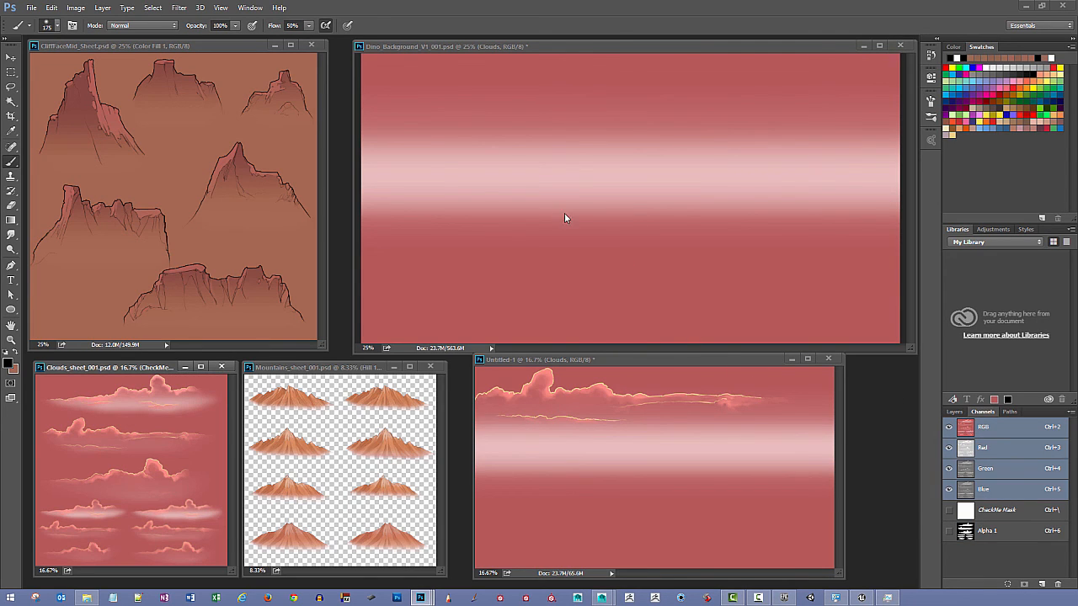
Collapse the SKY group and show the Mid Cliffs group in Dino_Background_V1_001.
left_click(494, 46)
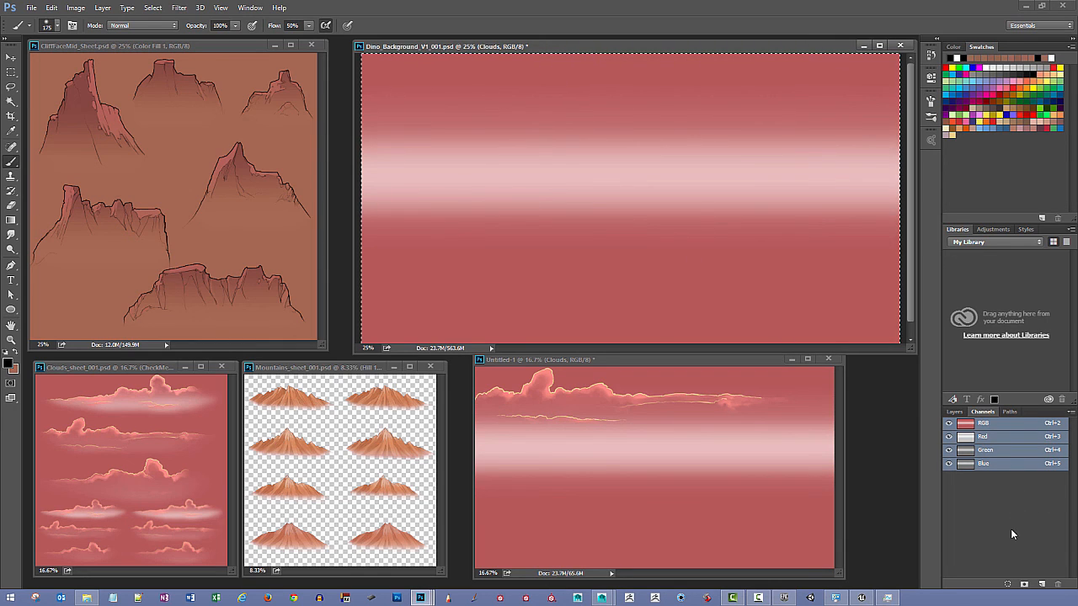
left_click(953, 411)
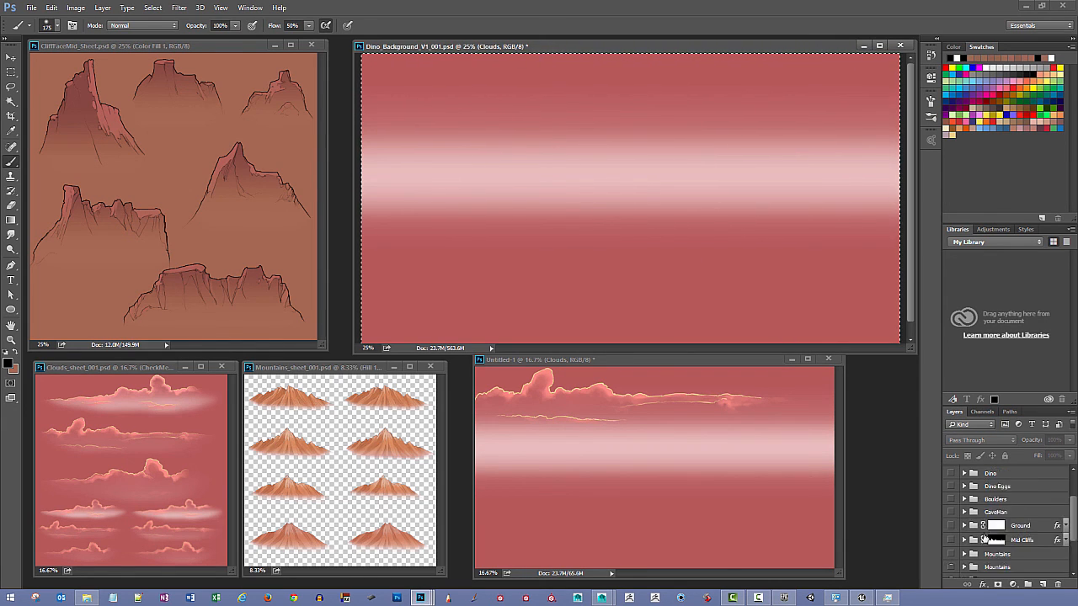
scroll(985, 537, "down", 2)
left_click(963, 543)
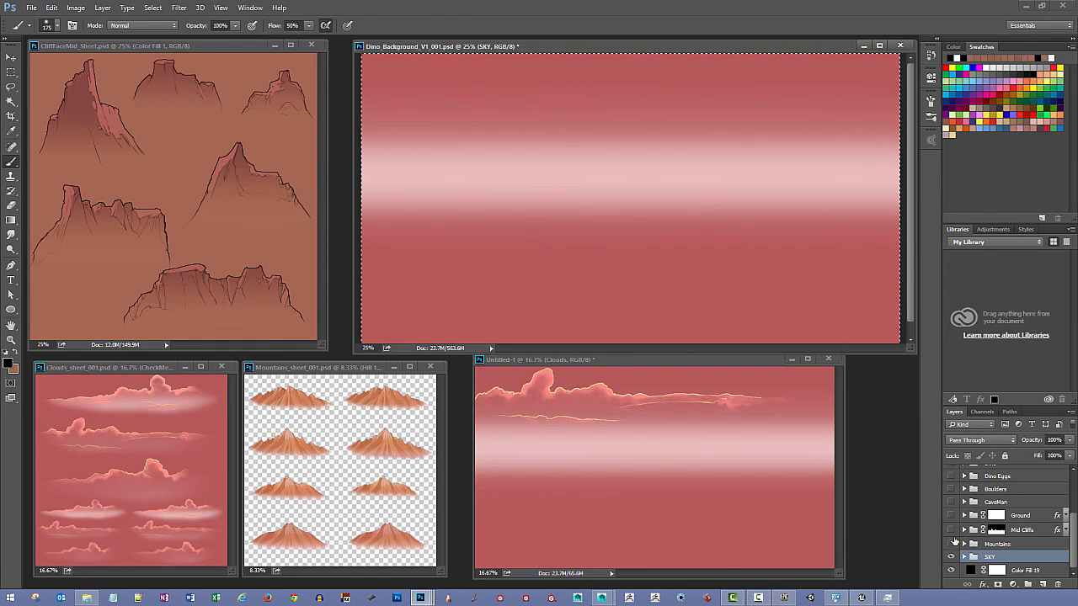
left_click(952, 529)
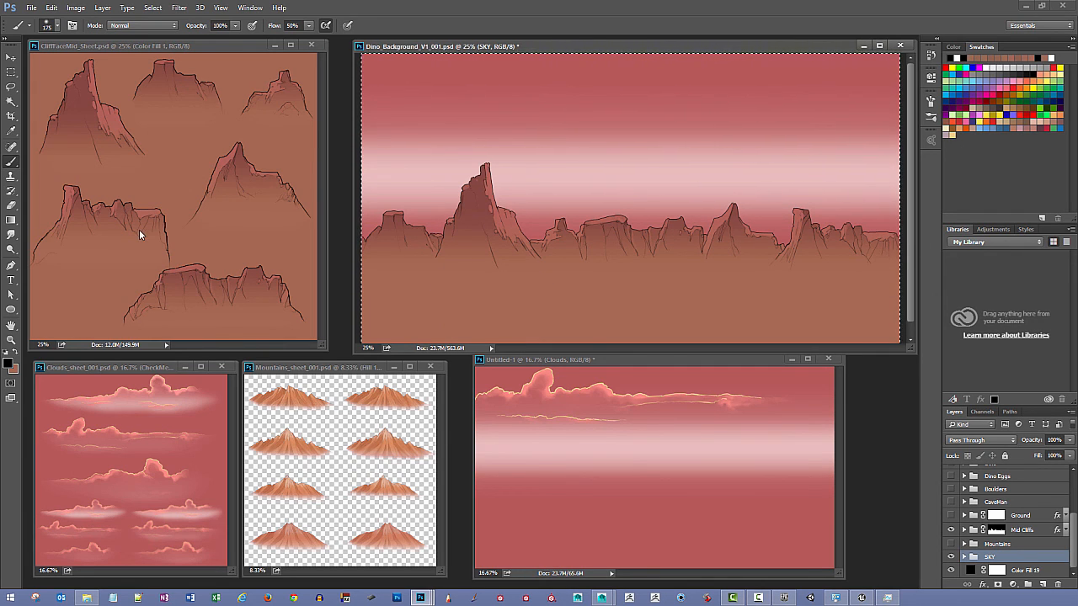
Hide the Color Fill 1 layer of CliffFaceMid_Sheet to view the cliffs on transparency, and show it again.
left_click(241, 47)
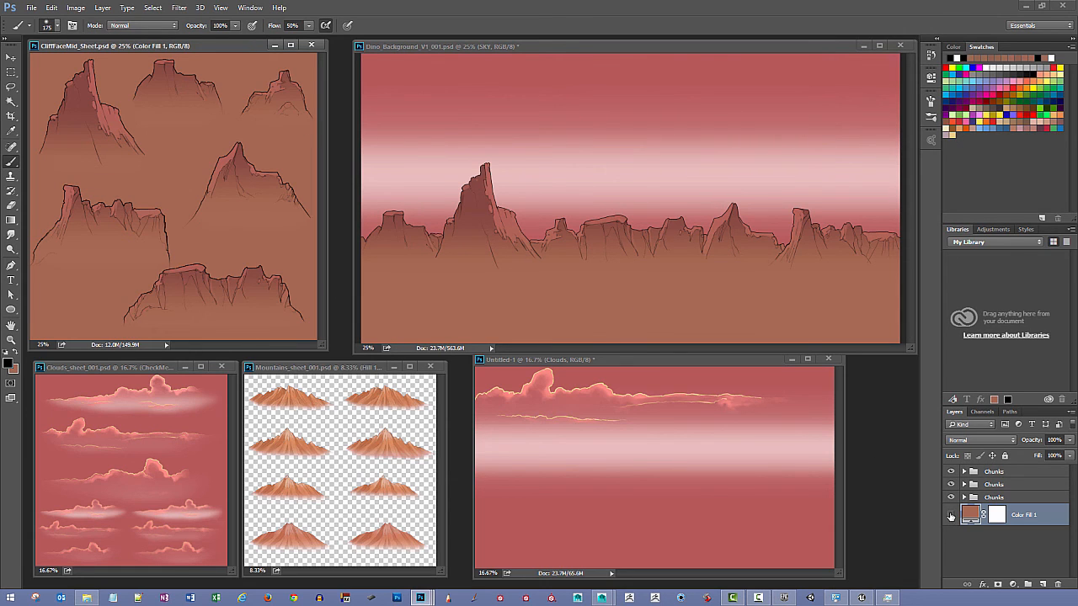
left_click(951, 515)
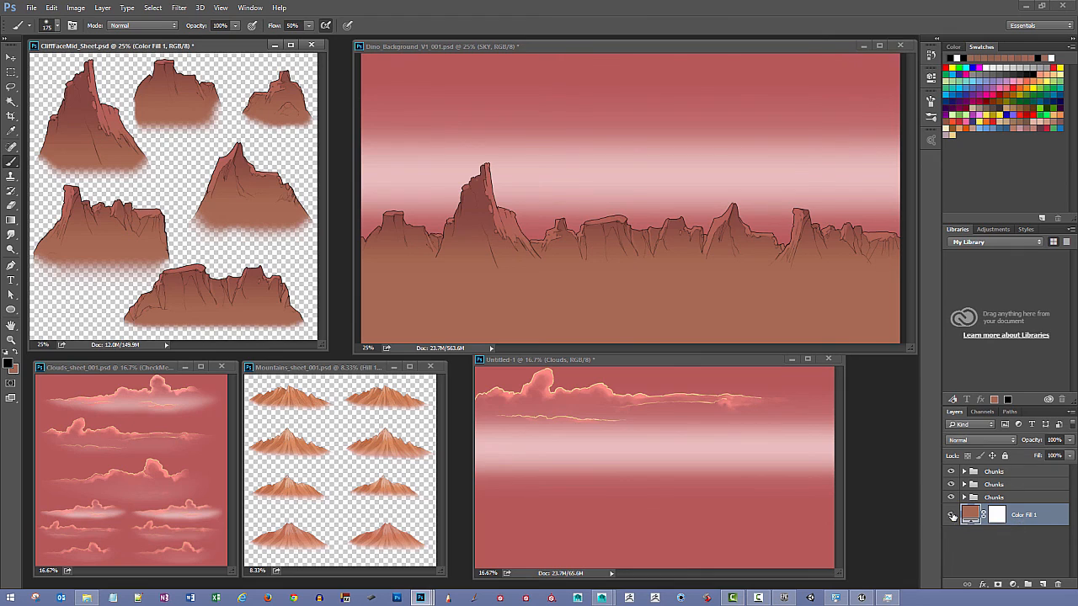
left_click(952, 515)
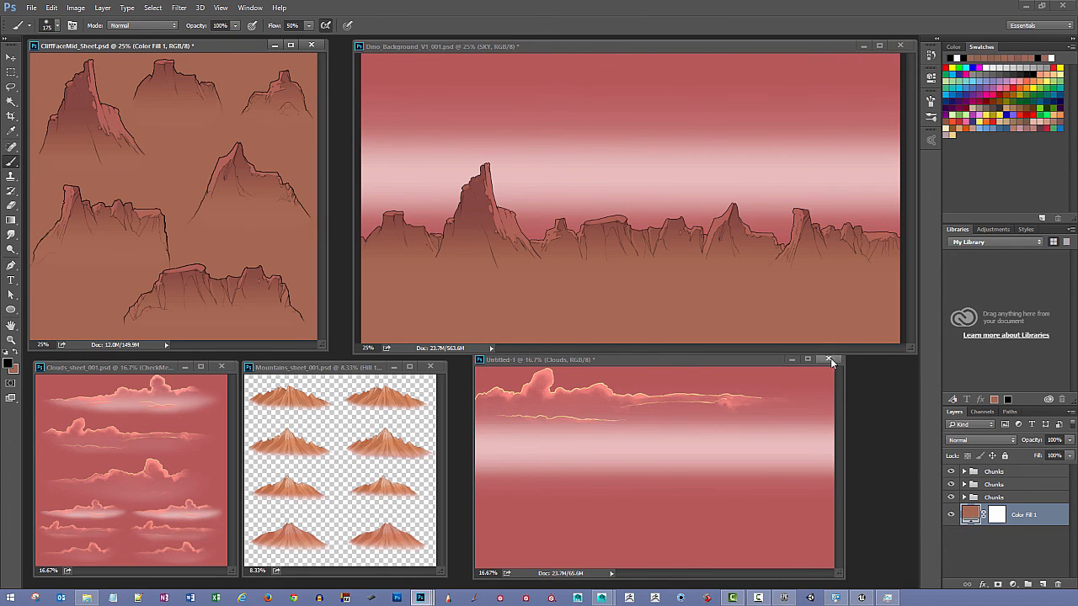
Delete the Clouds group from the Untitled-1 document.
left_click(772, 358)
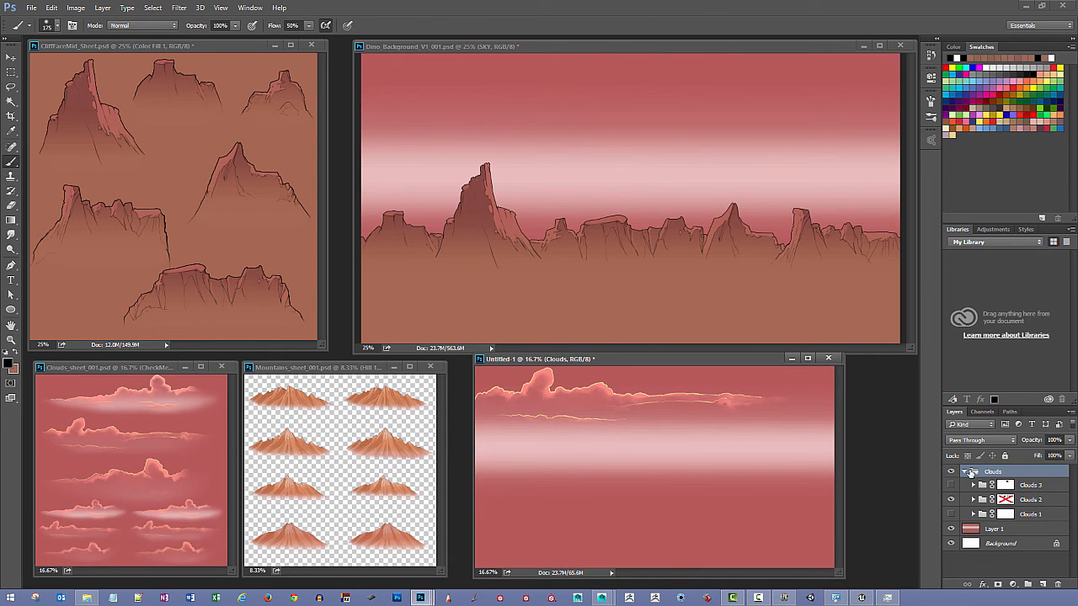
left_click_drag(971, 472, 1057, 583)
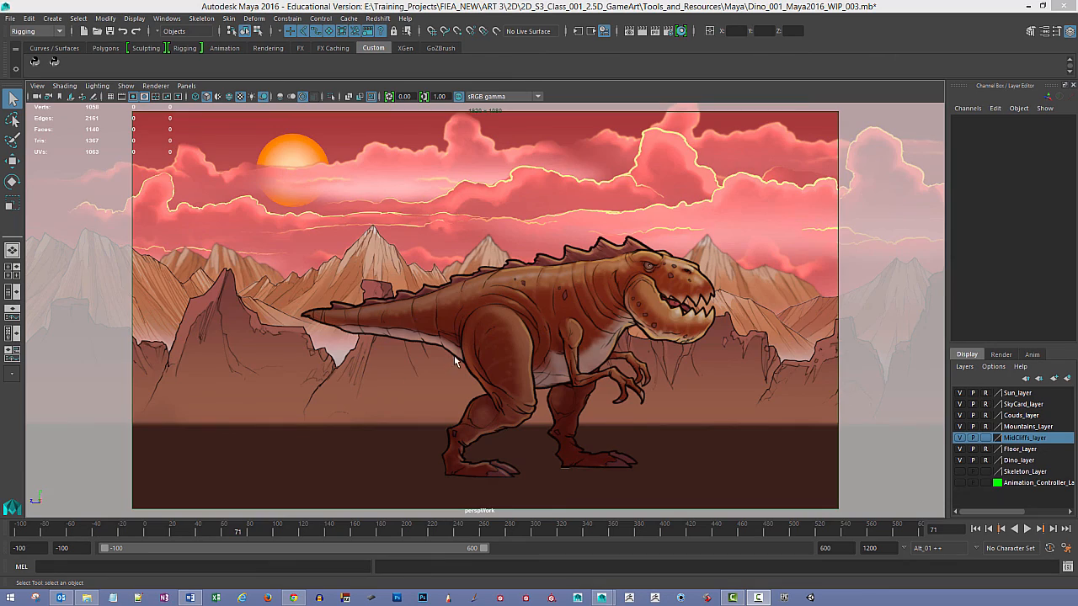
Switch to the Maya dino scene and examine how the sky card, sun, clouds, mountains, cliffs and floor are spaced in depth.
middle_click_drag(453, 355, 474, 360, "alt")
mouse_move(475, 361)
left_mouse_down("alt")
mouse_move(463, 365)
mouse_move(476, 374)
left_mouse_up("alt")
right_click_drag(501, 366, 445, 354, "alt")
middle_click_drag(446, 353, 485, 338, "alt")
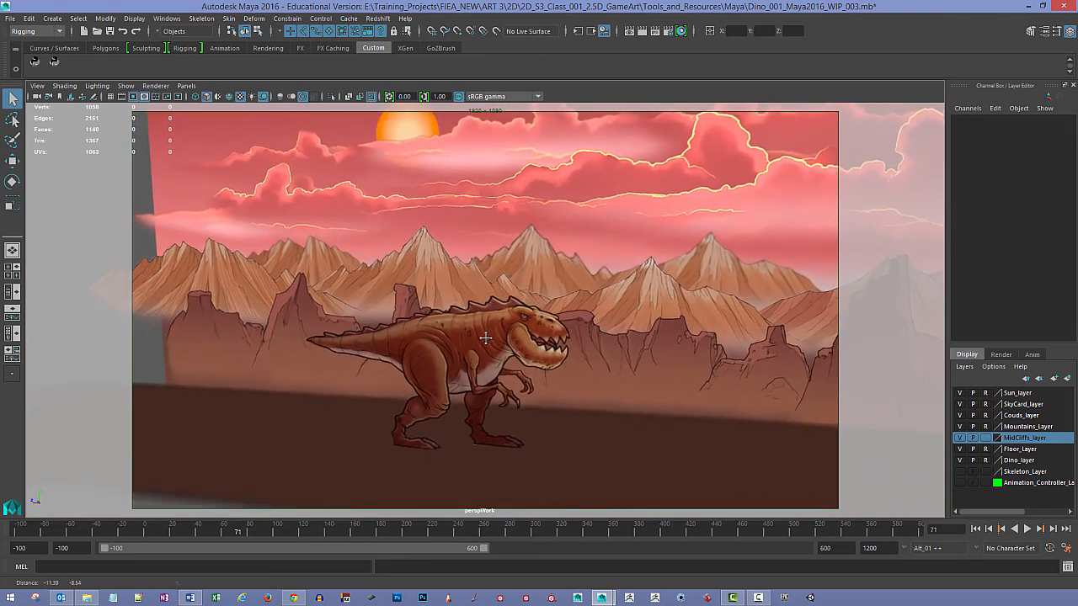
left_click_drag(486, 338, 432, 315, "alt")
right_click_drag(433, 315, 494, 321, "alt")
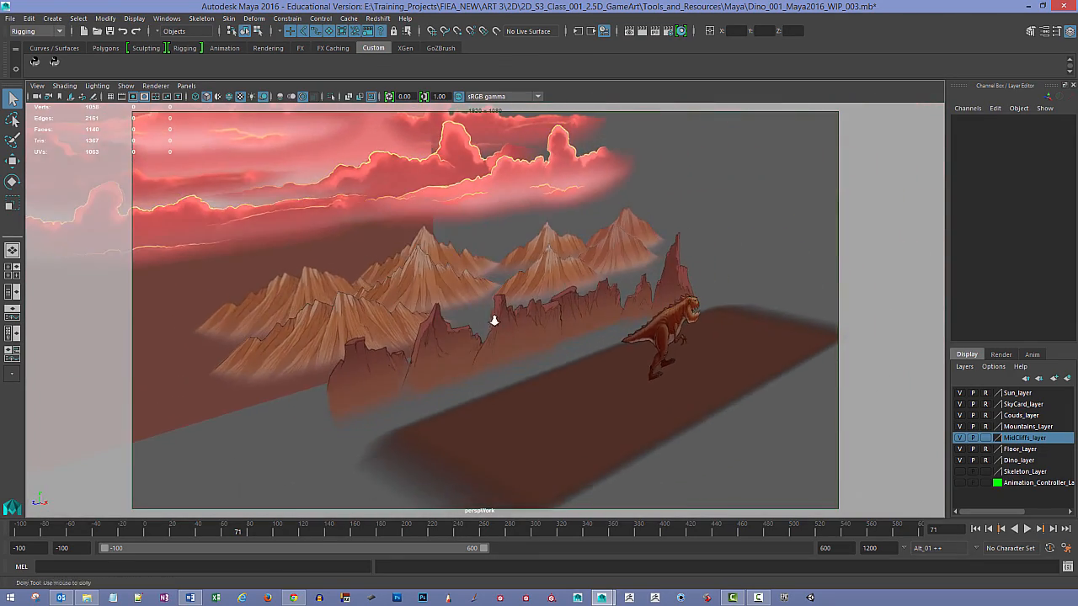
left_click_drag(494, 321, 396, 470, "alt")
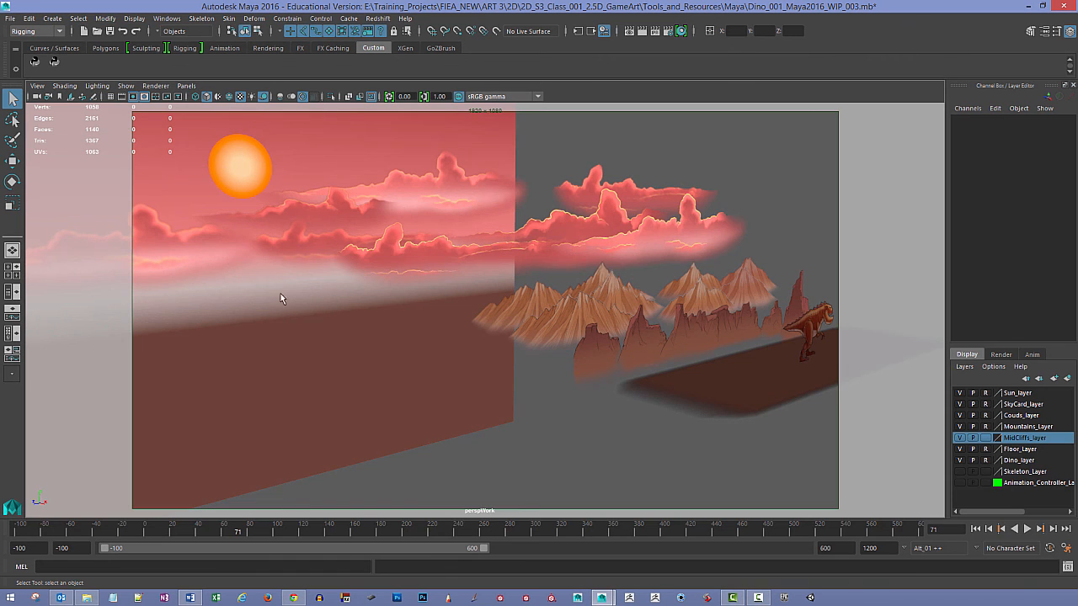
left_click_drag(313, 303, 340, 357, "alt")
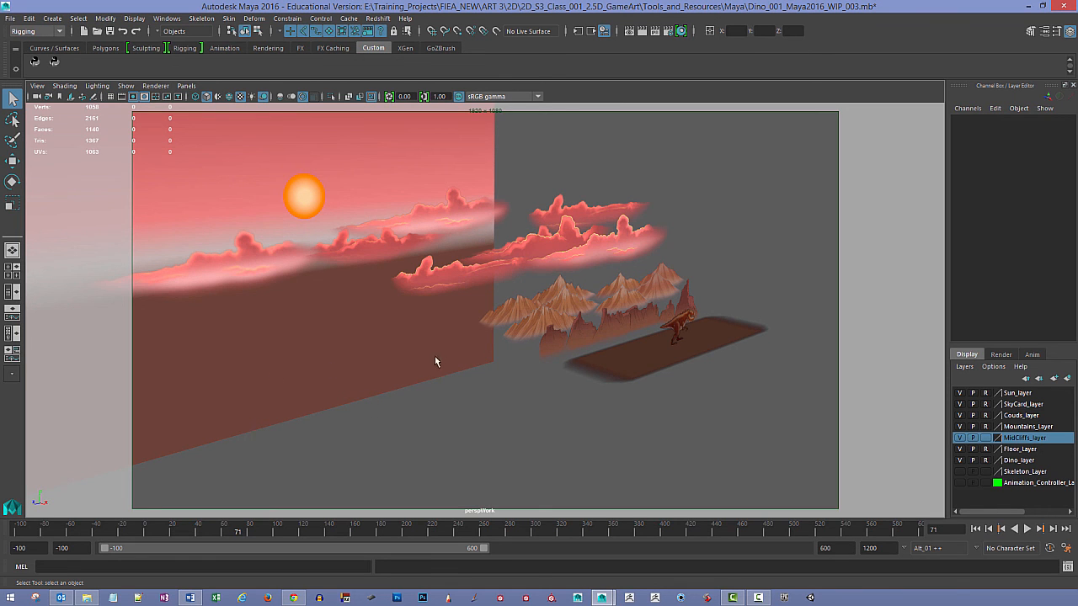
left_click_drag(539, 373, 506, 360, "alt")
left_click_drag(472, 395, 510, 383, "alt")
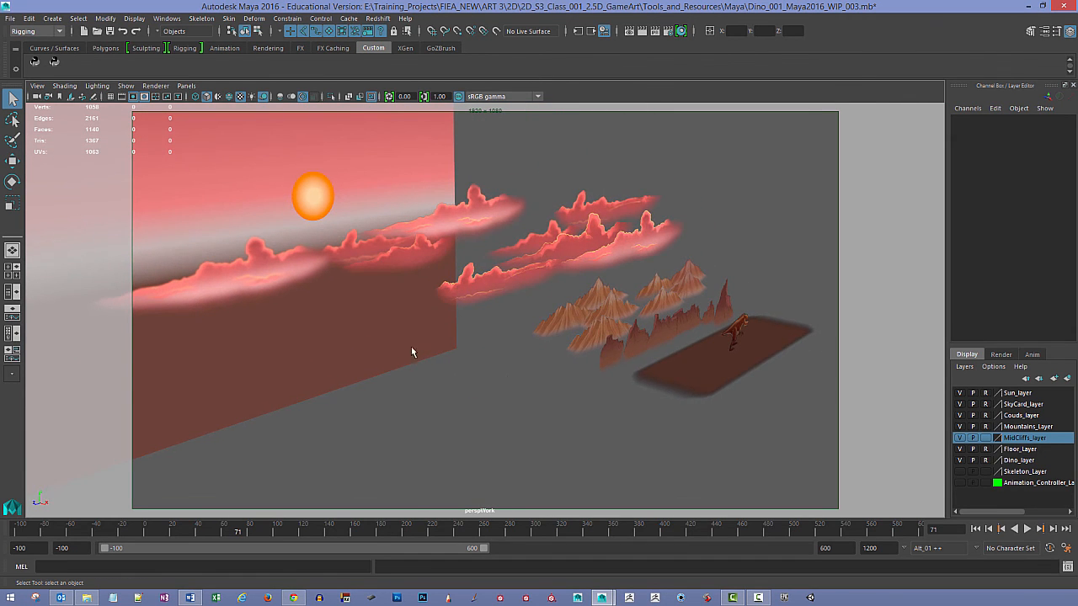
mouse_move(411, 352)
left_mouse_down("alt")
mouse_move(466, 354)
mouse_move(399, 337)
left_mouse_up("alt")
left_click_drag(508, 373, 543, 384, "alt")
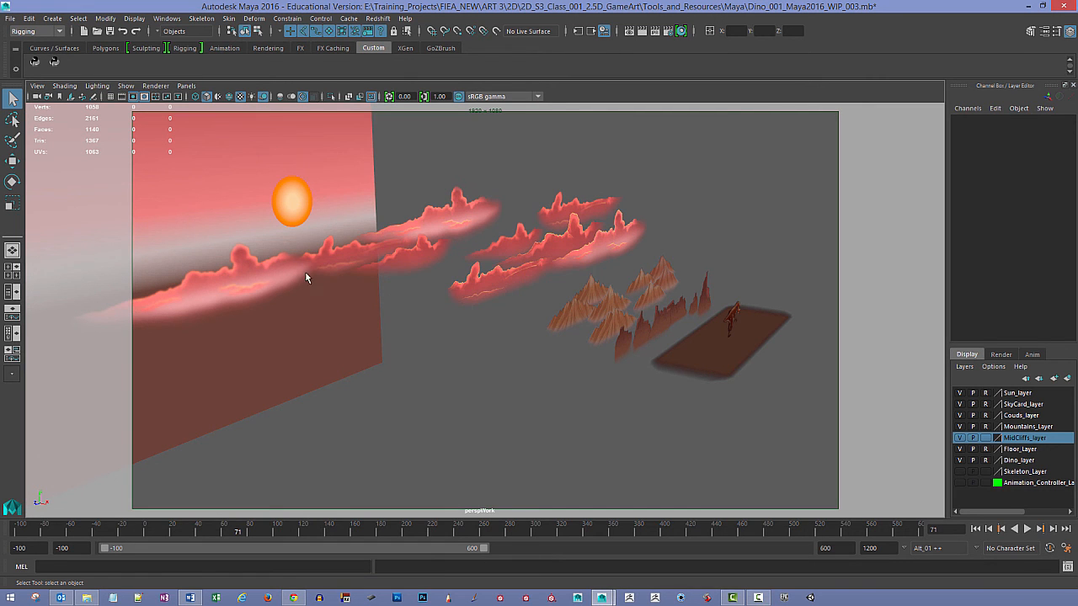
left_click_drag(342, 372, 484, 394, "alt")
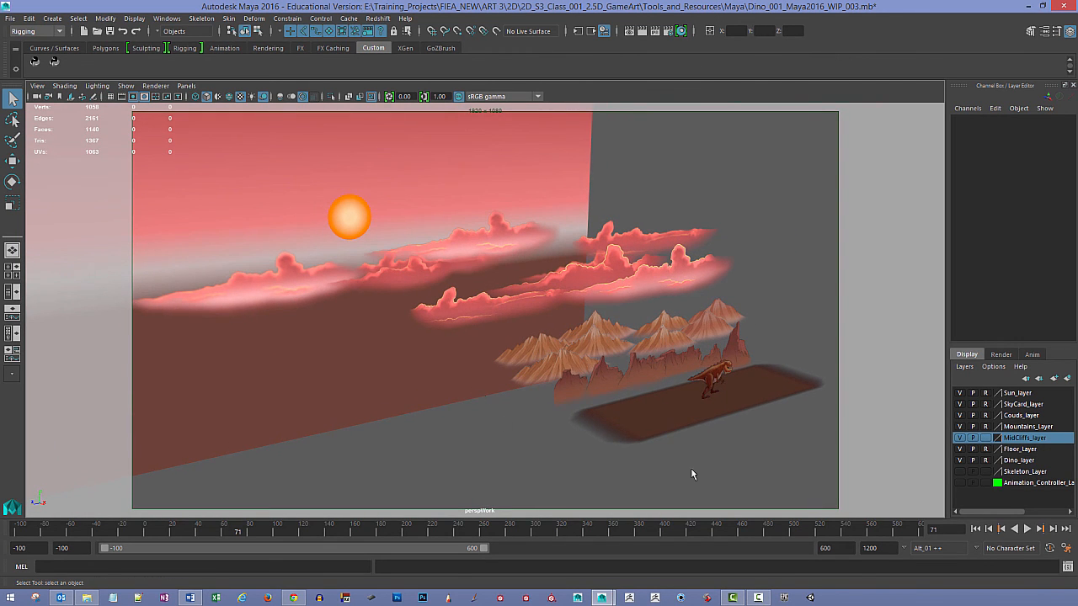
Turn off reference display for the Sun, SkyCard, Couds, Mountains, Floor and Dino layers, and overlay wireframes on the shaded models.
left_click(985, 392)
left_click(986, 404)
left_click(985, 415)
left_click(985, 426)
left_click(985, 449)
left_click(984, 459)
left_click(230, 97)
Examine the wireframes of the background cards, floor and dinosaur from an angled view and from the front.
mouse_move(391, 242)
left_mouse_down("alt")
mouse_move(281, 241)
mouse_move(362, 243)
mouse_move(281, 420)
left_mouse_up("alt")
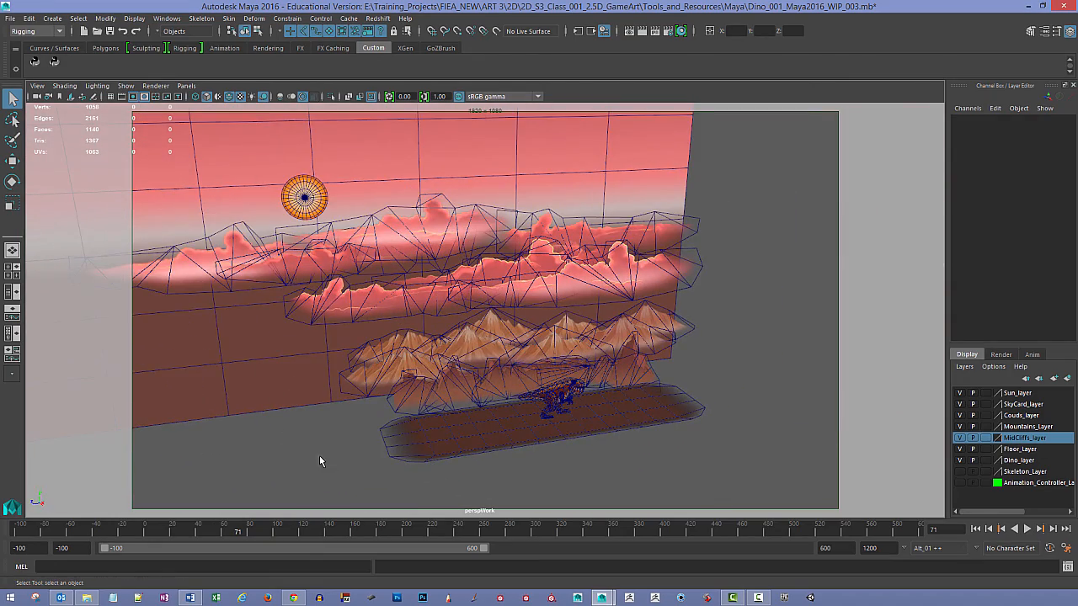
left_click_drag(354, 449, 450, 409, "alt")
right_click_drag(449, 409, 457, 416, "alt")
left_click_drag(456, 415, 474, 357, "alt")
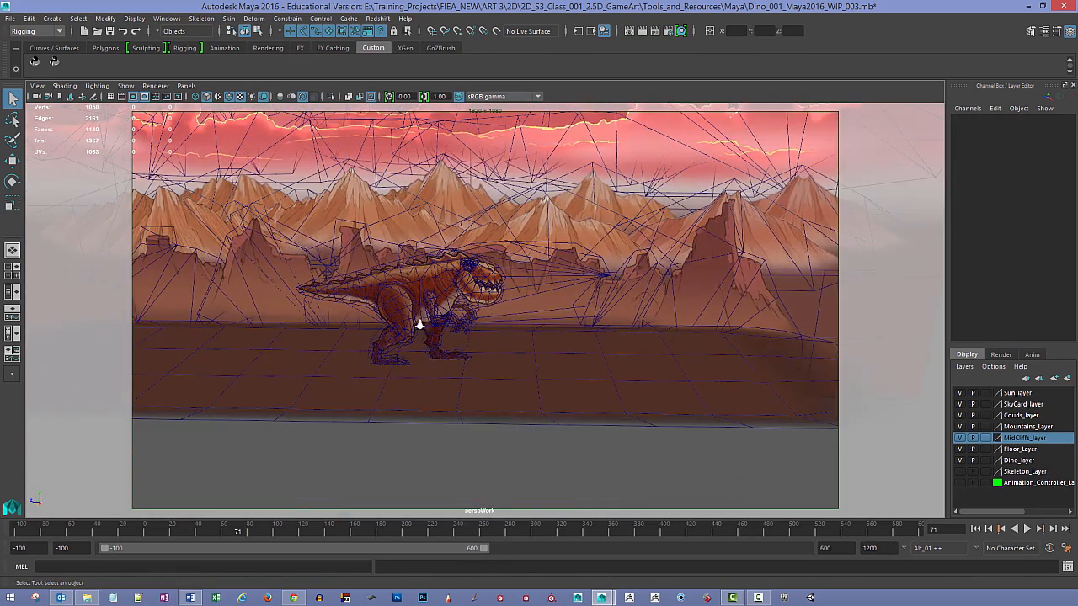
left_click_drag(419, 324, 405, 348, "alt")
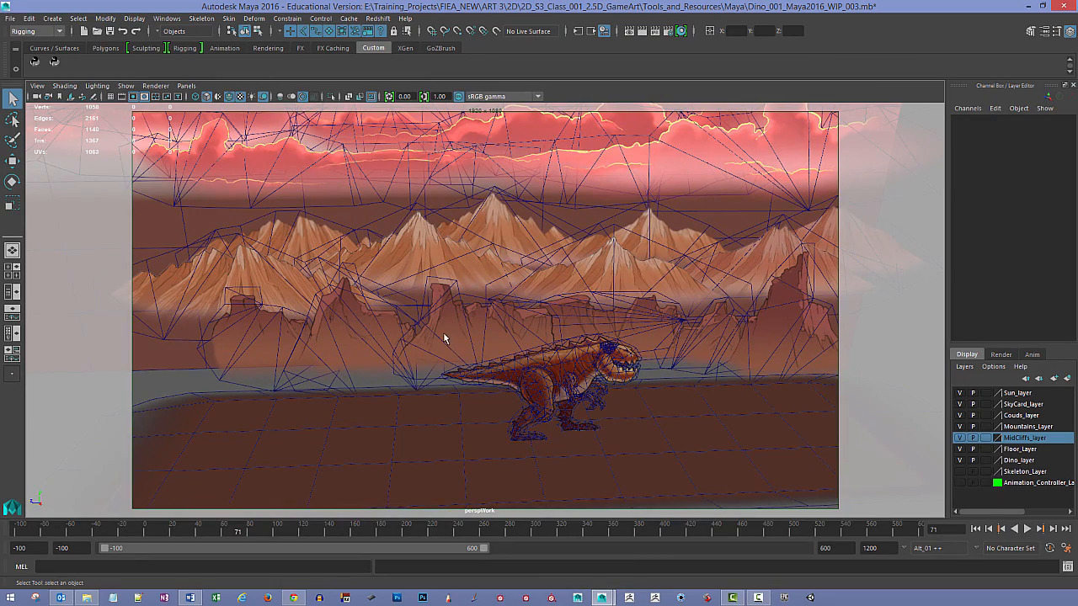
left_click_drag(474, 353, 480, 366, "alt")
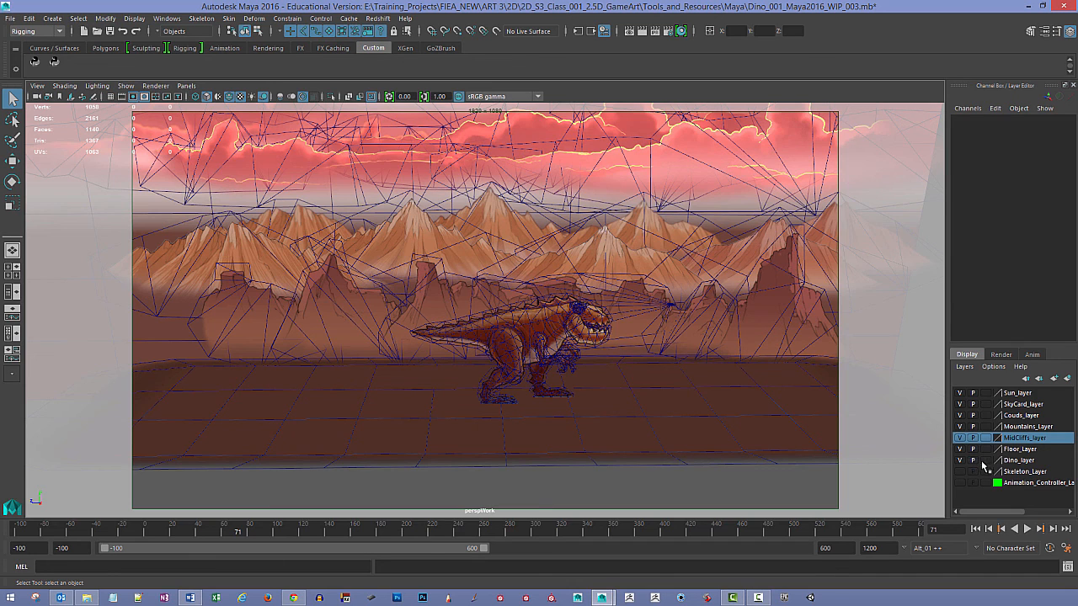
Hide the Dino, Floor, MidCliffs, Mountains, Couds, SkyCard and Sun display layers.
left_click(960, 459)
left_click(960, 449)
left_click(959, 438)
left_click(960, 425)
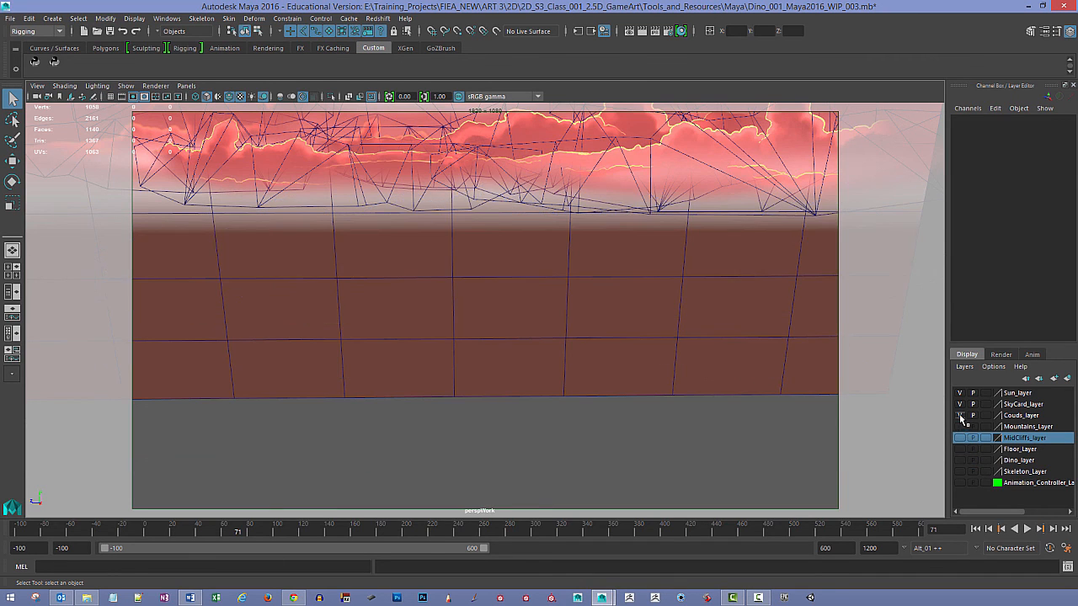
left_click(960, 415)
left_click(960, 404)
left_click(960, 392)
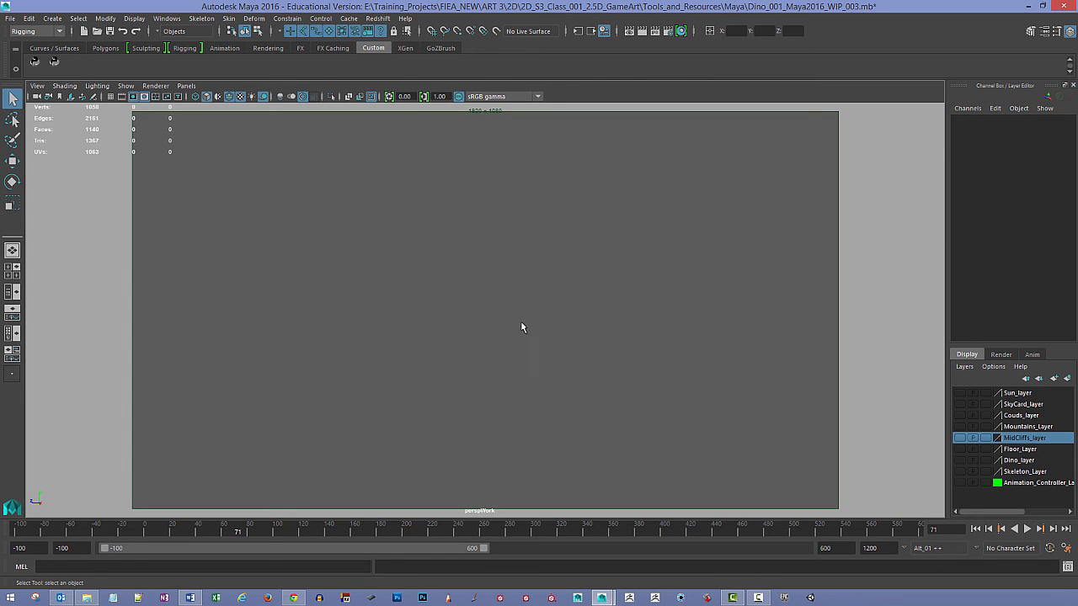
Open the Outliner and expand the GEO, BKG and CreateMountains groups.
left_click(165, 18)
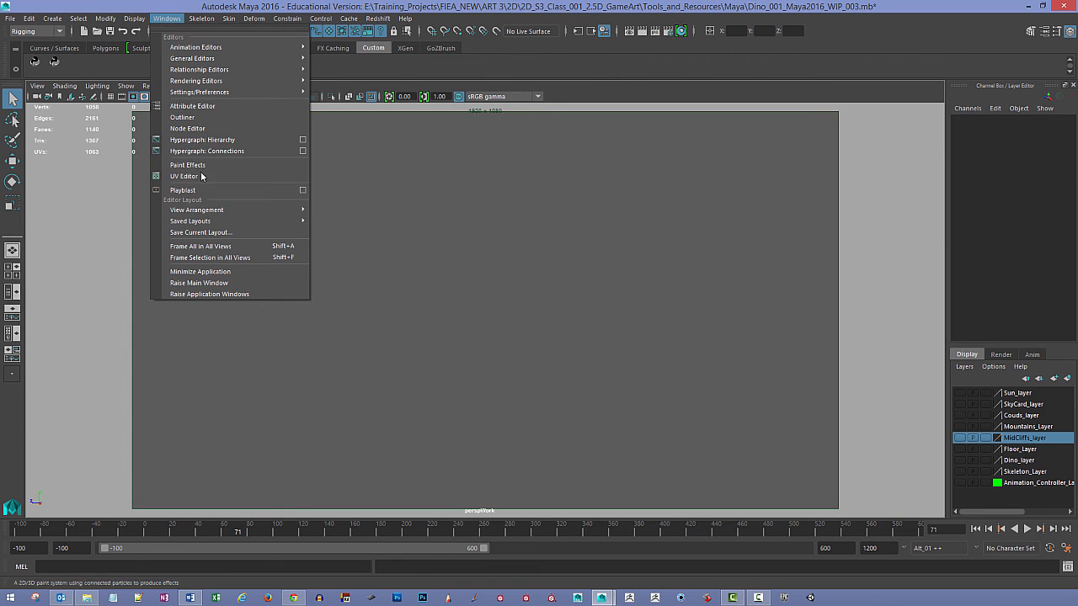
left_click(211, 122)
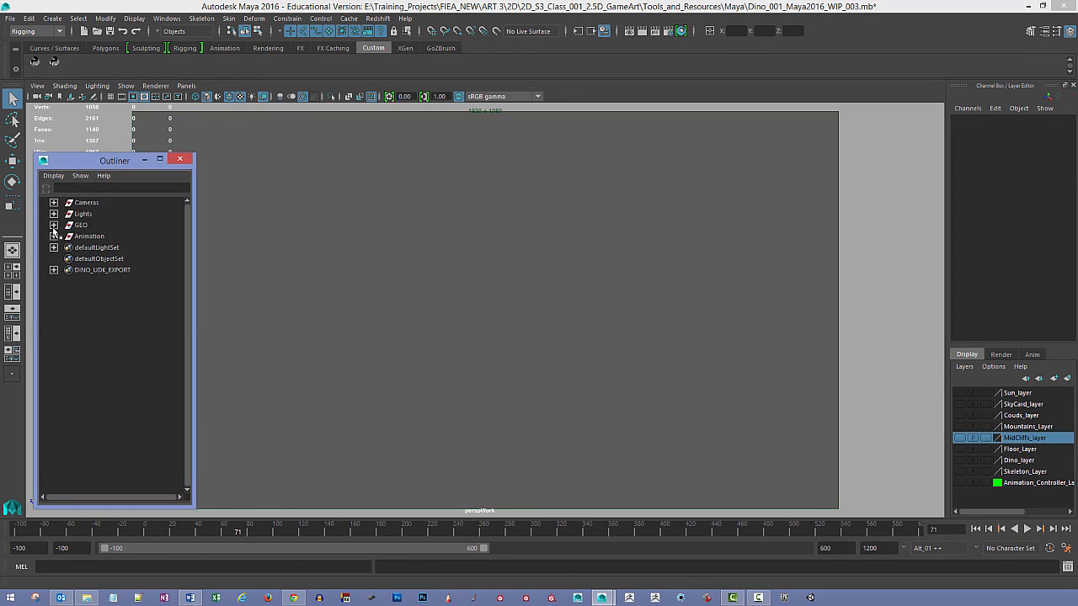
left_click(53, 226)
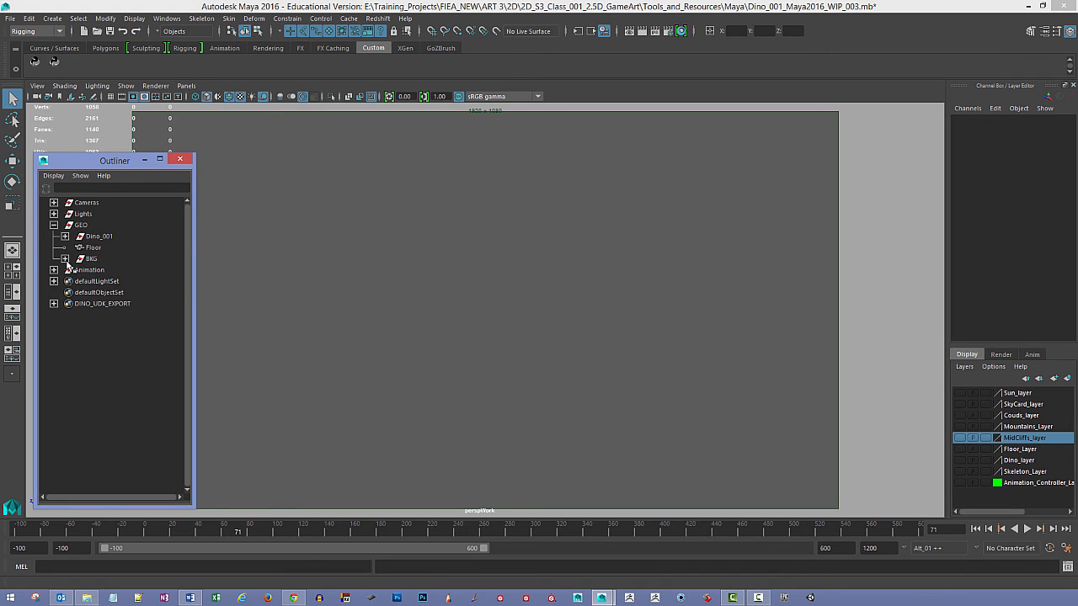
left_click(65, 259)
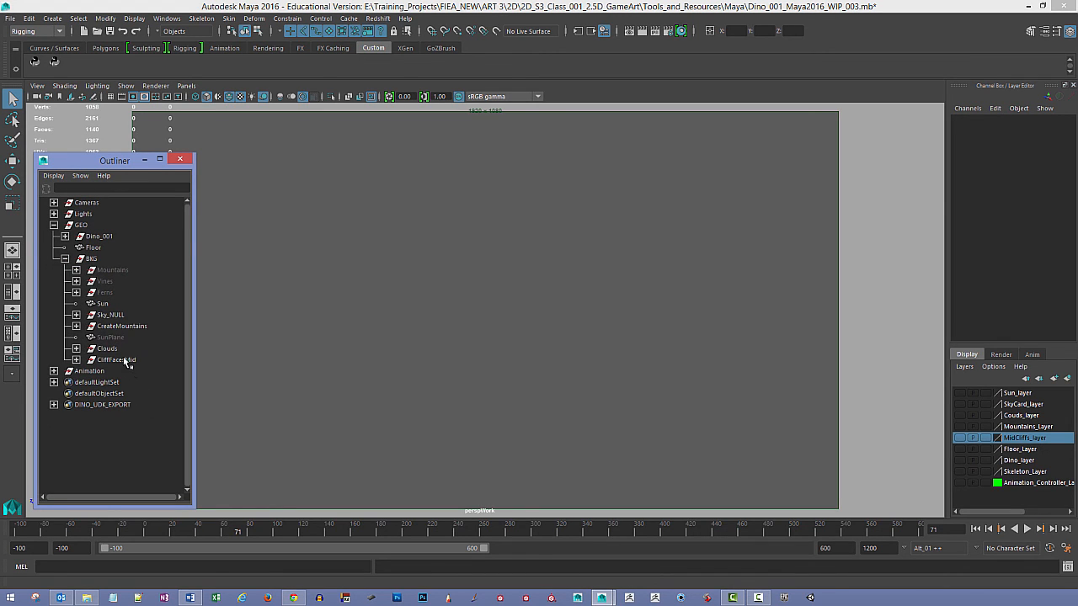
left_click(127, 327)
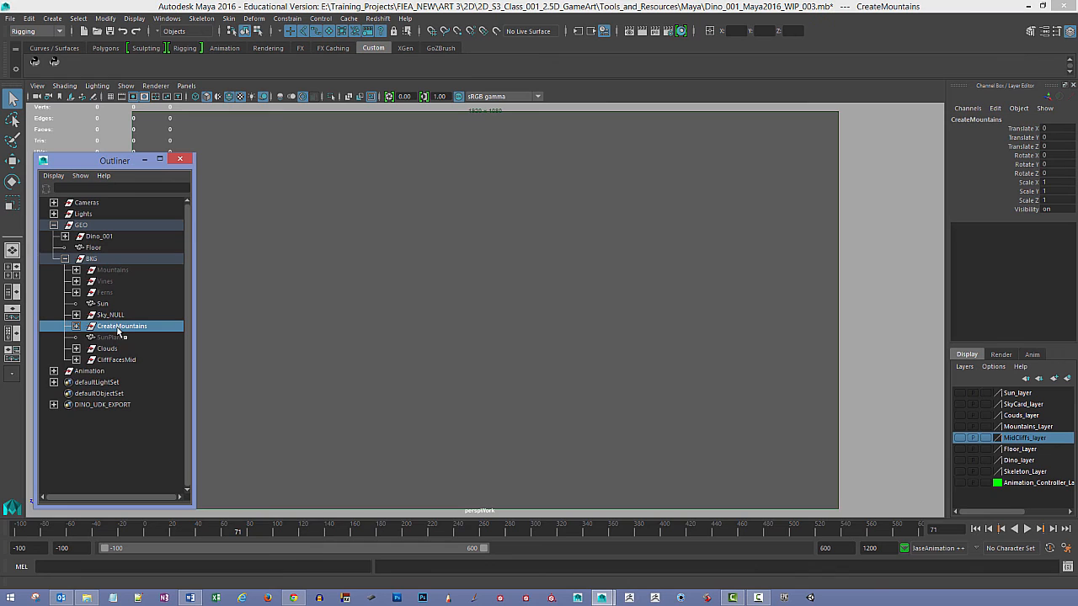
left_click(75, 325)
Unhide MountainCards_V001 through MountainCards_V003, and hide V002 and V003 again so only V001 is displayed.
left_click(145, 338)
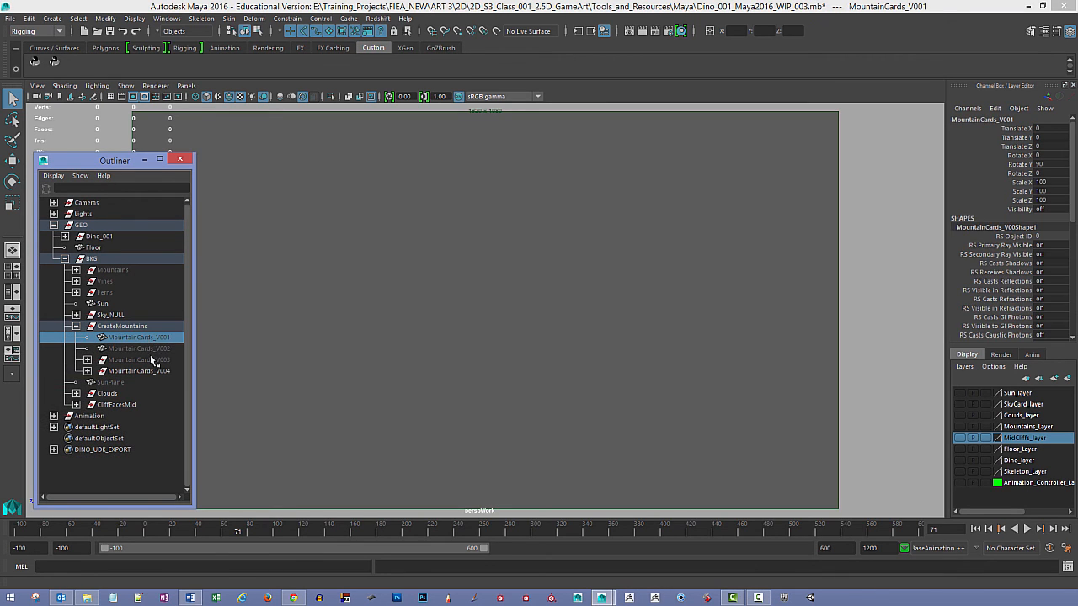
left_click(145, 360, "shift")
key("shift+h")
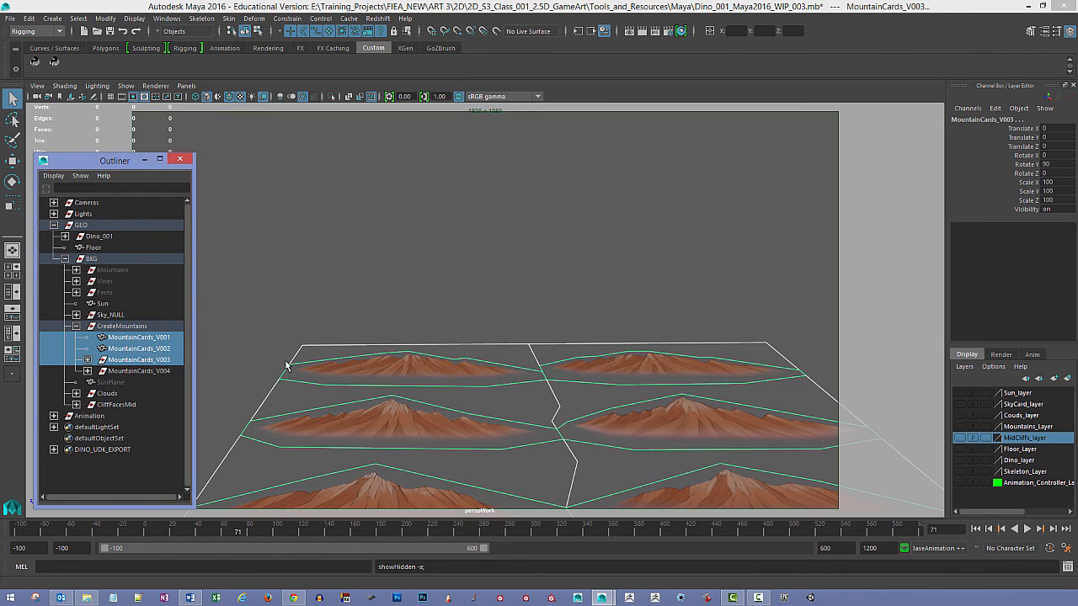
left_click(128, 360)
left_click(132, 349, "shift")
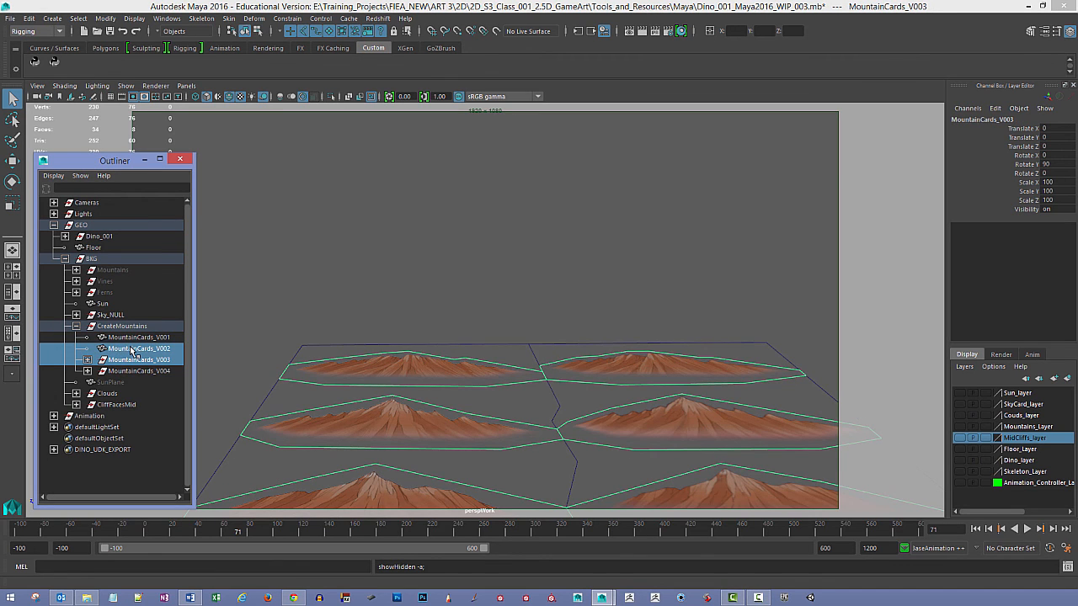
key("ctrl+h")
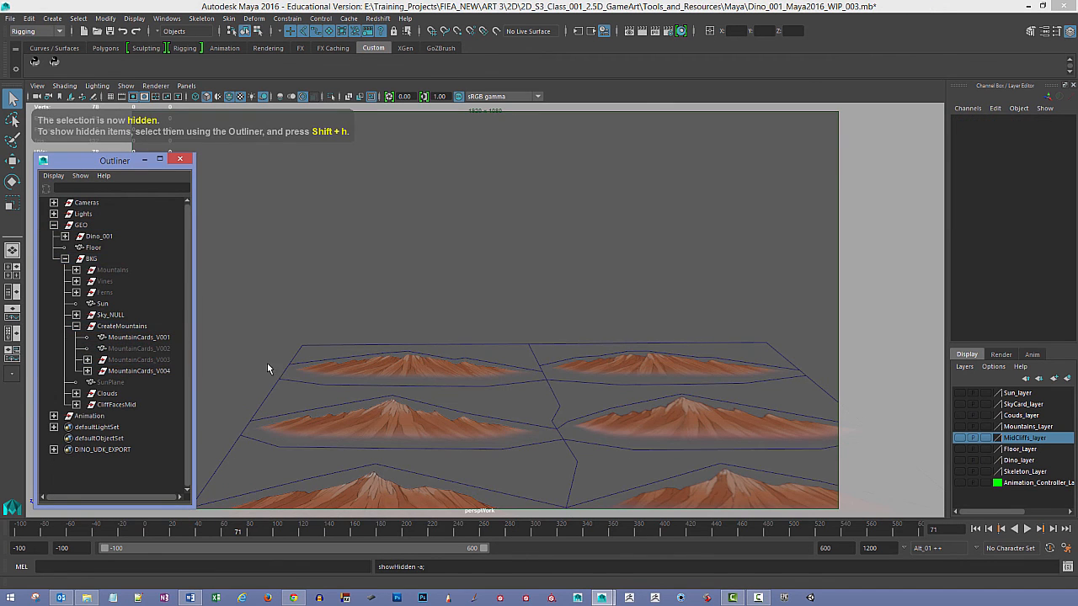
Select MountainCards_V001 and examine how its cut lines outline the mountains, viewing the whole sheet from a higher angle.
left_click(140, 337)
right_click_drag(438, 356, 385, 311, "alt")
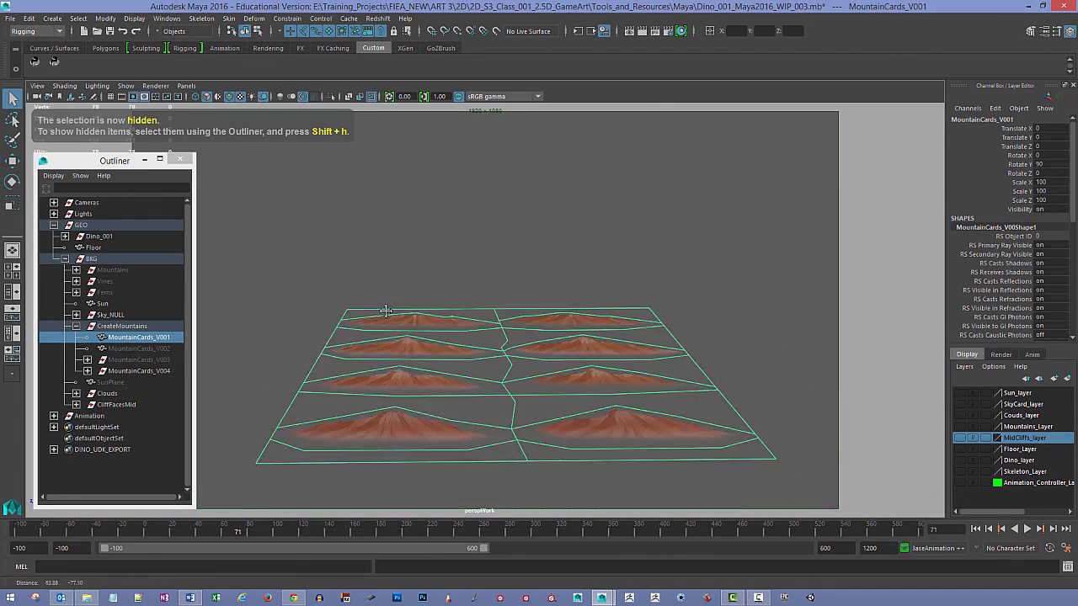
left_click_drag(386, 311, 421, 279, "alt")
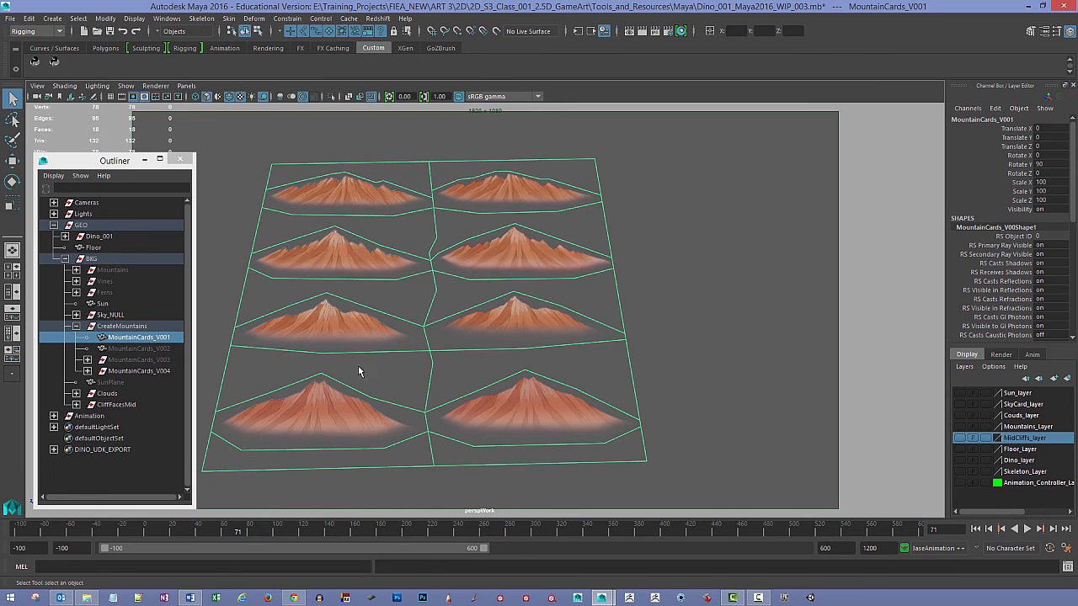
left_click_drag(352, 365, 422, 346, "alt")
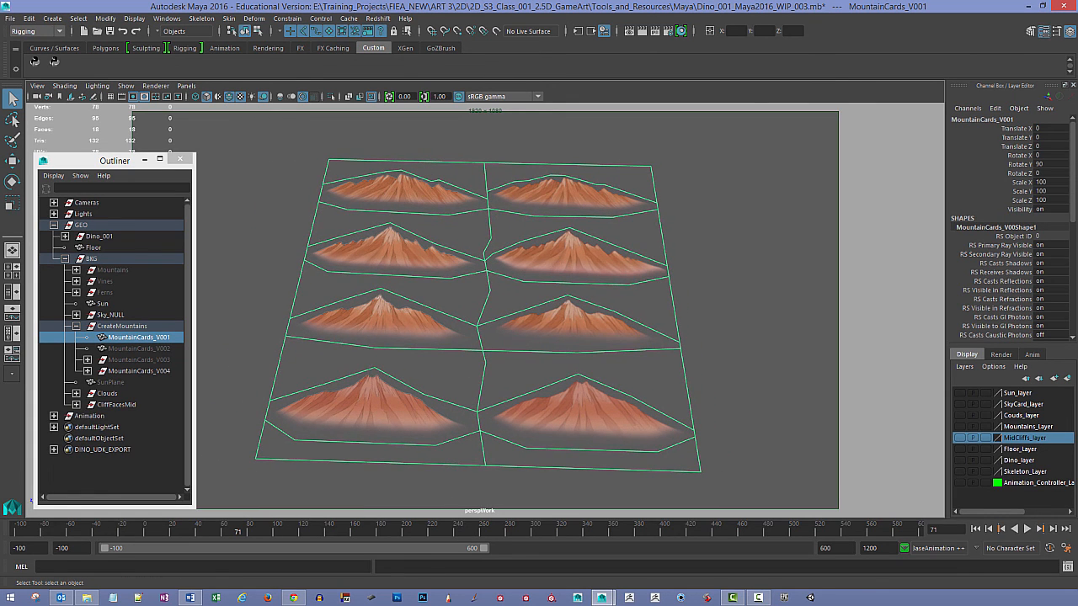
Inspect the texture files connected to the color and transparency of the M_MountainsCard_V1 material on MountainCards_V001.
key("ctrl+a")
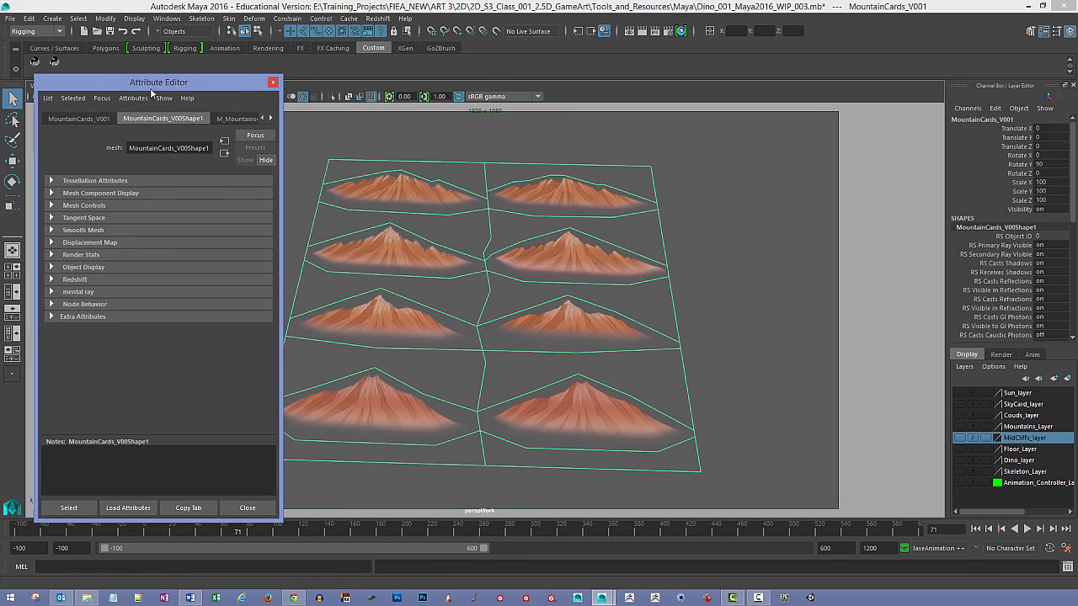
left_click(271, 121)
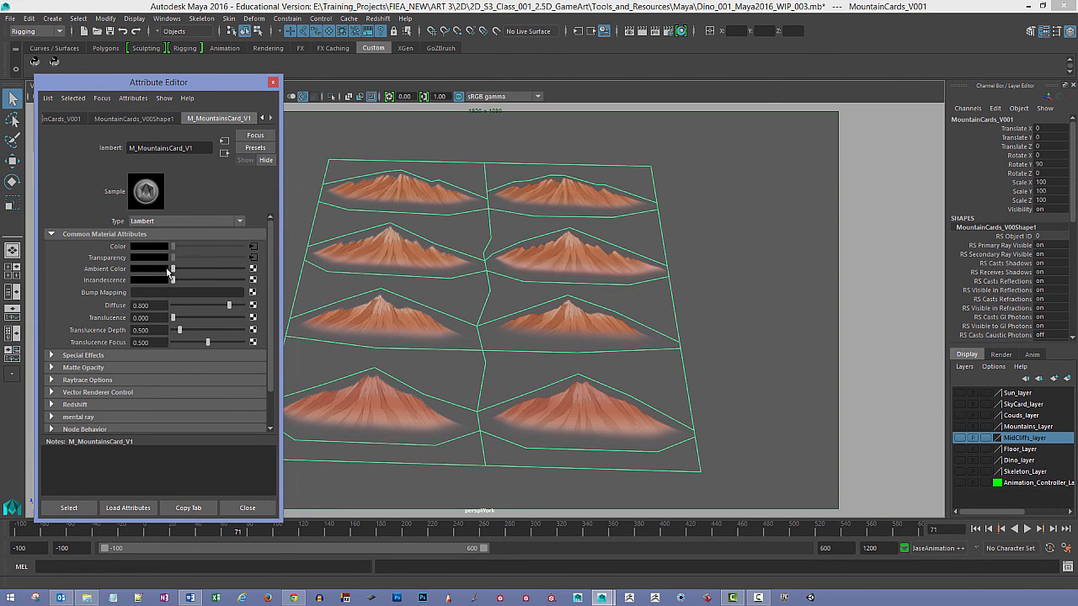
left_click(253, 246)
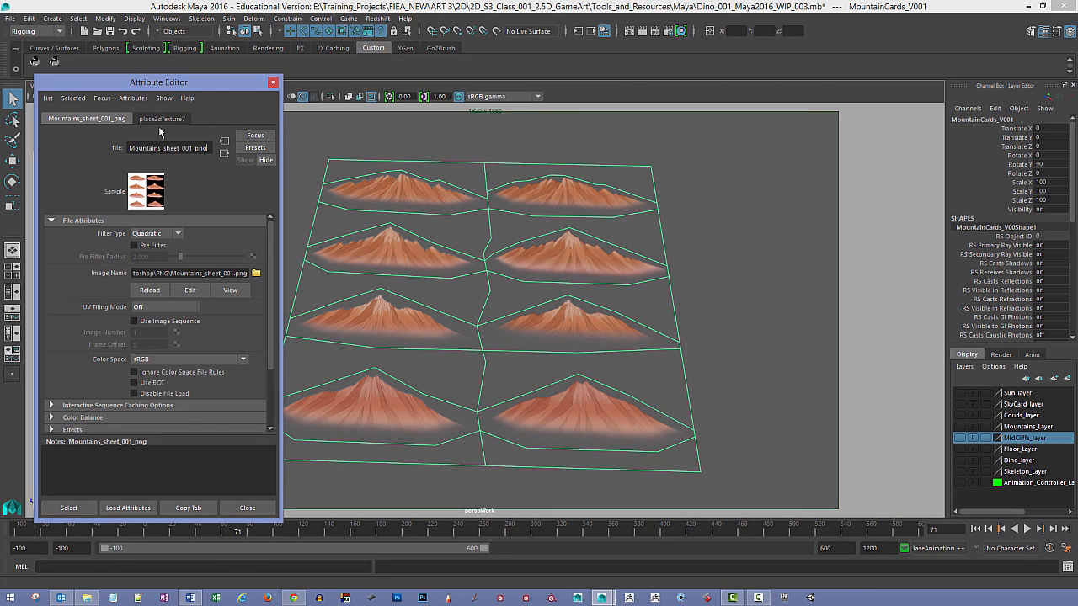
left_click(224, 154)
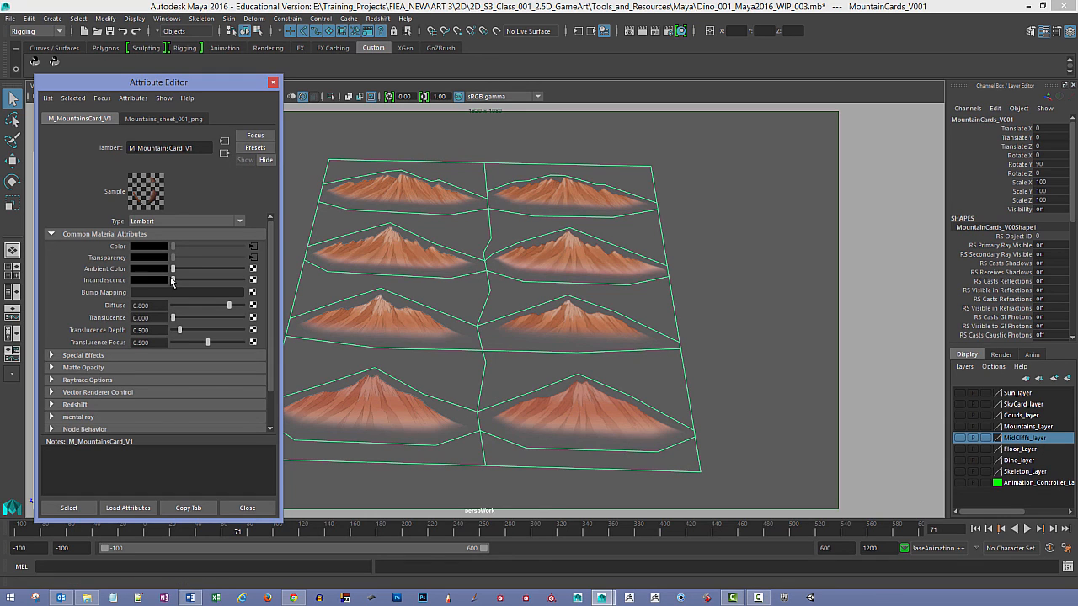
left_click(252, 258)
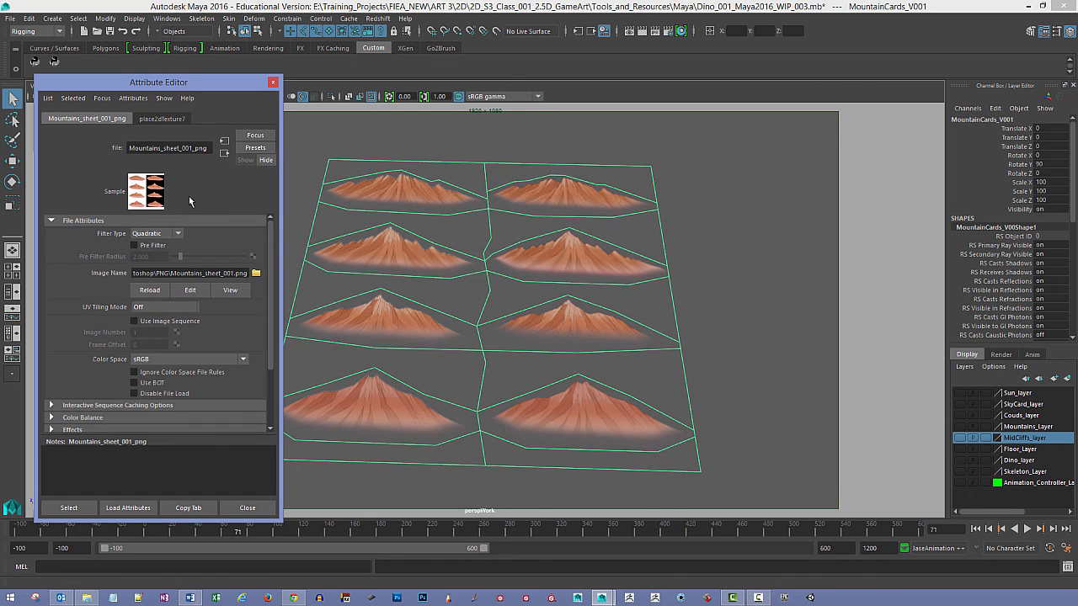
left_click(223, 153)
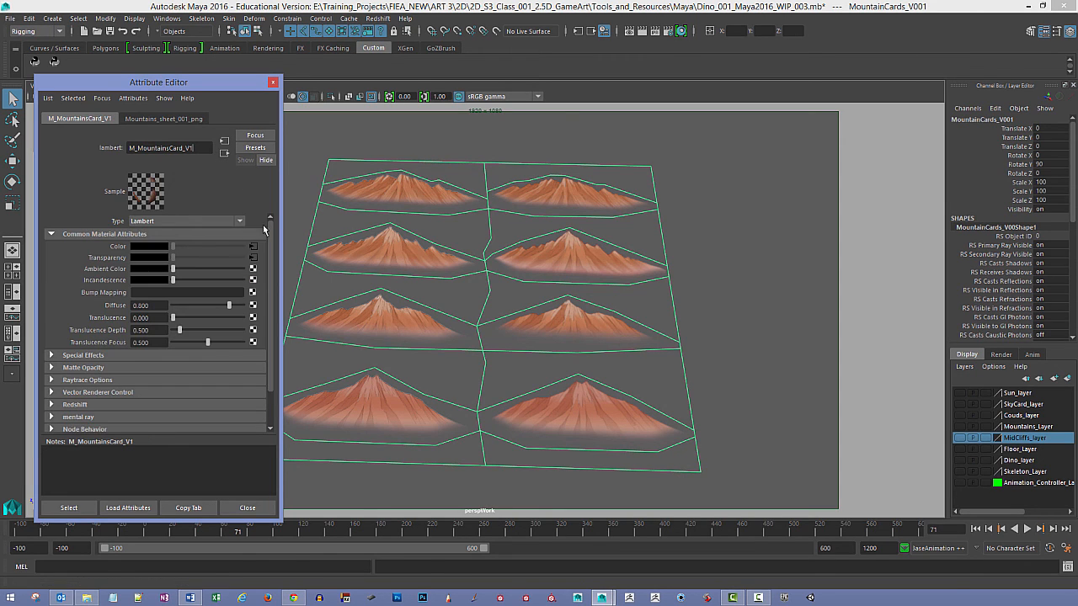
key("ctrl+a")
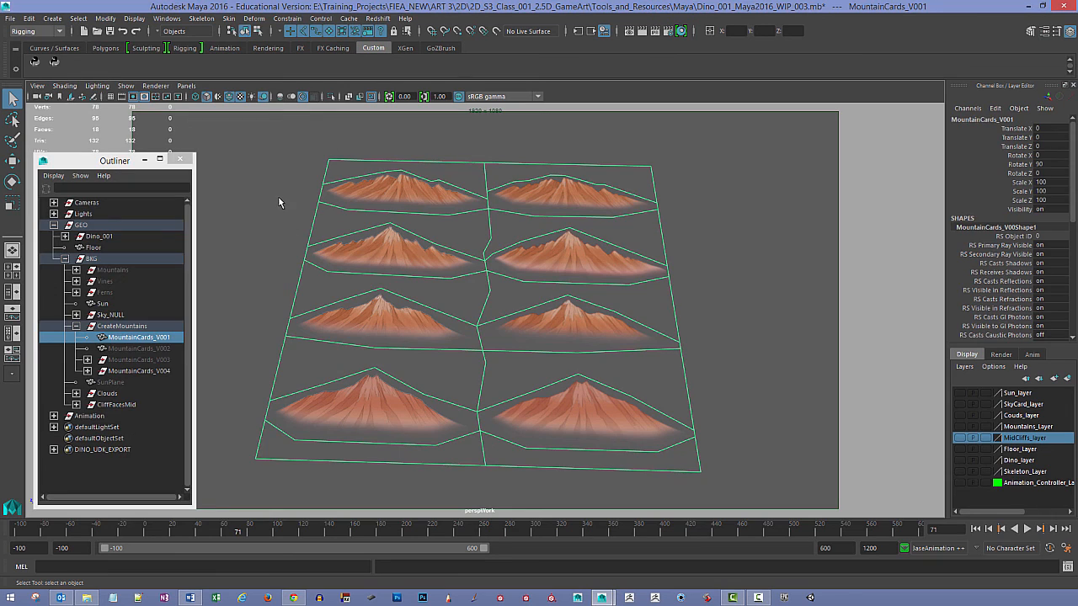
Deselect the mountain sheet and review the polygon plane creation options, especially the width, without creating a plane.
left_click(294, 210)
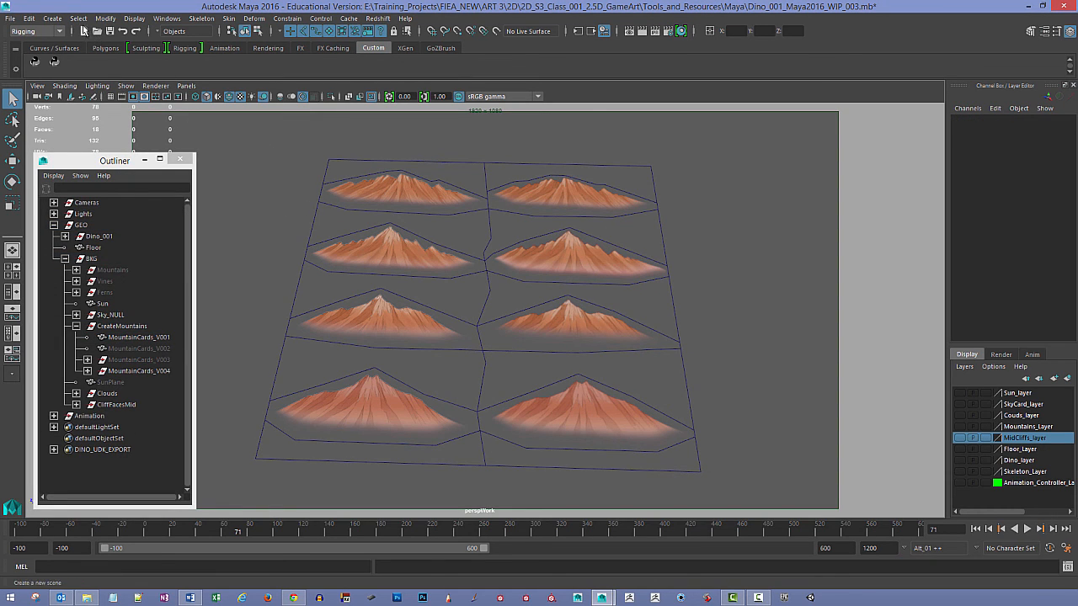
left_click(58, 23)
mouse_move(93, 58)
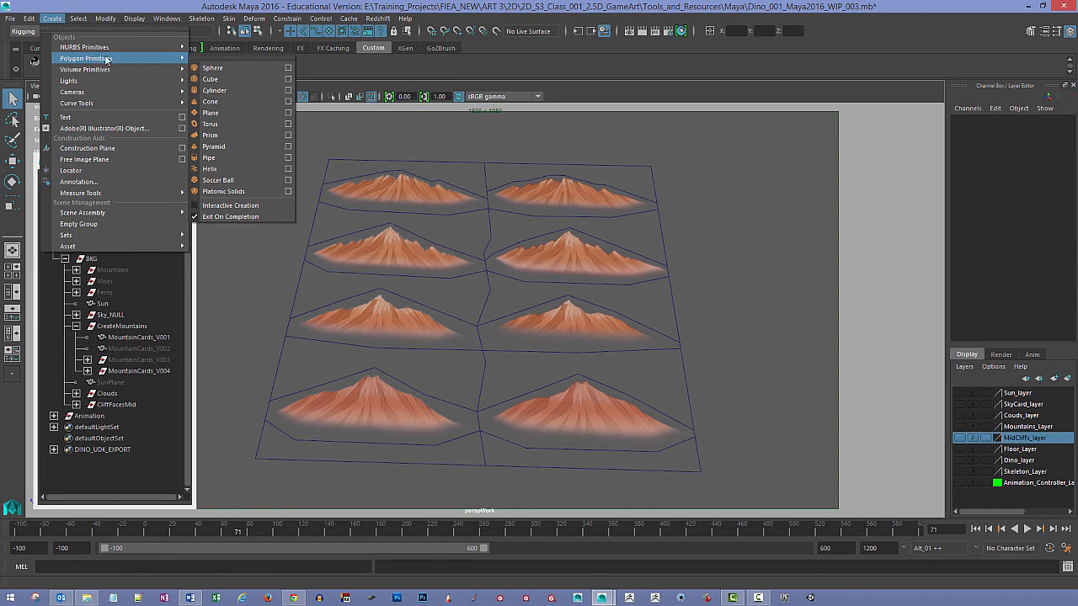
left_click(287, 113)
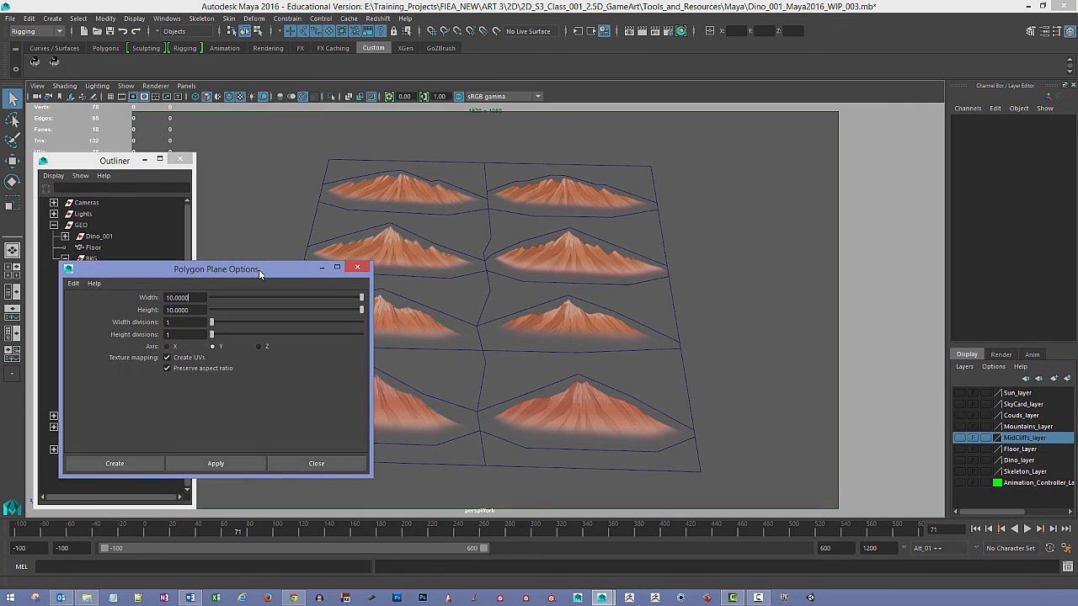
left_click_drag(190, 296, 145, 297)
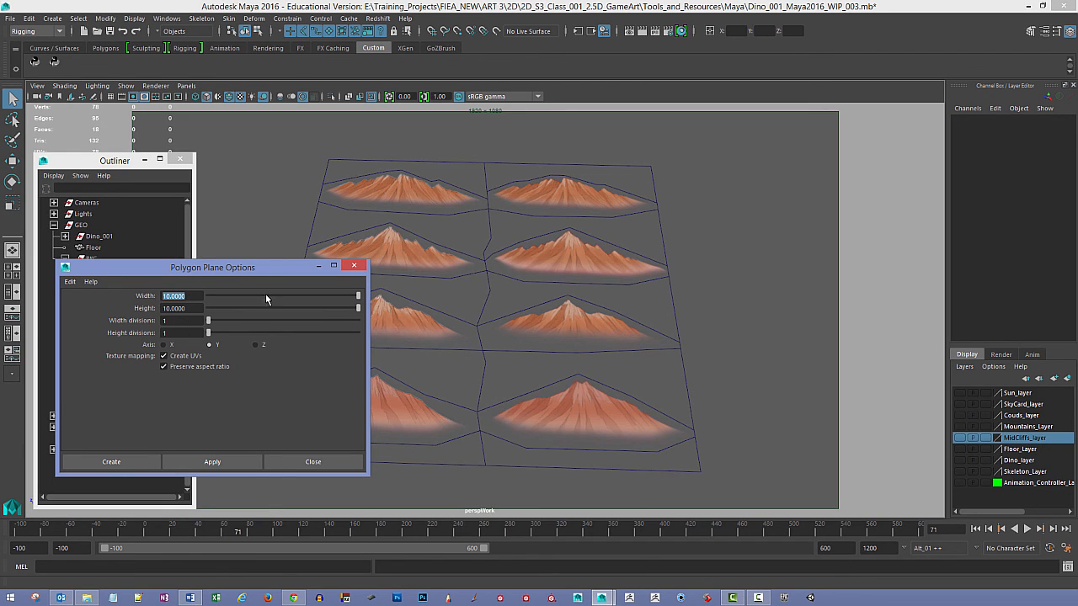
left_click(356, 266)
Bring up the Multi-Cut tool on MountainCards_V001 without cutting, and inspect the faces between the mountain outlines.
left_click(312, 229)
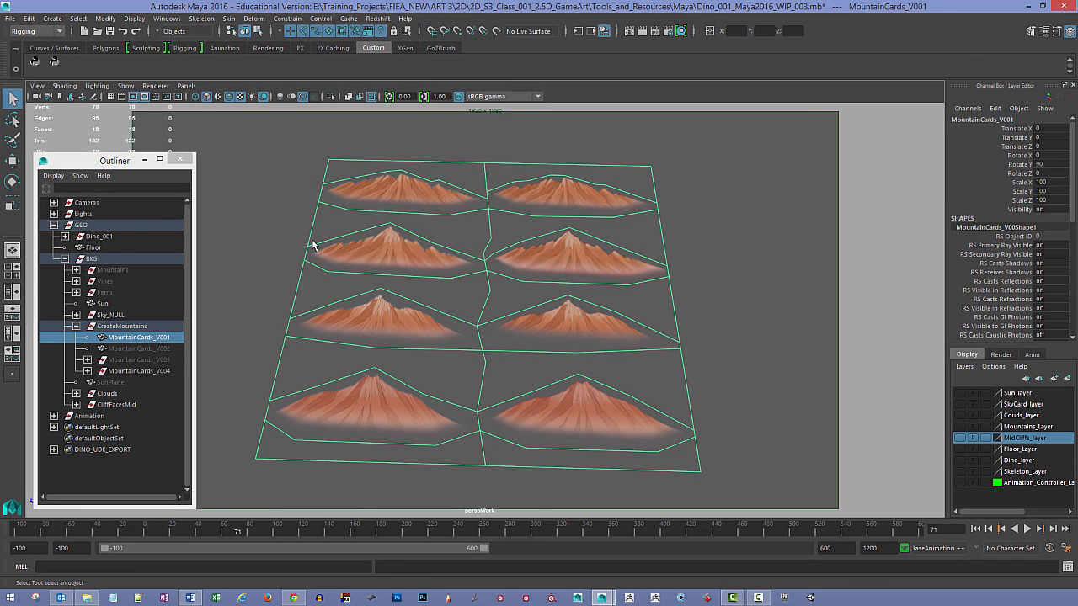
right_click(312, 244)
right_click_drag(331, 231, 262, 229, "shift")
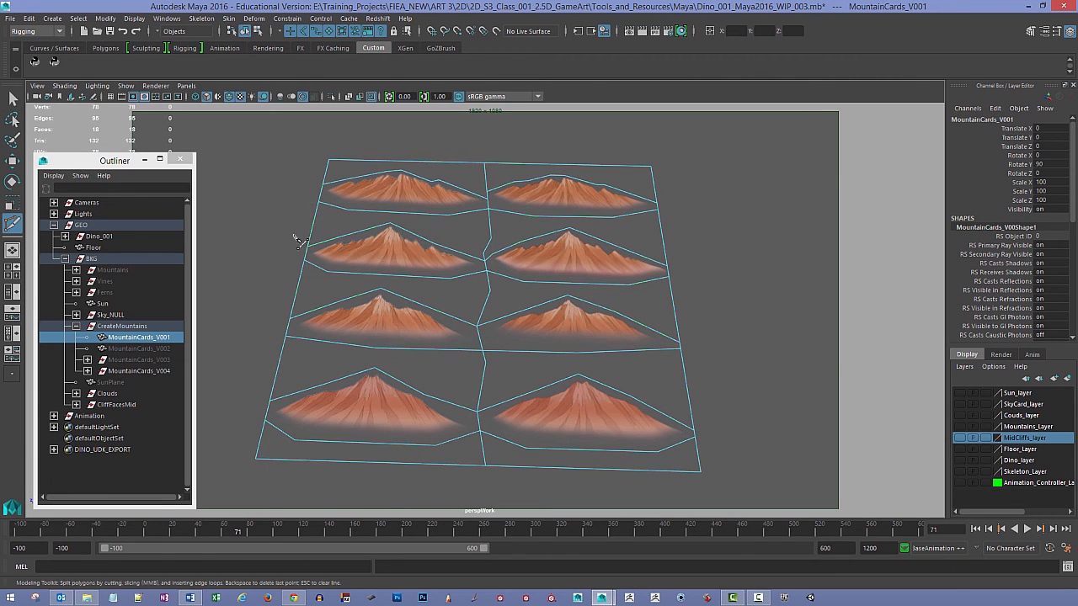
left_click(12, 99)
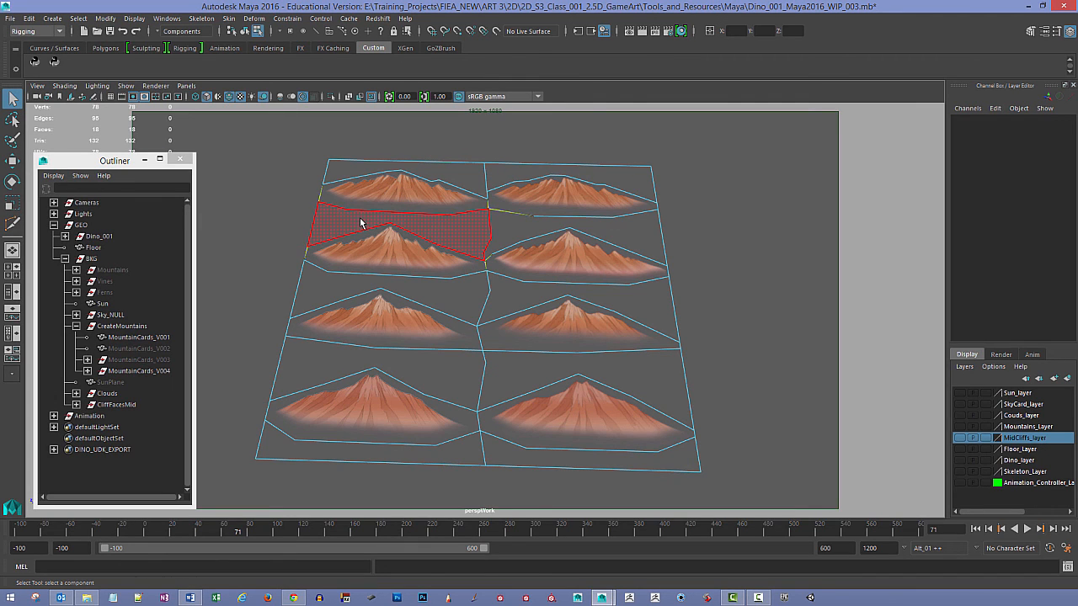
Hide MountainCards_V001, unhide the trimmed MountainCards_V002, and clear the selection.
left_click(132, 337)
key("ctrl+h")
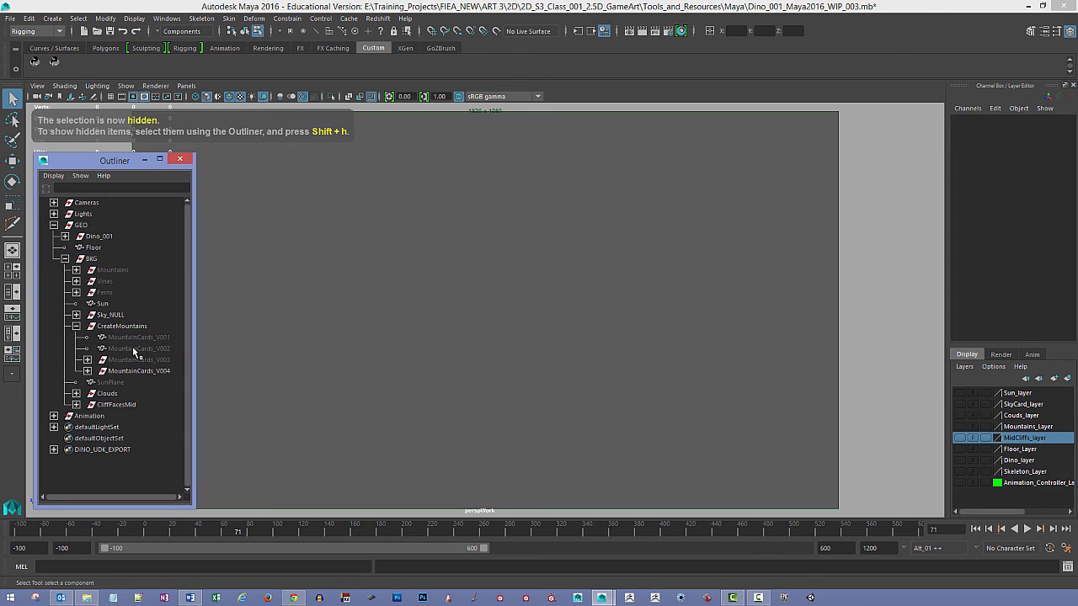
left_click(135, 348)
key("shift+h")
left_click(266, 306)
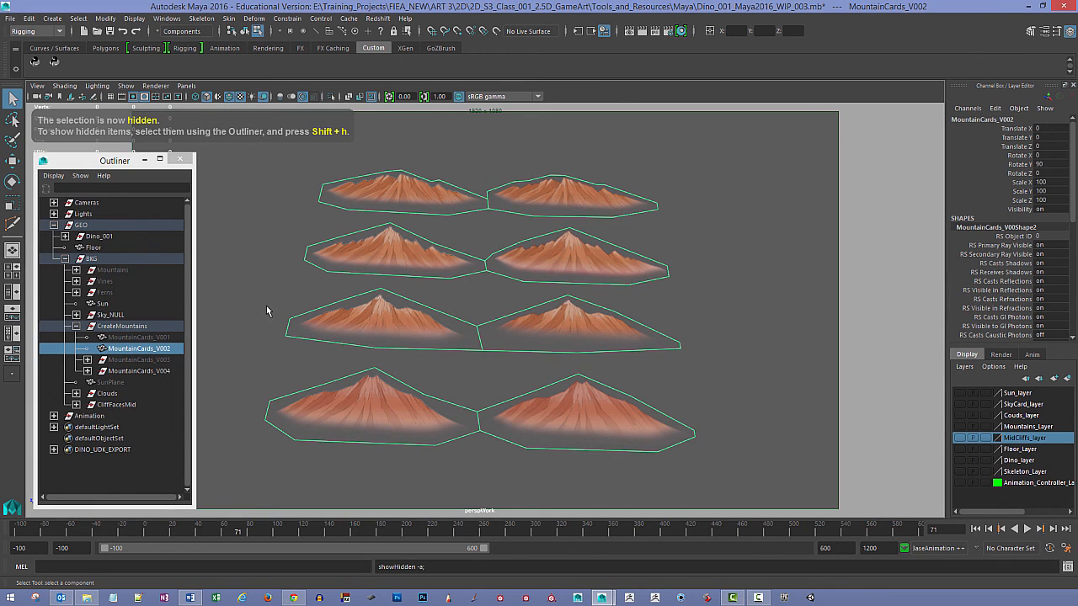
Switch MountainCards_V002 to face selection and inspect the individual mountain faces.
left_click_drag(320, 309, 339, 308, "alt")
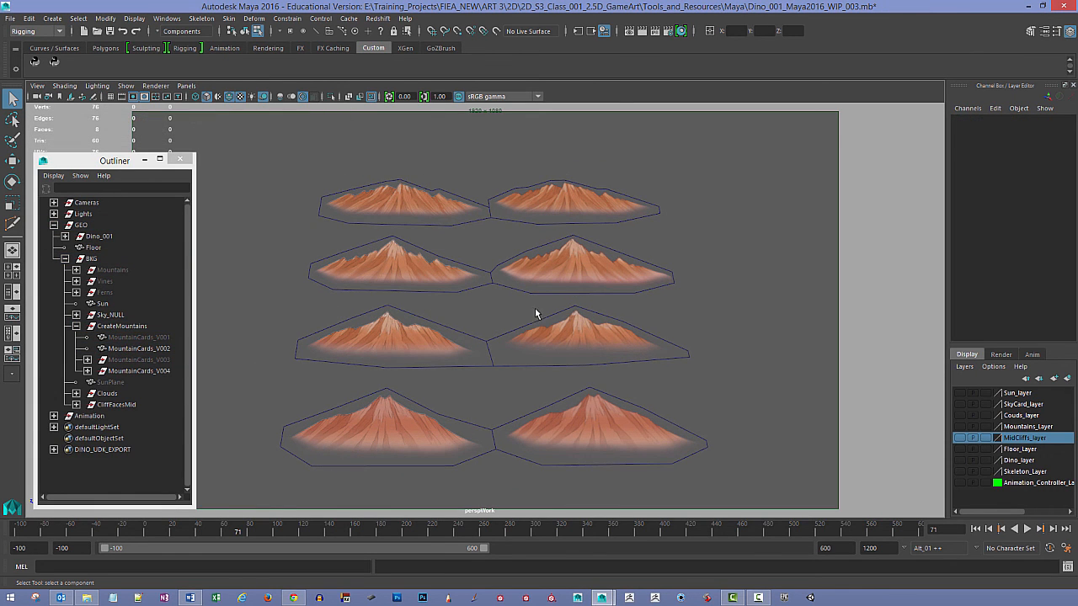
right_click(529, 359)
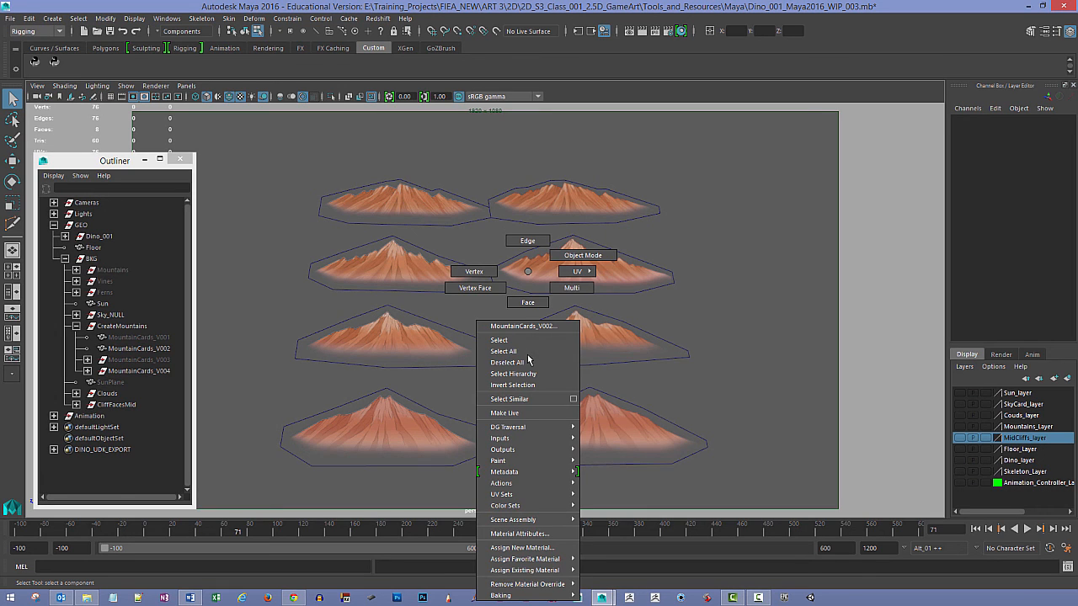
left_click(556, 295)
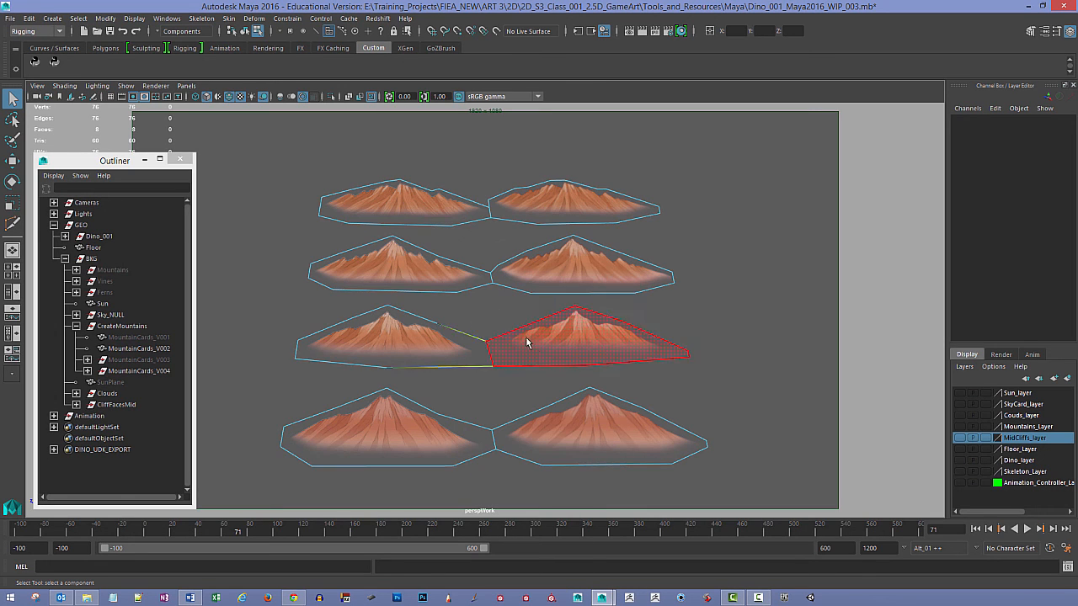
left_click(527, 338)
left_click(485, 319)
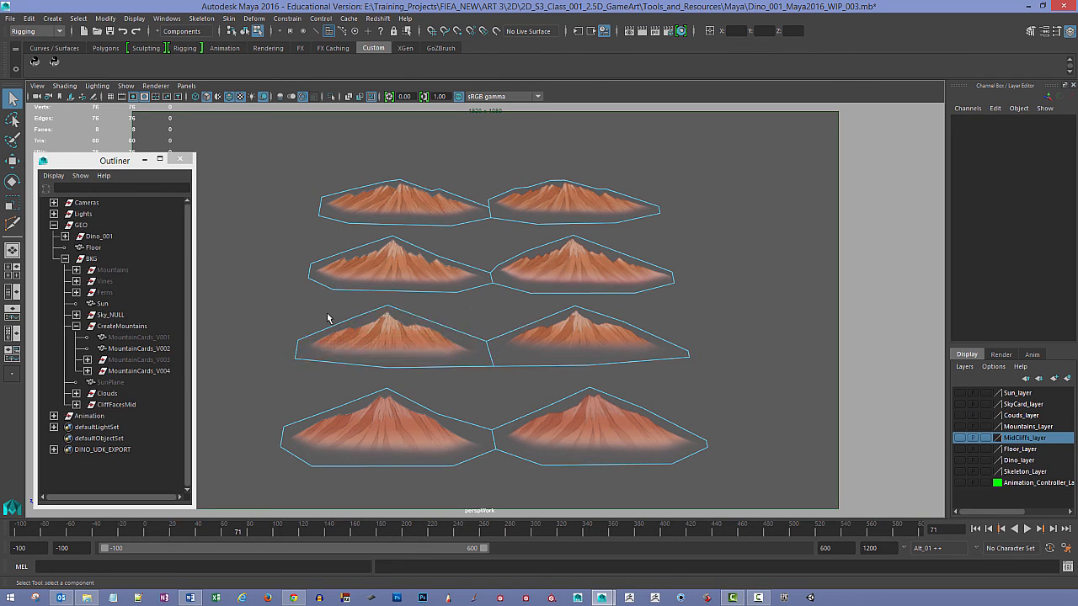
Switch to edge selection and pick the shared edges joining the mountain pairs in the two lowest rows of MountainCards_V002.
key("F10")
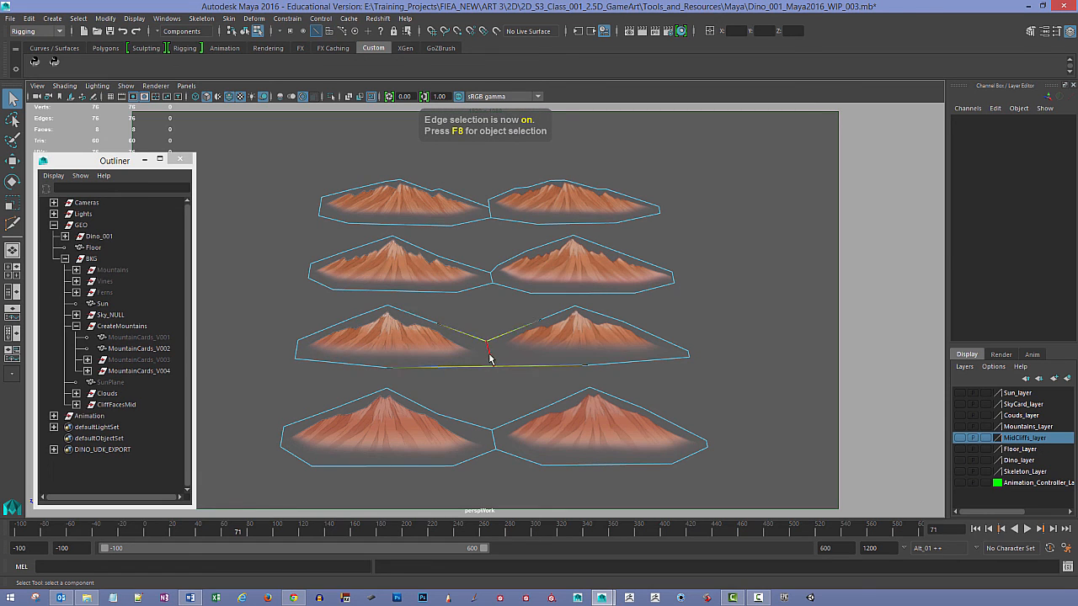
left_click(489, 356)
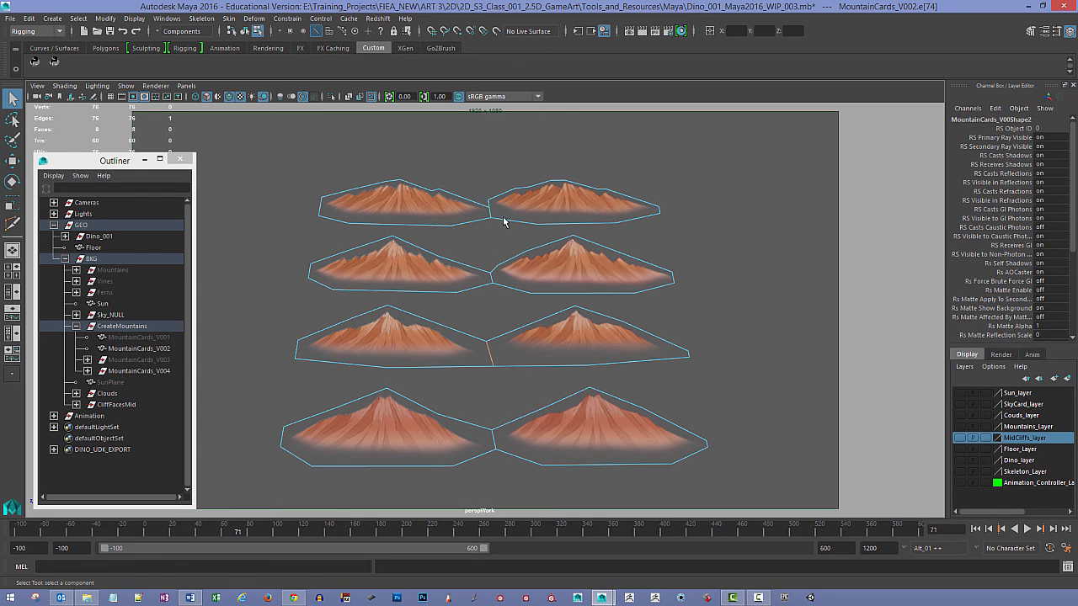
left_click(493, 441)
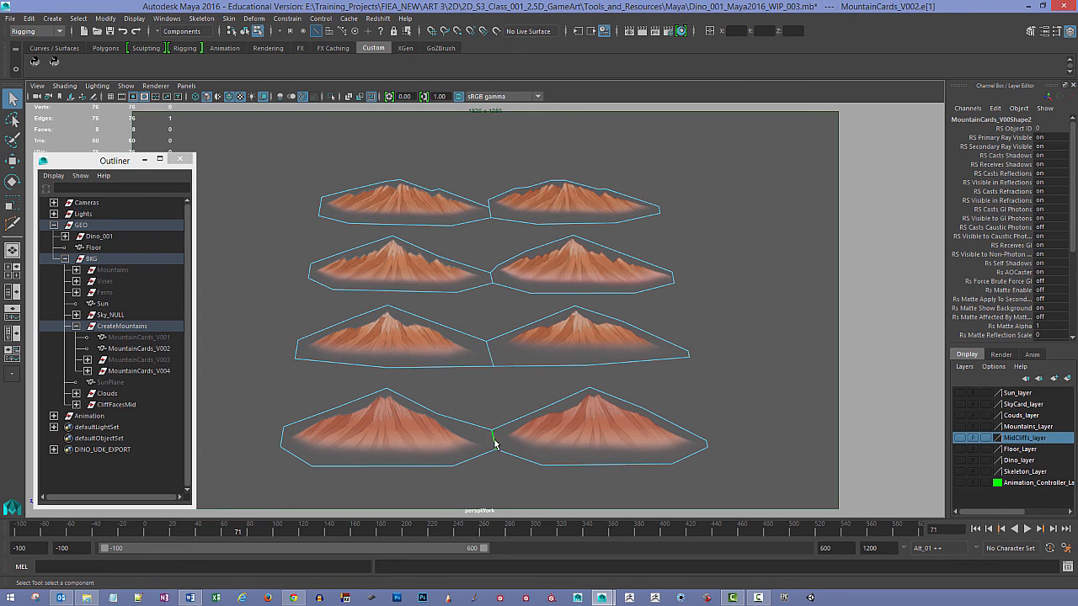
Select the shared edge joining the mountain pair in each of the four rows of MountainCards_V002.
left_click(492, 355, "shift")
right_click(509, 360)
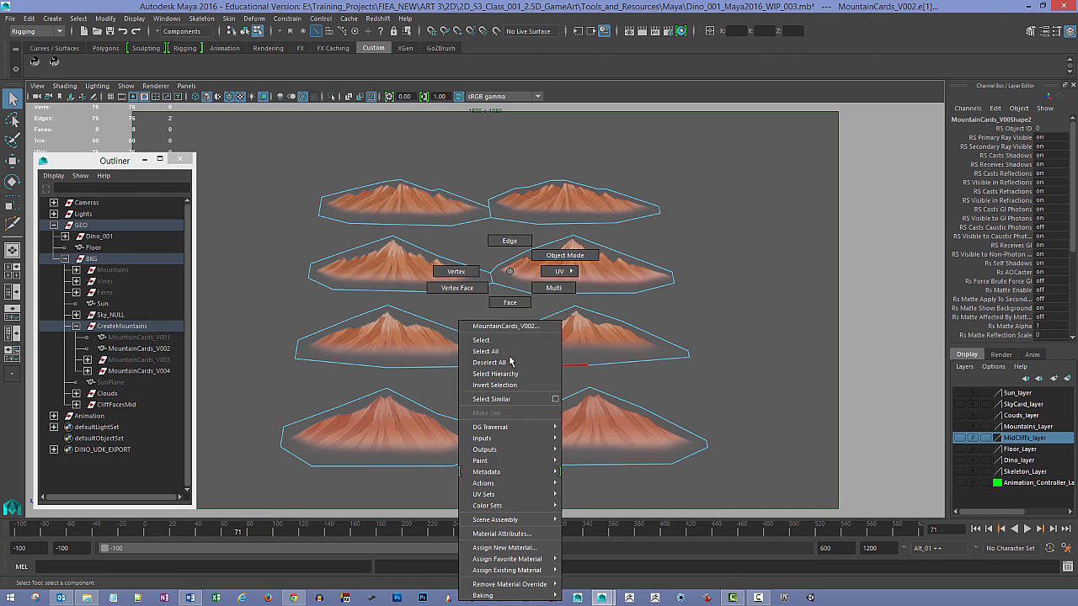
left_click(510, 241)
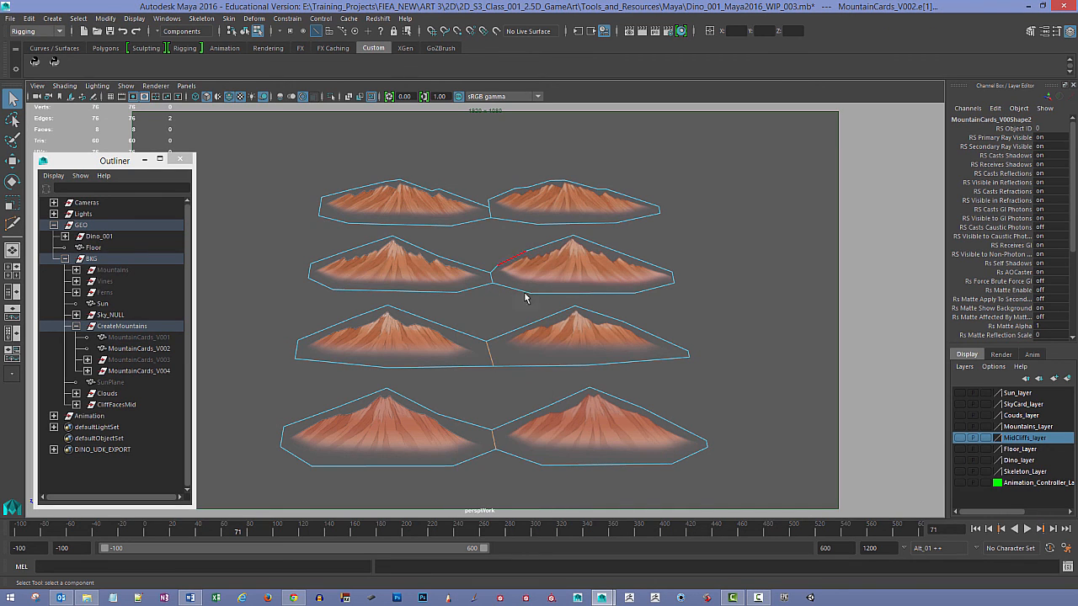
left_click(493, 437)
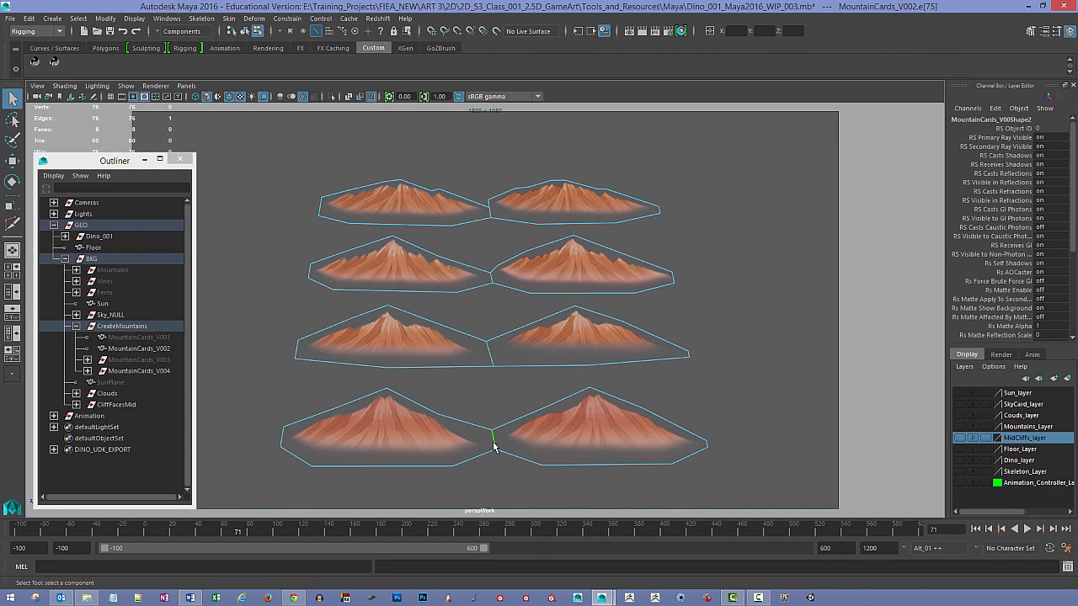
left_click(489, 355, "shift")
left_click(493, 283, "shift")
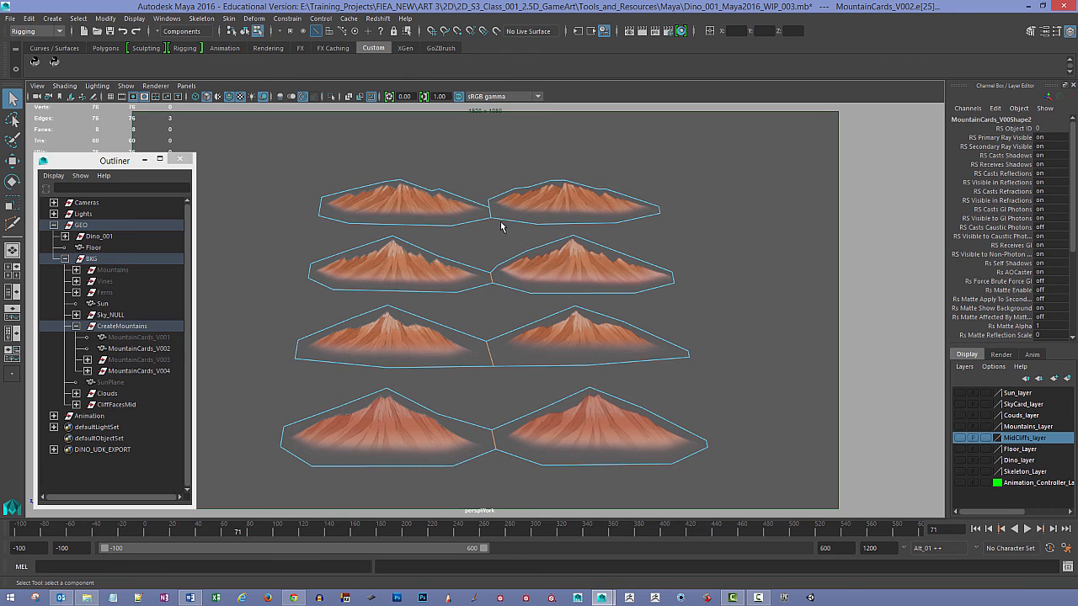
left_click(489, 211, "shift")
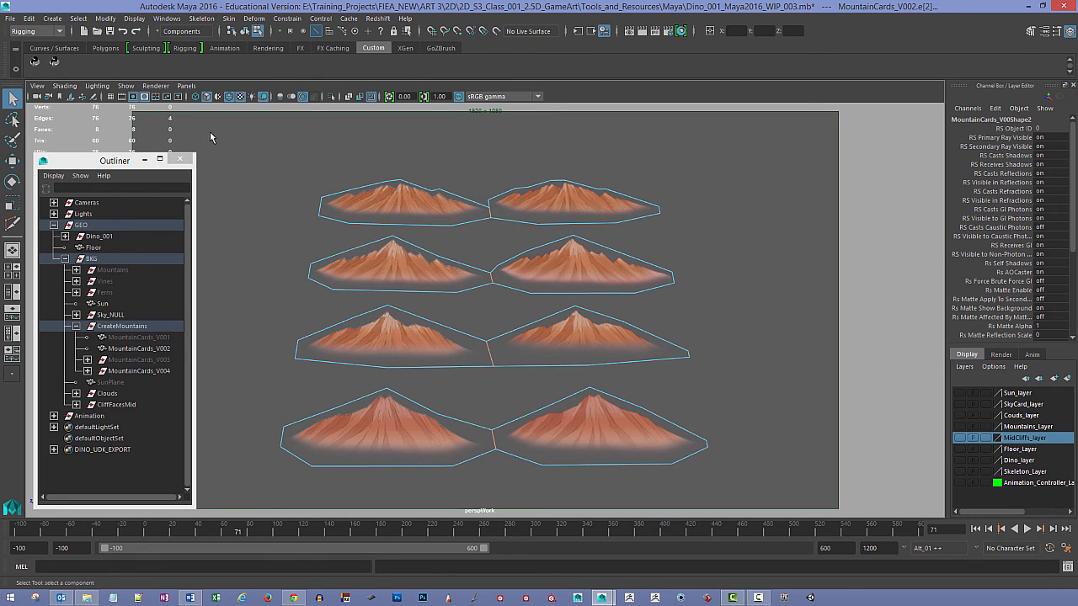
Switch to the Modeling command set, bring up Detach for the selected edges without applying it, and clear the selection.
left_click(59, 30)
left_click(58, 40)
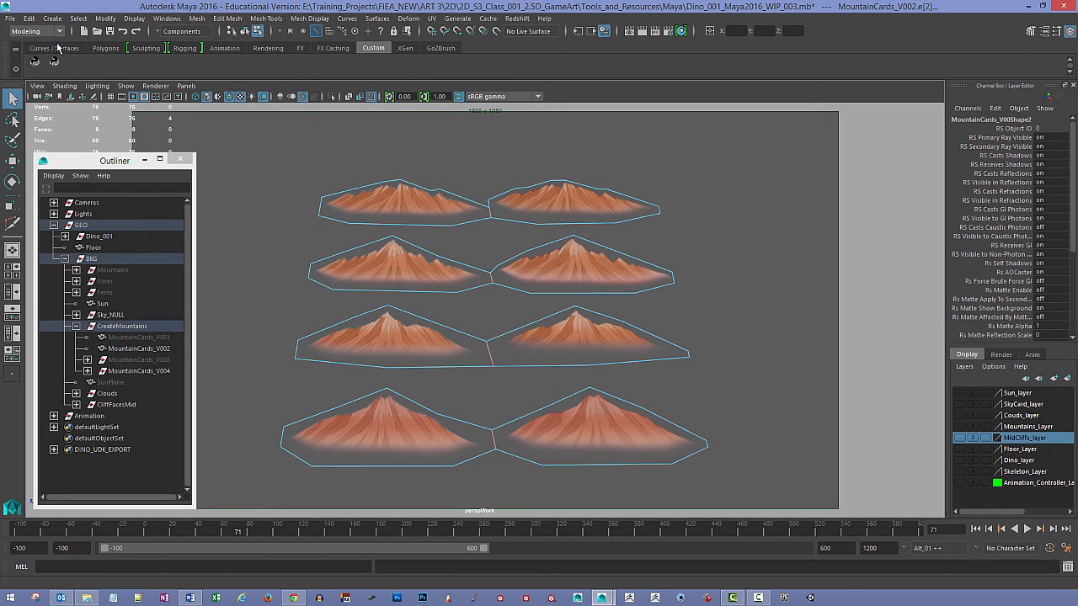
left_click(228, 20)
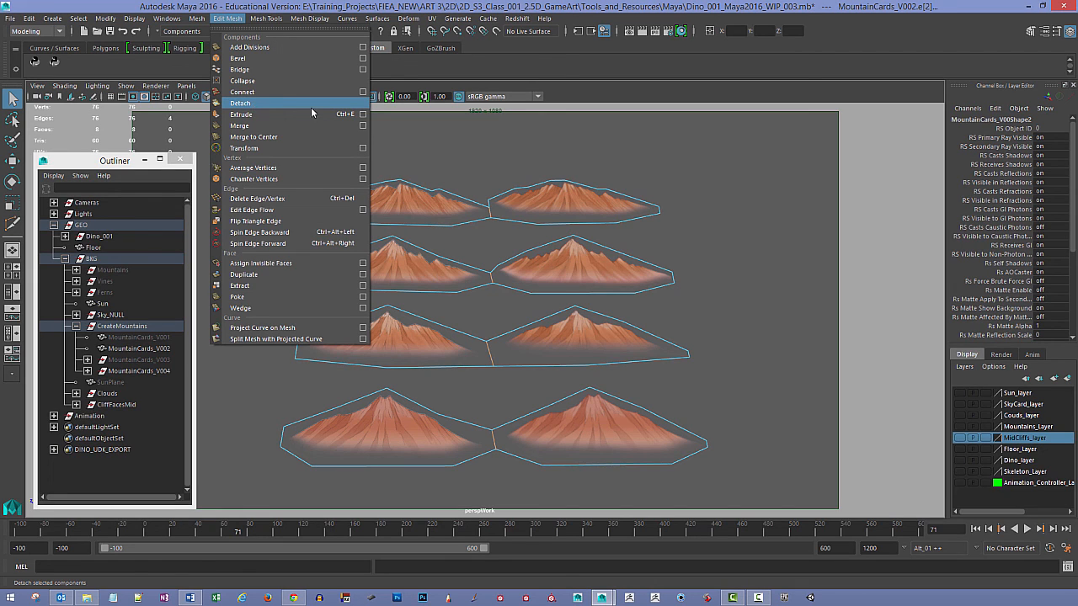
left_click(458, 168)
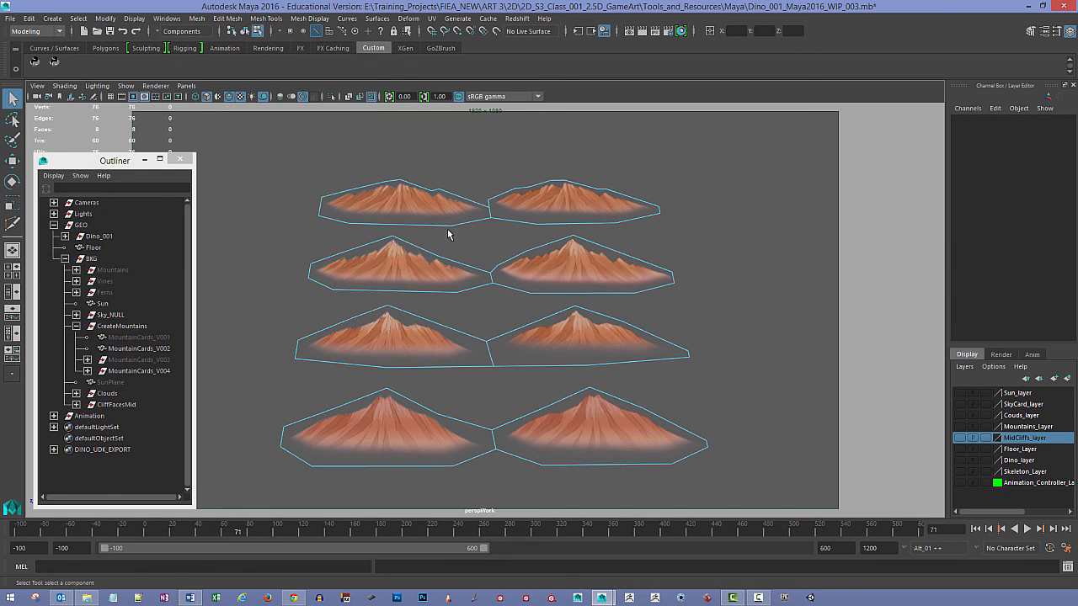
In vertex selection, test-move the lower shared vertex between the second-row mountains sideways, undo each move, and deselect it.
key("F9")
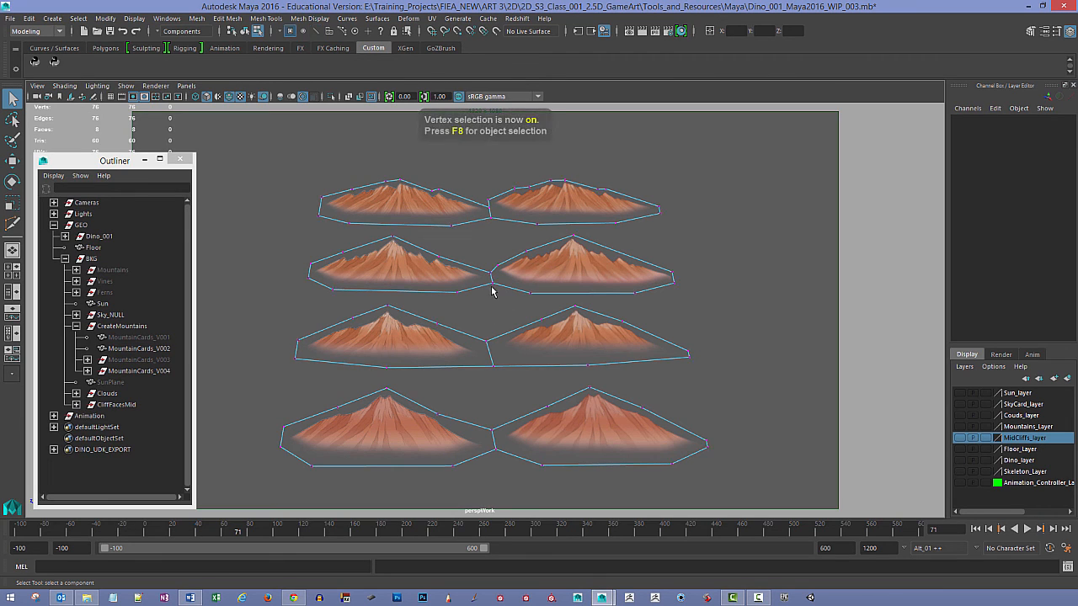
left_click(494, 286)
key("w")
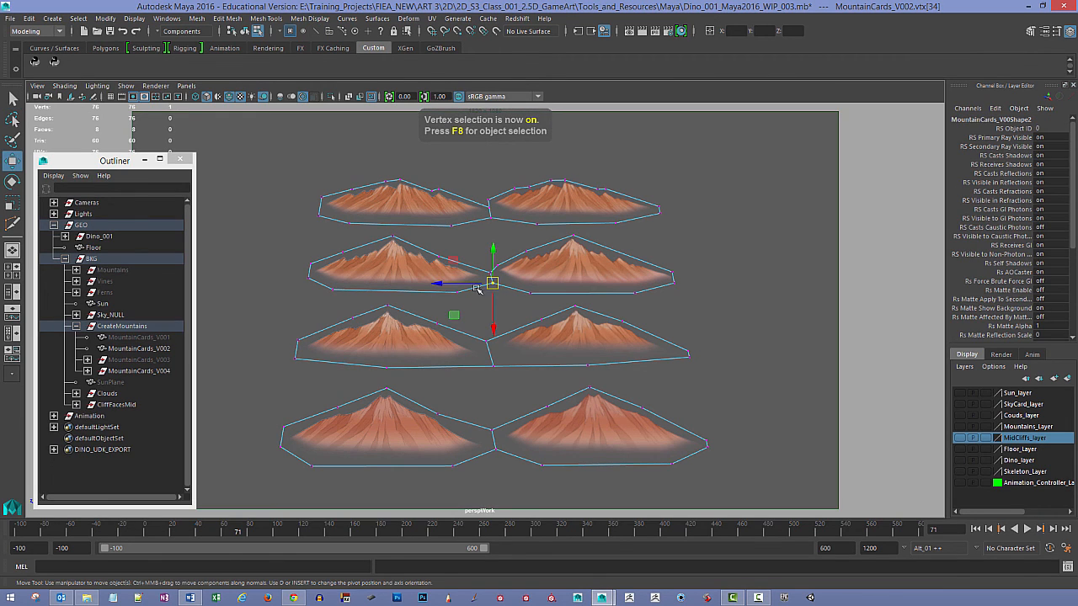
left_click_drag(468, 285, 480, 287)
key("ctrl+z")
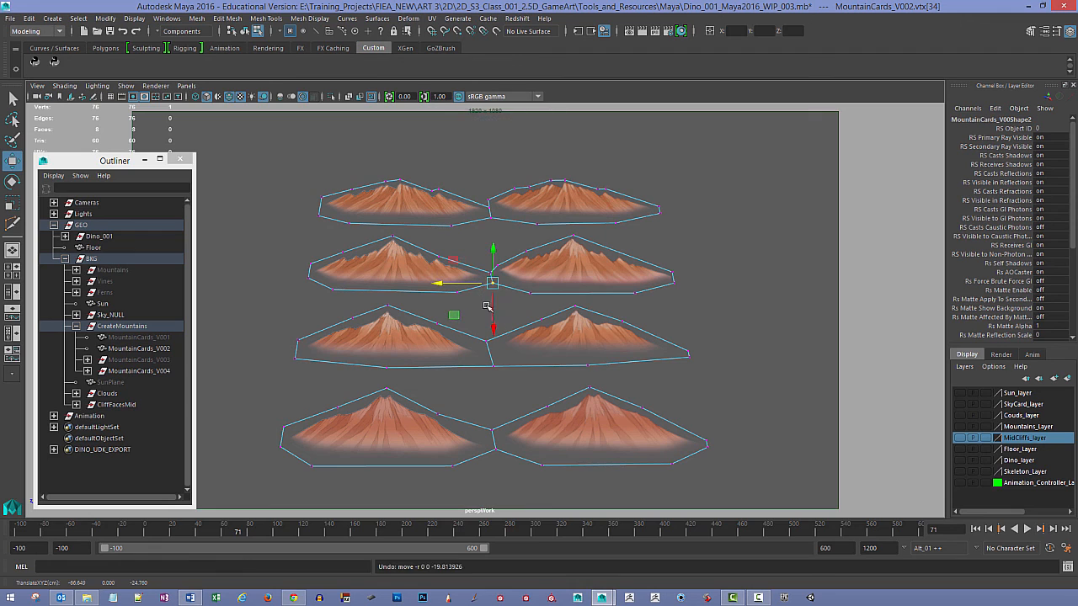
left_click(480, 303)
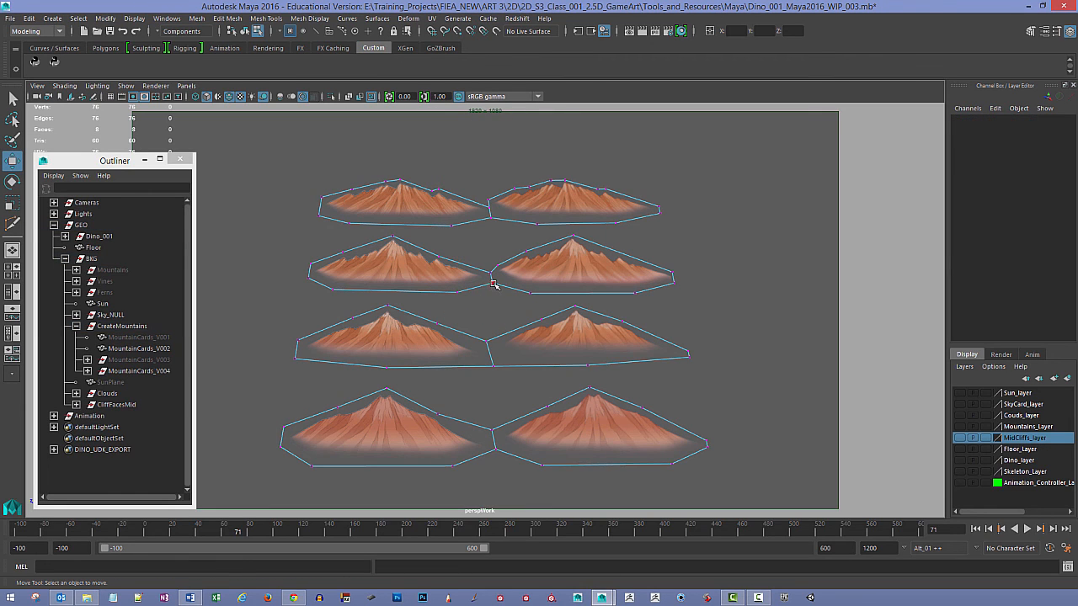
left_click(494, 285)
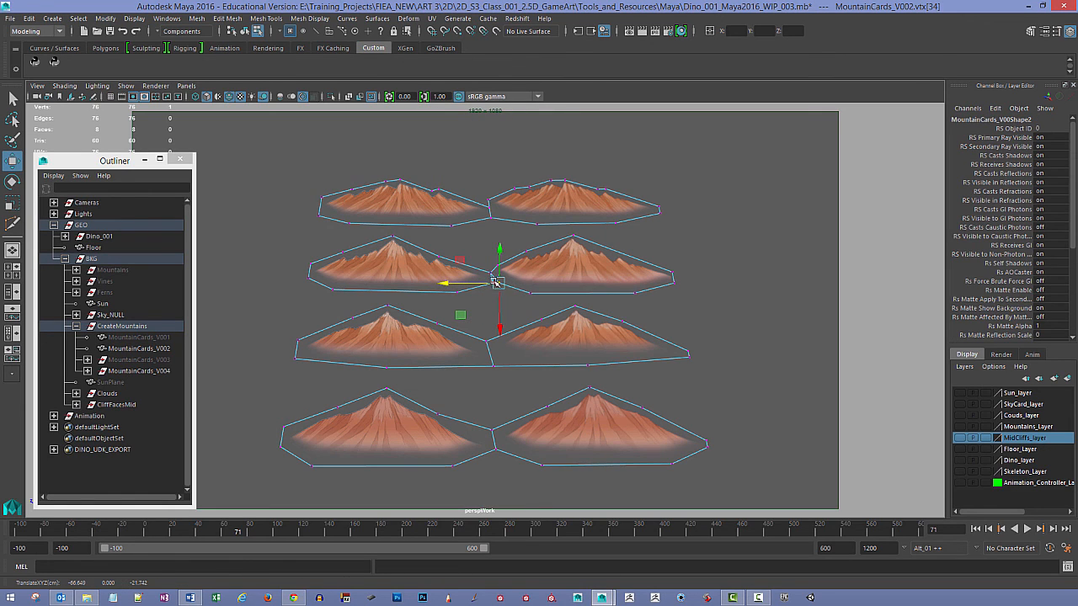
left_click_drag(494, 276, 480, 285)
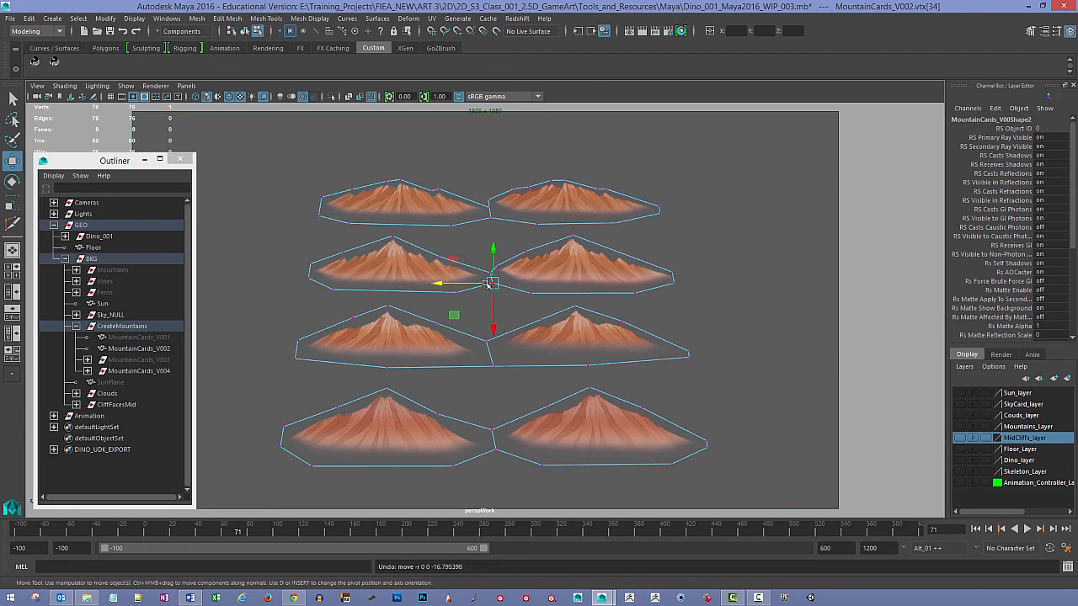
left_click(478, 308)
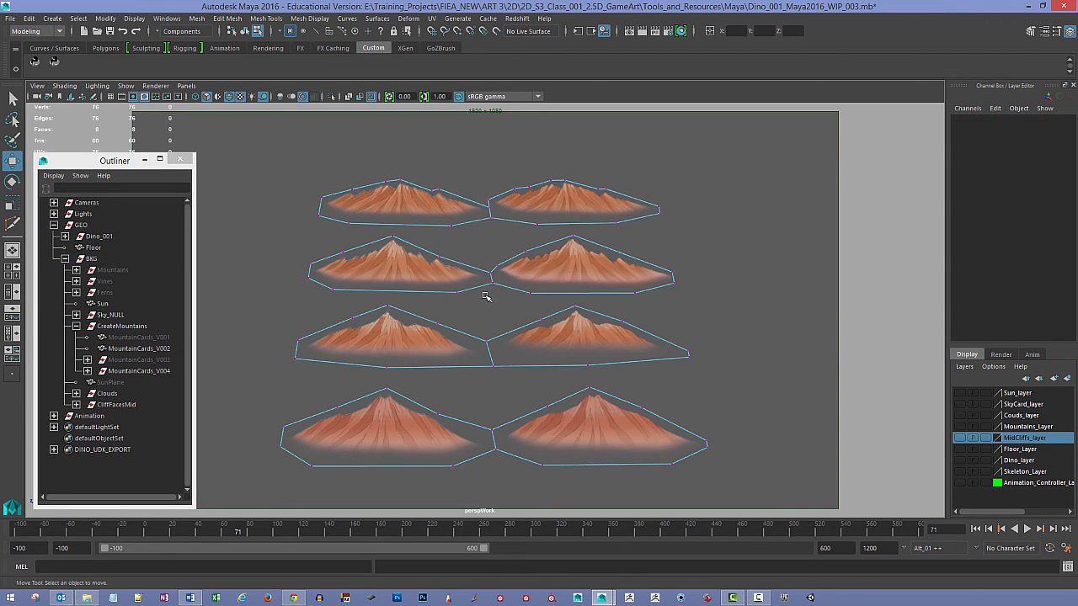
Test-move the upper shared vertex between the third-row mountains, undo it, and return to object selection with nothing selected.
left_click(487, 344)
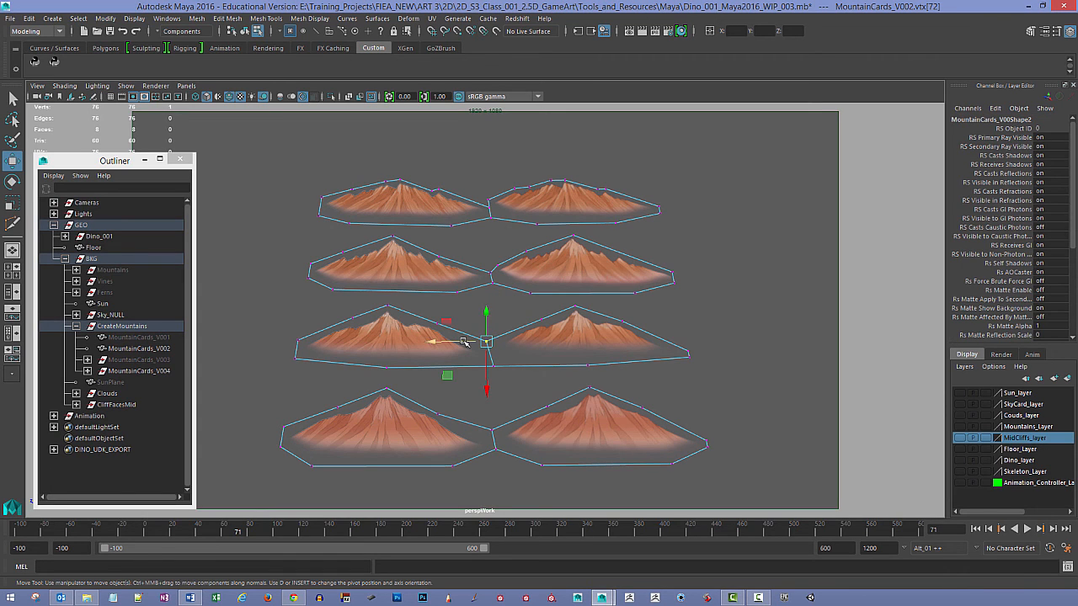
key("ctrl+z")
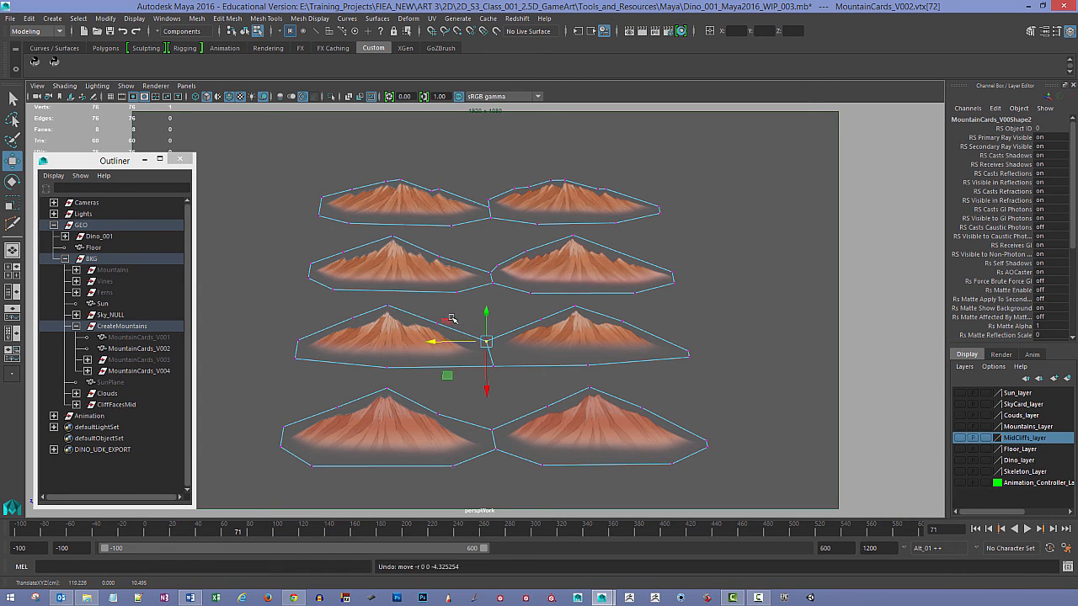
key("F8")
left_click(457, 374)
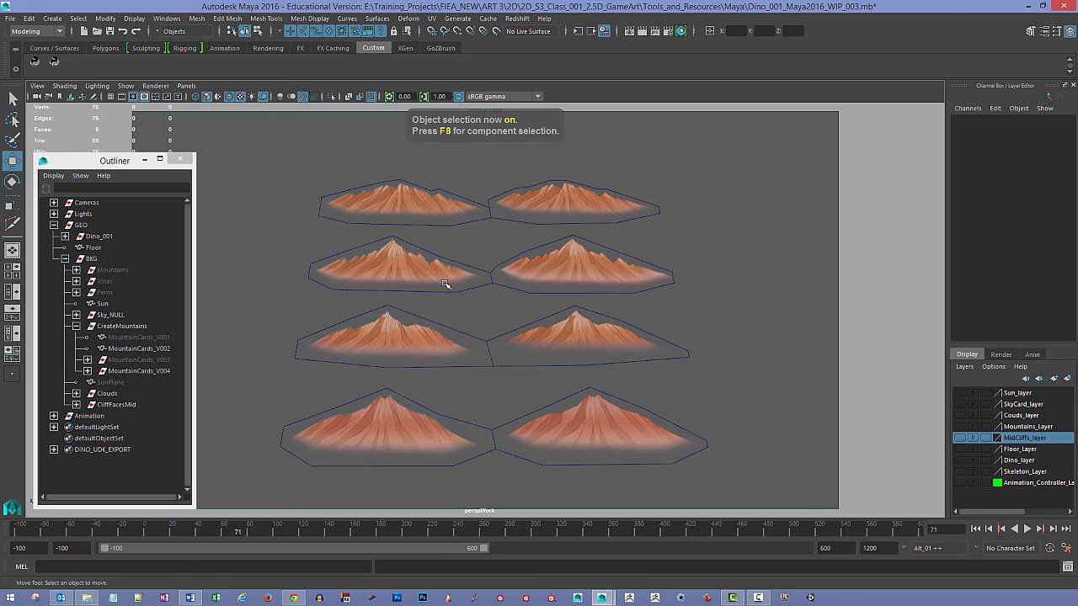
In face selection, test-move each first-row mountain face sideways, undo the moves, and clear the selection.
key("F11")
left_click(379, 201)
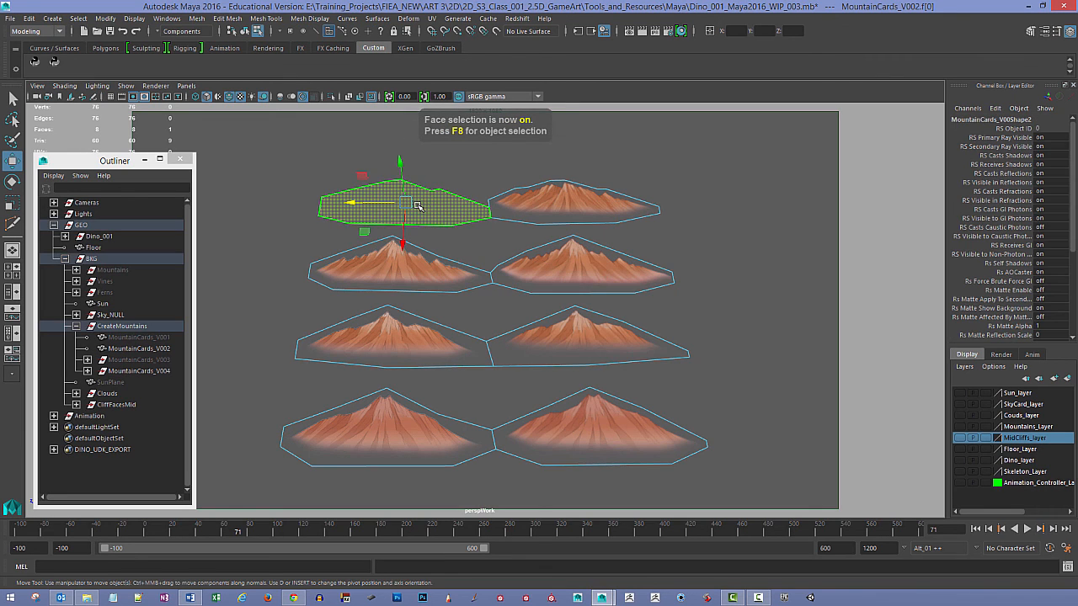
left_click_drag(376, 203, 350, 203)
key("ctrl+z")
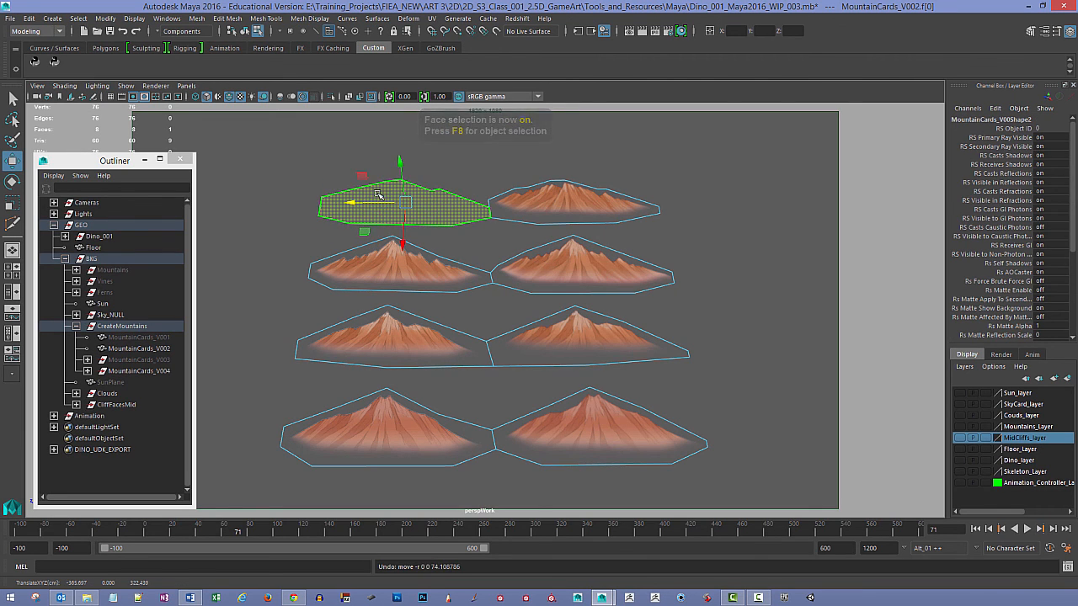
left_click(540, 201)
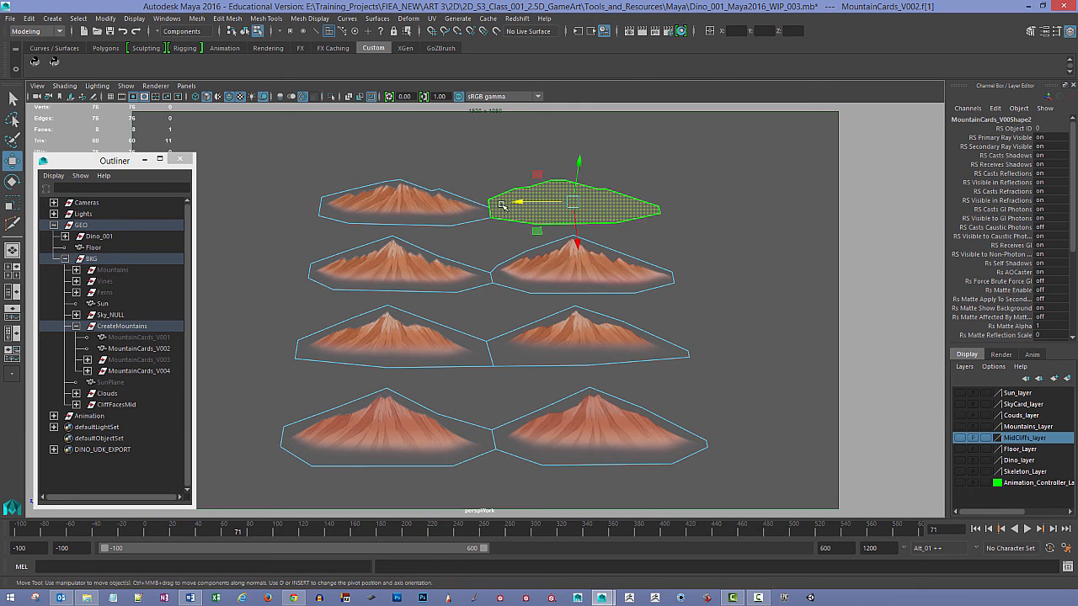
left_click_drag(542, 200, 521, 200)
left_click(482, 235)
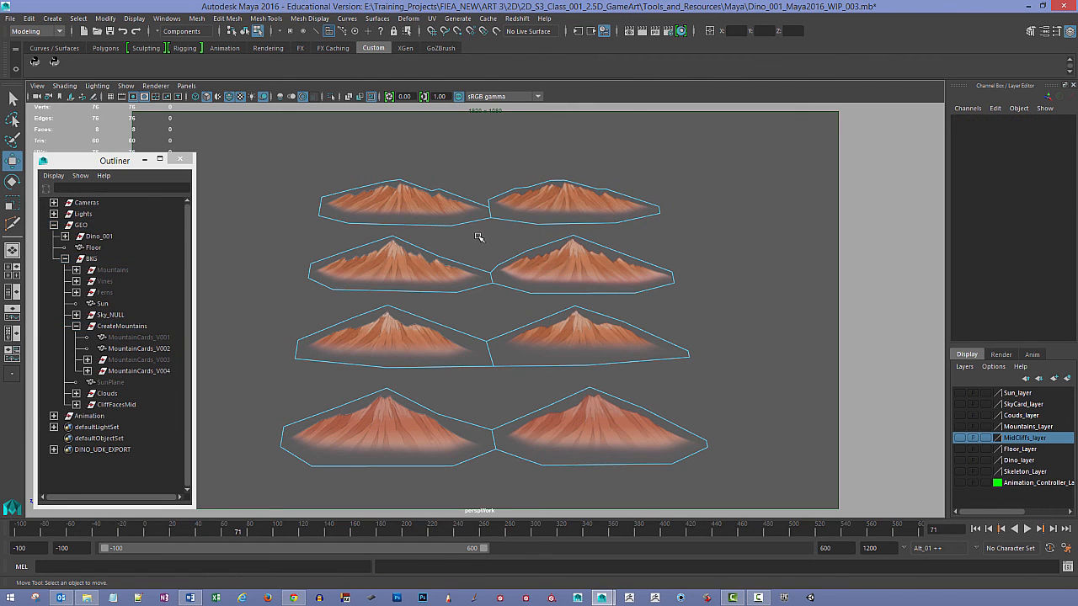
Select the whole MountainCards_V002 mesh in object mode and bring up the Separate command without applying it.
key("F8")
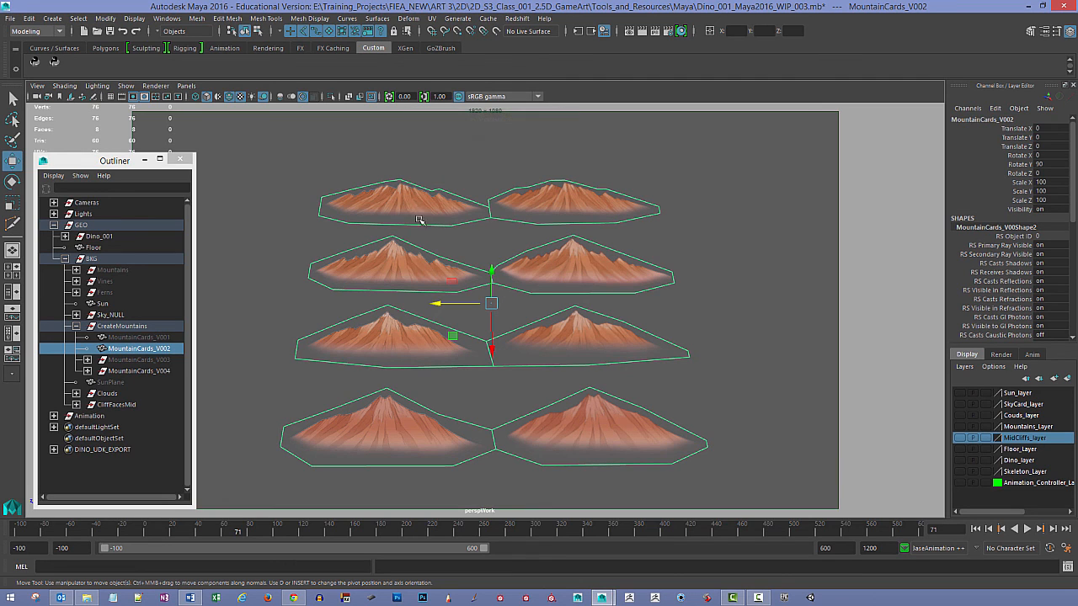
right_click_drag(392, 201, 425, 183)
left_click(199, 19)
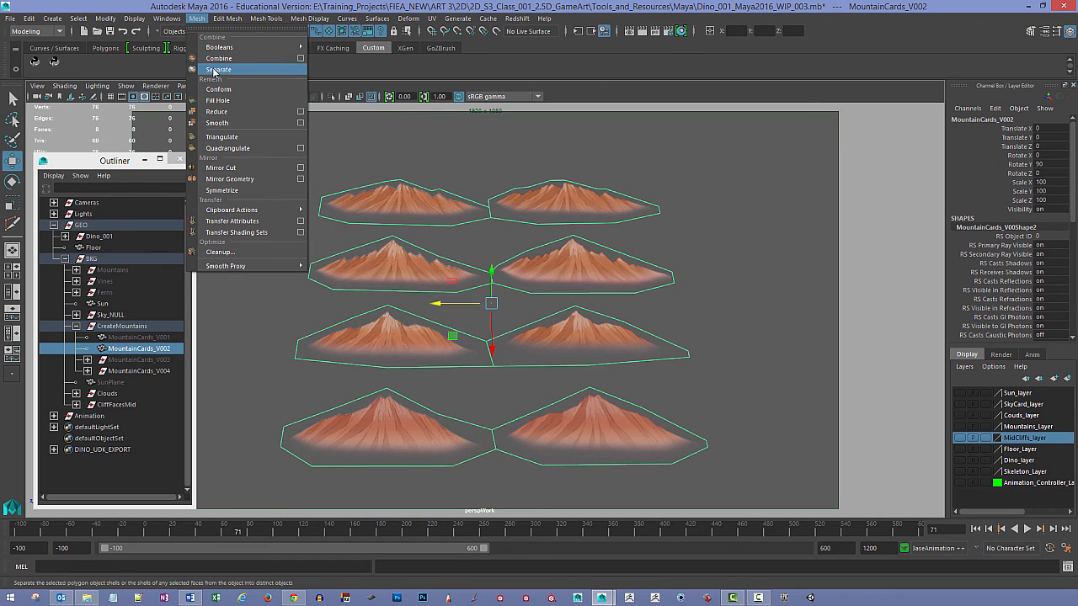
left_click(213, 9)
Hide MountainCards_V002 and show the separated MountainCards_V003 group.
left_click(126, 349)
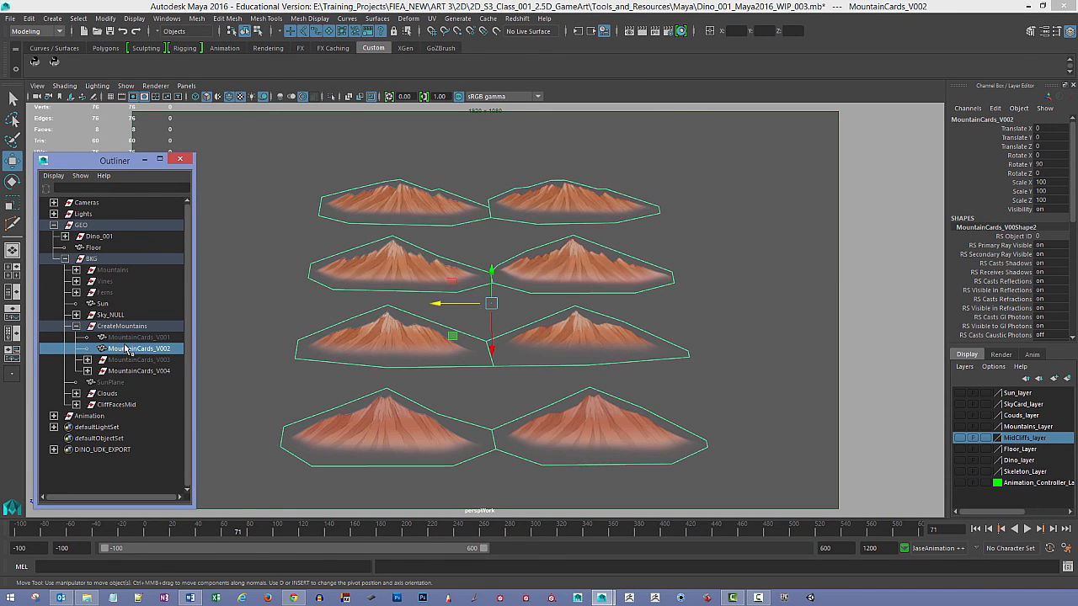
key("ctrl+h")
left_click(131, 361)
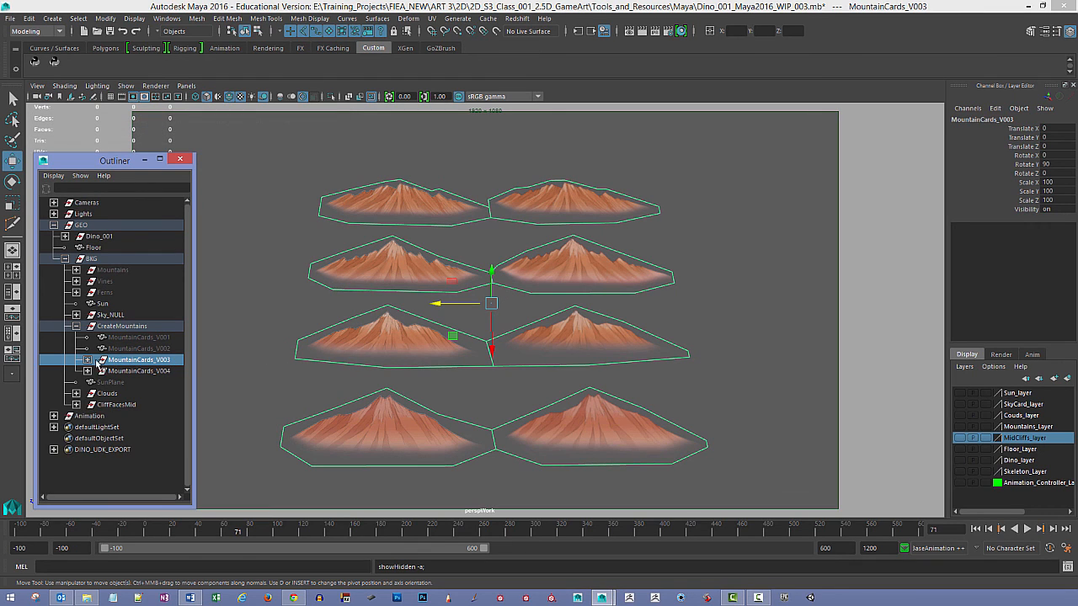
Inspect the separate meshes in MountainCards_V003 by selecting polySurface1 through polySurface8, then clear the selection and collapse the group.
left_click(87, 360)
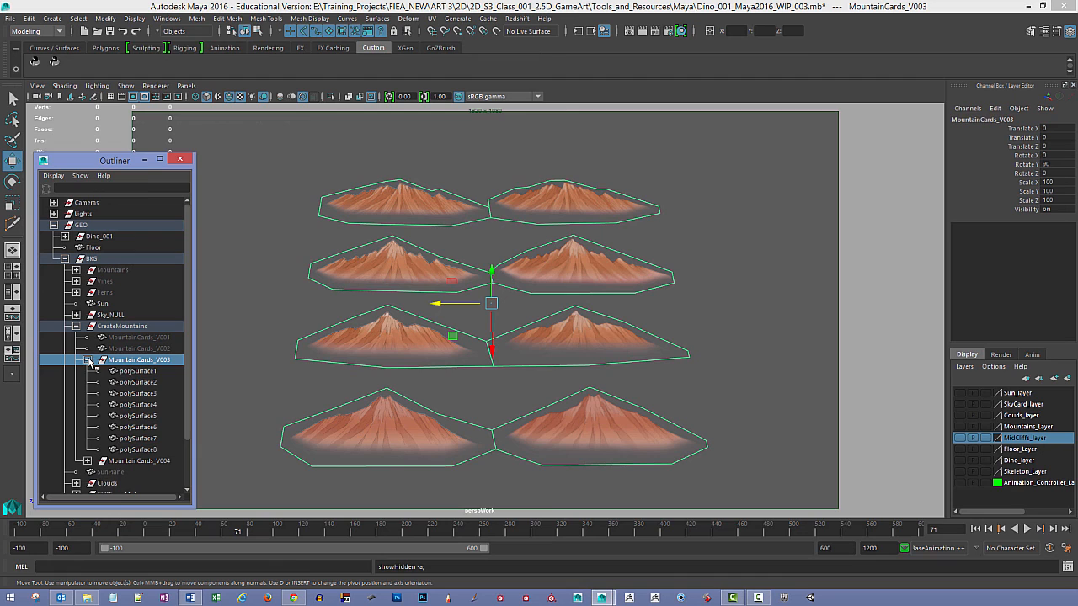
left_click(135, 372)
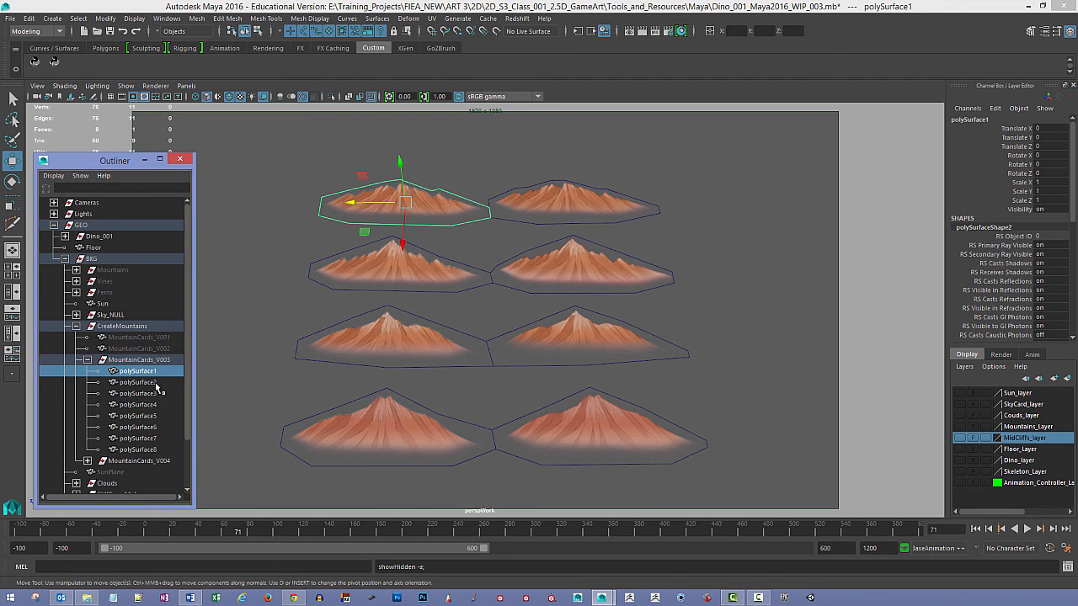
left_click(135, 450, "shift")
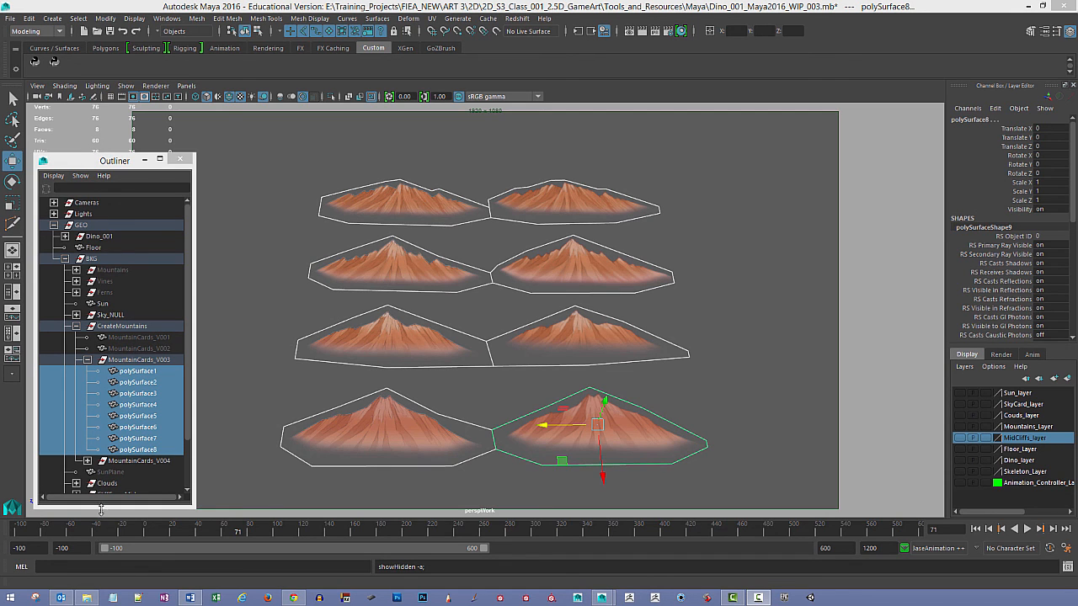
left_click(250, 400)
left_click(88, 360)
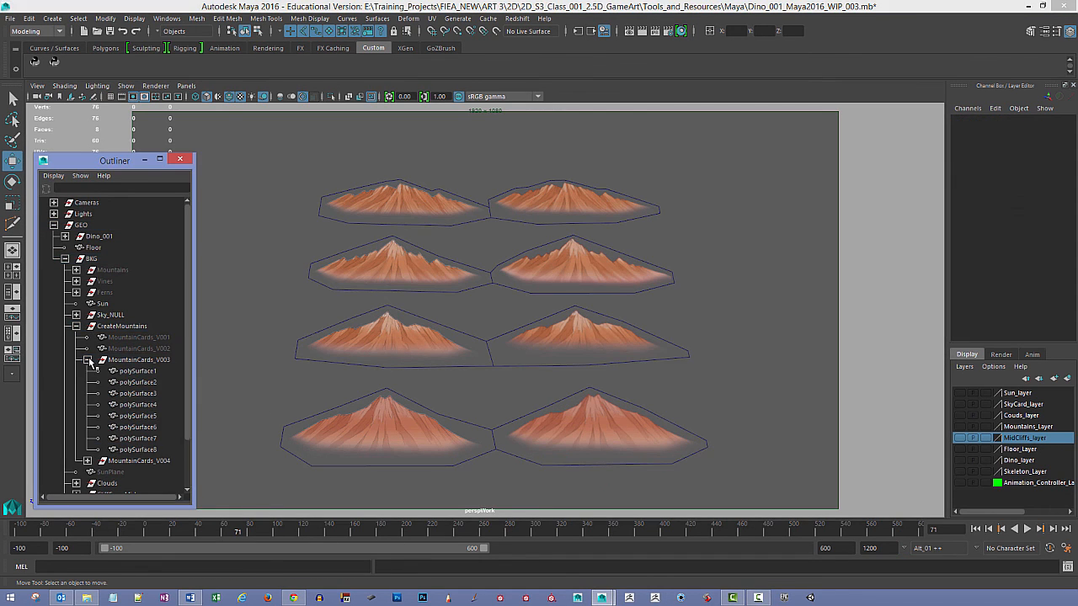
Hide MountainCards_V003, and show MountainCards_V004 with the visibility of Mountains_Layer turned on.
left_click(135, 359)
key("ctrl+h")
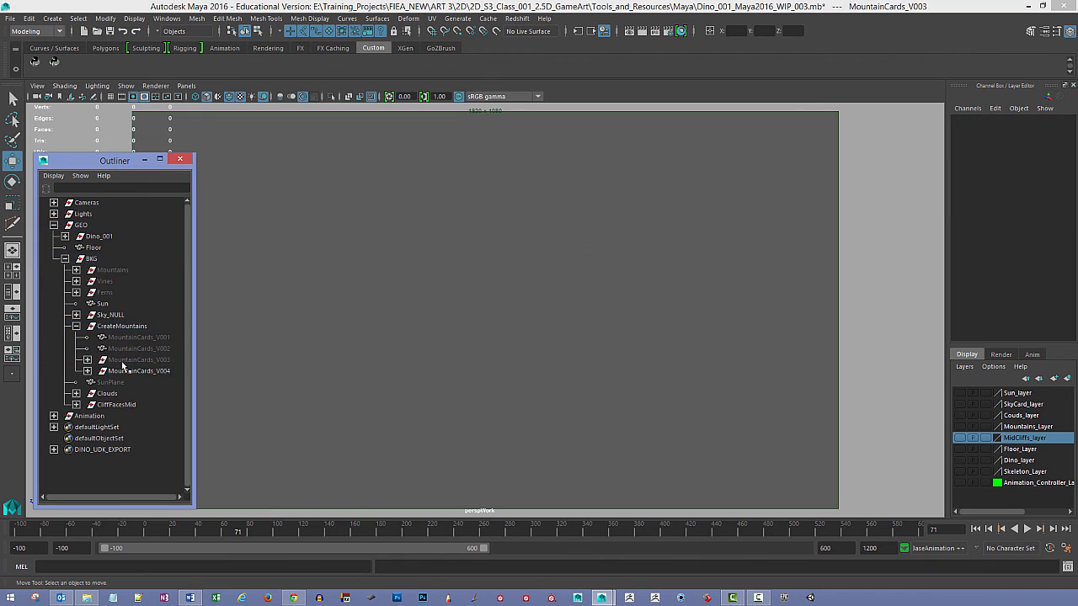
left_click(143, 371)
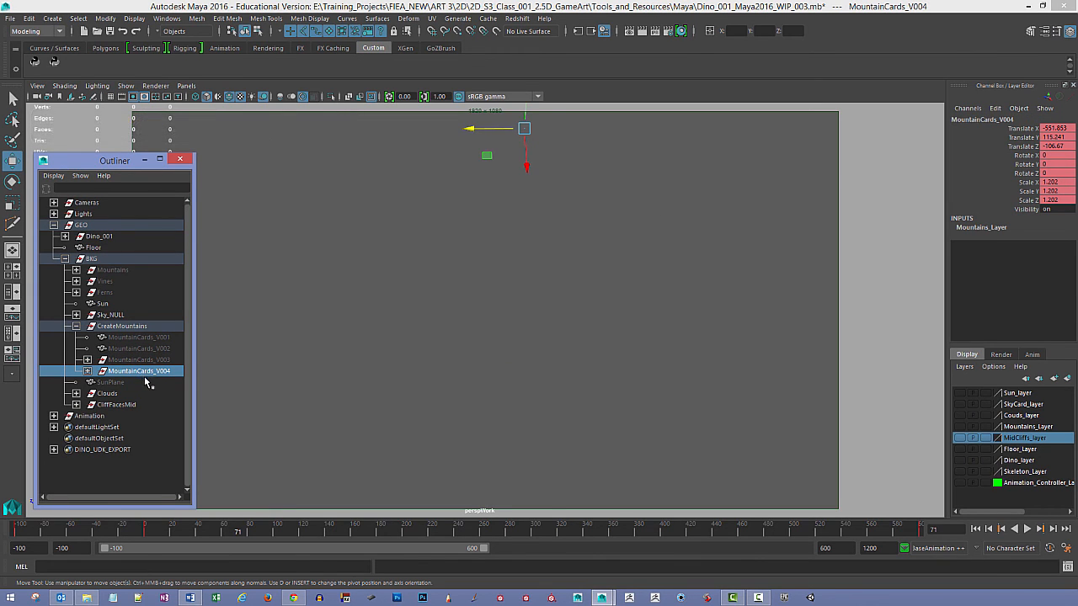
key("shift+h")
left_click(958, 427)
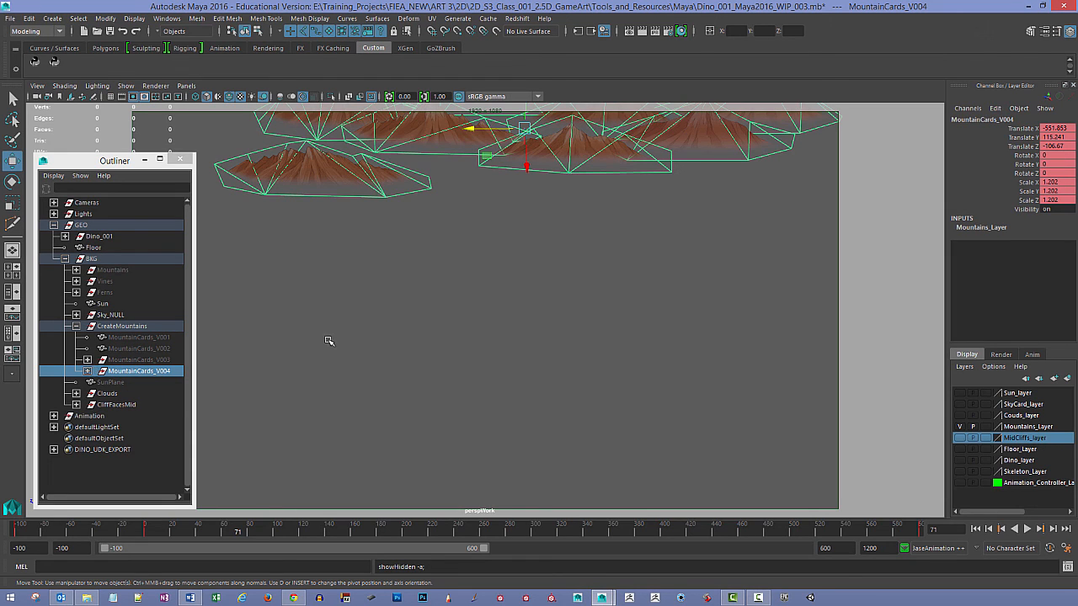
Select MountainCard_001_Sharp, expand the MountainCards_V003 group, and bring up the Center Pivot command without applying it.
left_click(299, 191)
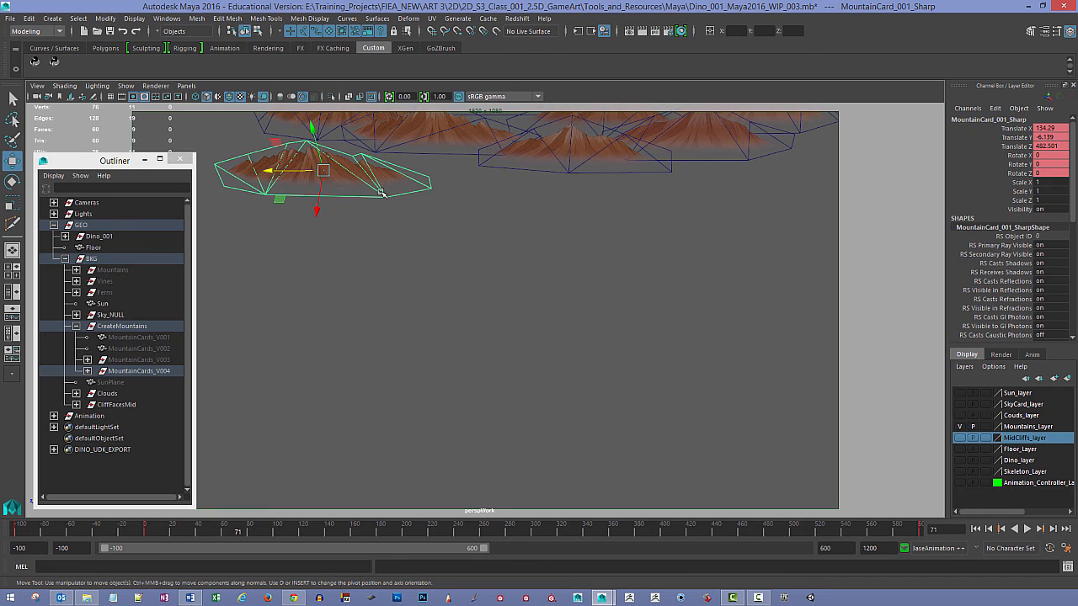
left_click(87, 360)
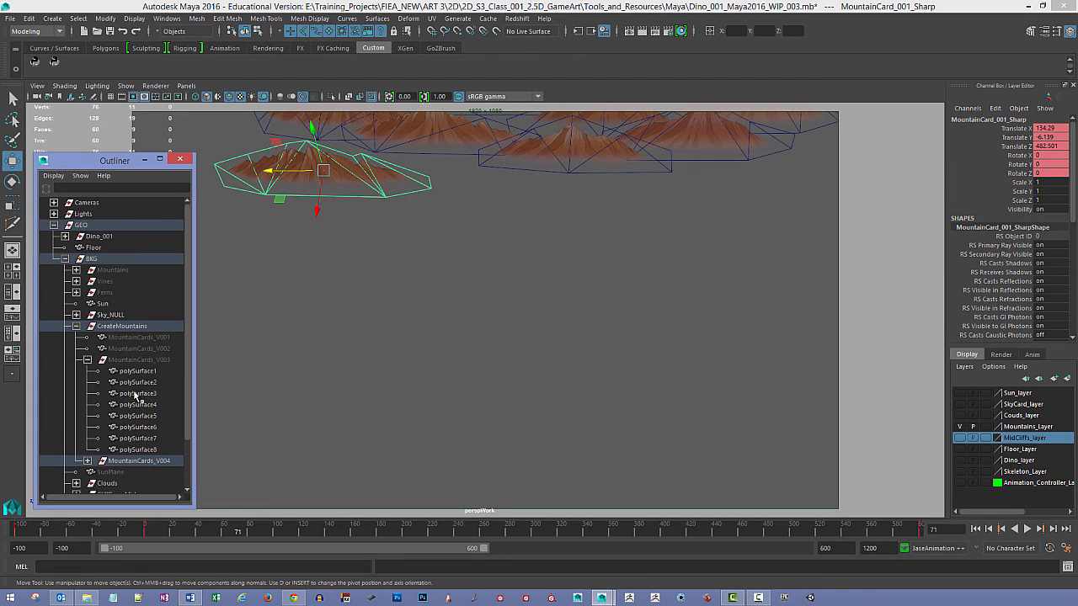
left_click(104, 18)
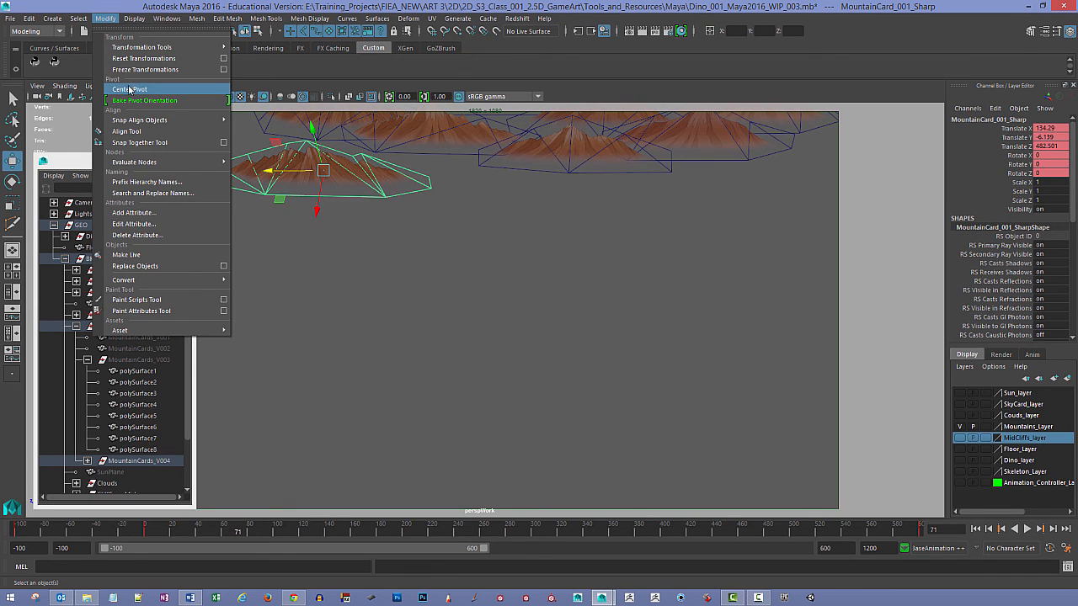
left_click(296, 320)
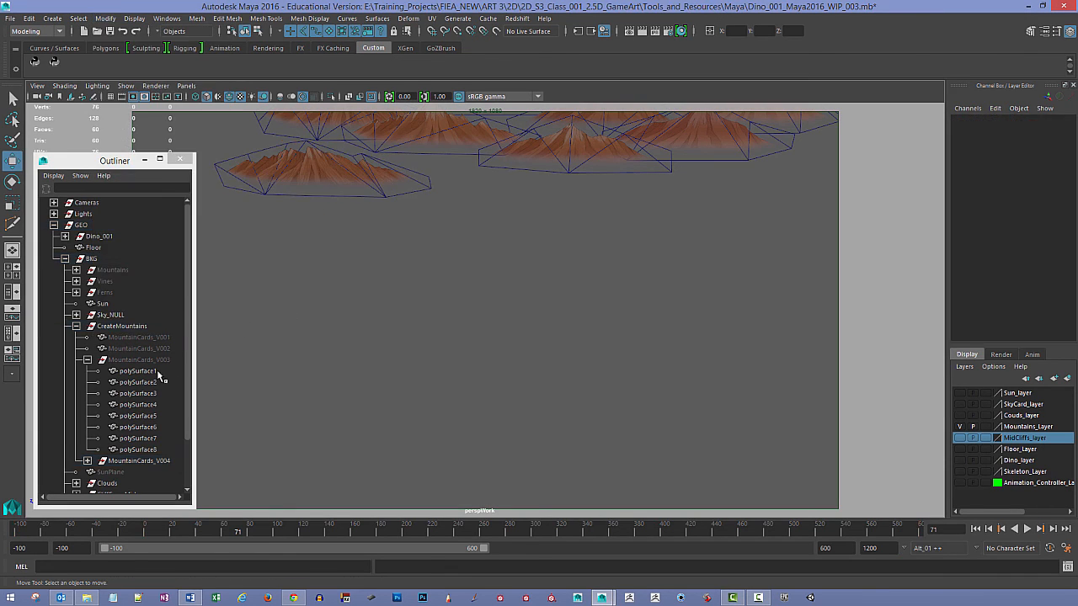
Compare the pivot positions of polySurface2 through polySurface5 in the MountainCards_V003 group by selecting them one after another.
left_click(158, 383)
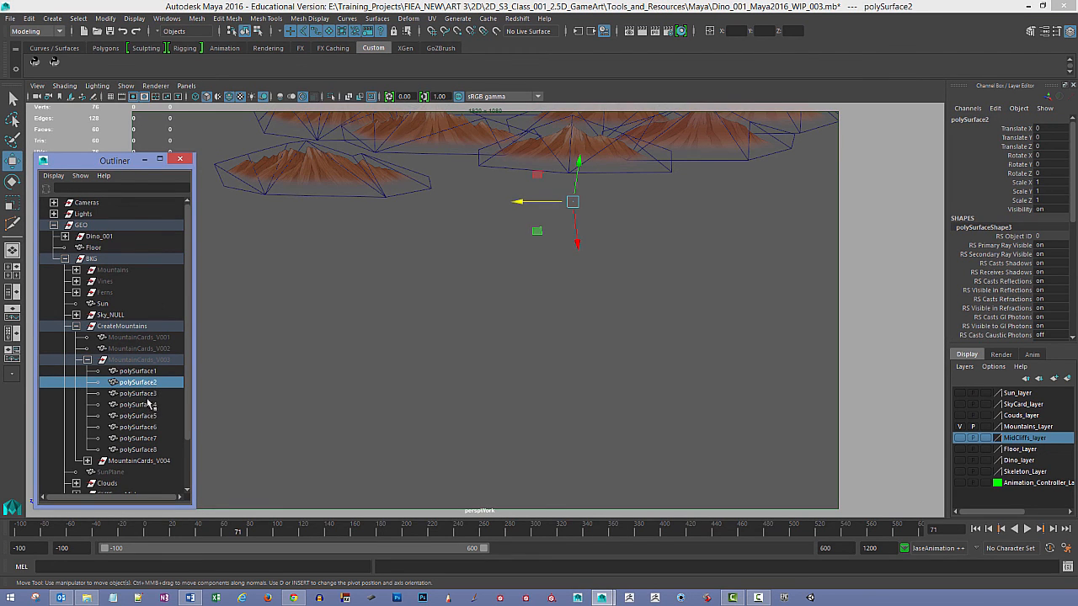
left_click(143, 393)
left_click(149, 404)
left_click(147, 415)
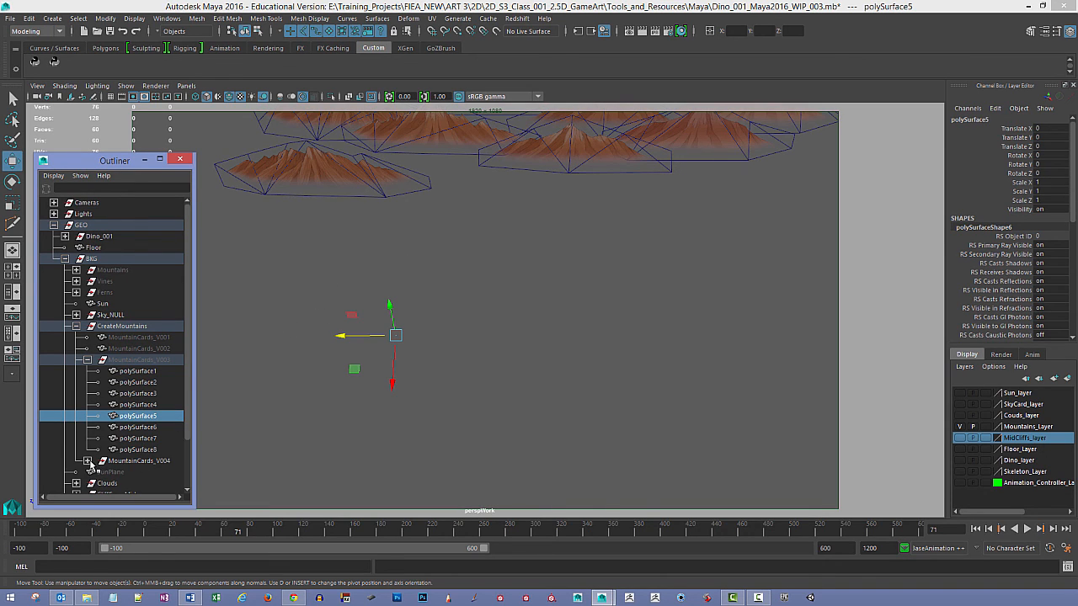
Show the viewport grid and move the timeline to frame -100 to inspect the mountain cards around the origin.
left_click(110, 96)
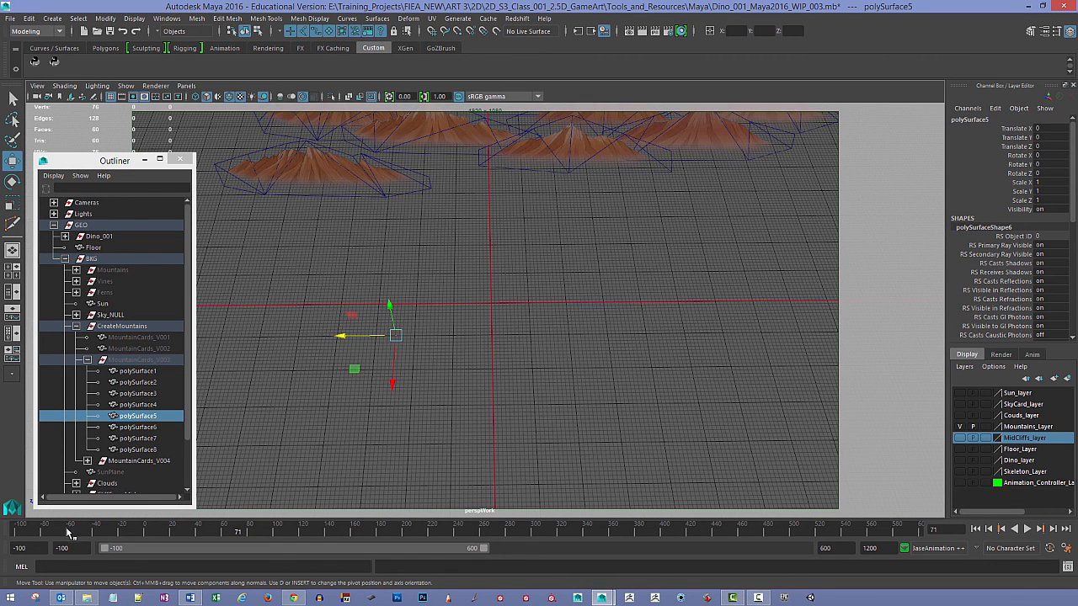
left_click_drag(67, 532, 16, 531)
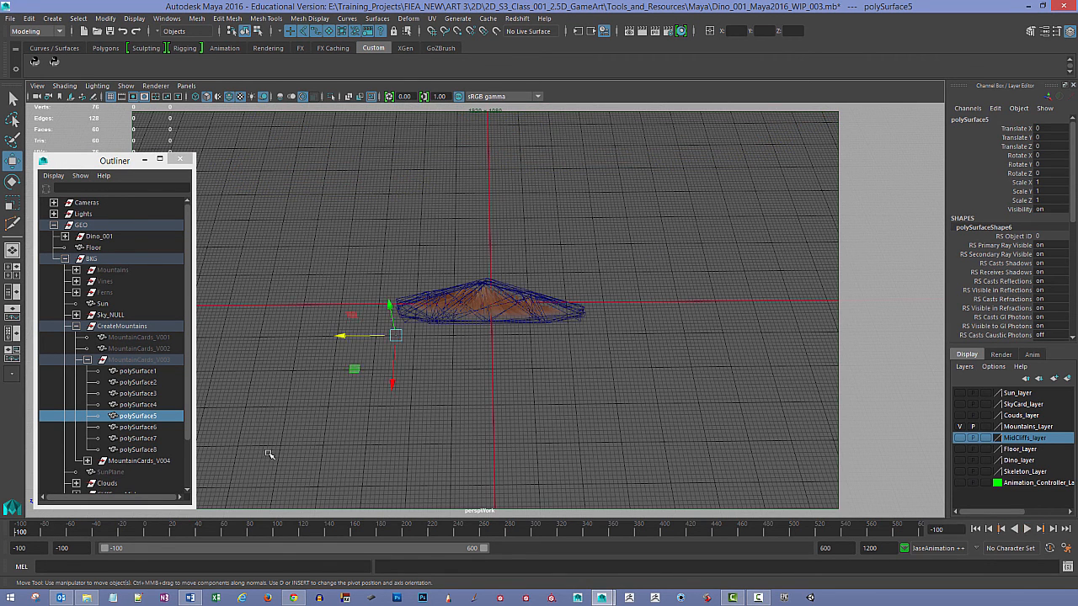
left_click_drag(391, 400, 375, 385, "alt")
right_click_drag(375, 385, 427, 406, "alt")
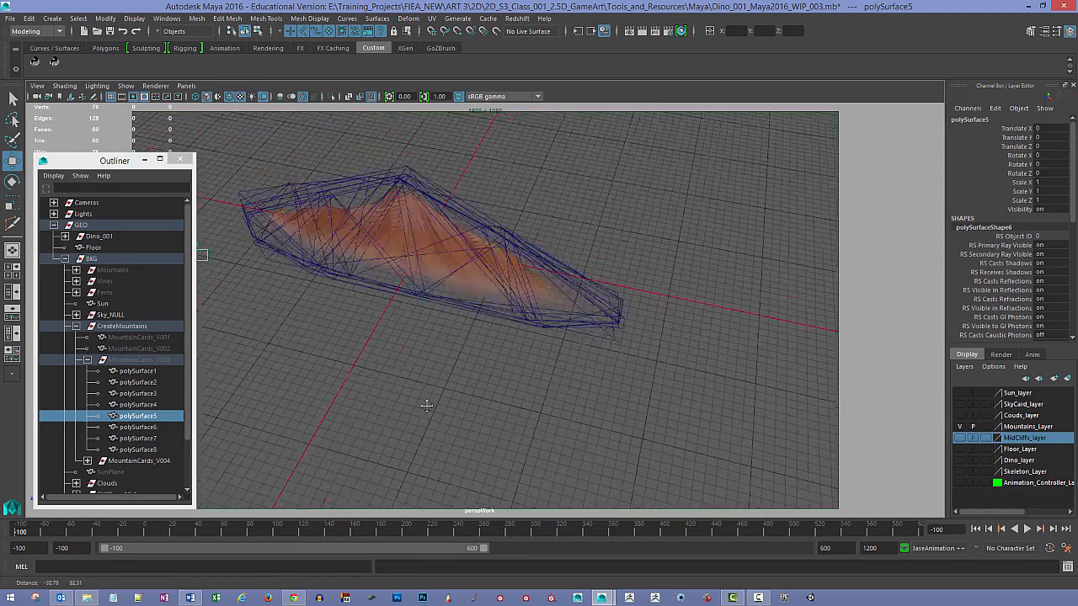
left_click_drag(426, 406, 320, 438, "alt")
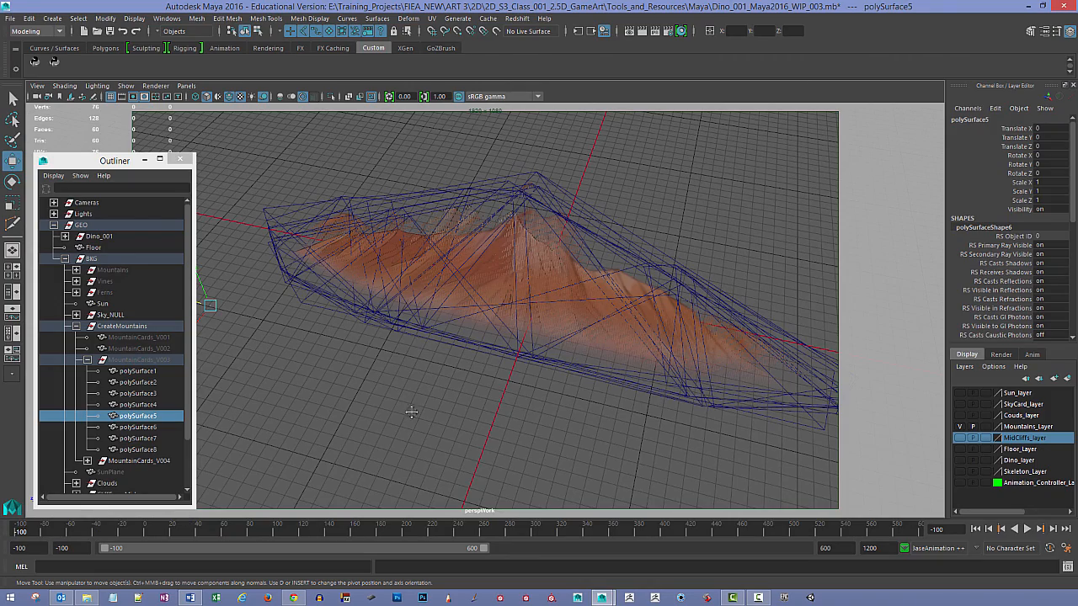
left_click_drag(411, 412, 354, 294, "alt")
Select all the stacked mountain cards at the origin and examine them up close.
left_click(409, 360)
left_click_drag(412, 367, 477, 385, "alt")
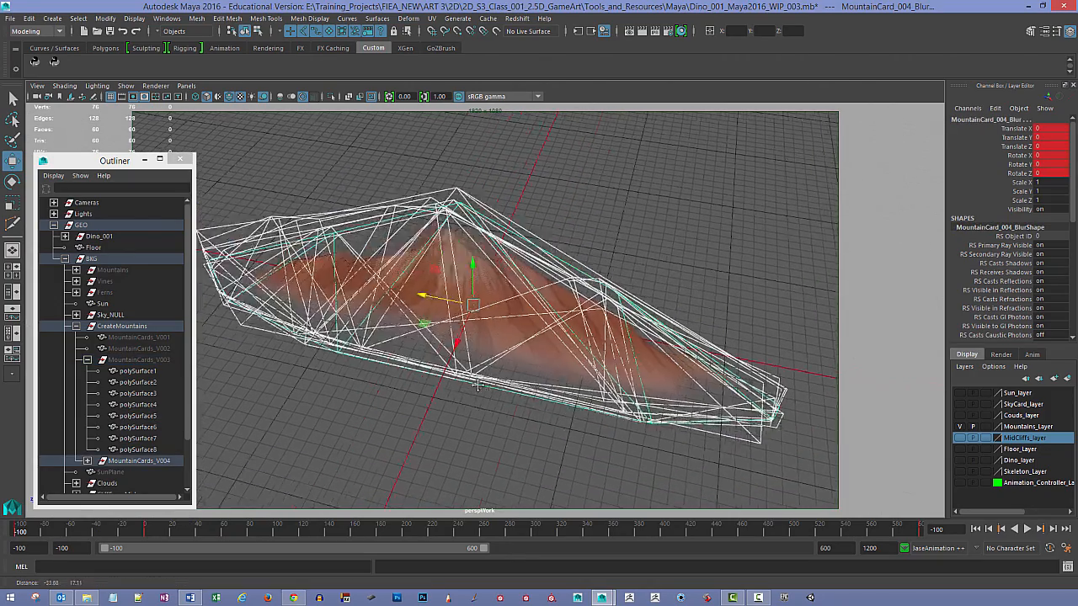
scroll(476, 384, "up", 10)
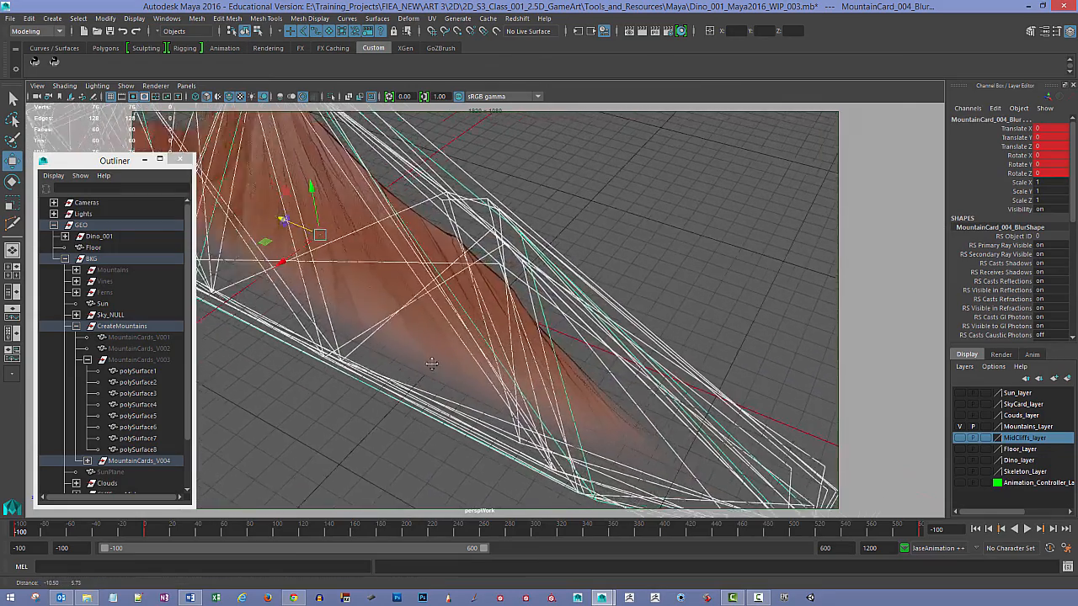
scroll(431, 364, "down", 2)
key("f")
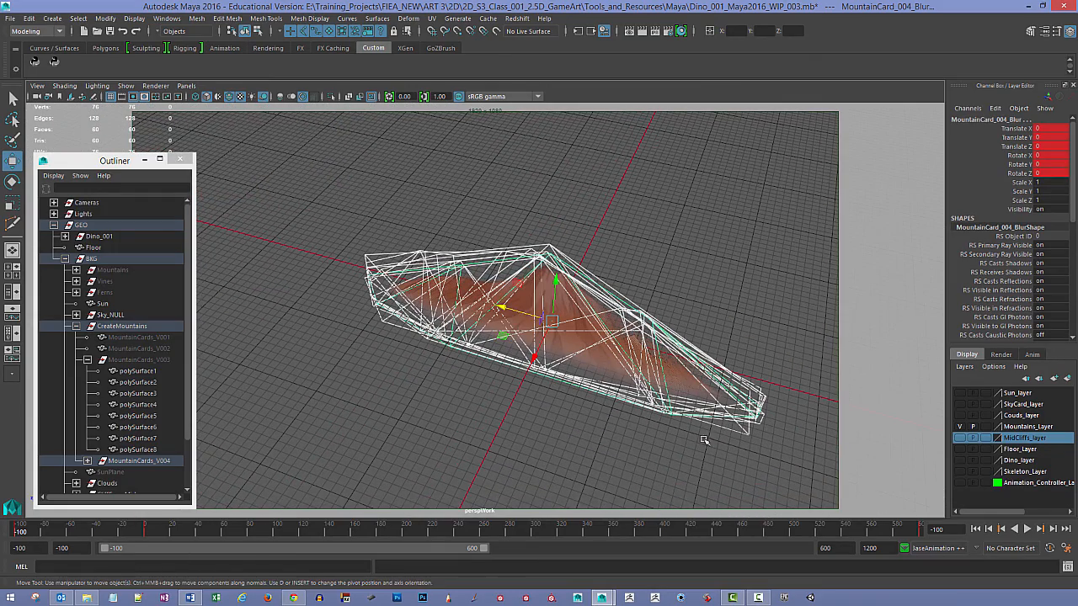
Highlight Translate X through Rotate Z of the selected cards, bring up the keying commands without applying any, and clear the selection.
left_click(1014, 128)
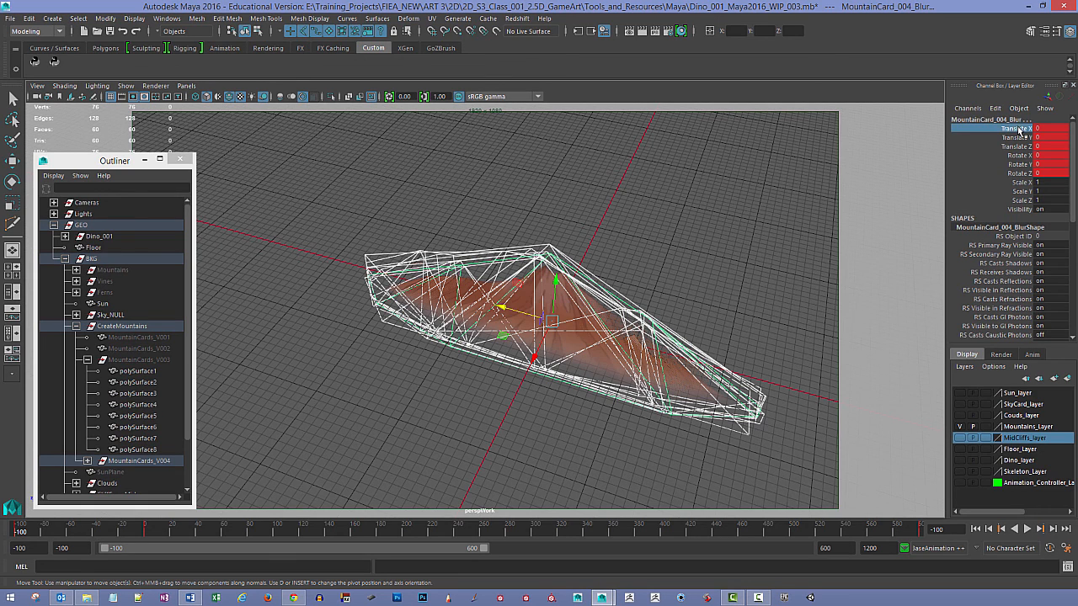
left_click(1023, 175, "shift")
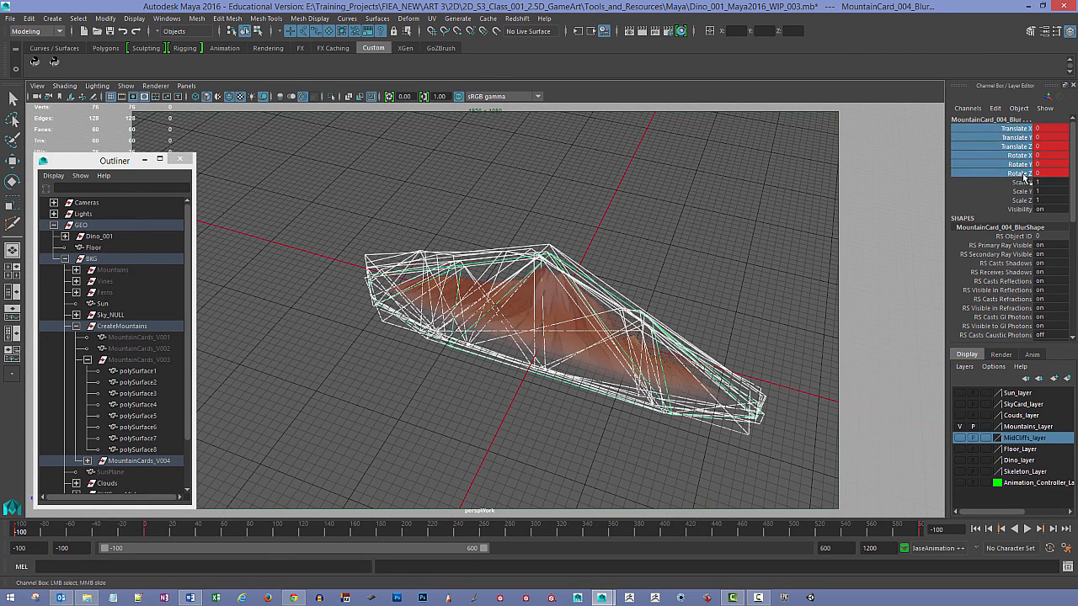
right_click(1021, 175)
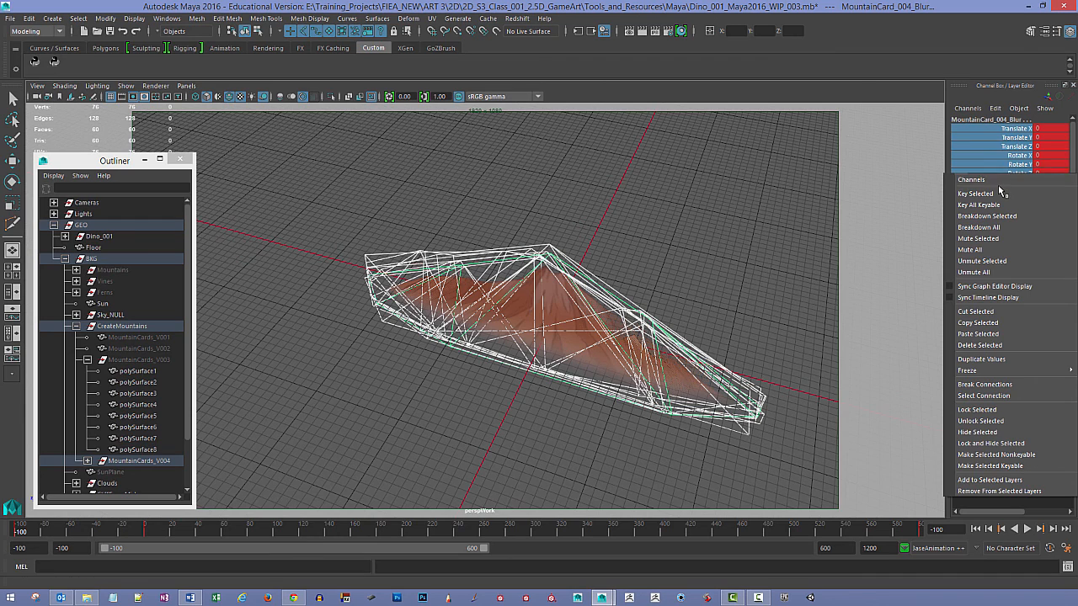
left_click(884, 160)
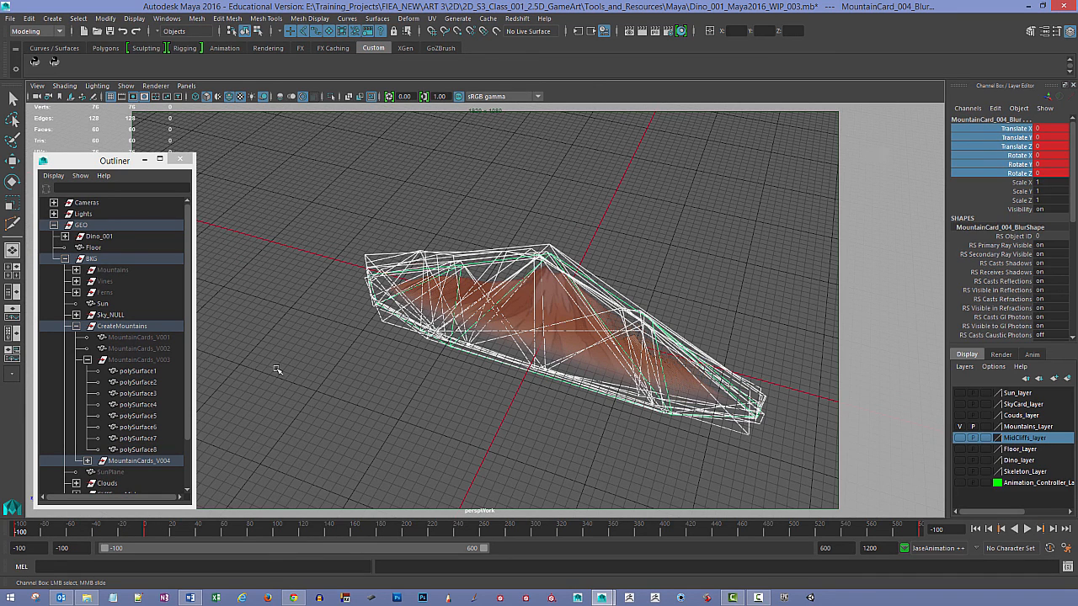
key("w")
left_click(373, 373)
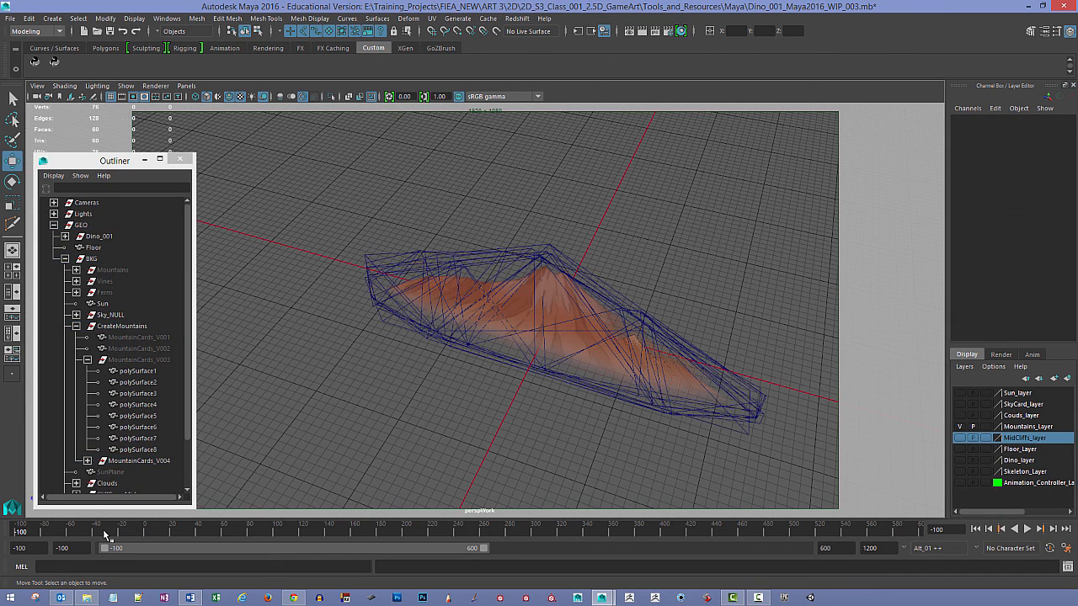
Select all the mountain cards and review the FBX export options for the selection without exporting, then deselect the cards.
left_click_drag(436, 234, 562, 399)
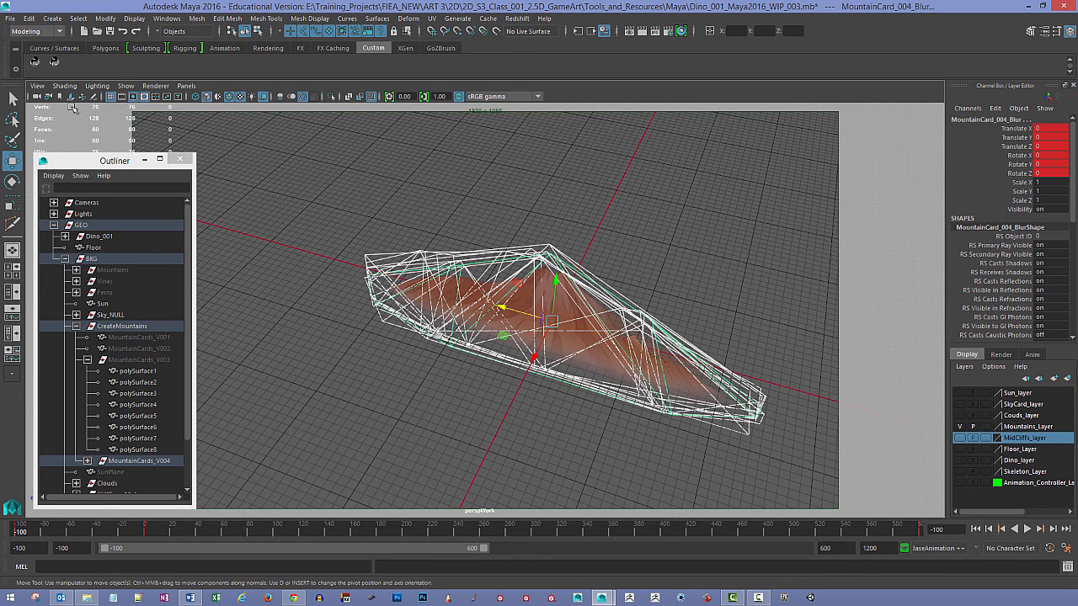
left_click(9, 17)
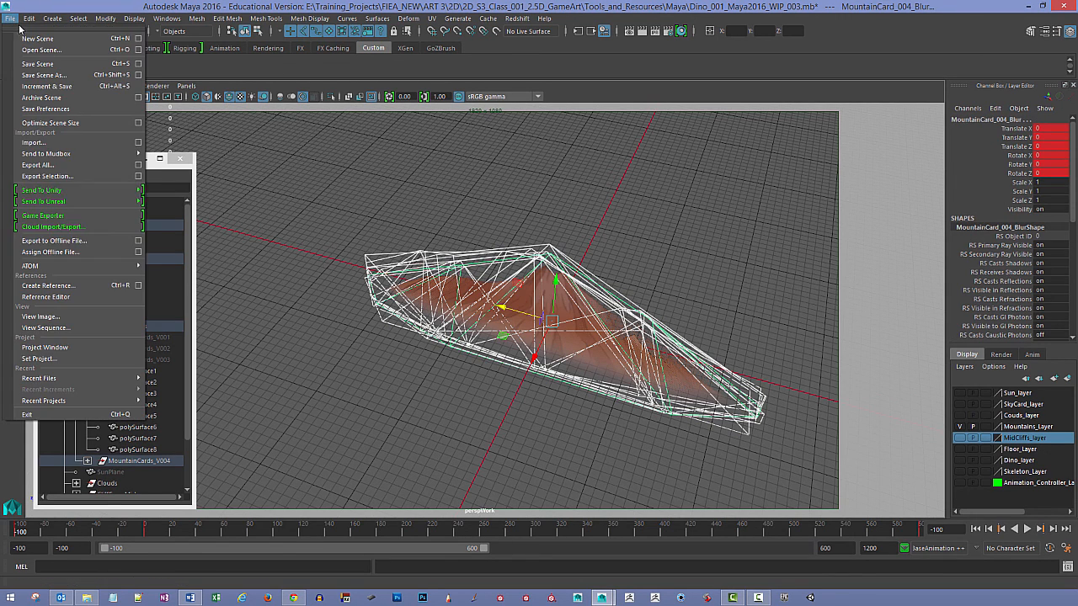
left_click(139, 177)
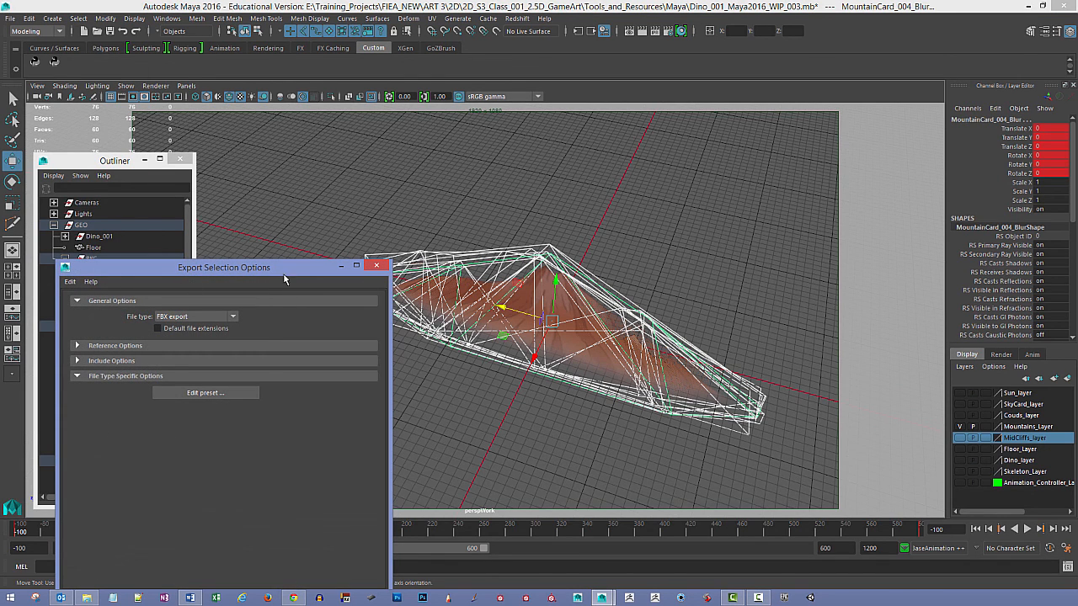
left_click(376, 265)
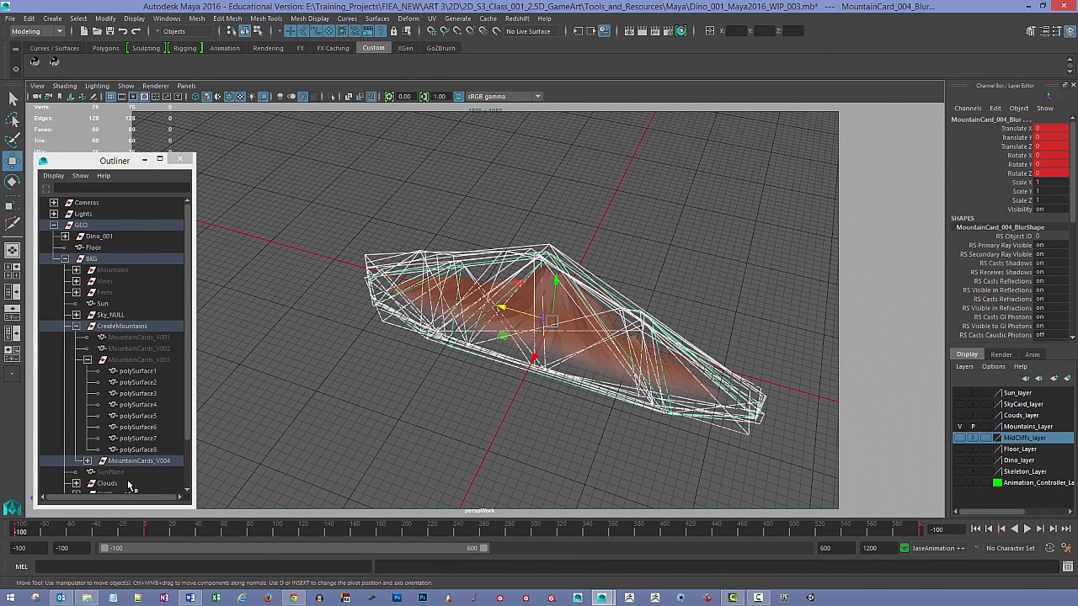
left_click(430, 392)
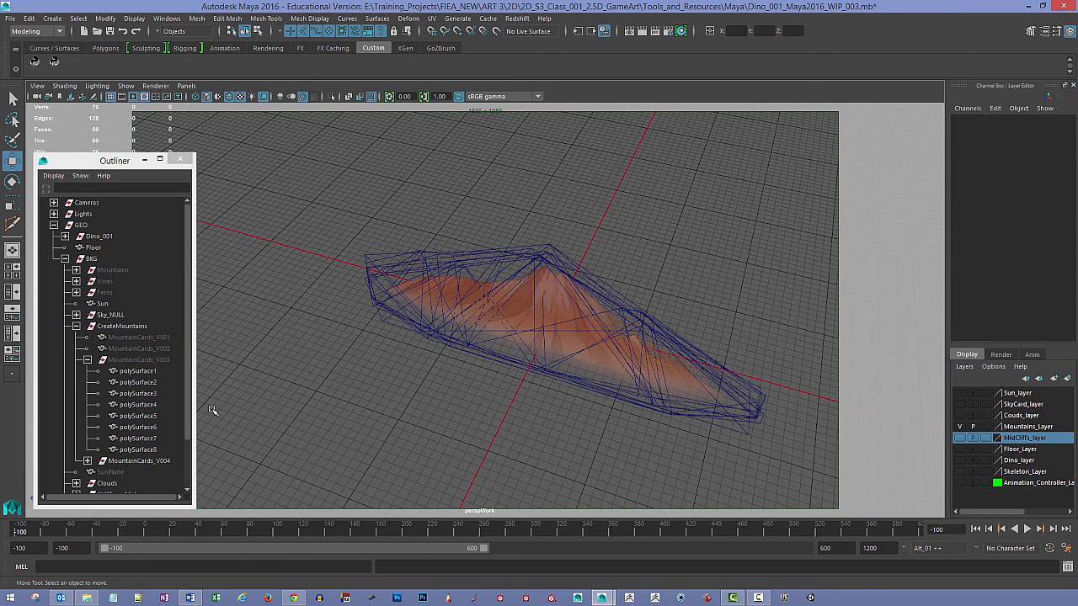
Move the timeline to frame 0 and select MountainCard_001_Sharp in the spread-out mountain arrangement.
left_click_drag(15, 532, 145, 537)
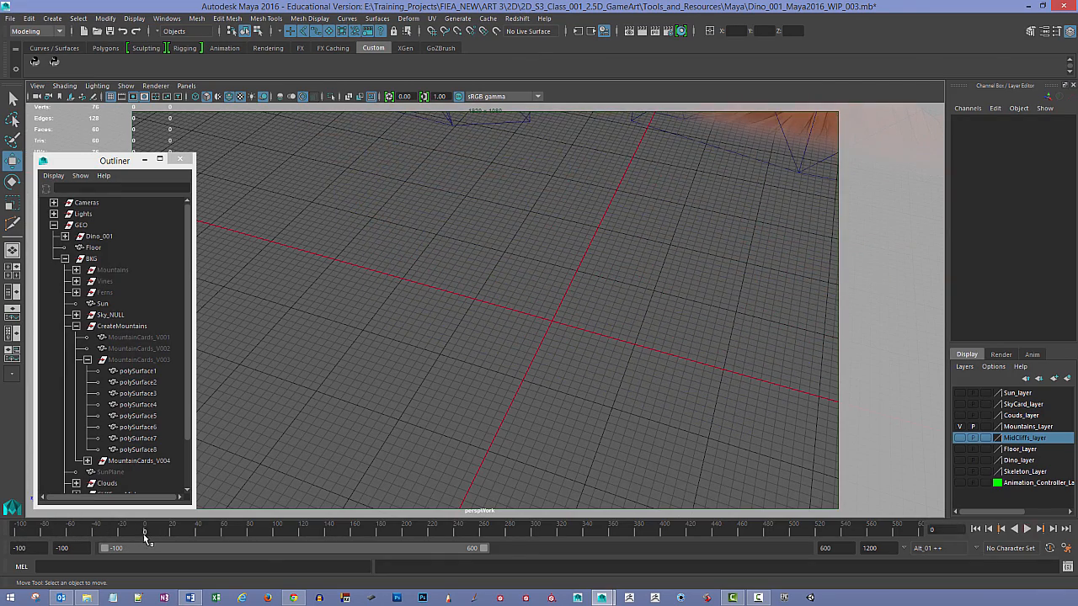
right_click_drag(513, 412, 382, 353, "alt")
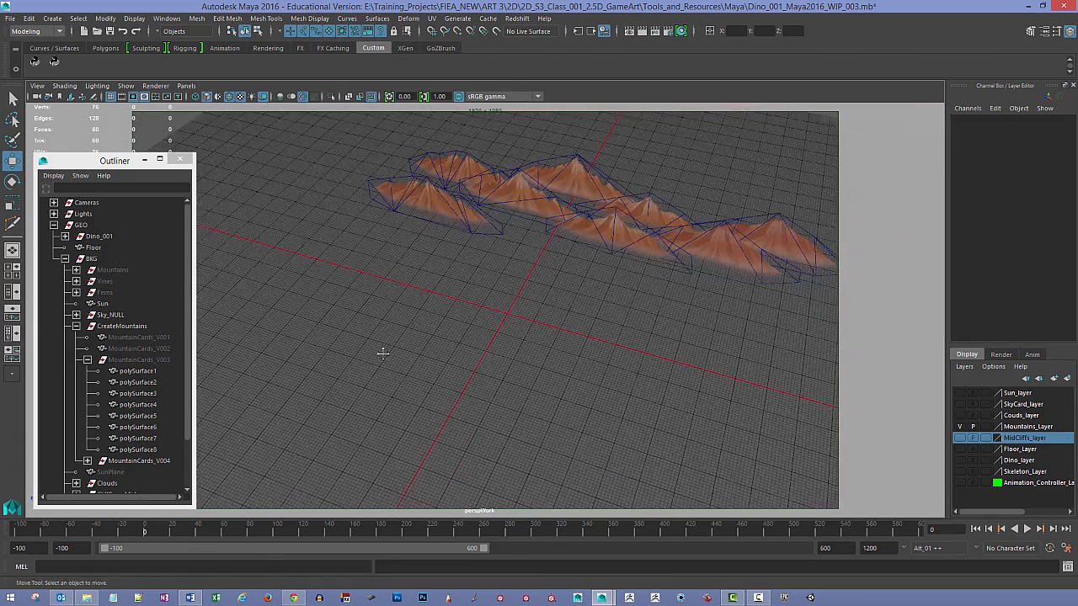
left_click_drag(382, 354, 353, 392, "alt")
right_click_drag(353, 392, 434, 403, "alt")
left_click(311, 267)
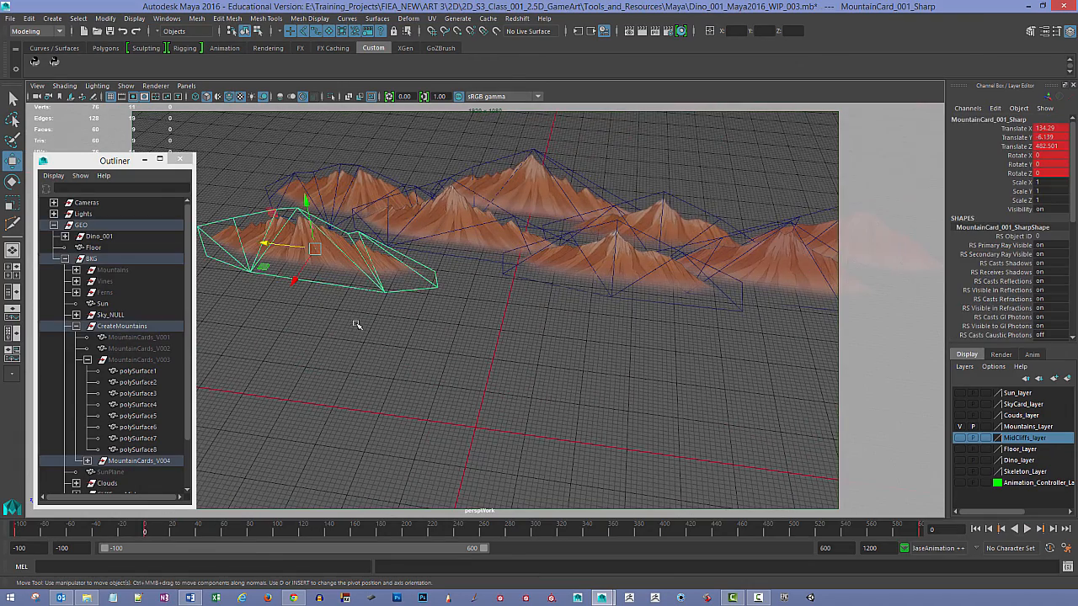
left_click_drag(366, 390, 363, 377, "alt")
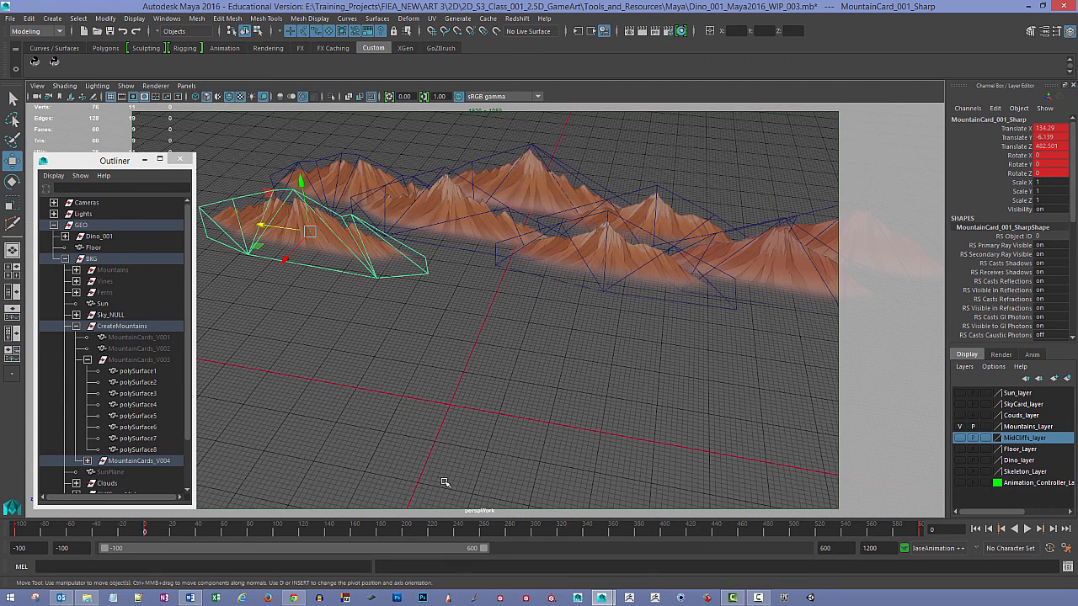
Key Translate X through Rotate Z of MountainCard_001_Sharp at frame 0 and clear the selection.
left_click(1019, 129)
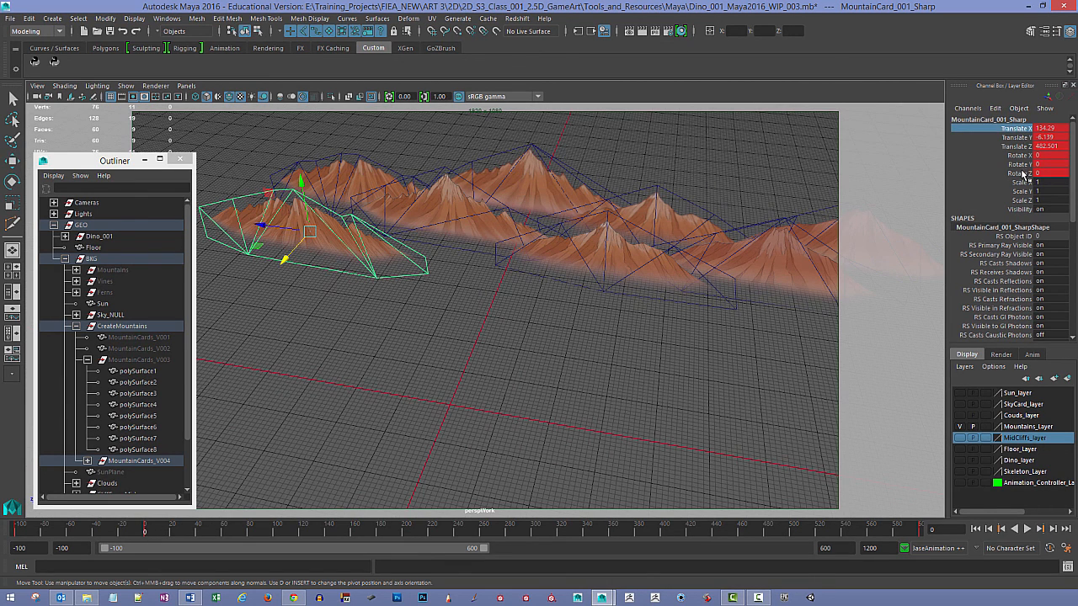
left_click(1022, 174, "shift")
right_click(1021, 174)
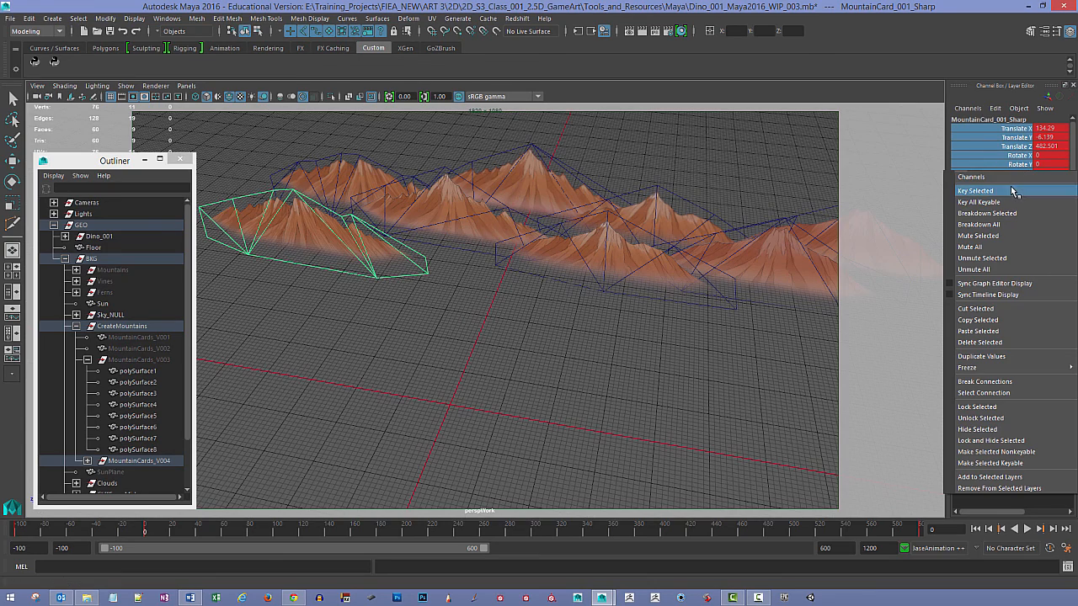
left_click(1013, 191)
left_click(793, 144)
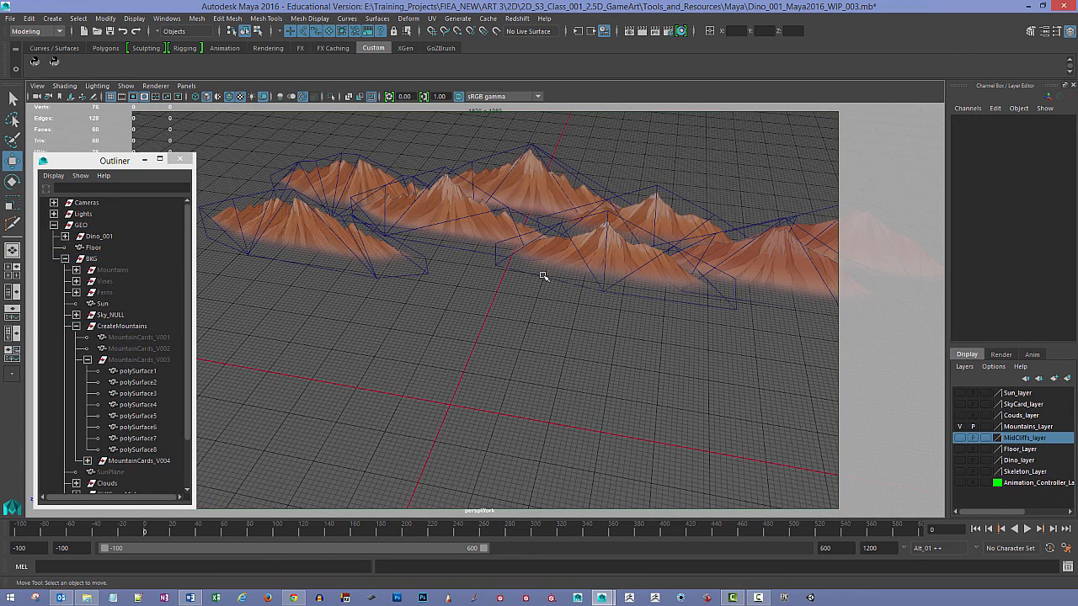
Play the animation with the playback range starting at frame 0, and turn on the visibility of Dino_layer.
key("alt+shift+v")
key("alt+v")
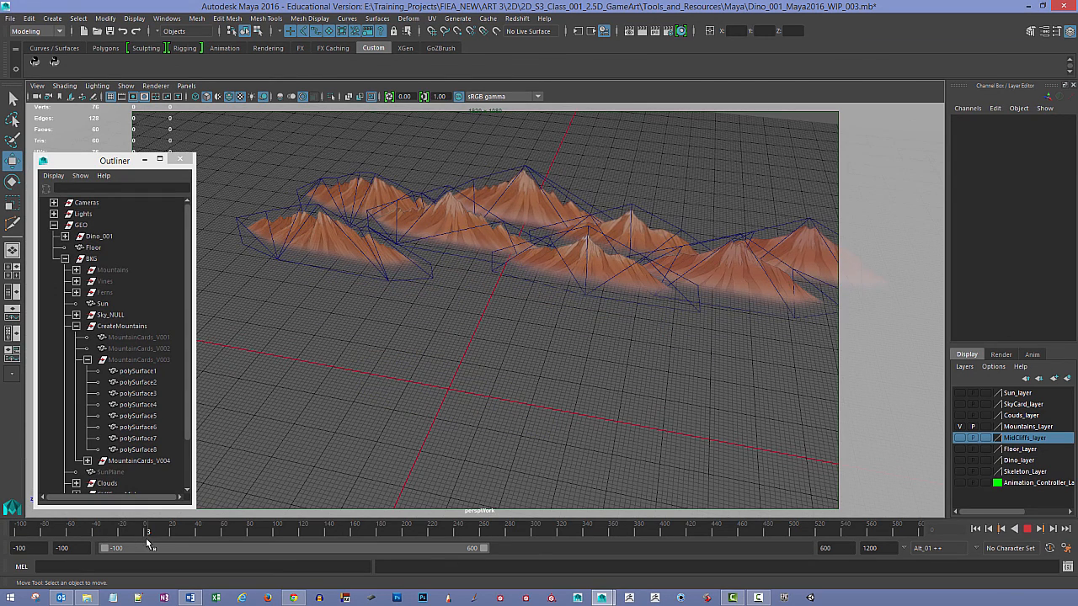
key("alt+v")
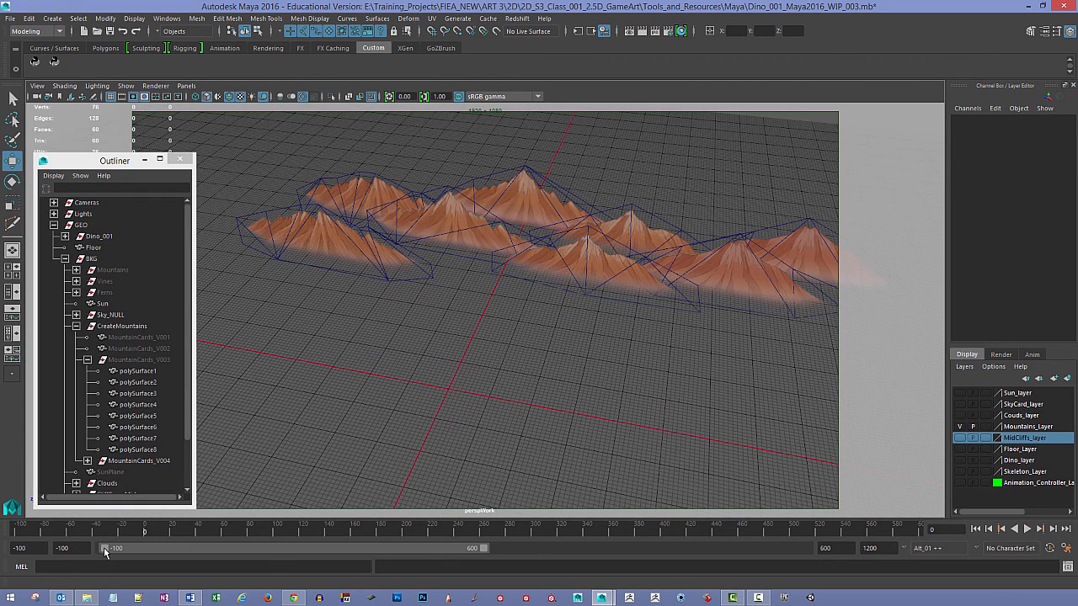
left_click_drag(69, 547, 114, 559)
key("alt+v")
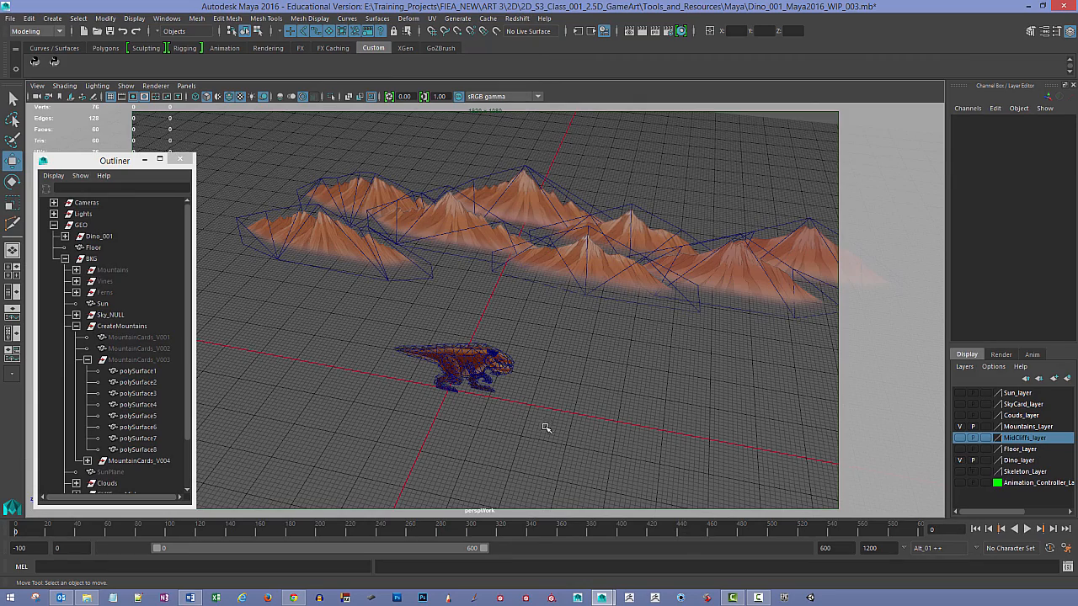
Inspect the dino up close and then from a low angle against the layered mountain cards.
left_click_drag(505, 447, 497, 399, "alt")
right_click_drag(498, 399, 640, 493, "alt")
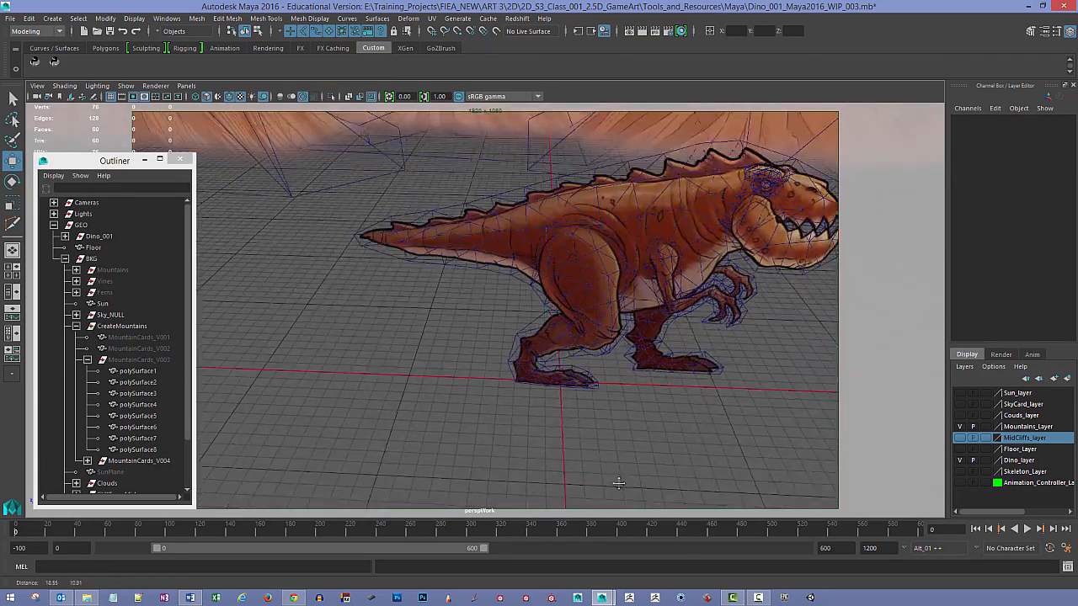
left_click_drag(640, 492, 627, 471, "alt")
right_click_drag(628, 471, 536, 466, "alt")
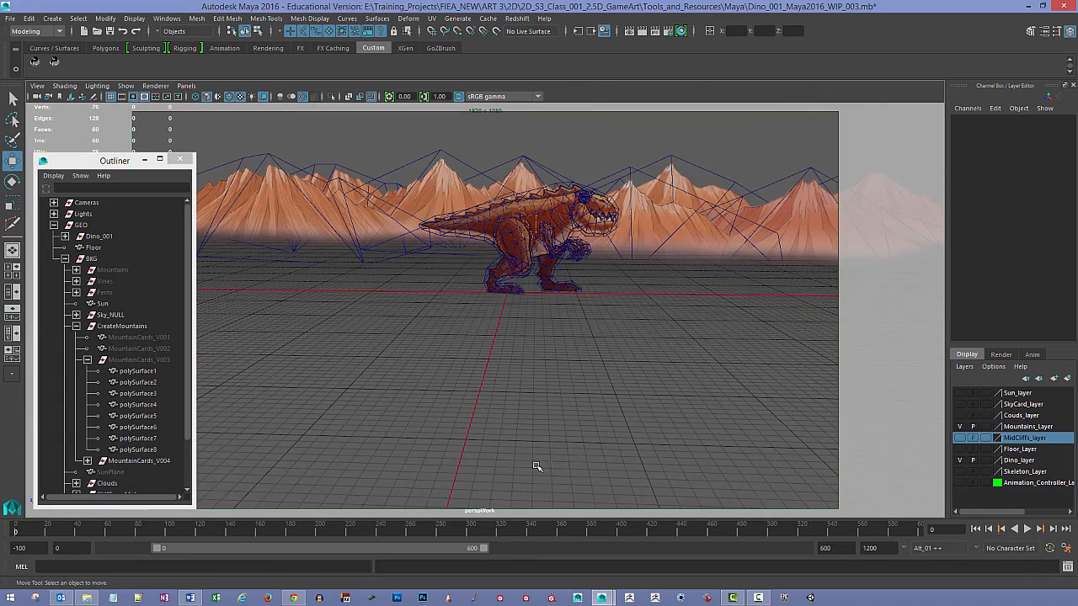
Scrub through the animation timeline and view the dino against the mountain cards.
left_click_drag(12, 530, 267, 550)
mouse_move(403, 440)
left_mouse_down("alt")
mouse_move(413, 424)
mouse_move(396, 428)
mouse_move(414, 433)
mouse_move(396, 445)
mouse_move(404, 453)
left_mouse_up("alt")
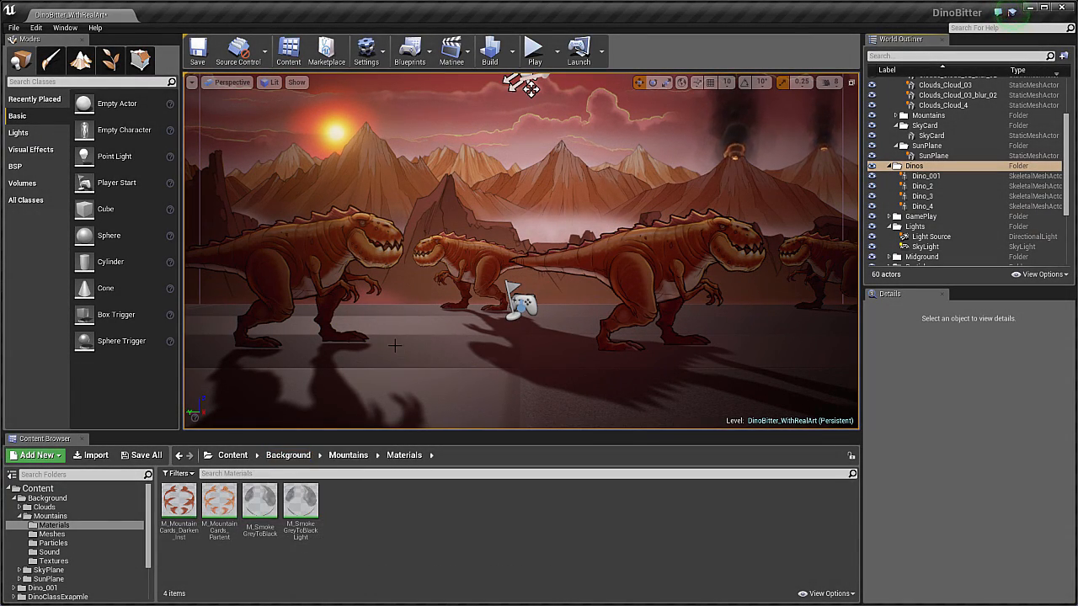
Switch to the DinoBitter level in Unreal Editor, select the floor Cube, and run a short play test of the level.
right_click_drag(527, 341, 467, 421)
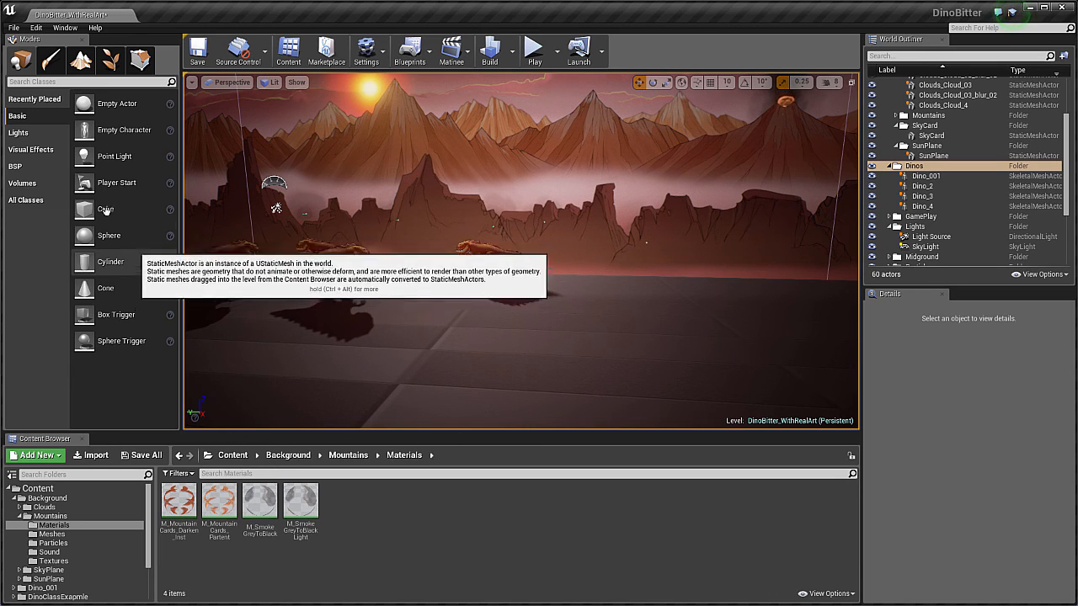
left_click(529, 347)
scroll(977, 421, "up", 5)
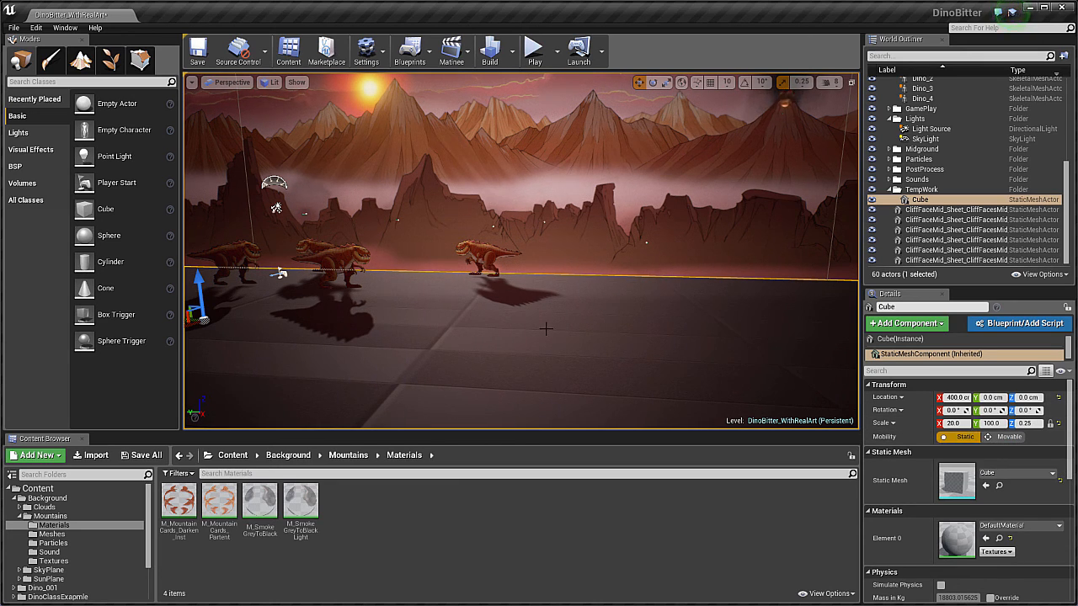
left_click(533, 52)
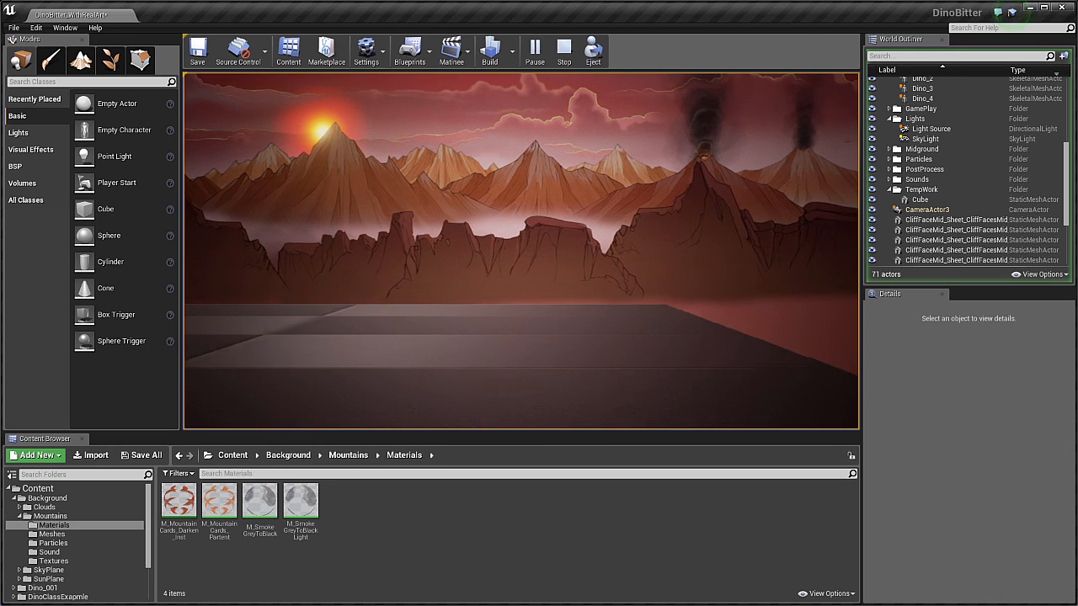
key("Escape")
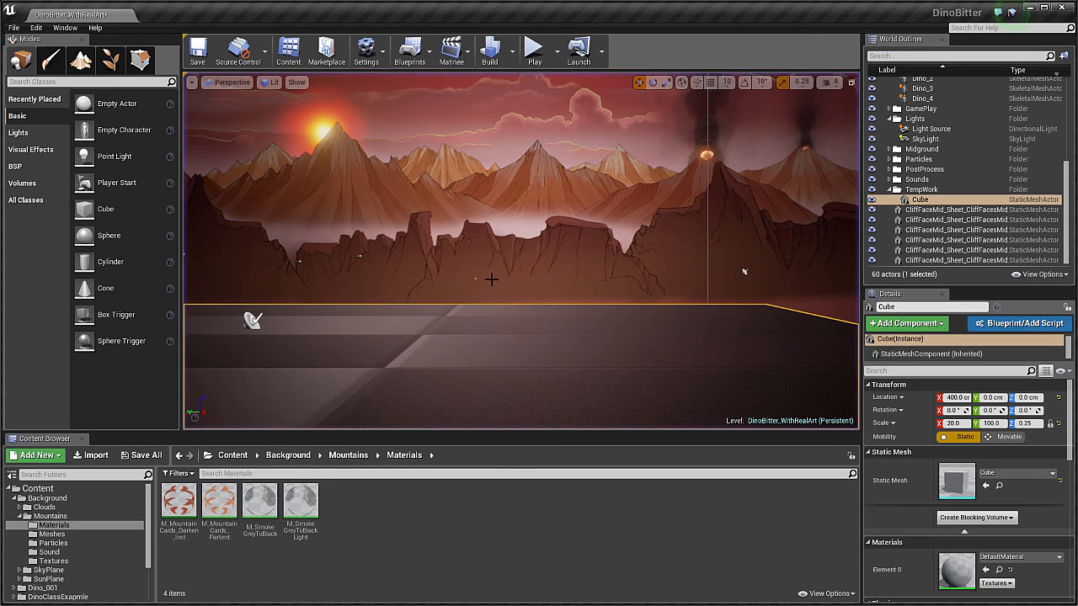
Select the CliffFacesMid_006 card and inspect from the side how the midground cliff cards are spaced in depth.
left_click(477, 261)
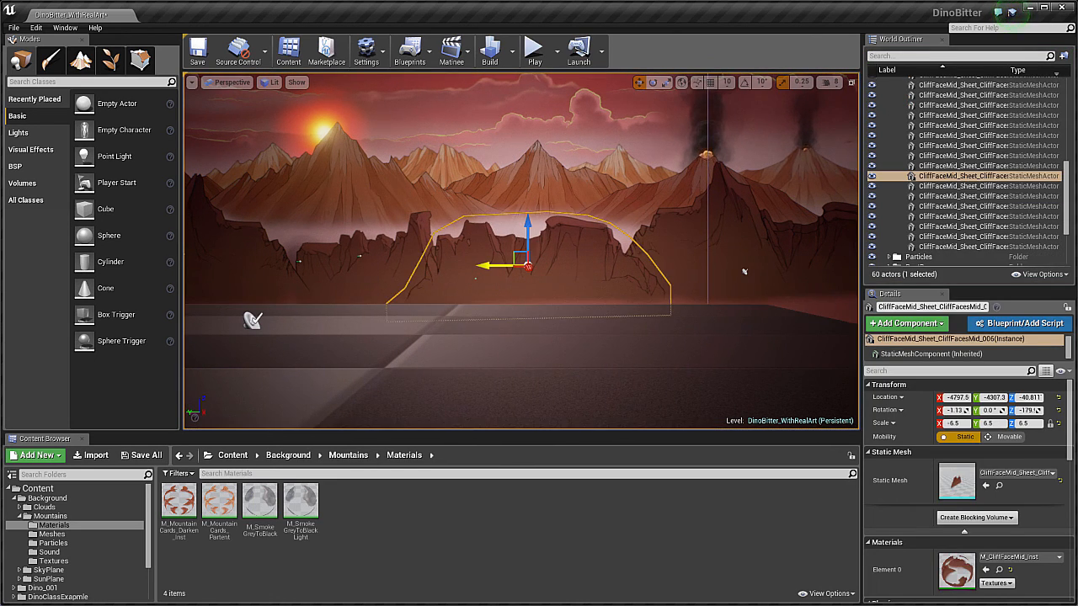
left_click_drag(477, 262, 522, 87)
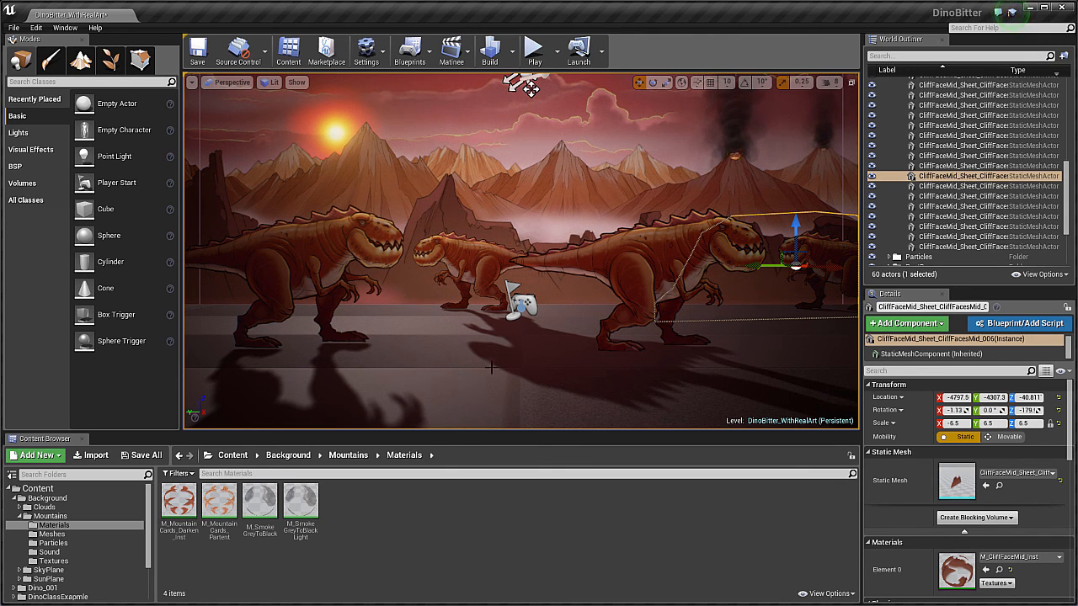
right_click_drag(491, 367, 632, 340)
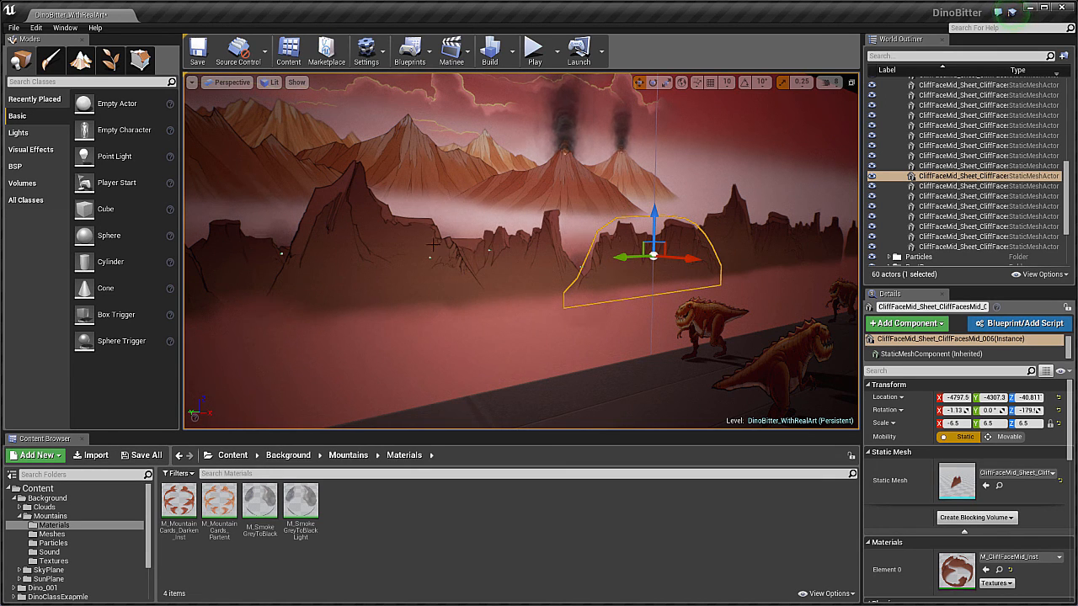
right_click_drag(434, 244, 405, 251)
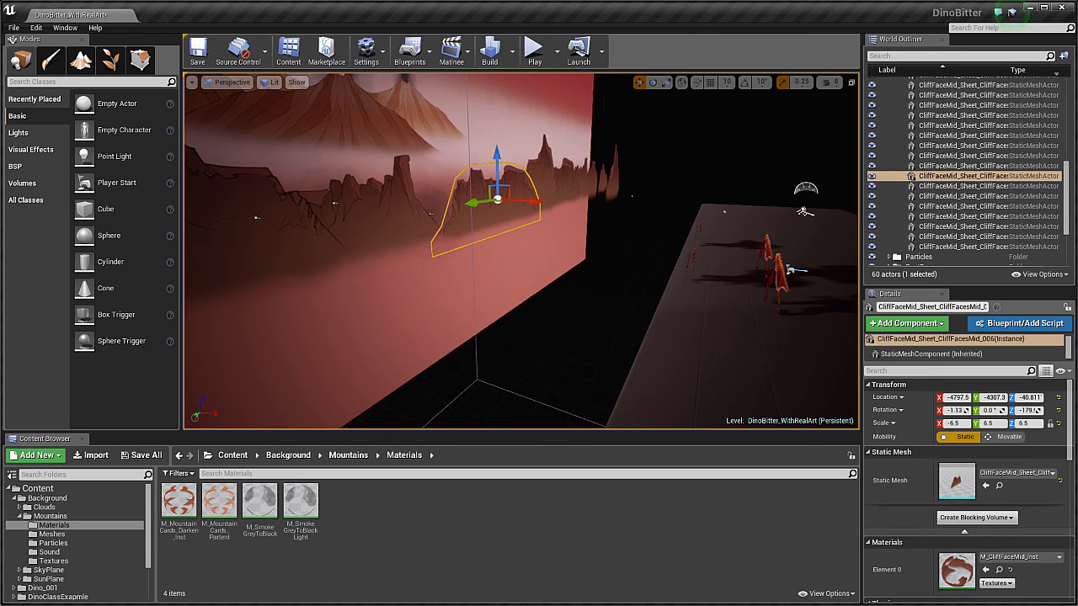
right_click_drag(521, 251, 575, 273)
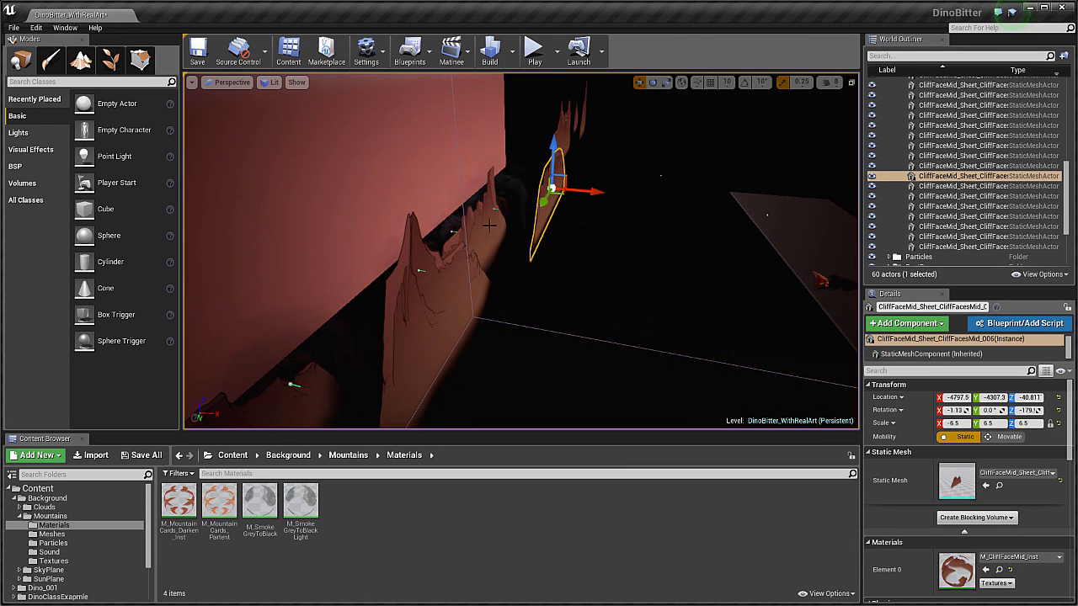
right_click_drag(488, 225, 431, 230)
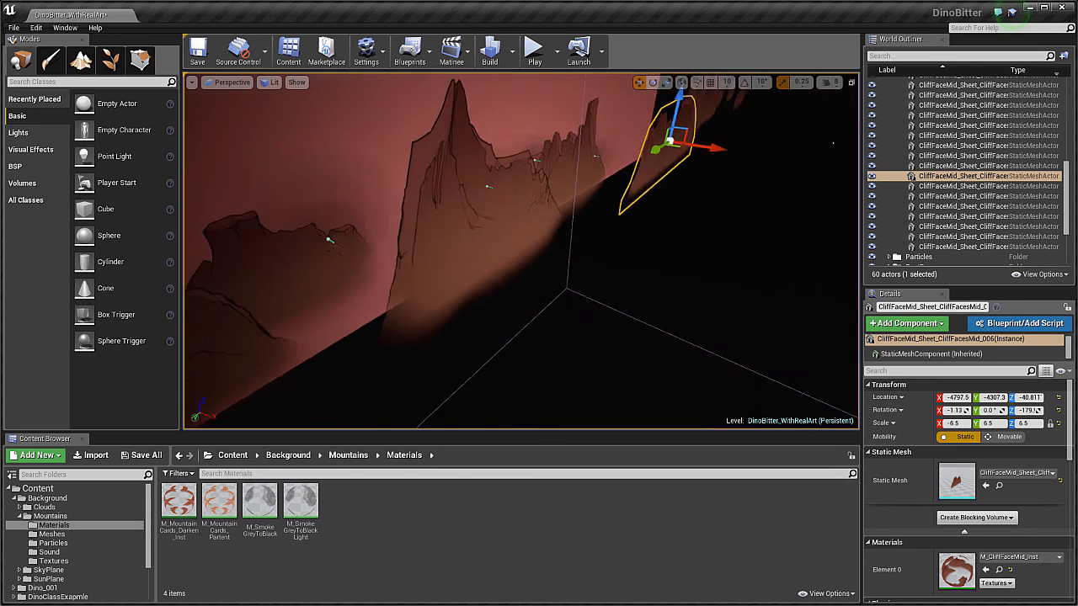
right_click_drag(572, 233, 526, 234)
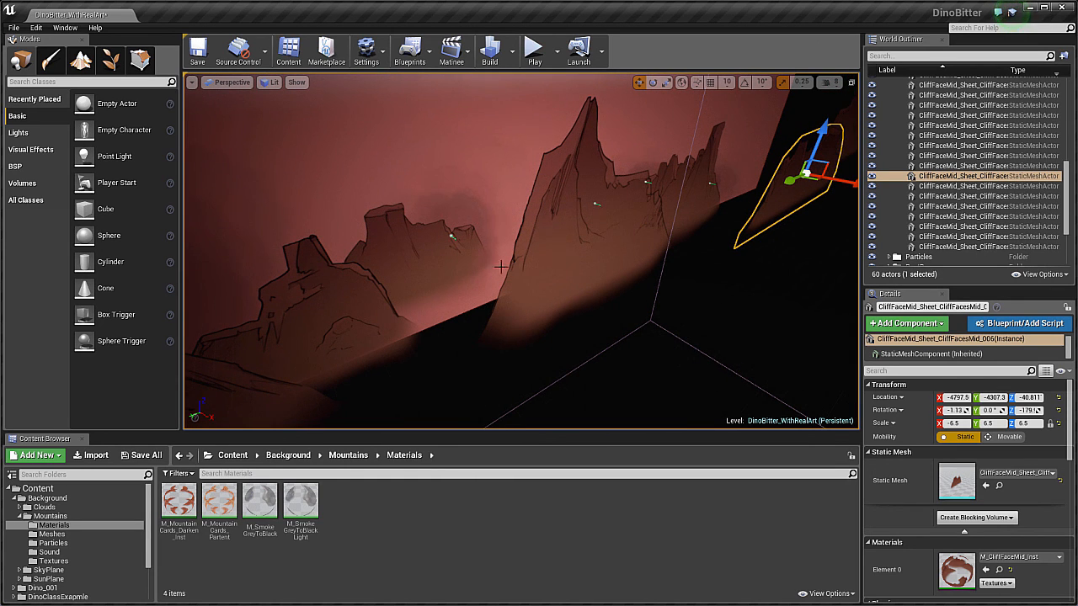
right_click_drag(564, 284, 654, 335)
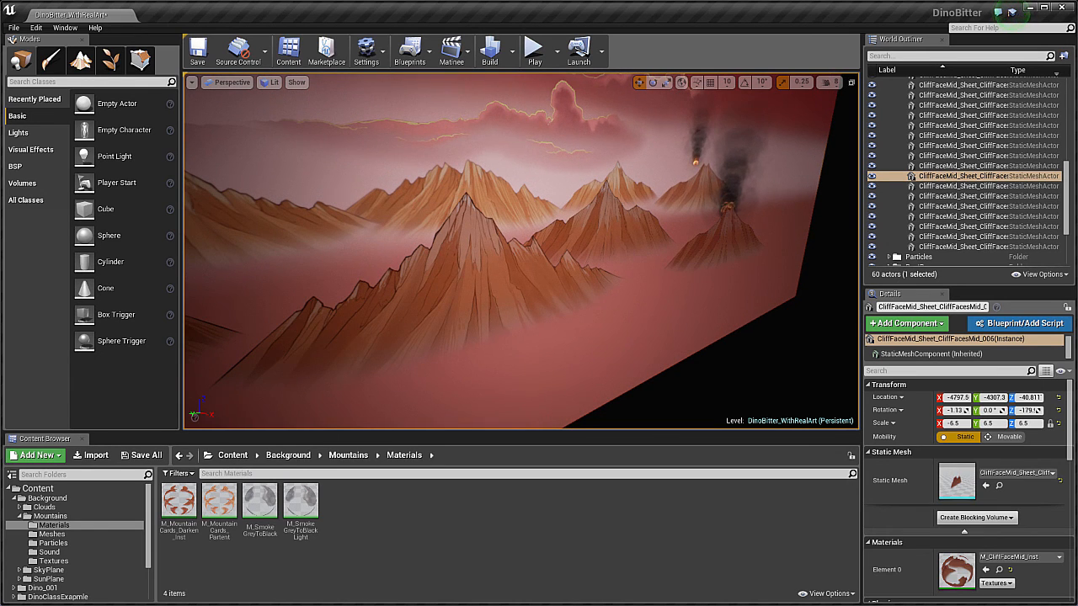
Select the MountainCard_001_Sharp4 card and examine the depth spacing of the front and back mountain cards against the sky card.
left_click(765, 370)
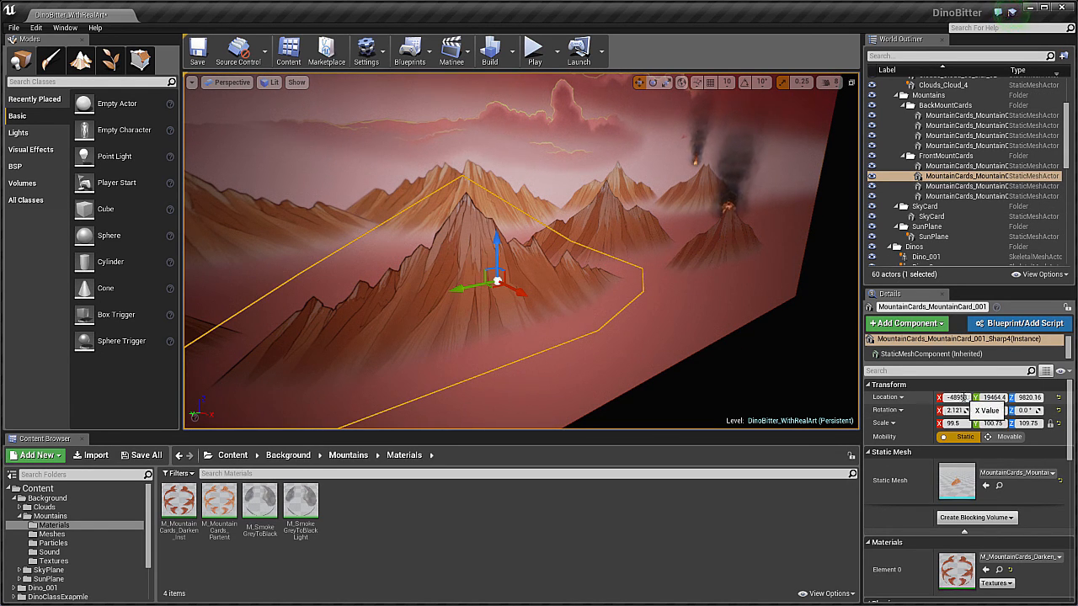
right_click_drag(630, 316, 828, 396)
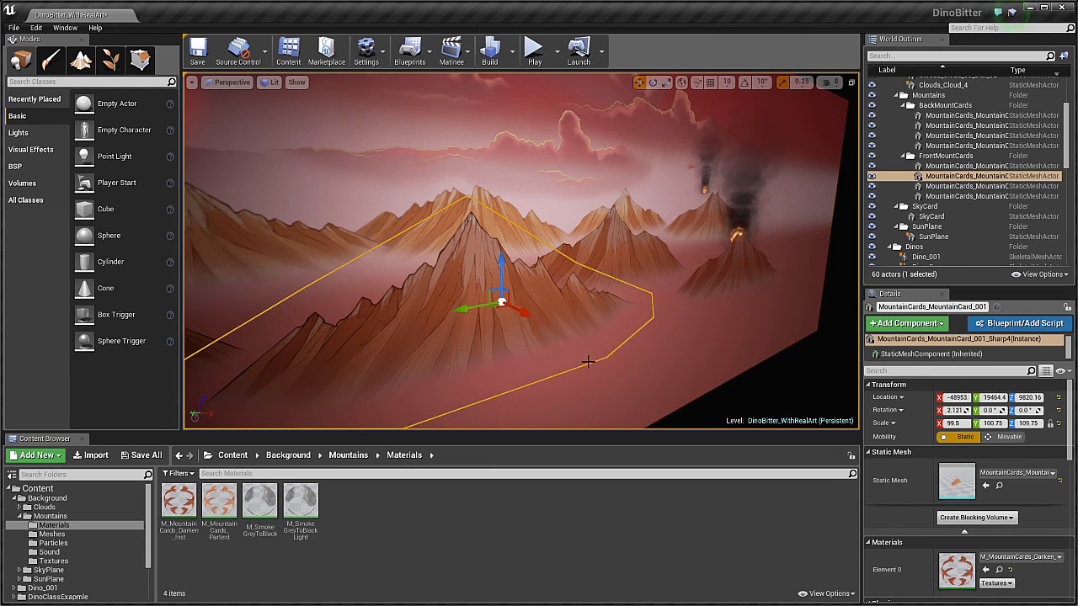
right_click_drag(632, 304, 508, 180)
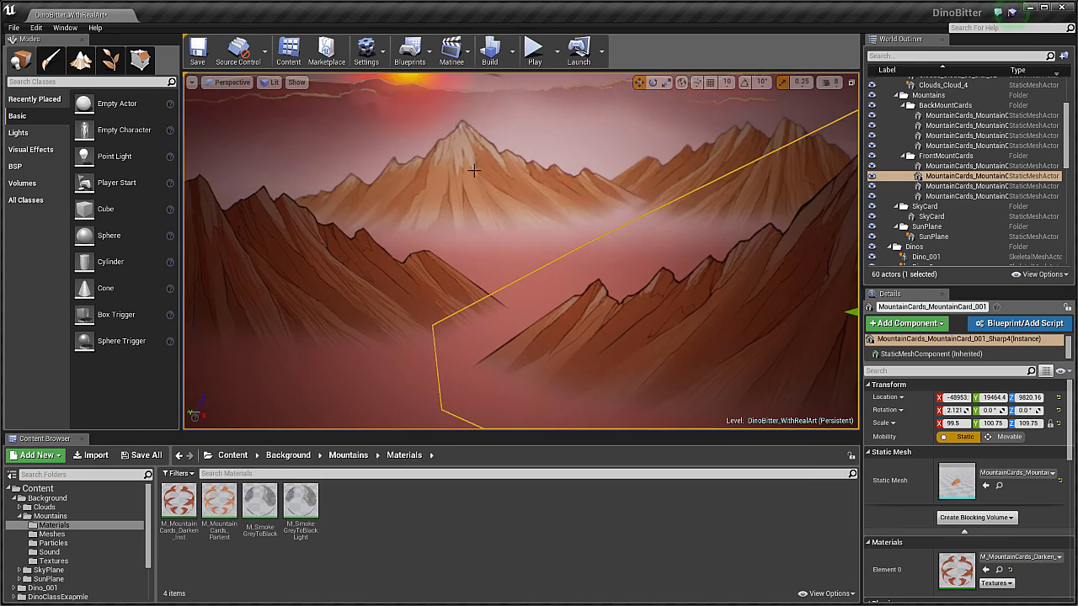
right_click_drag(422, 247, 714, 278)
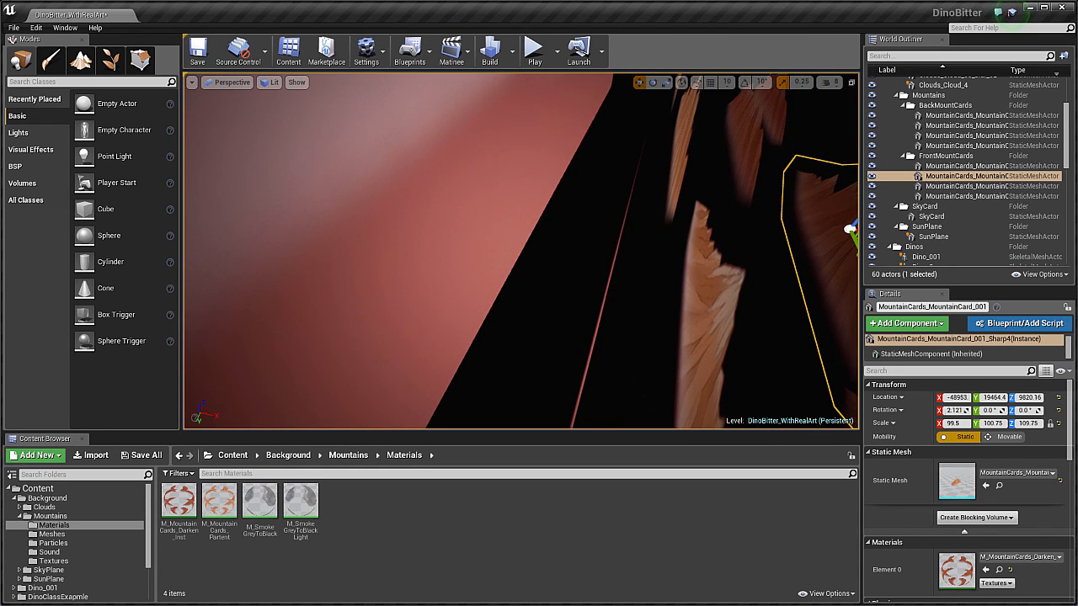
key("f")
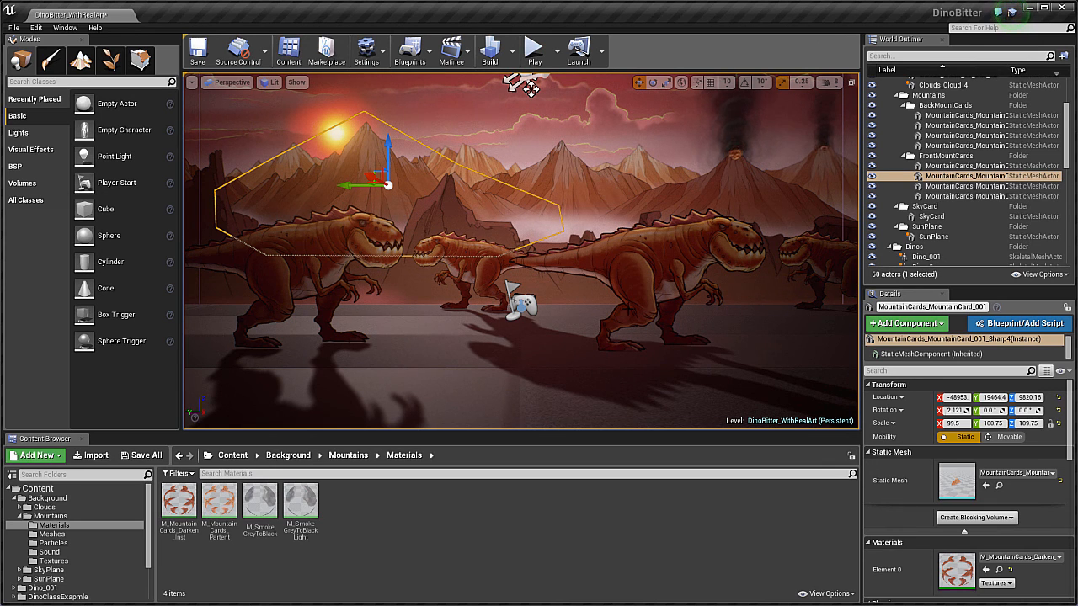
Play the level and run the dino past the background to check the parallax, ending the play session.
key("alt+p")
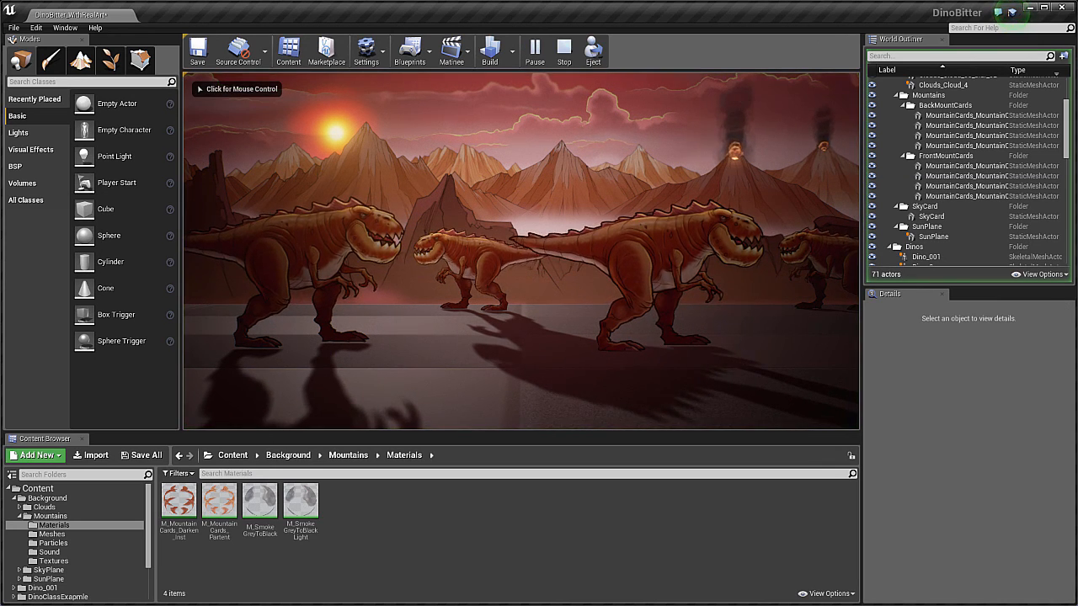
left_click(521, 251)
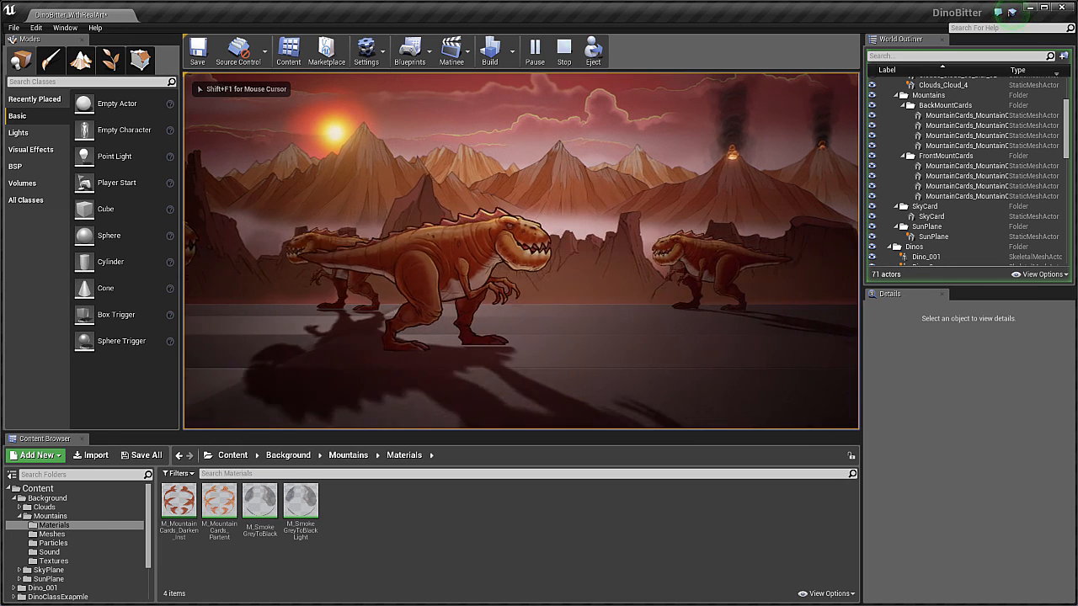
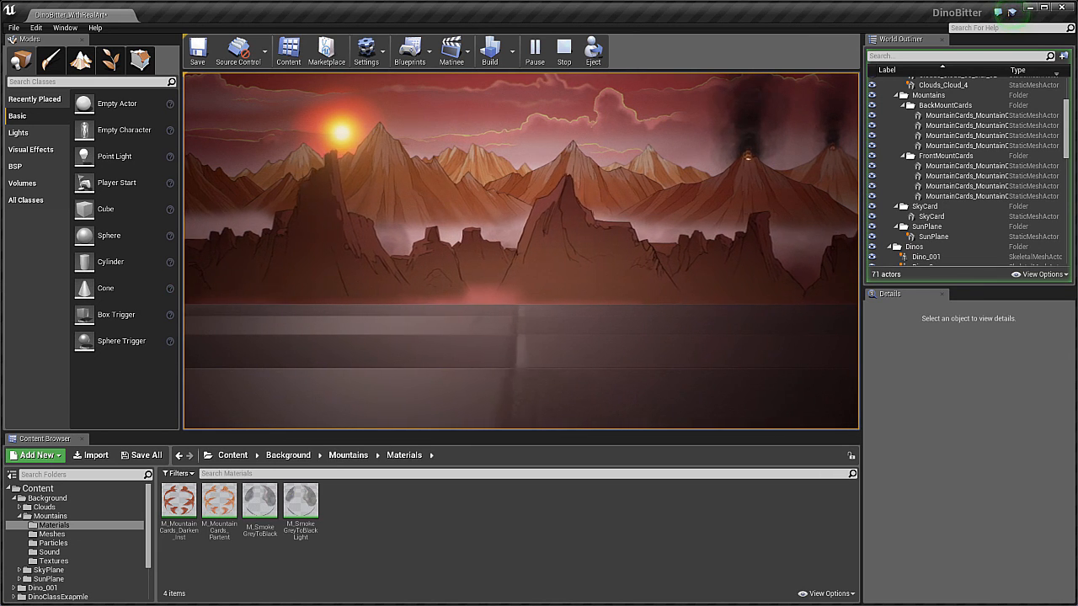
key("Escape")
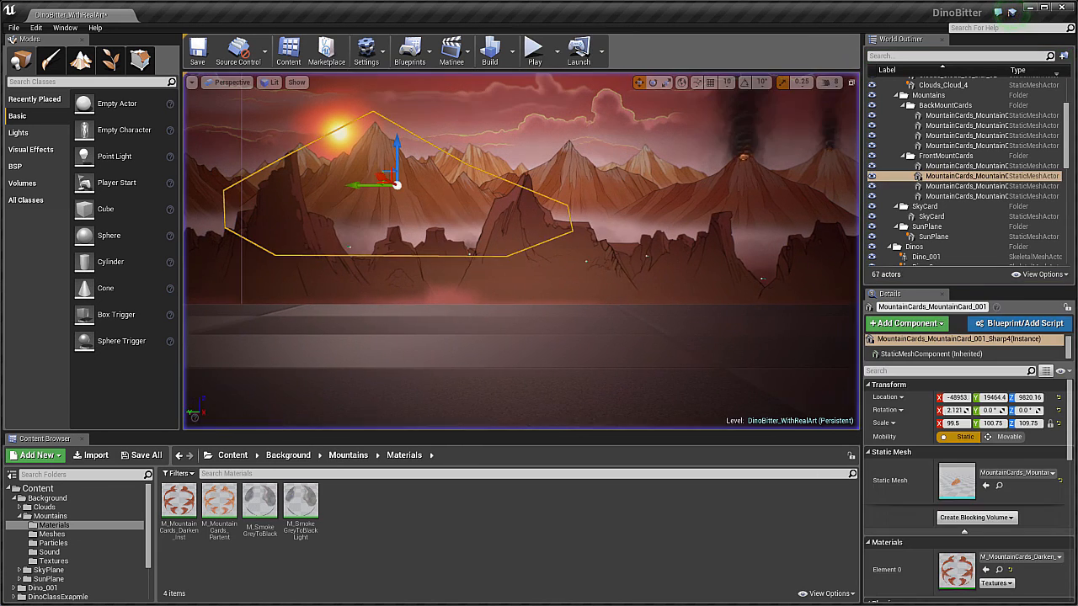
Try moving the CliffFacesMid_003 card back in depth to X -7464.3, and undo the move.
right_click_drag(629, 306, 629, 362)
key("w")
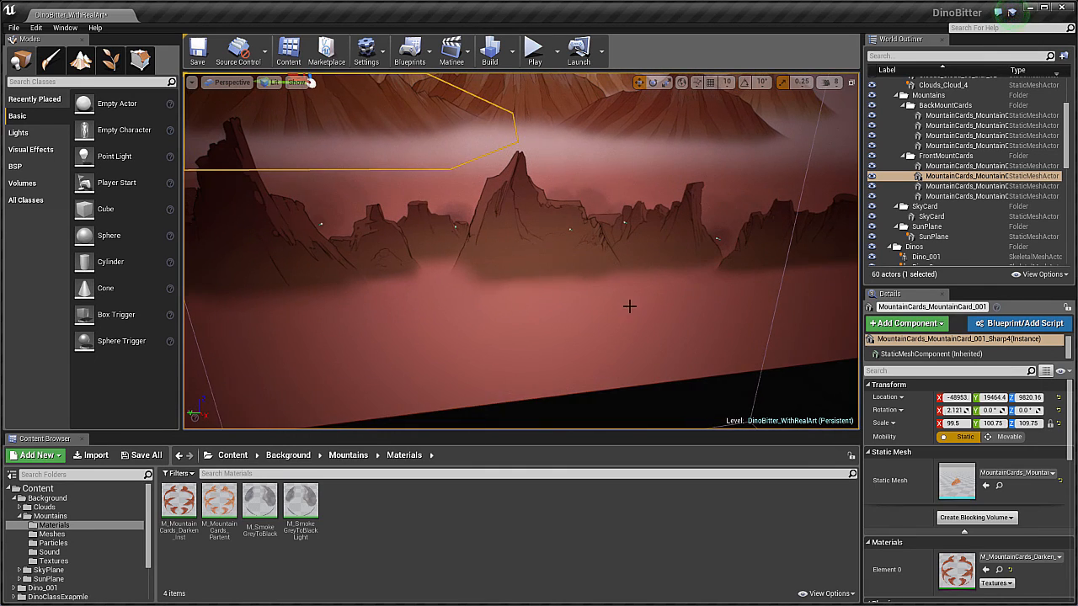
left_click(435, 217)
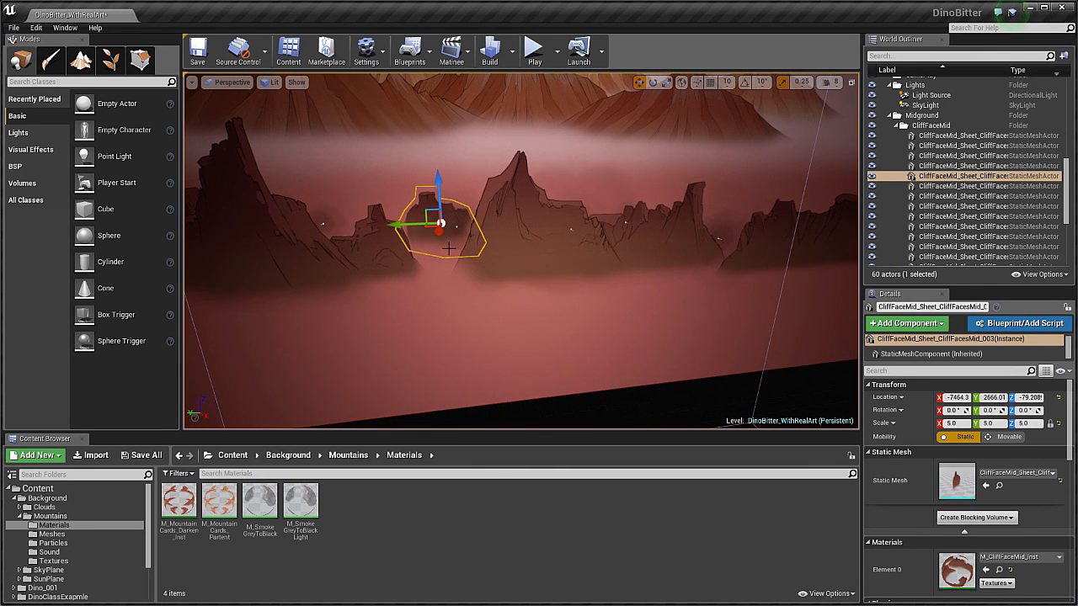
key("ctrl+z")
Examine the CliffFacesMid_003 card's depth among the neighbouring cliffs from the side and from behind the dinos.
right_click_drag(452, 250, 471, 210)
key("a")
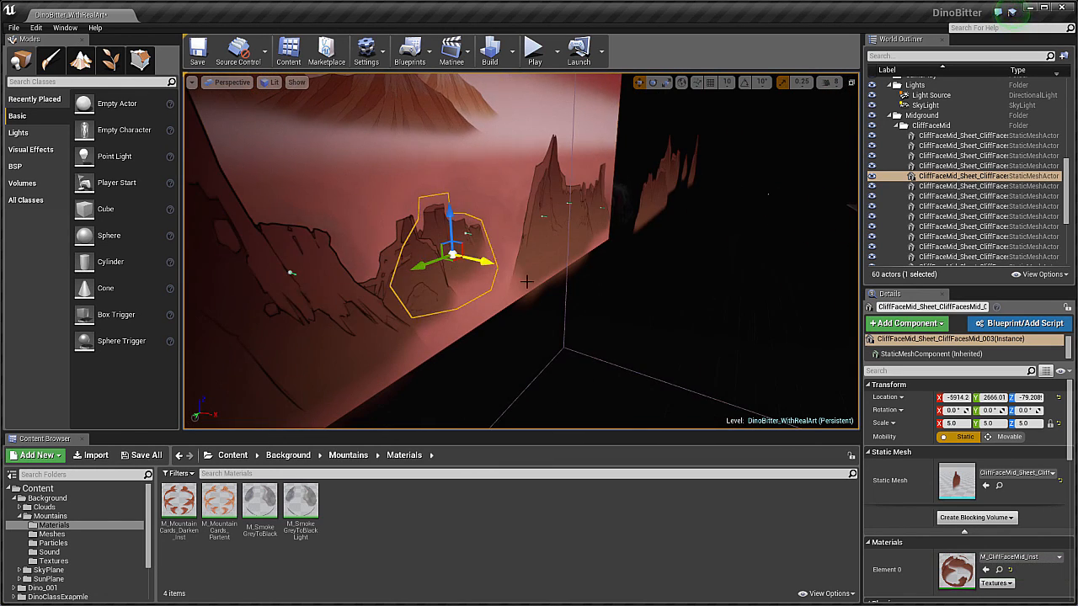
right_click_drag(526, 281, 505, 259)
key("d")
right_click_drag(583, 278, 658, 277)
scroll(623, 289, "down", 5)
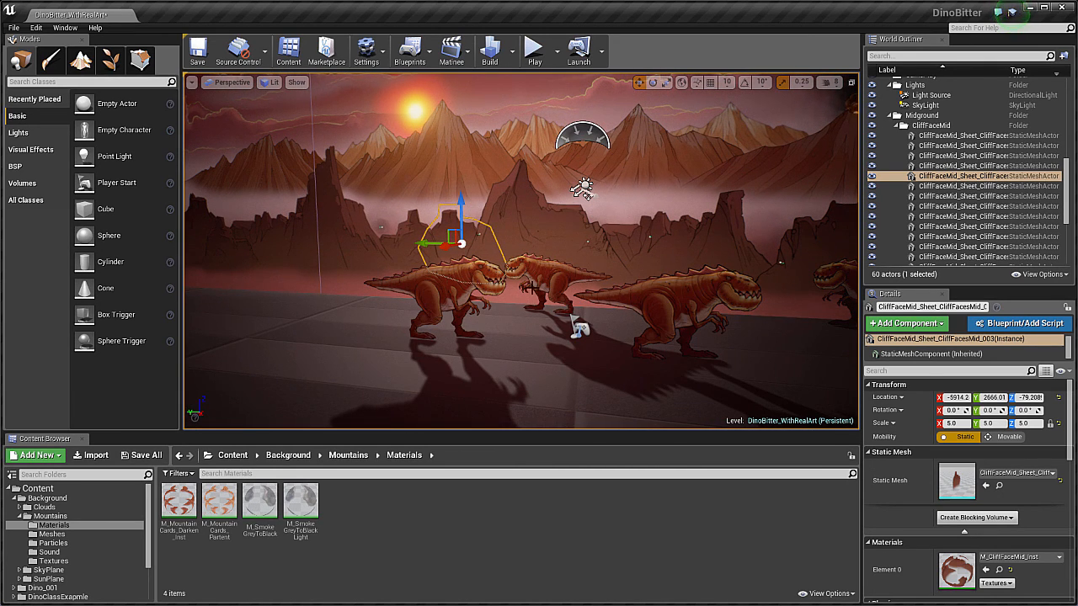
right_click_drag(496, 296, 522, 286)
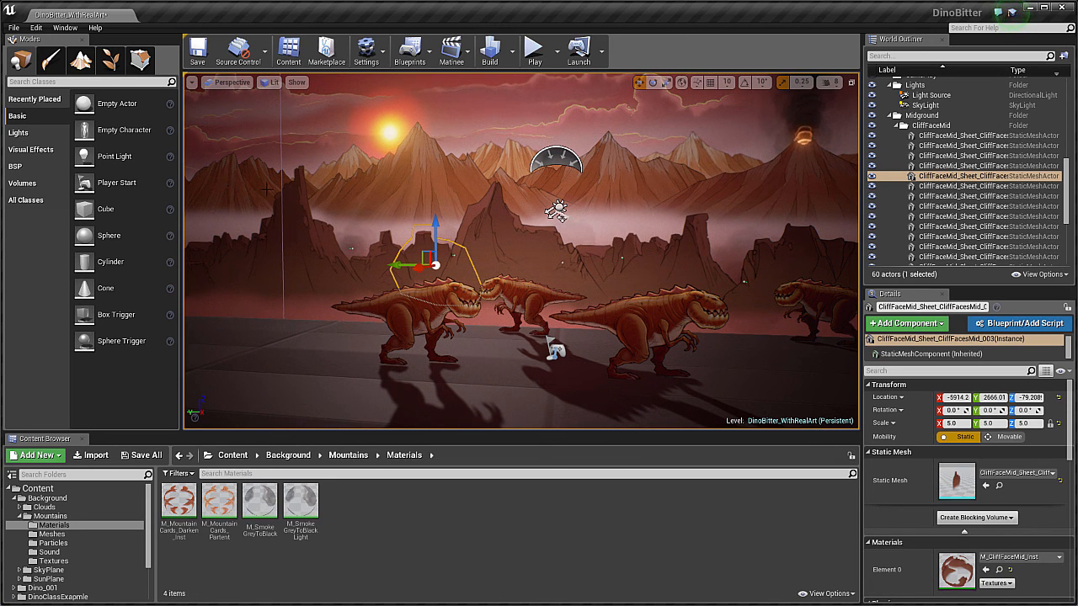
Open the Rendering section of the project settings and review the Translucent Sort Policy and Translucent Sort Axis.
left_click(37, 28)
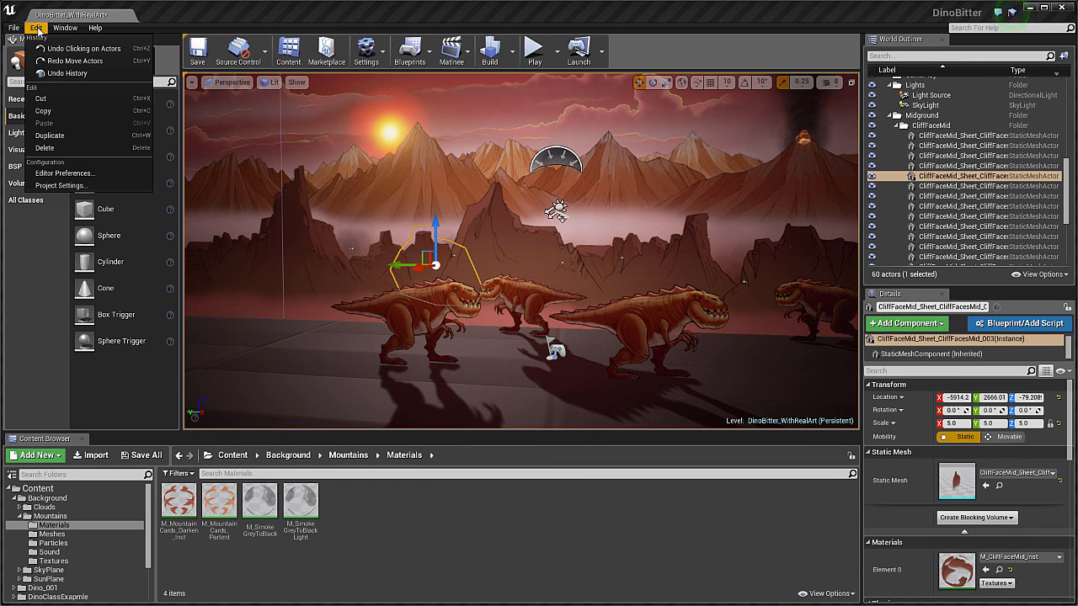
left_click(89, 186)
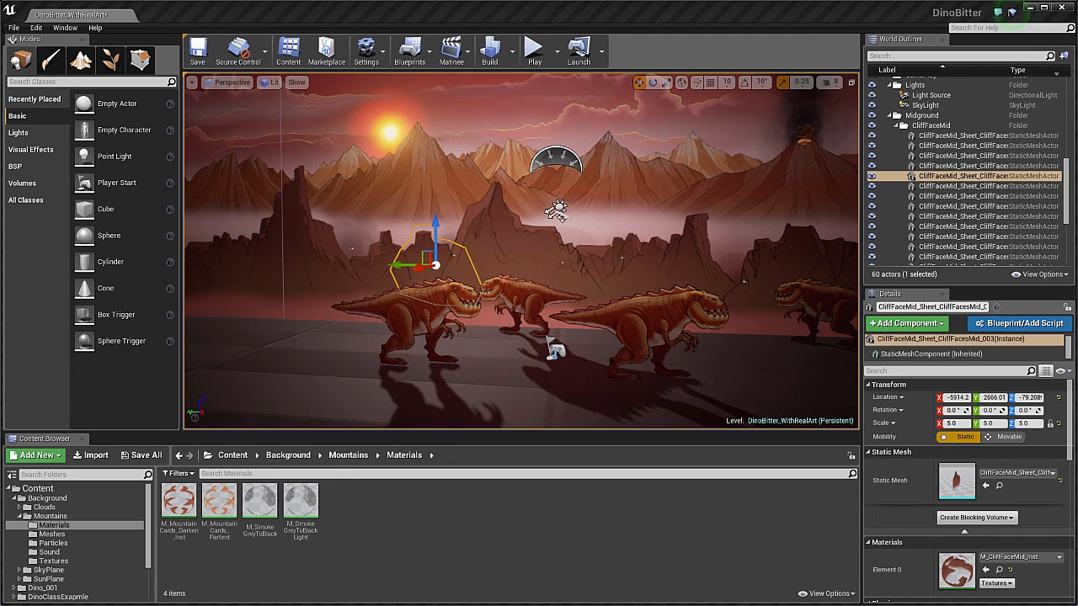
left_click_drag(50, 143, 721, 83)
left_click_drag(293, 254, 293, 317)
left_click(239, 314)
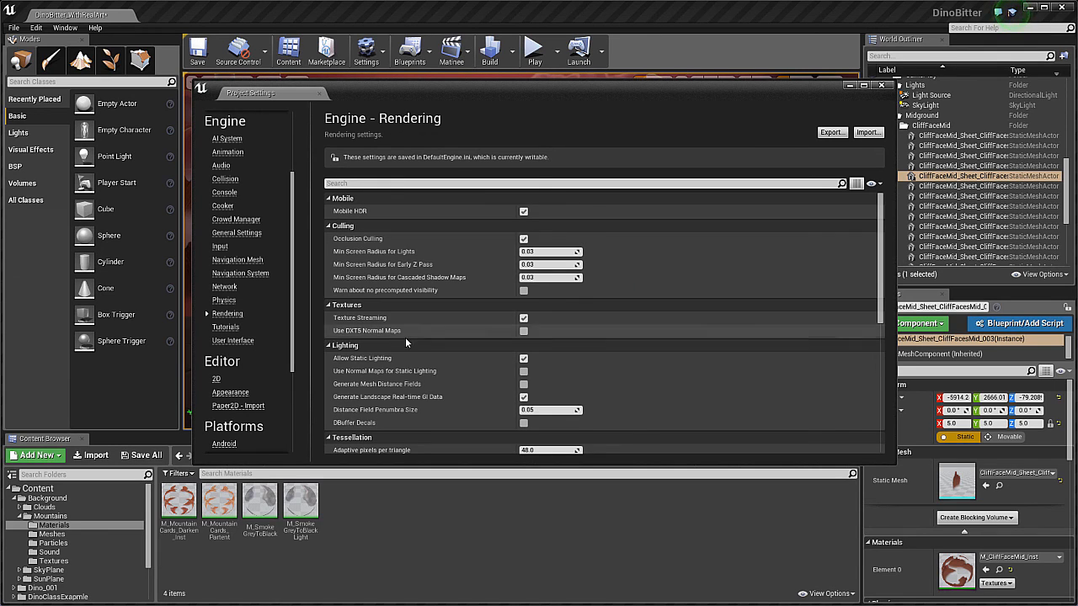
scroll(459, 378, "down", 3)
scroll(460, 378, "down", 1)
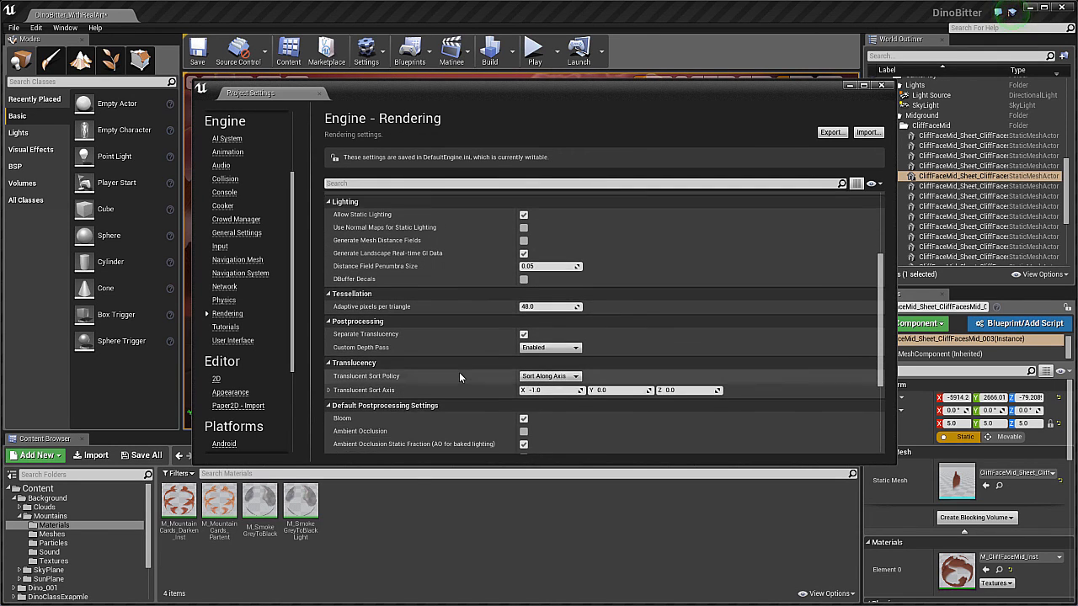
scroll(458, 372, "down", 1)
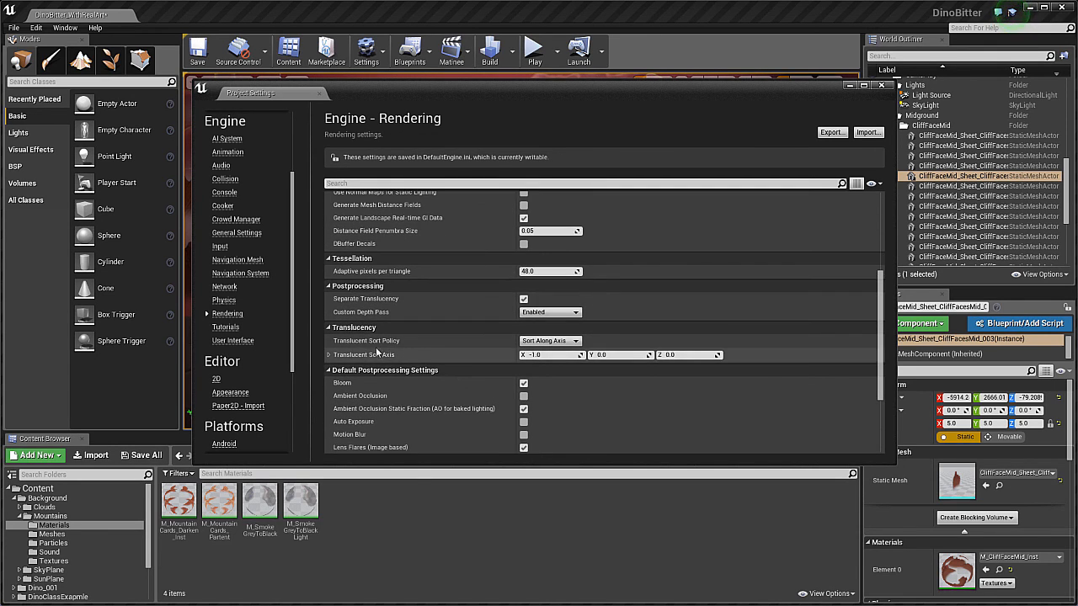
left_click_drag(402, 98, 437, 187)
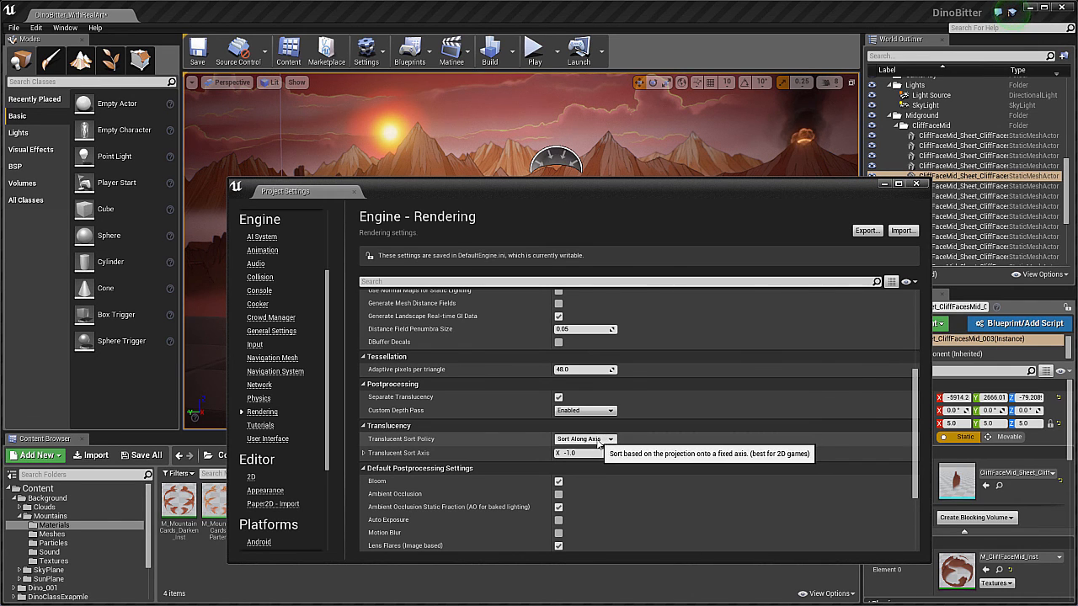
left_click_drag(446, 192, 586, 169)
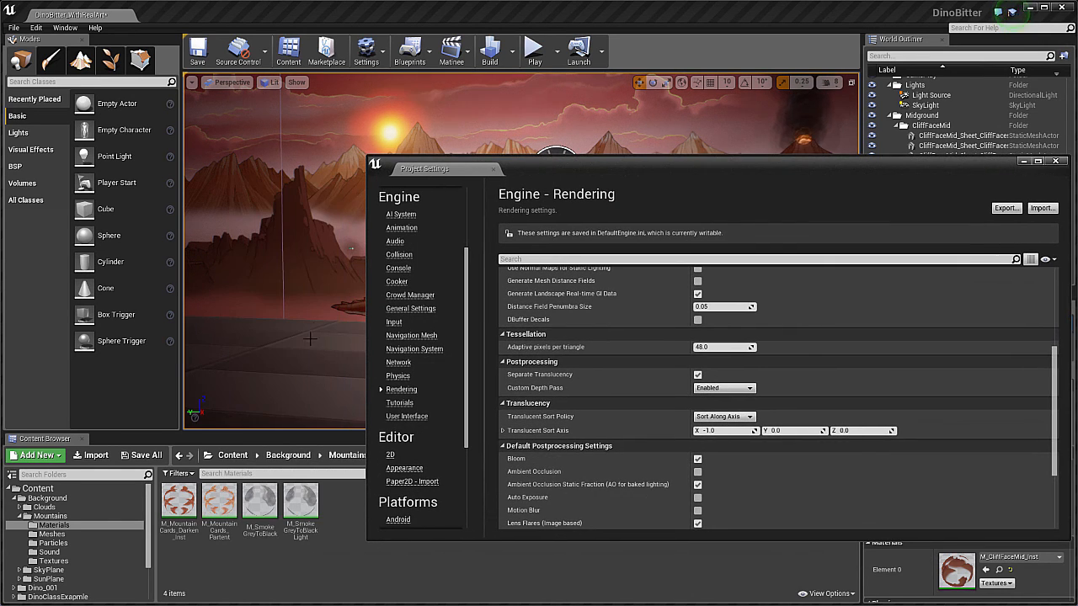
Compare the Translucent Sort Axis values with the level's X axis and the depth layering of the cliff cards.
right_click_drag(274, 252, 310, 327)
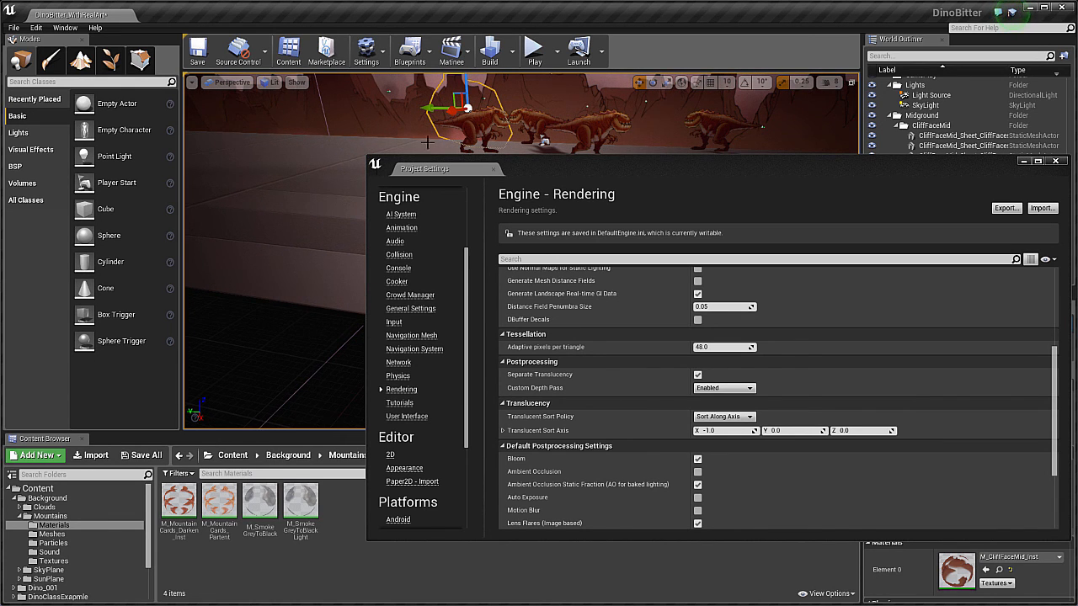
left_click_drag(465, 165, 382, 199)
right_click_drag(395, 135, 403, 137)
right_click_drag(257, 186, 257, 186)
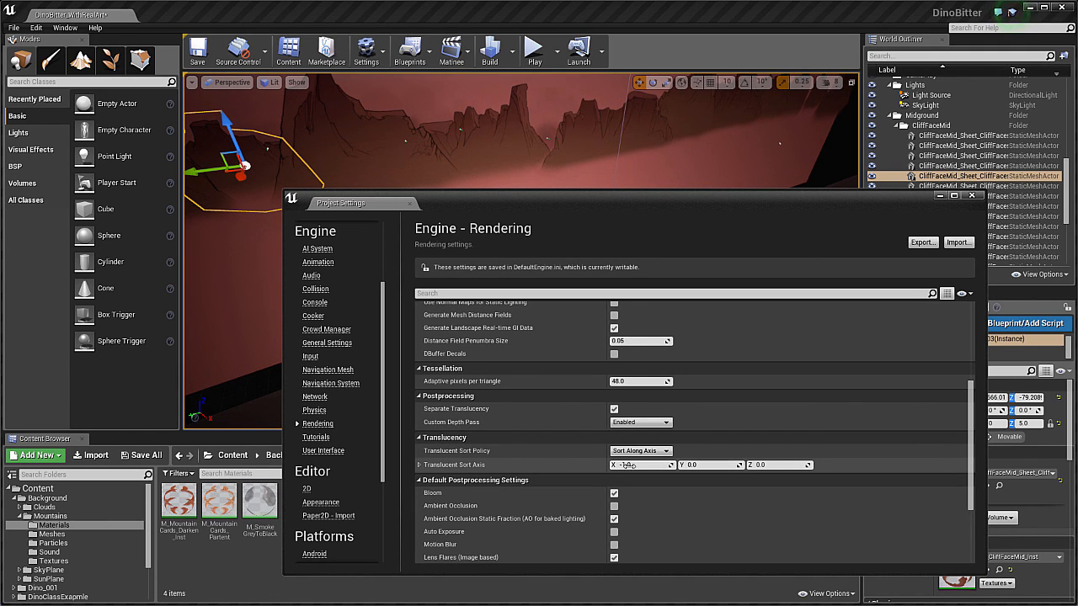
right_click_drag(522, 134, 522, 93)
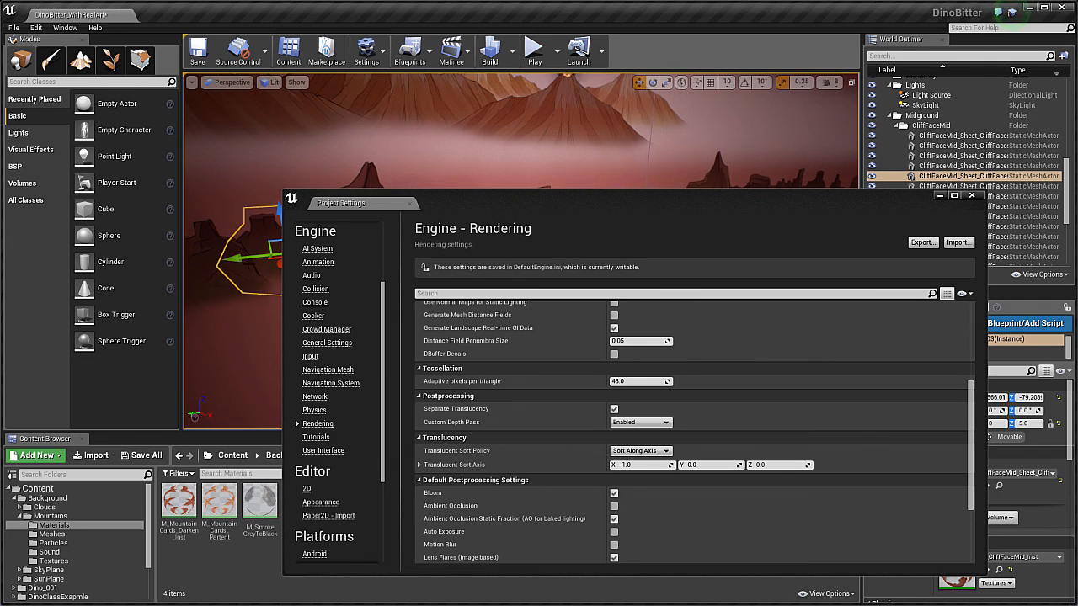
left_click_drag(453, 210, 481, 292)
right_click_drag(400, 189, 389, 120)
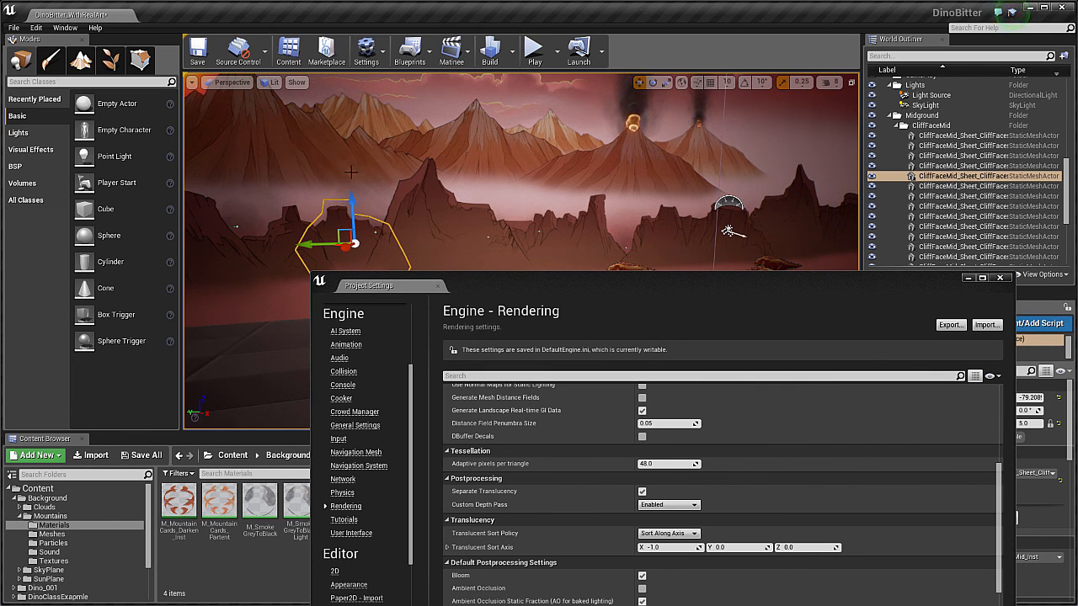
right_click_drag(350, 172, 371, 198)
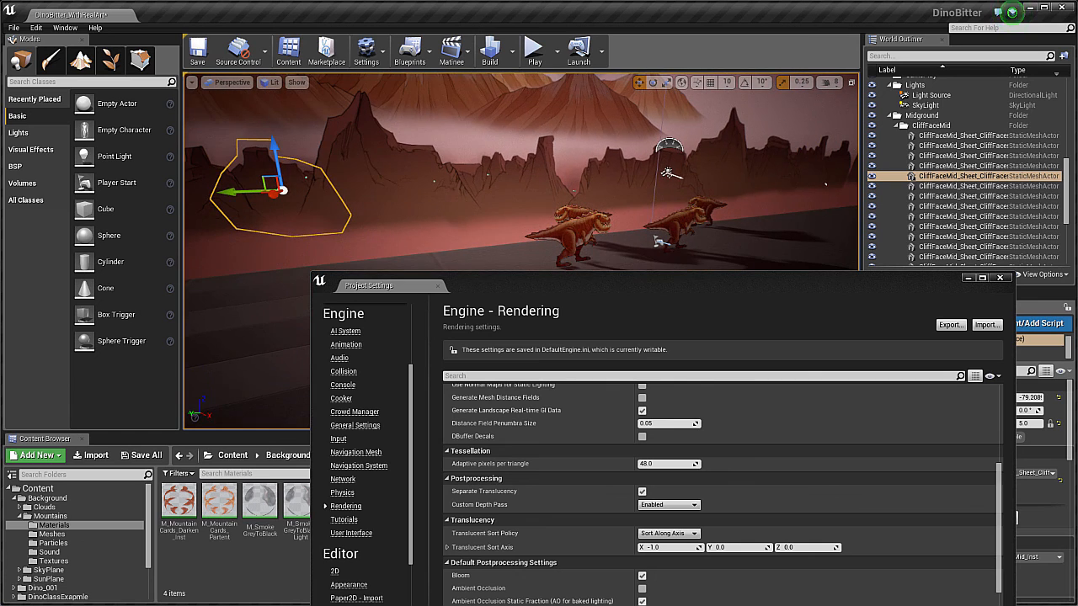
left_click(541, 302)
left_click_drag(548, 290, 505, 148)
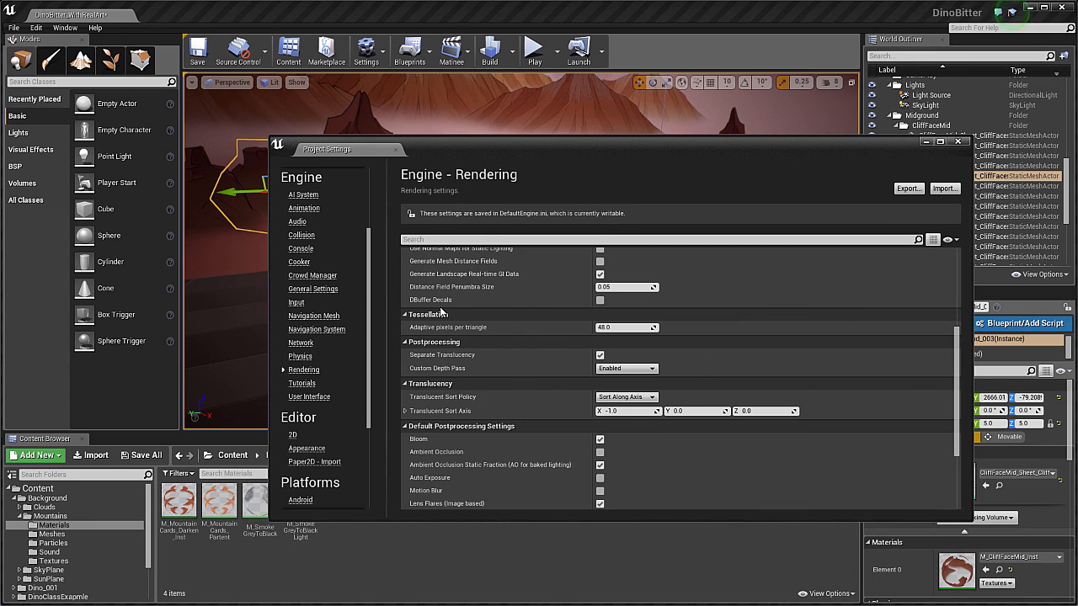
Review the project's default postprocessing rendering settings and Anti-Aliasing Method options, and close Project Settings.
left_click_drag(457, 155, 481, 166)
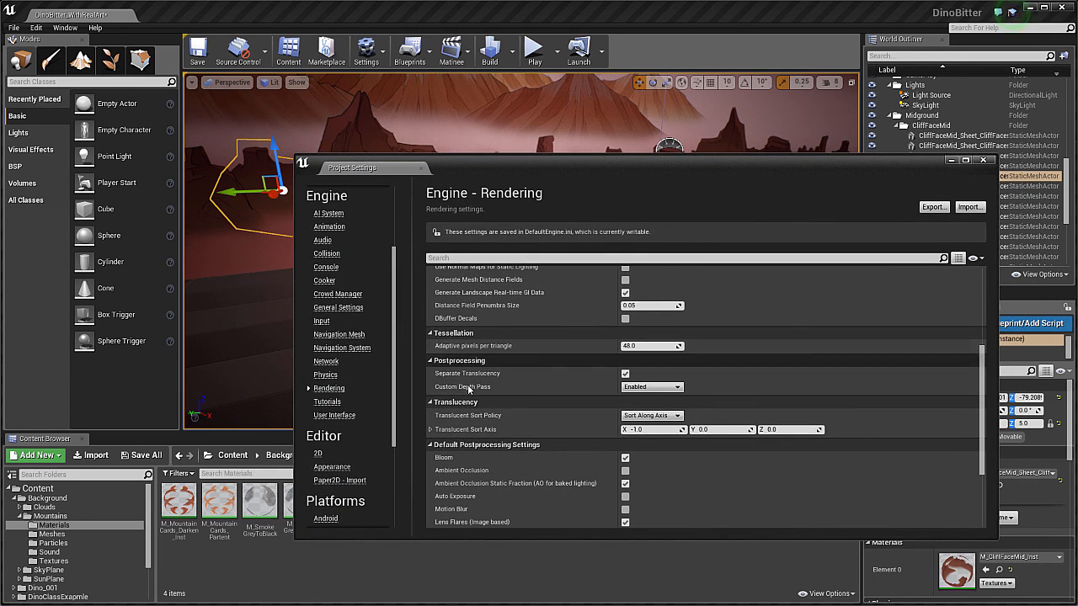
scroll(526, 468, "down", 2)
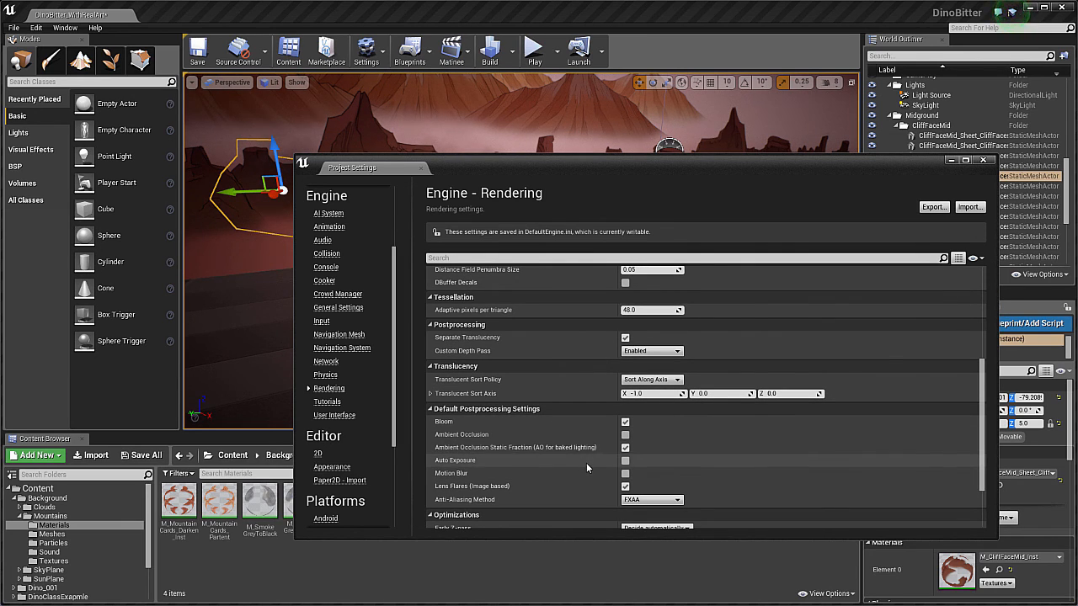
scroll(585, 463, "down", 2)
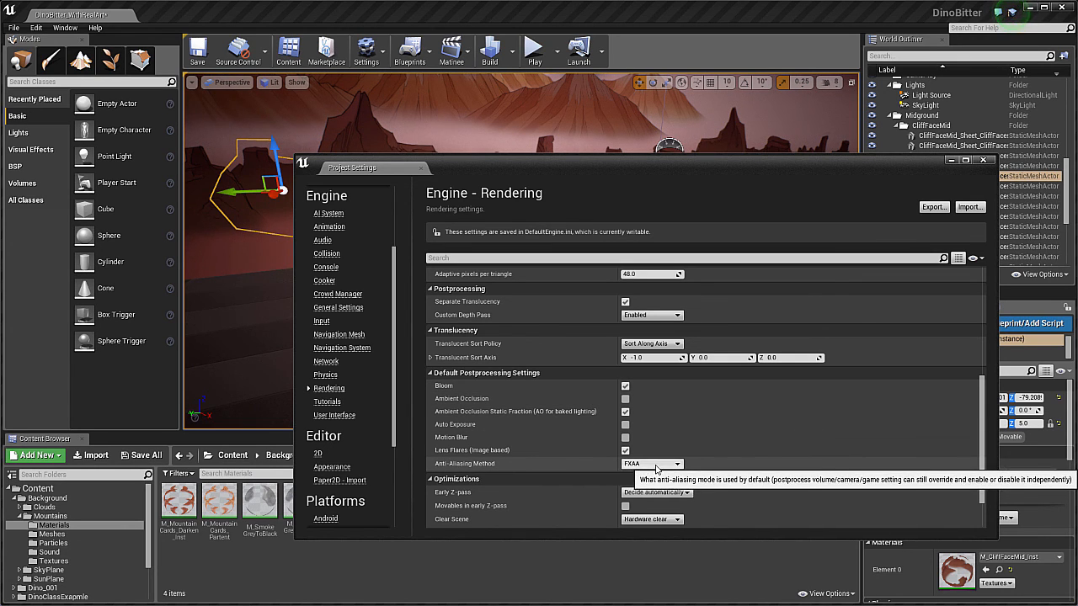
left_click(654, 465)
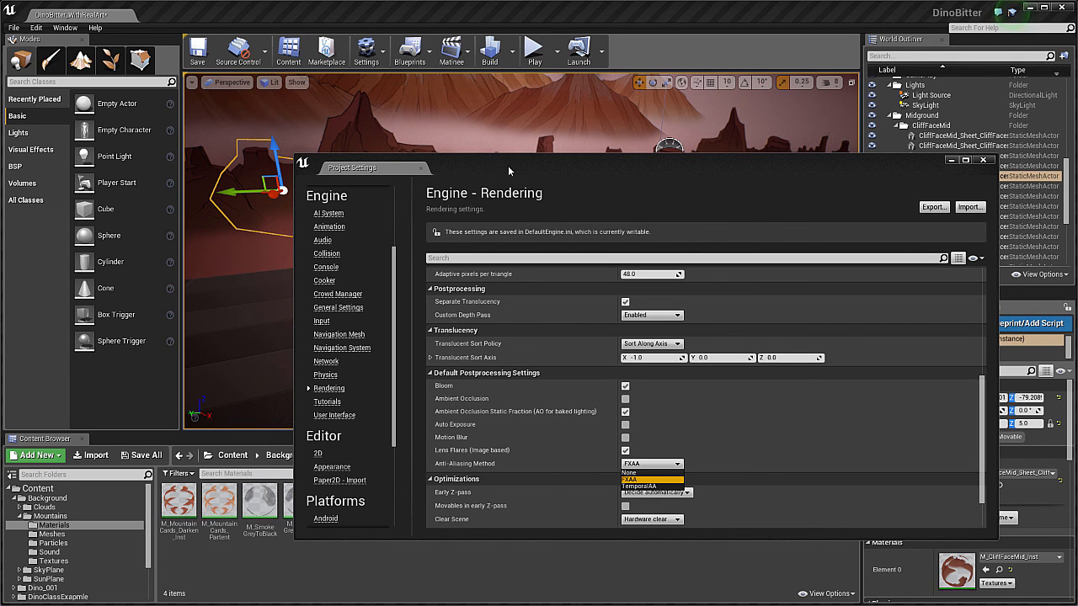
left_click_drag(507, 165, 469, 173)
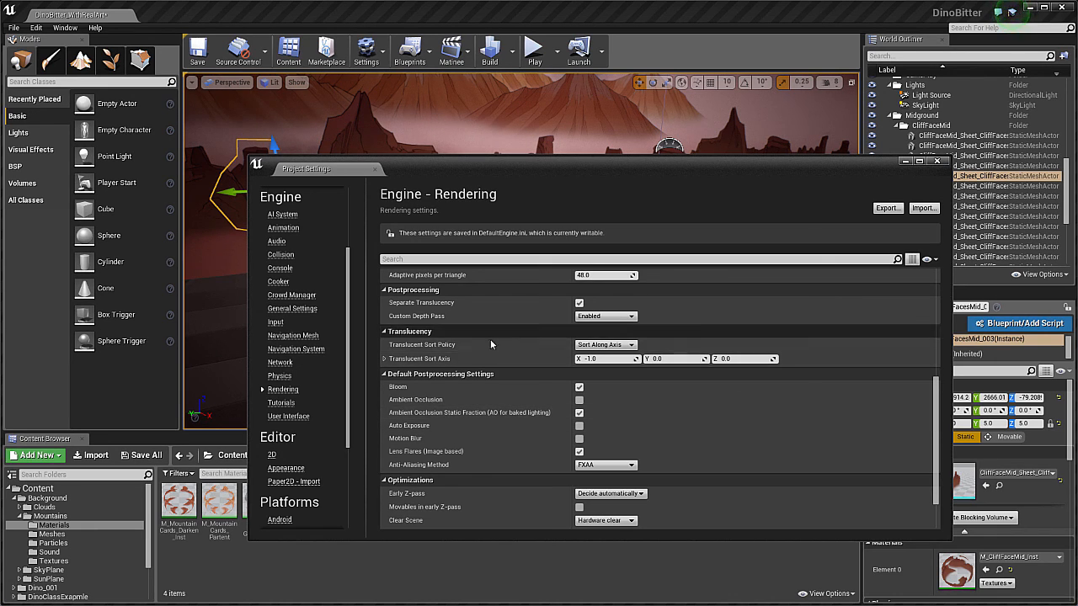
left_click(937, 162)
Select PostProcessVolume inside the PostProcess folder and show the placeable Visual Effects actors.
right_click_drag(522, 250, 417, 211)
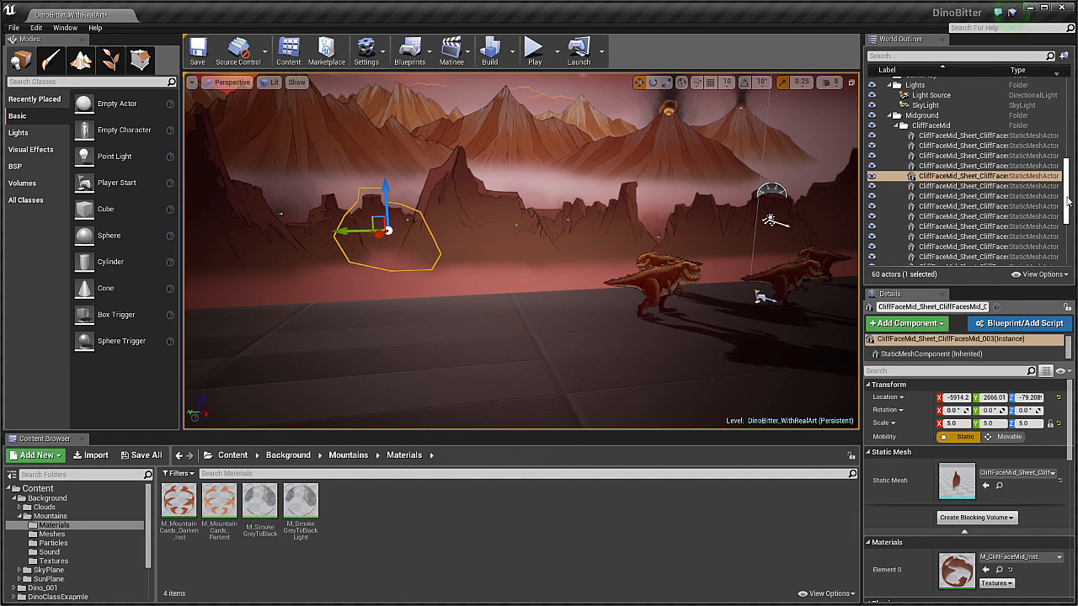
scroll(1068, 201, "down", 5)
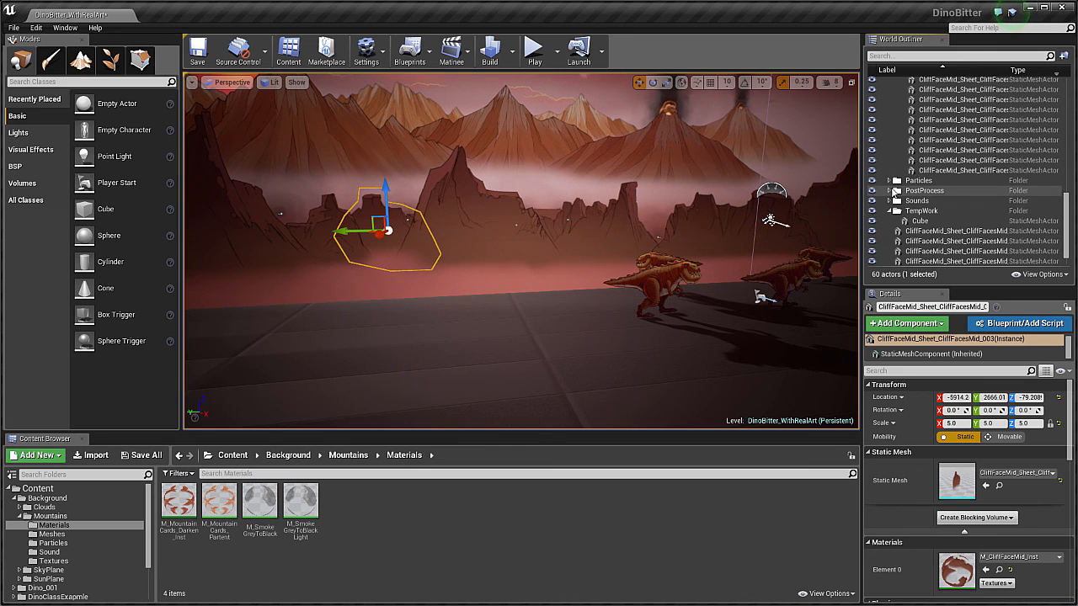
left_click(890, 191)
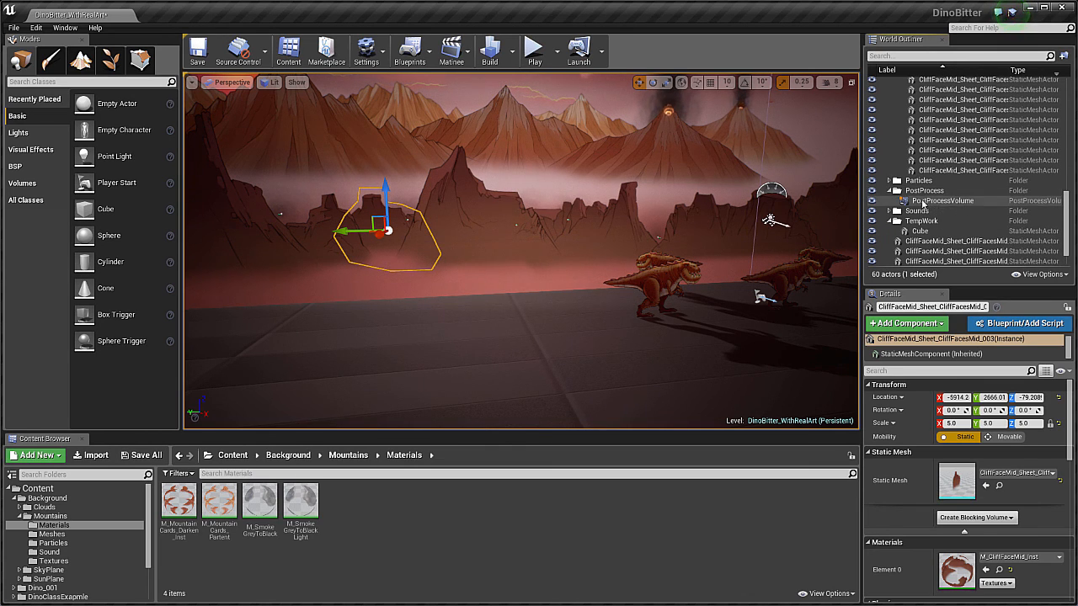
left_click(924, 201)
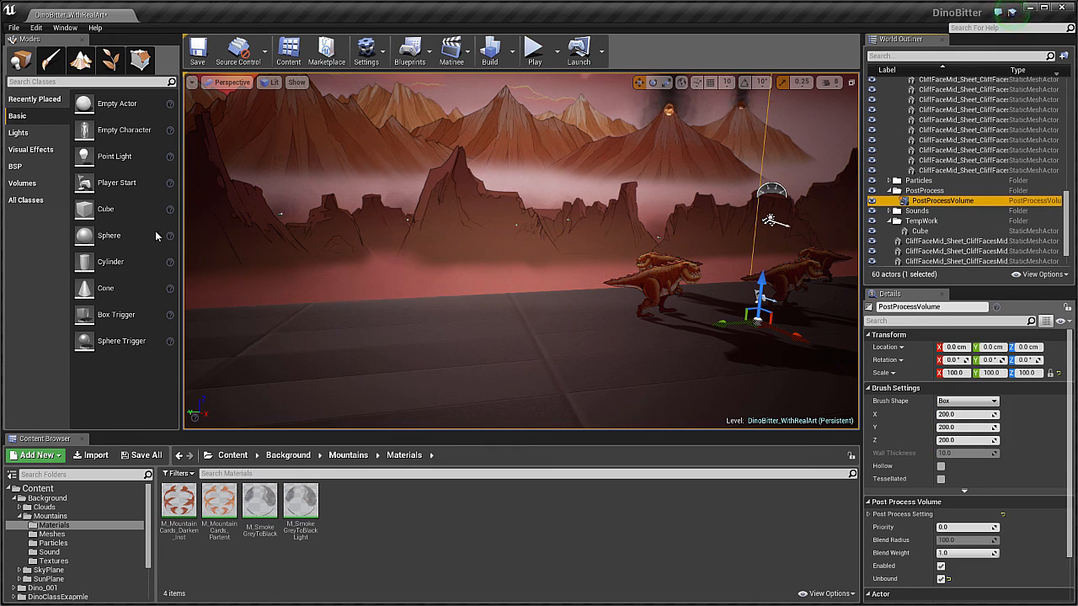
left_click(53, 149)
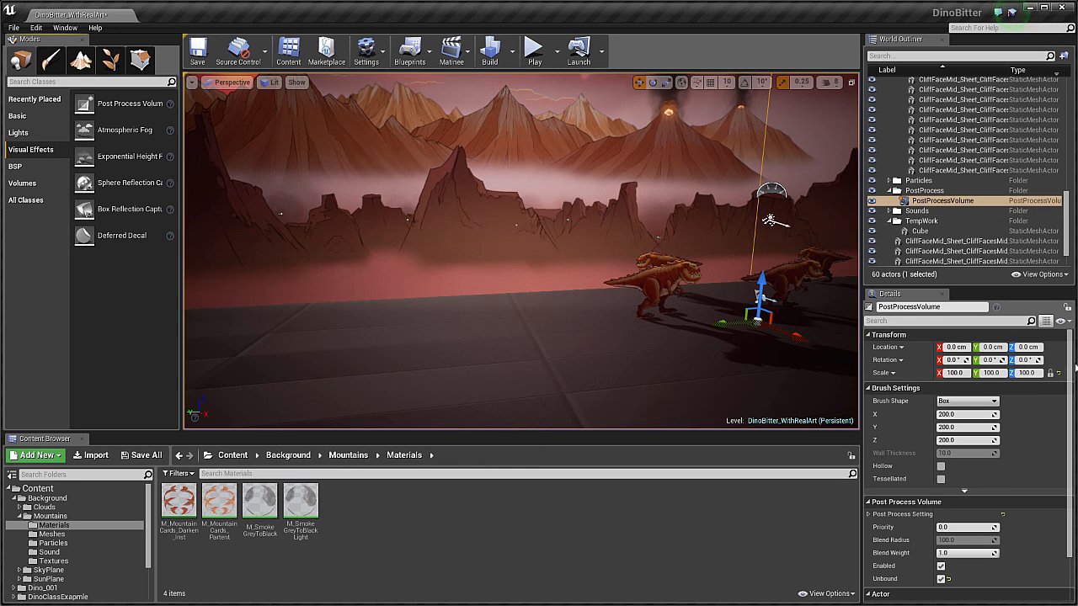
Examine the bounds of PostProcessVolume around the scene and its Post Process Volume properties, including Unbound.
scroll(1069, 379, "down", 2)
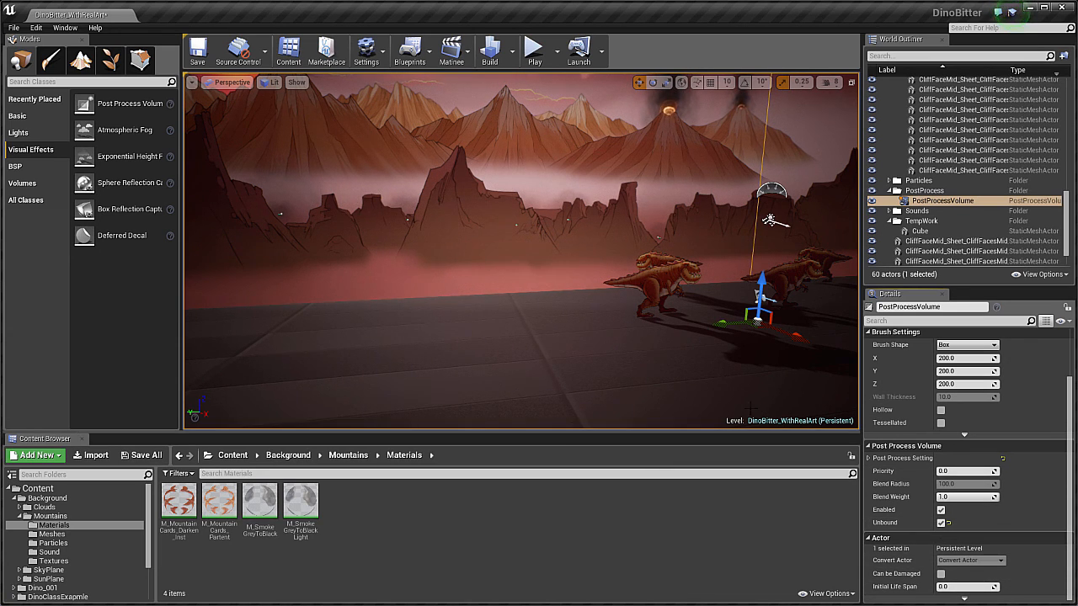
right_click_drag(709, 345, 755, 293)
right_click_drag(584, 204, 649, 260)
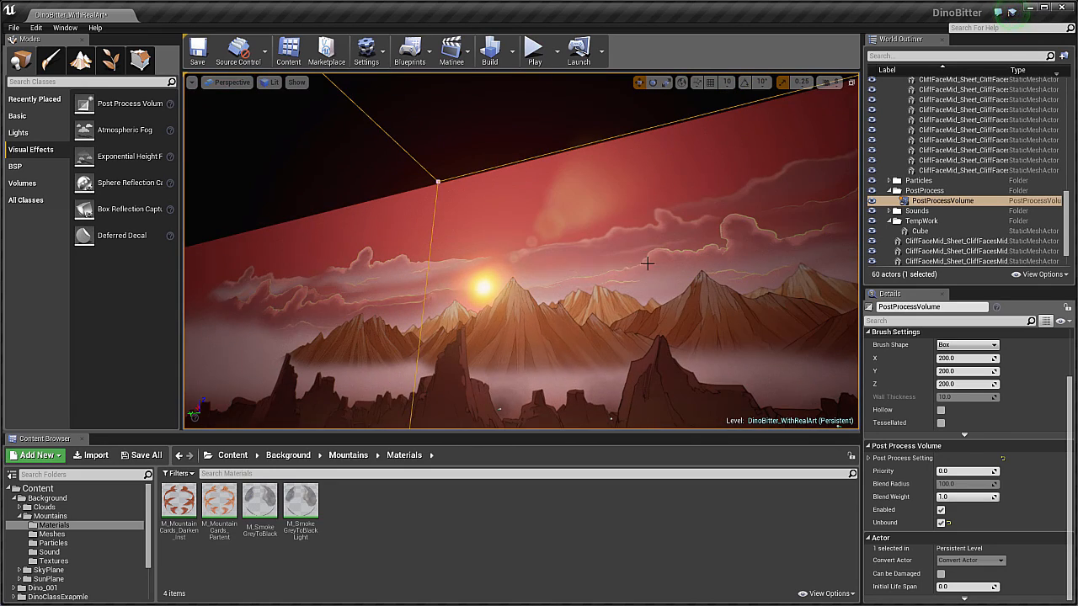
right_click_drag(491, 265, 810, 343)
right_click_drag(488, 329, 455, 274)
scroll(548, 303, "down", 2)
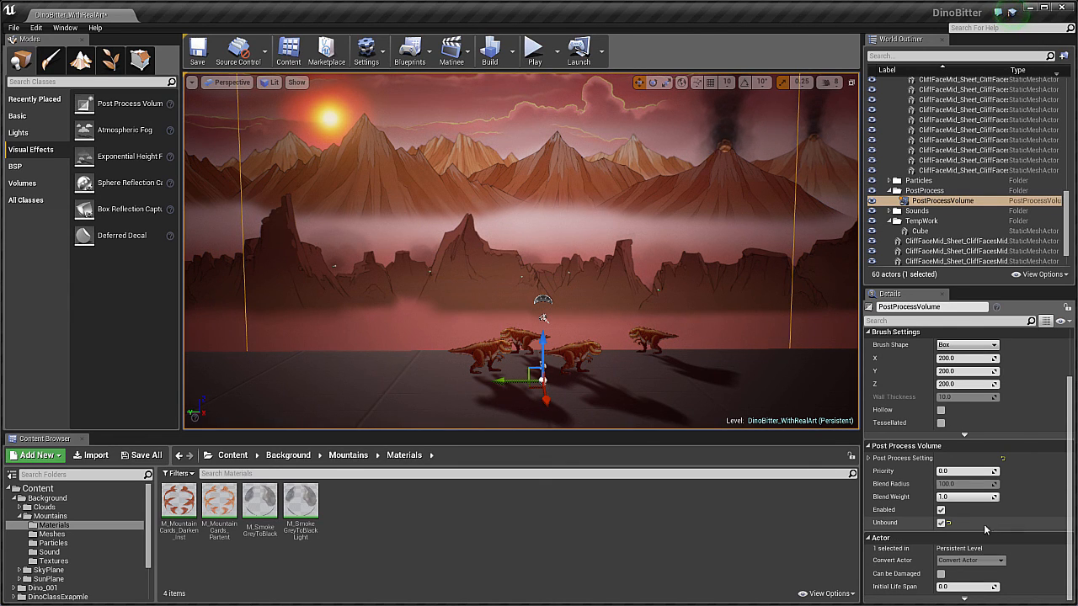
scroll(985, 523, "up", 3)
scroll(982, 523, "down", 2)
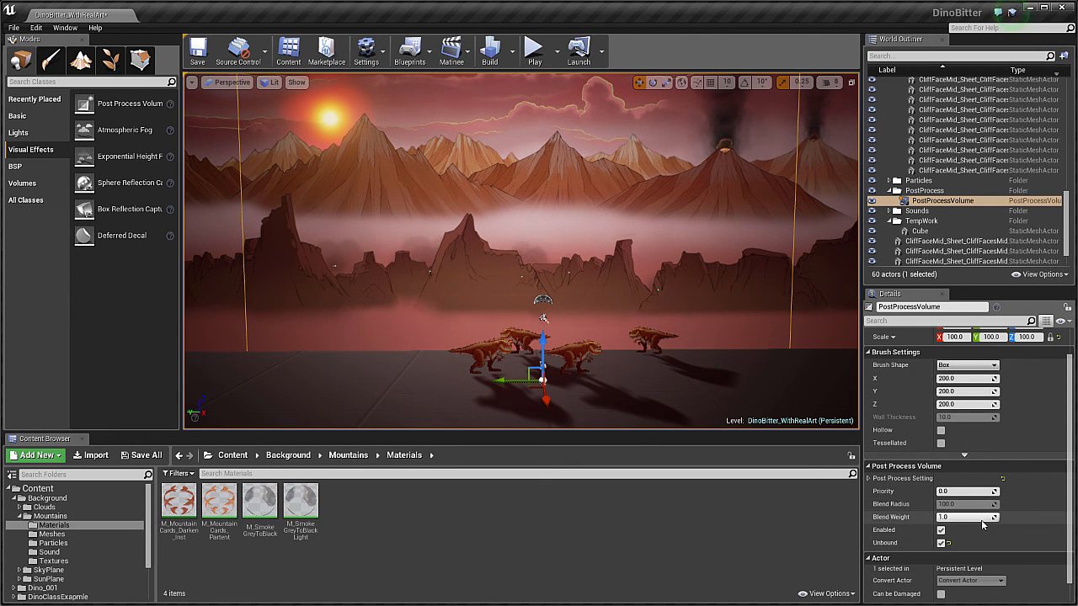
Expand Post Process Settings of PostProcessVolume and inspect the AA Method options under Misc.
left_click(868, 479)
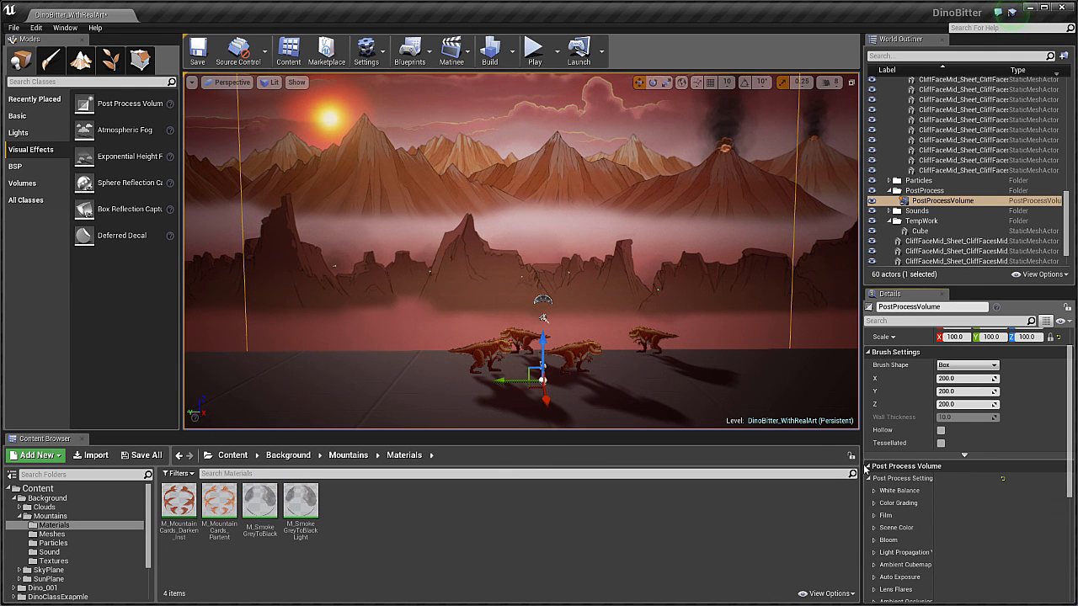
left_click_drag(860, 465, 788, 465)
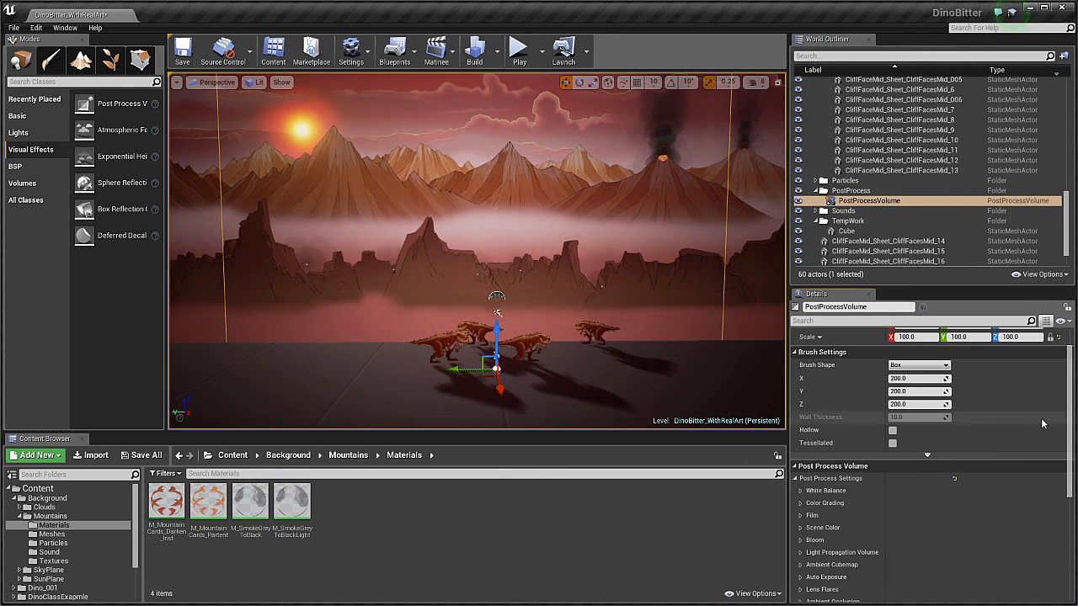
scroll(1067, 403, "down", 5)
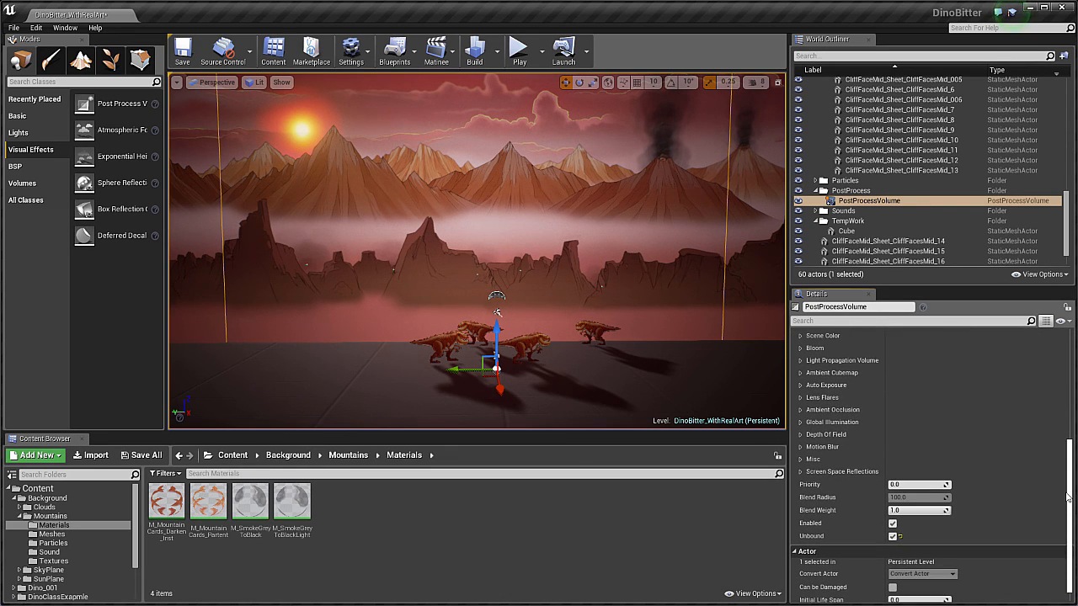
left_click(800, 458)
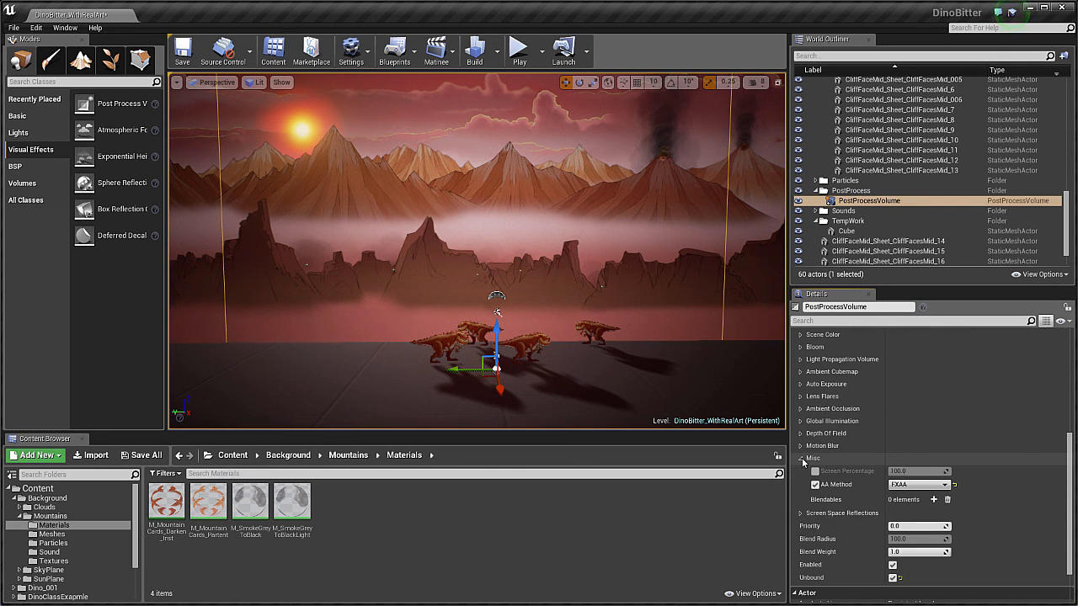
mouse_move(838, 503)
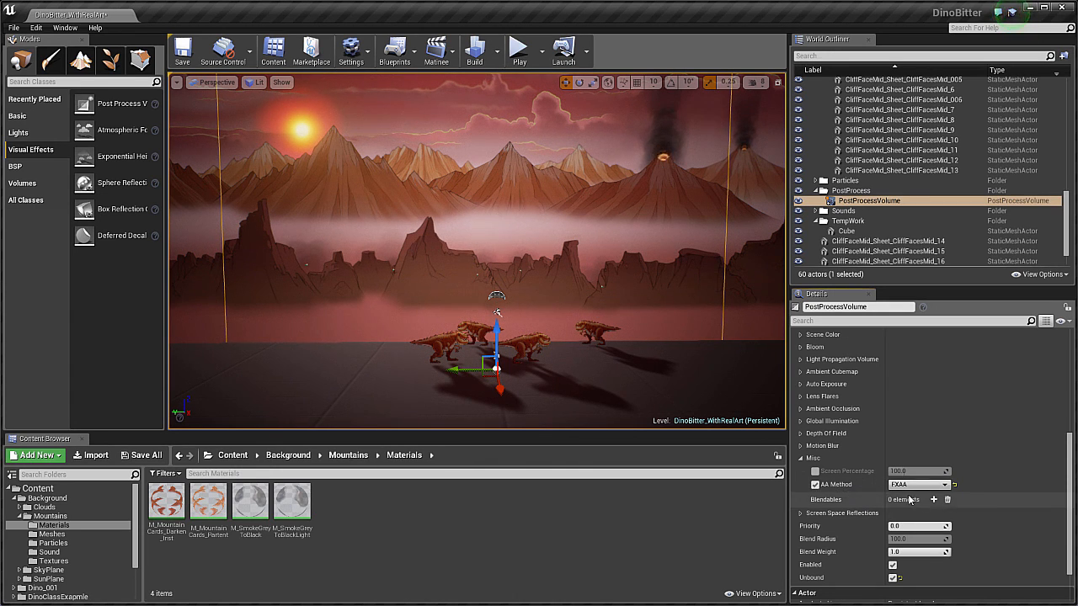
left_click(943, 485)
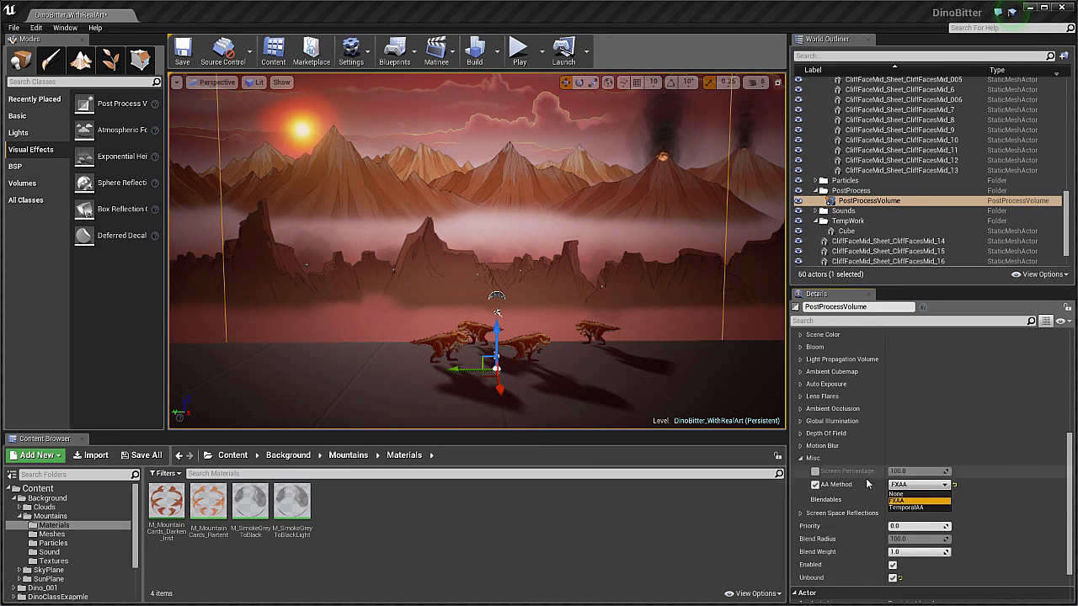
left_click(801, 462)
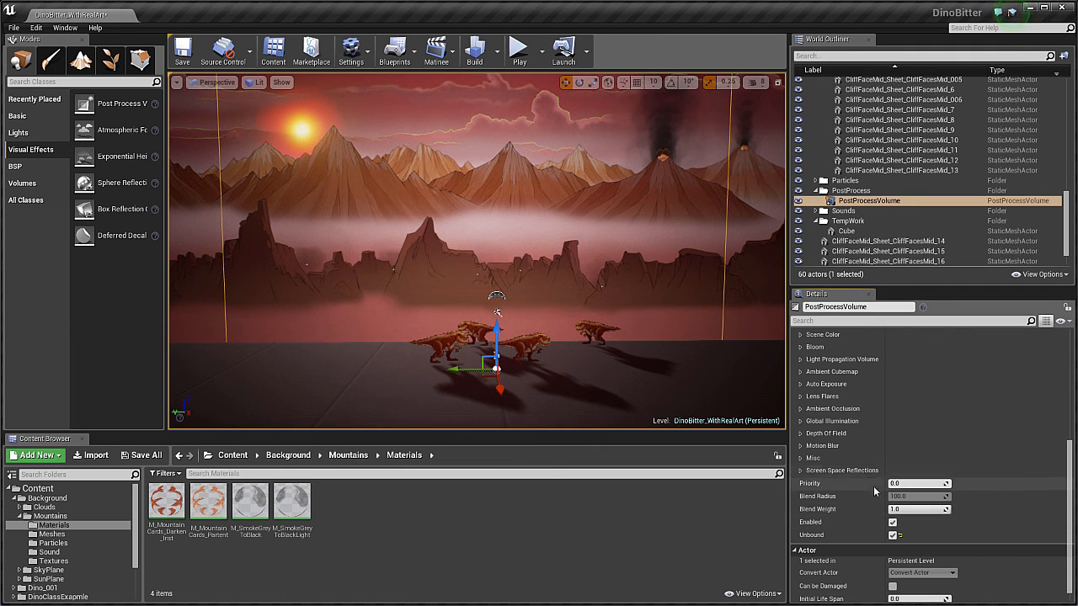
Toggle the volume's Bloom Intensity override off and on to compare the glow, leave it enabled, and collapse Post Process Settings.
left_click(800, 347)
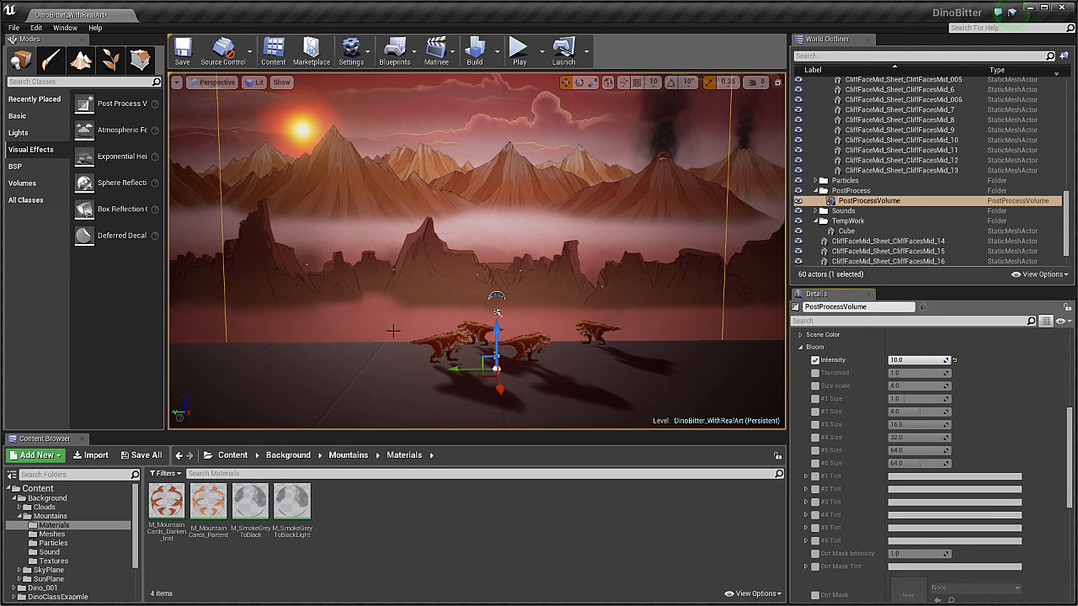
left_click(815, 361)
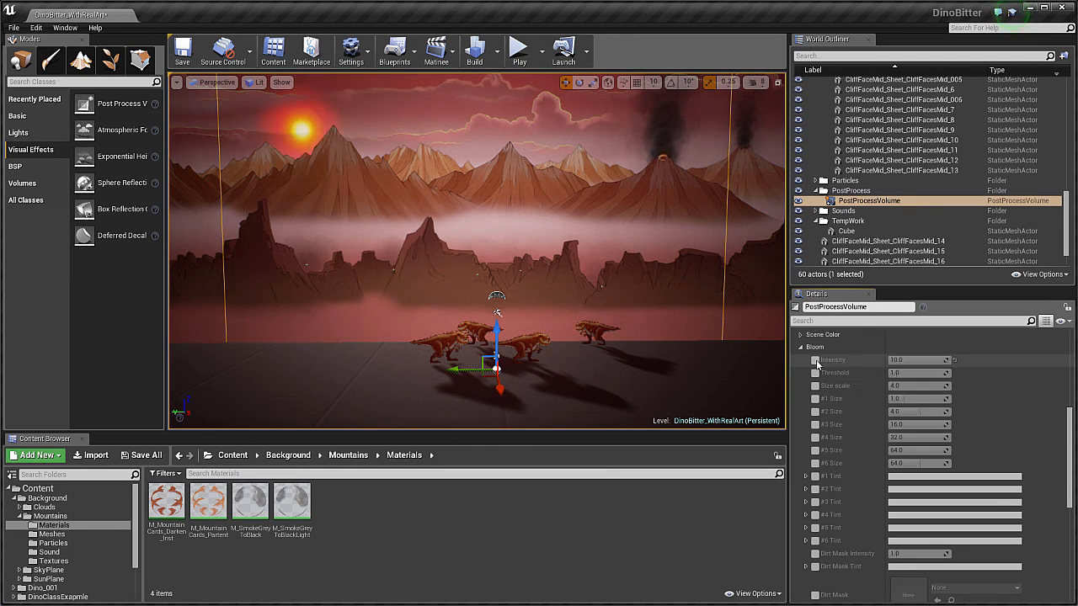
left_click(816, 361)
left_click(815, 361)
left_click(815, 361)
left_click(816, 361)
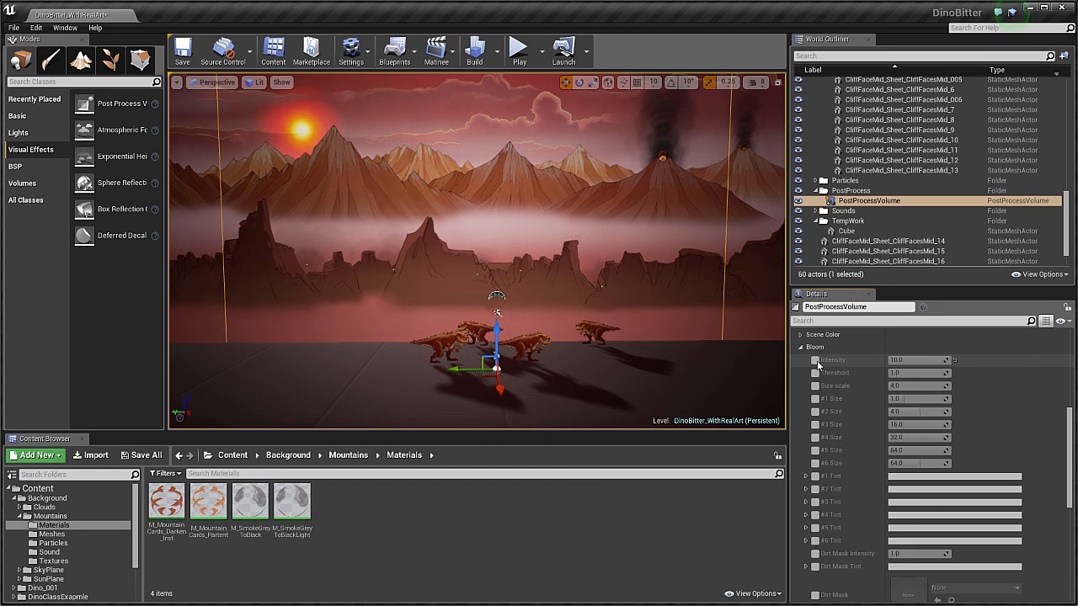
left_click(815, 360)
left_click(815, 360)
left_click(814, 360)
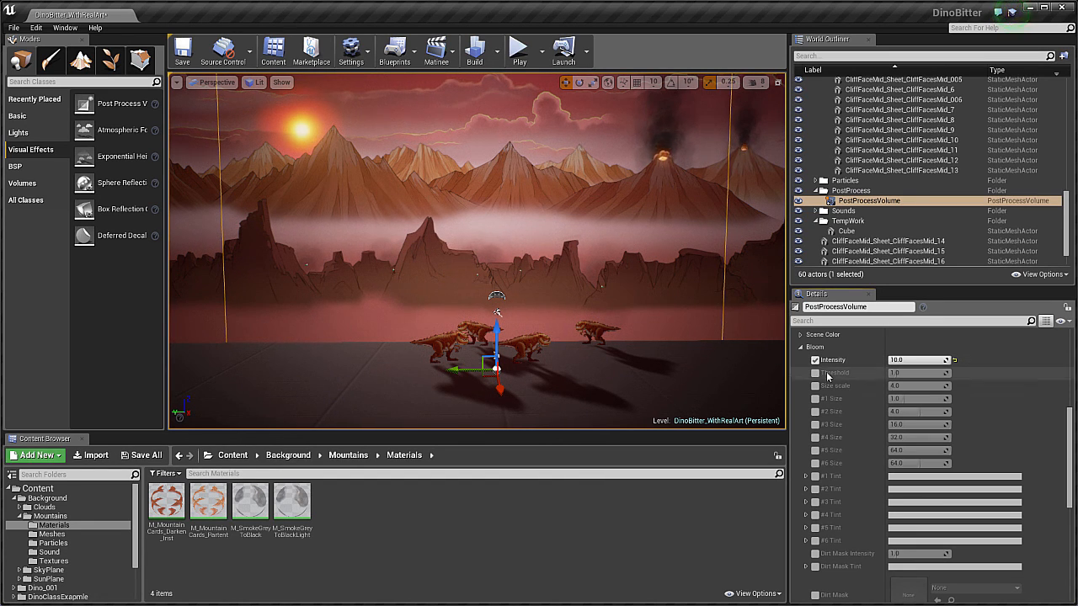
left_click(801, 348)
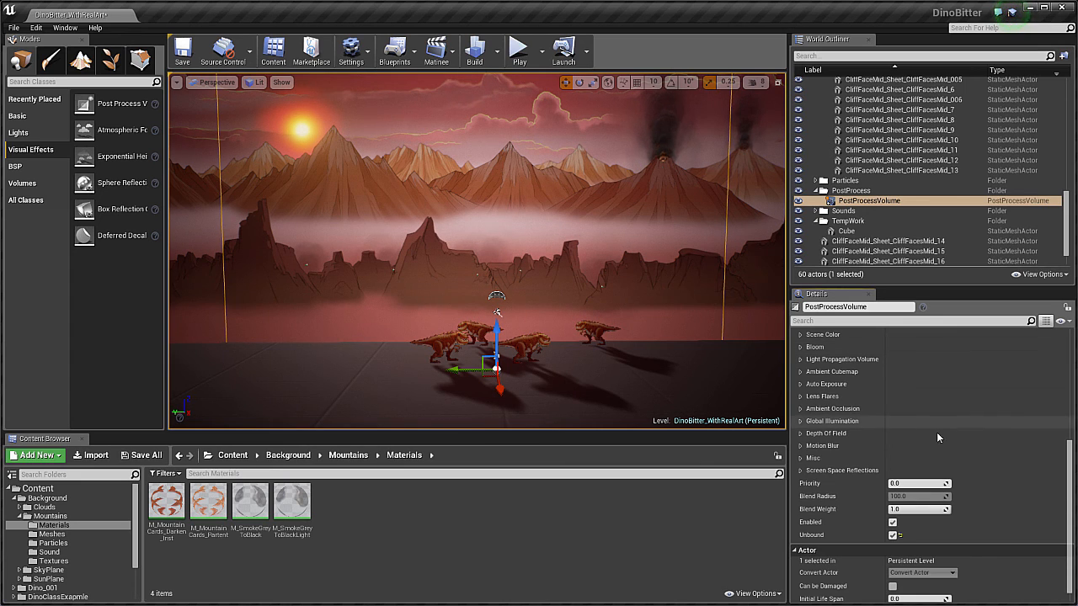
left_click_drag(1072, 488, 1071, 375)
left_click(800, 507)
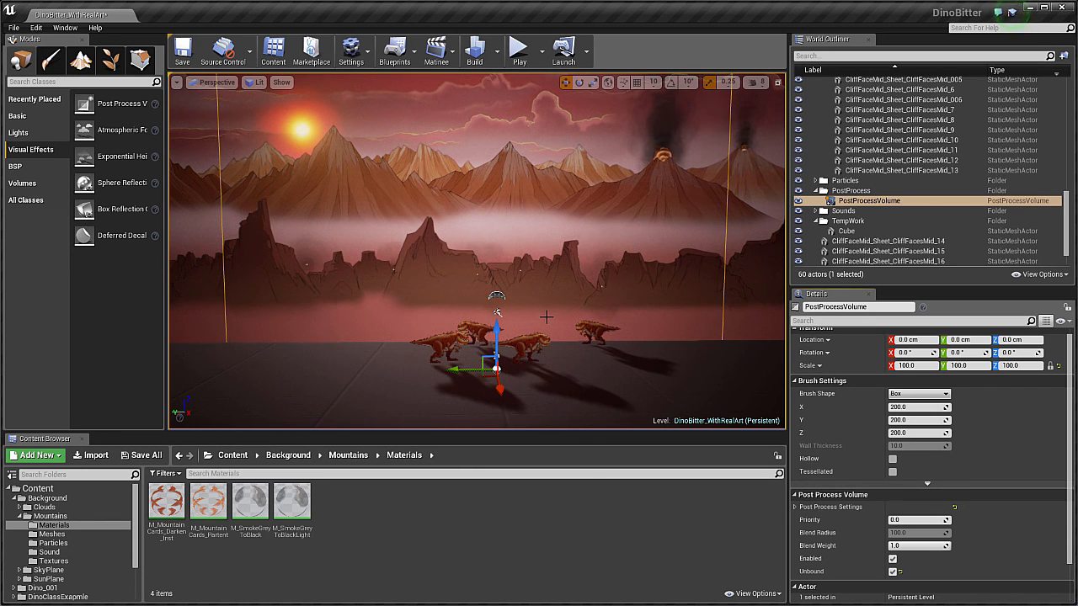
right_click_drag(451, 305, 306, 368)
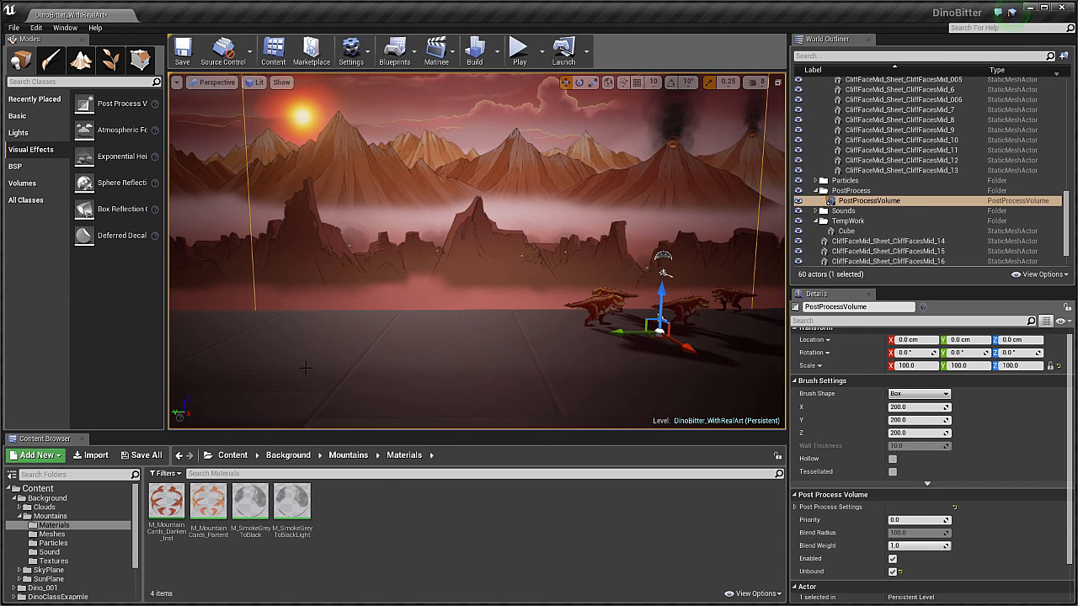
Look through the Materials, Meshes, Particles, Sound and Textures subfolders of the Mountains folder.
left_click(51, 516)
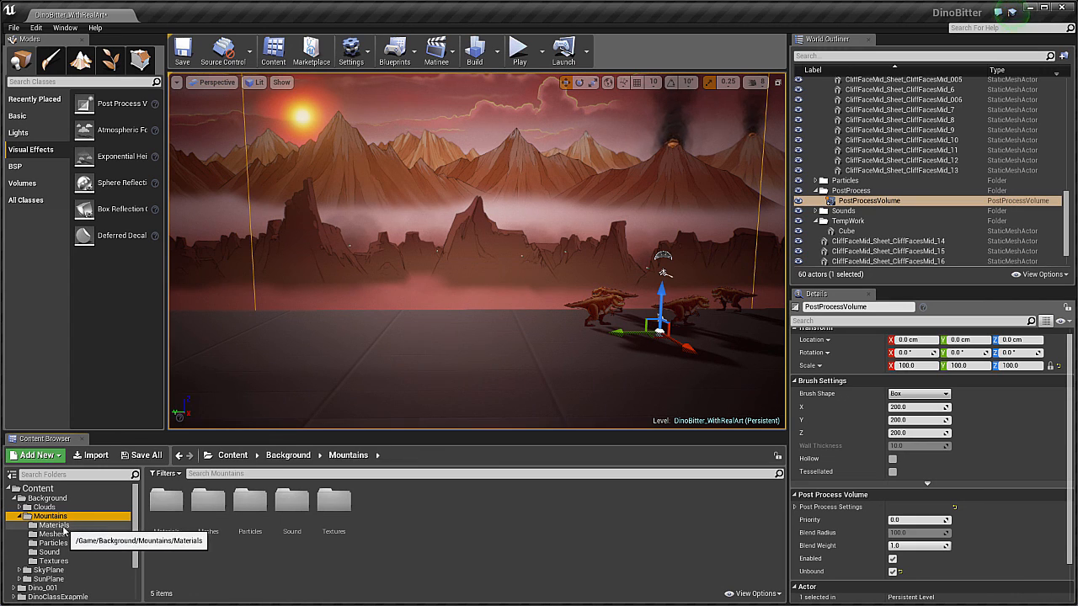
left_click(55, 525)
left_click(54, 534)
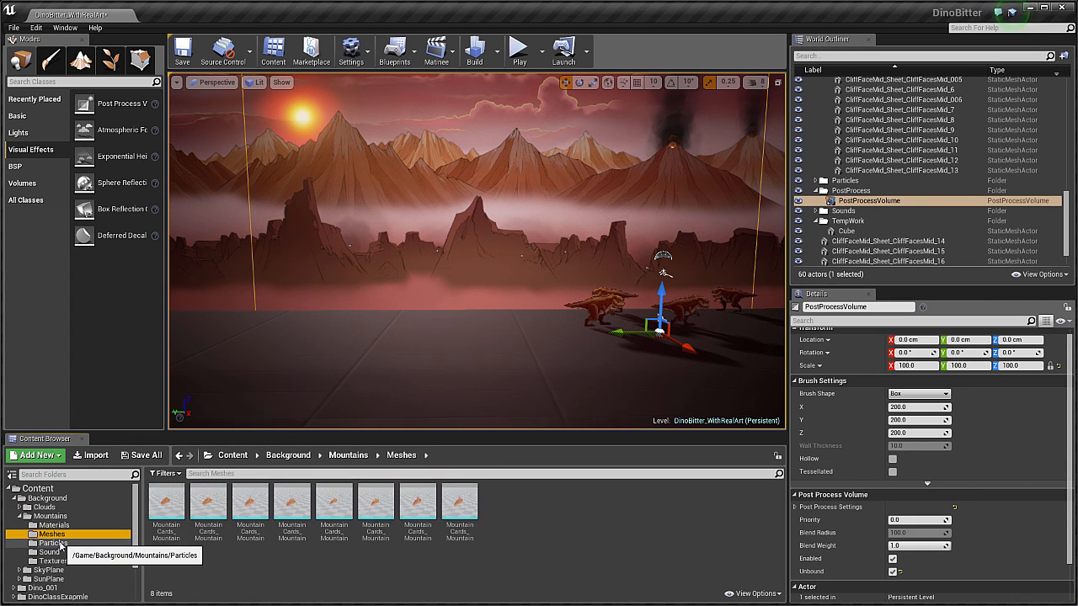
left_click(59, 544)
left_click(61, 553)
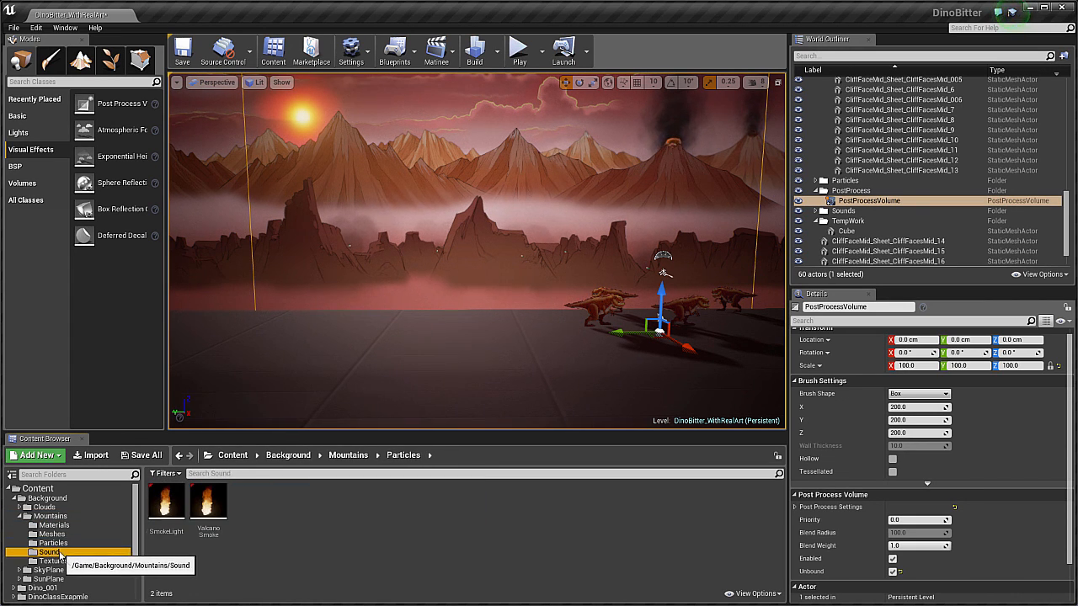
left_click(84, 563)
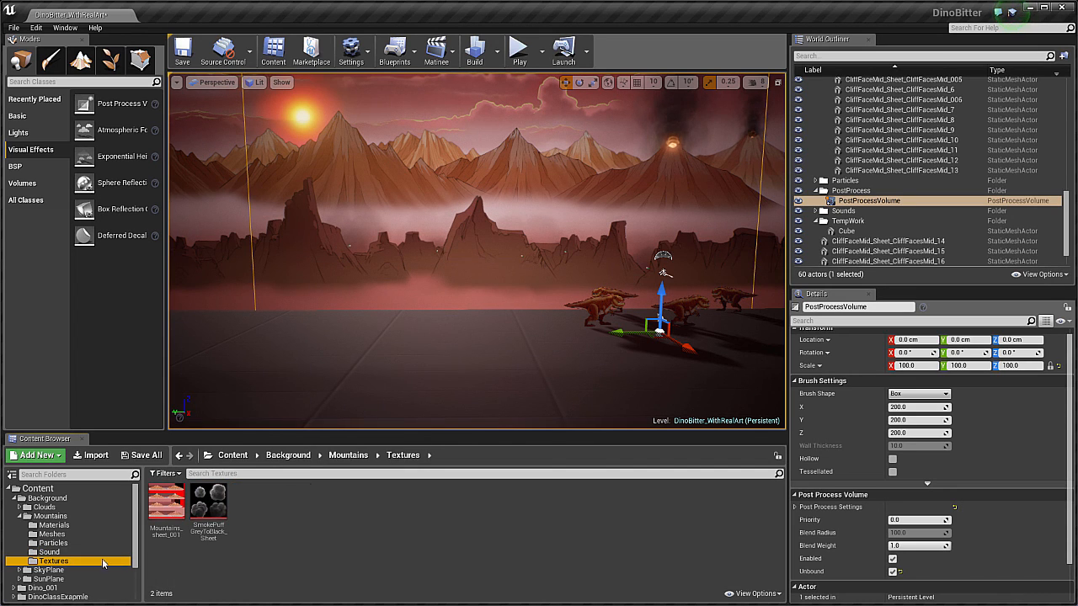
Start an import into the Mountains Meshes folder and browse to the FBX folder under Tools_and_Resources.
left_click(64, 534)
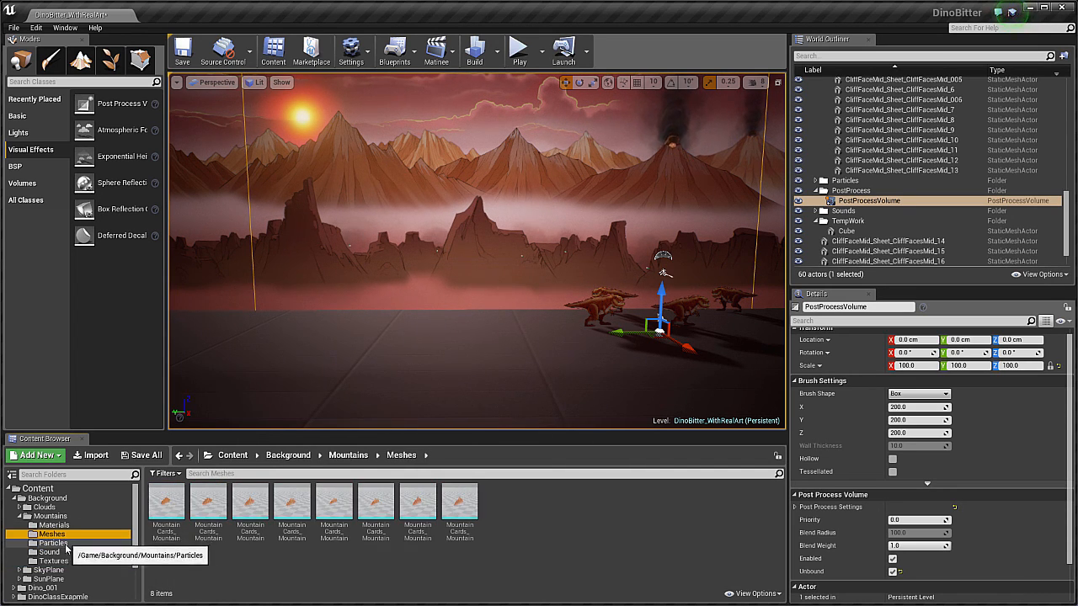
right_click(291, 579)
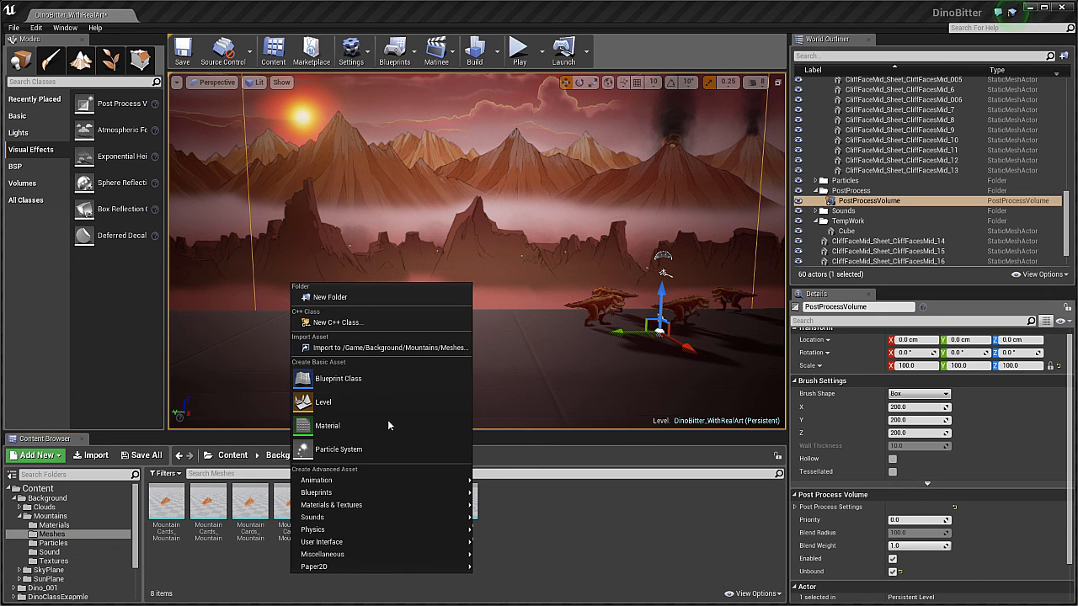
left_click(342, 347)
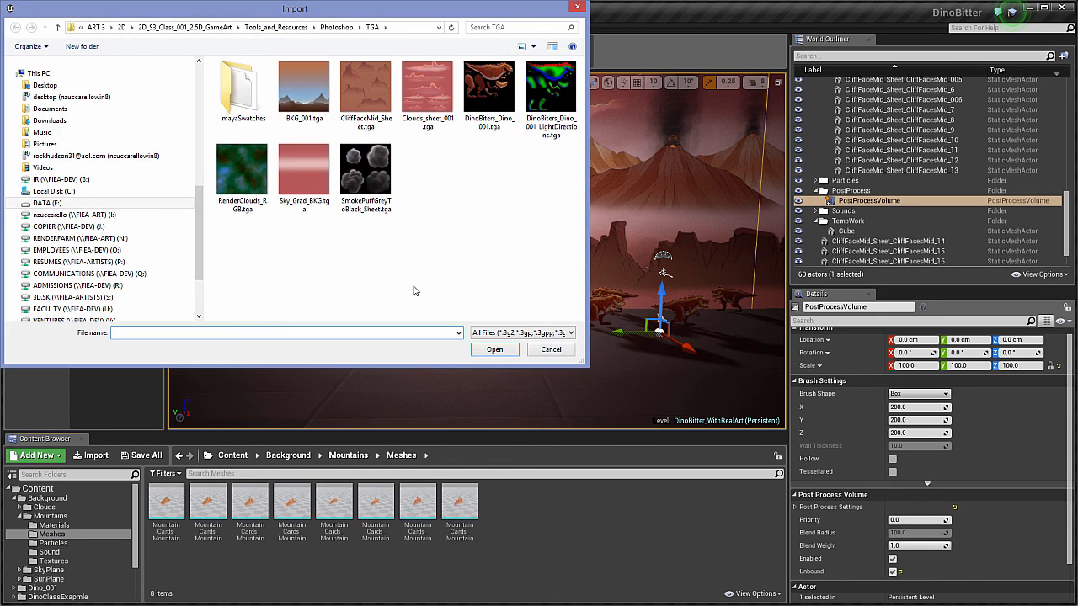
left_click(271, 27)
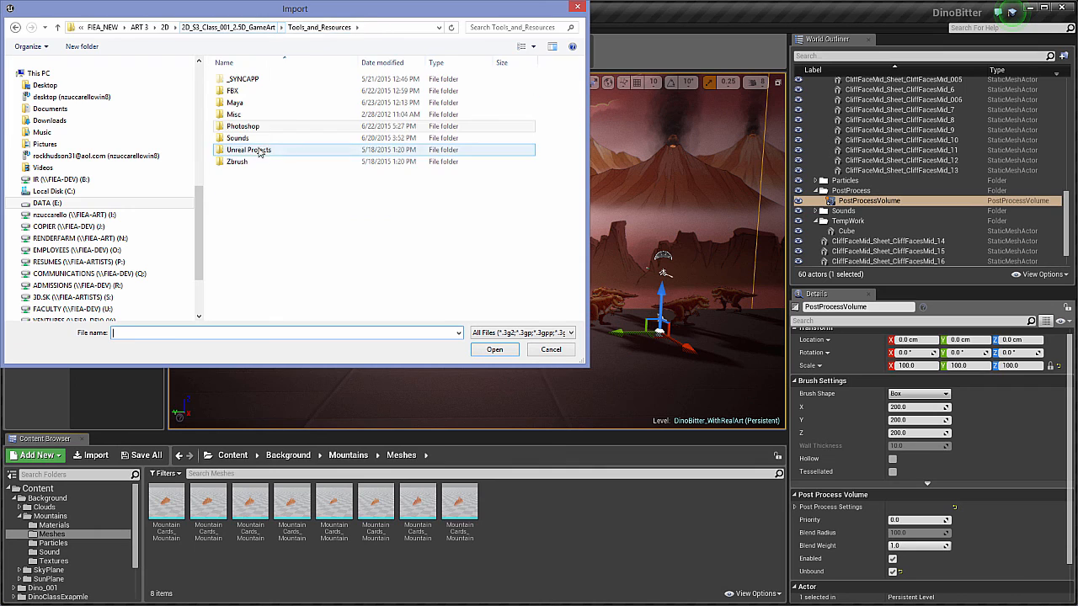
double_click(252, 100)
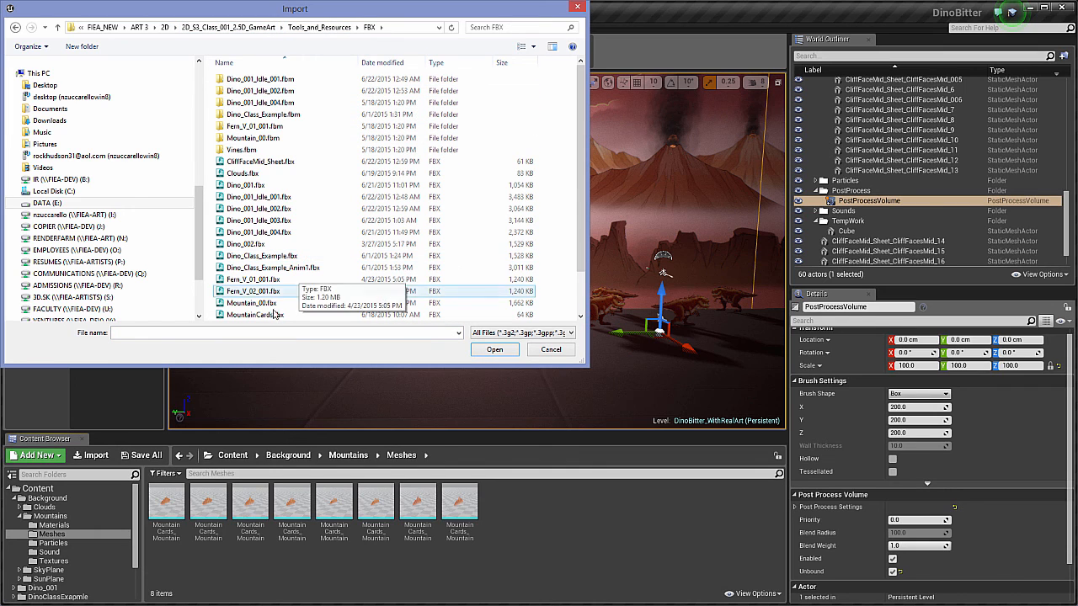
Choose MountainCards.fbx for import, review its FBX Import Options, and cancel the import.
scroll(585, 196, "down", 2)
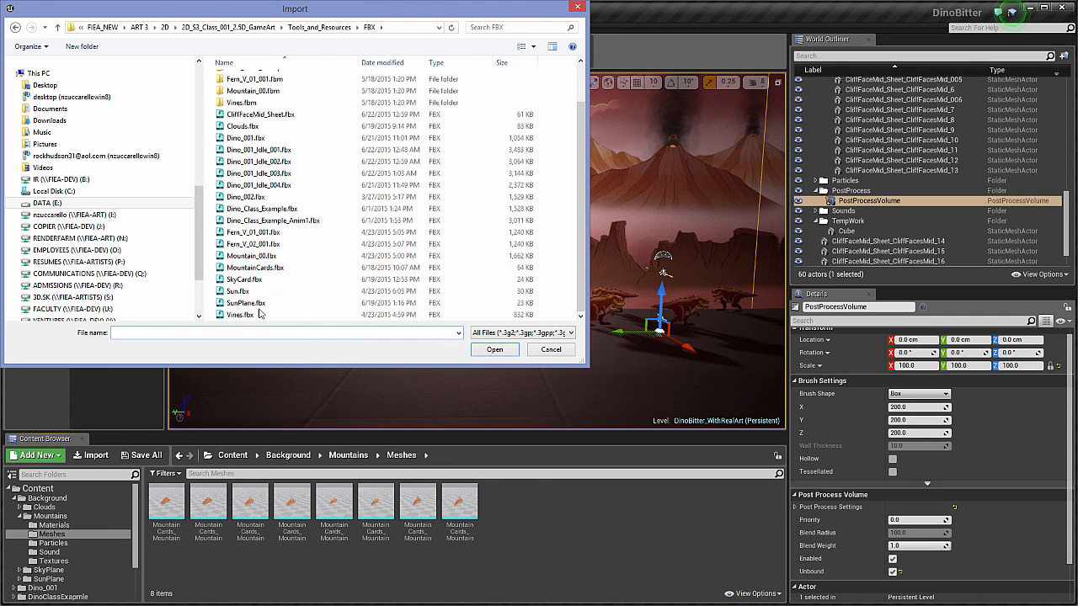
left_click(259, 269)
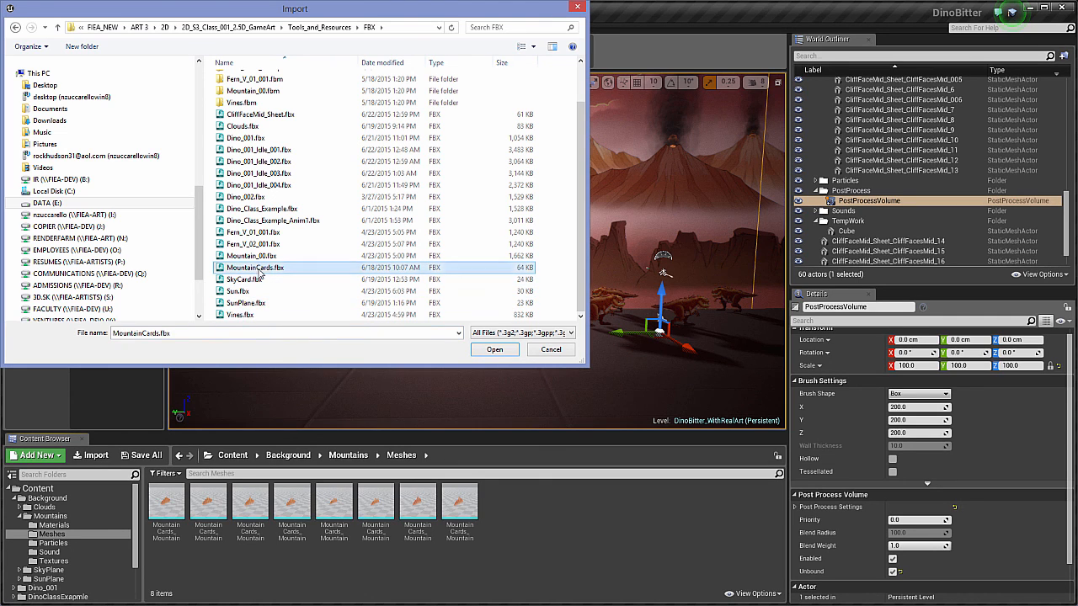
left_click(497, 351)
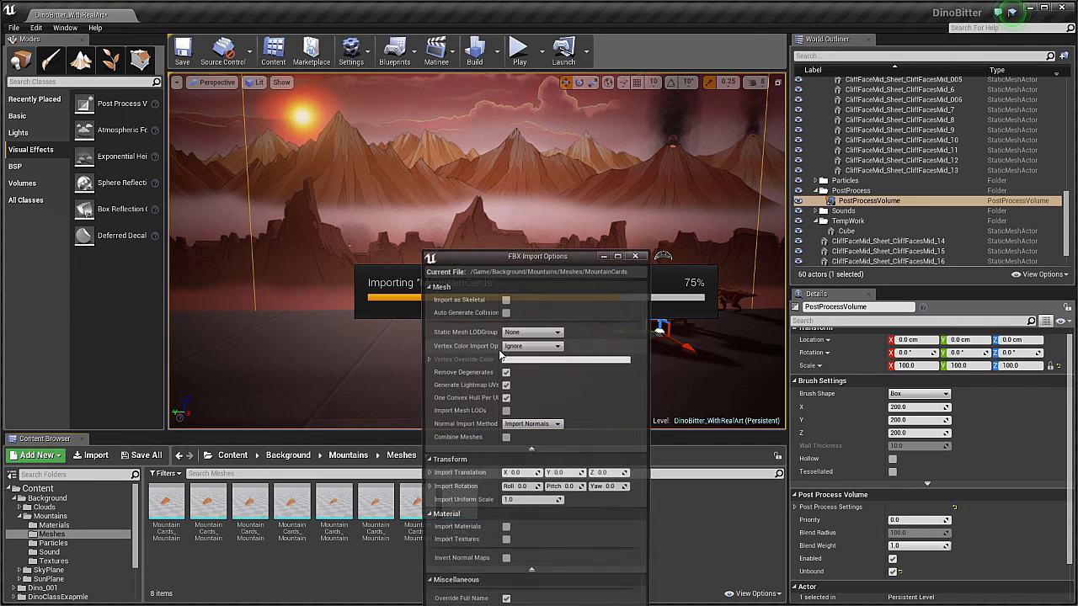
left_click_drag(522, 258, 476, 171)
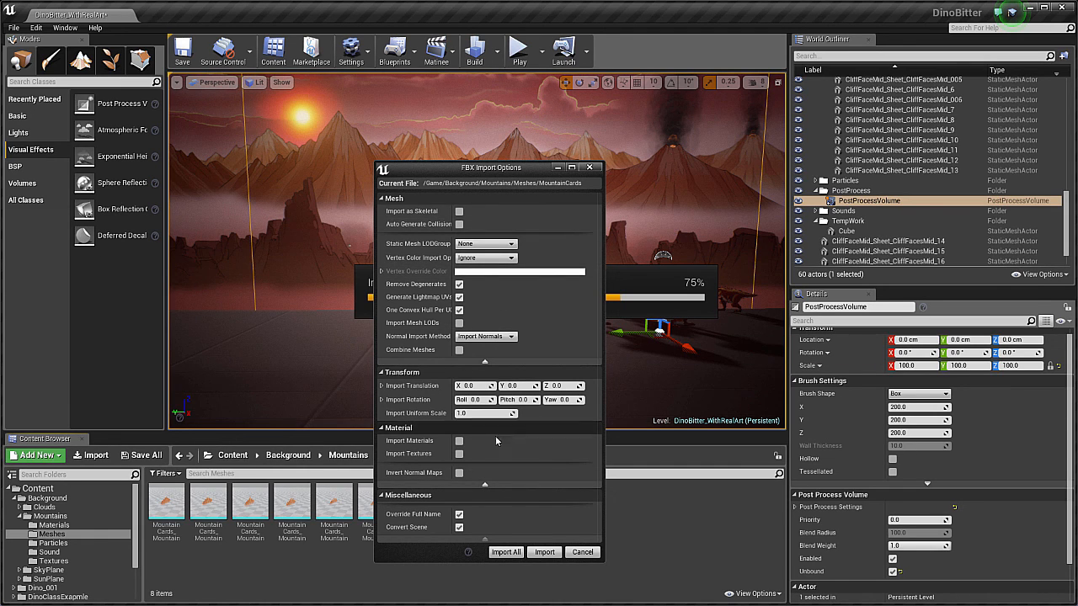
left_click(581, 552)
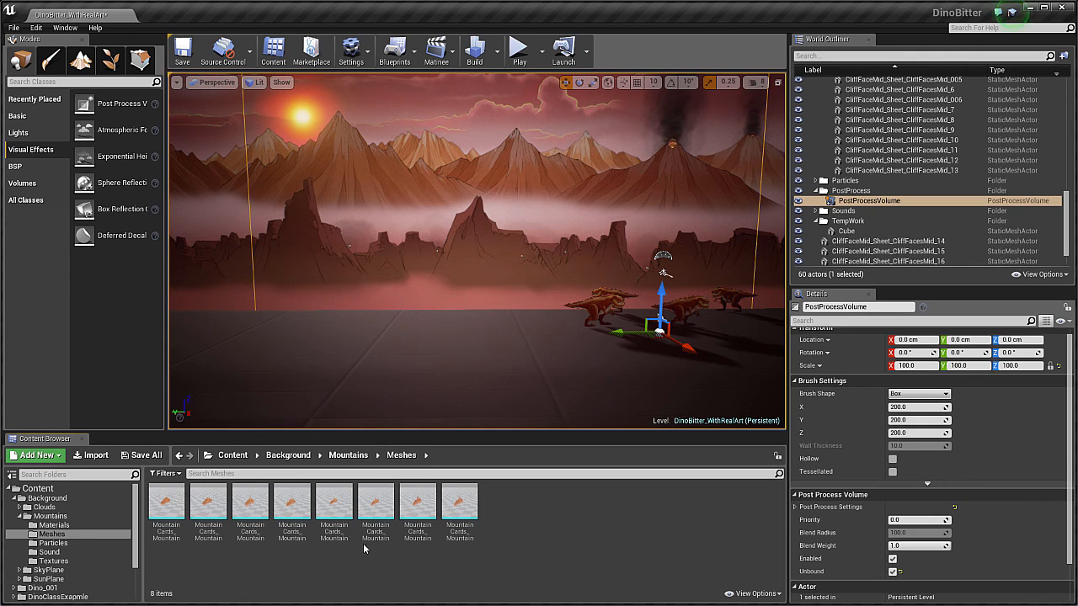
Open the first mountain card mesh from the Meshes folder and inspect its Element 0 material slot.
left_click(167, 503)
double_click(166, 503)
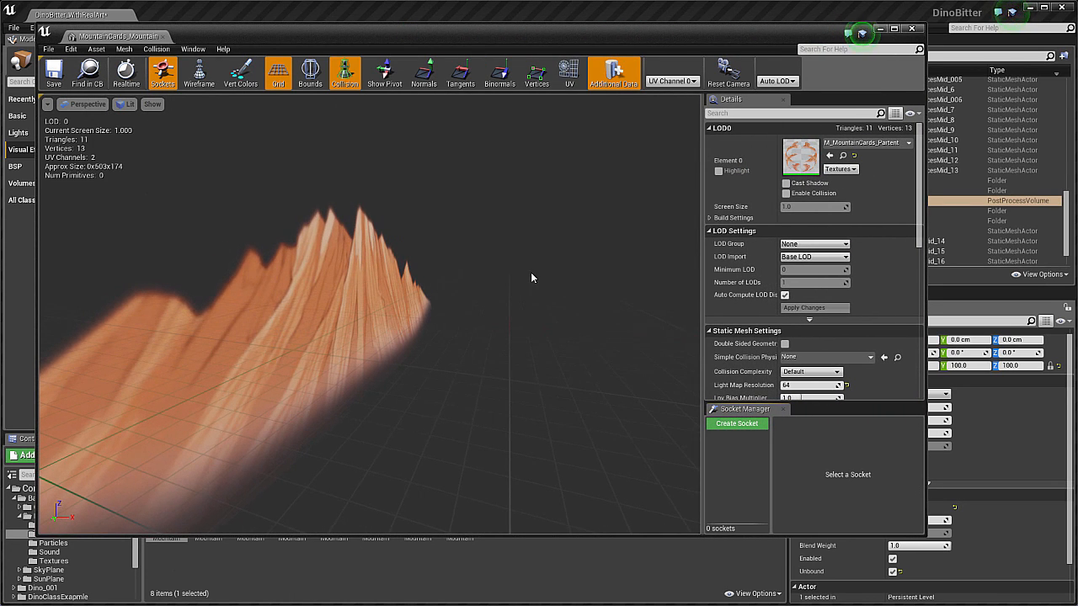
left_click_drag(221, 37, 255, 70)
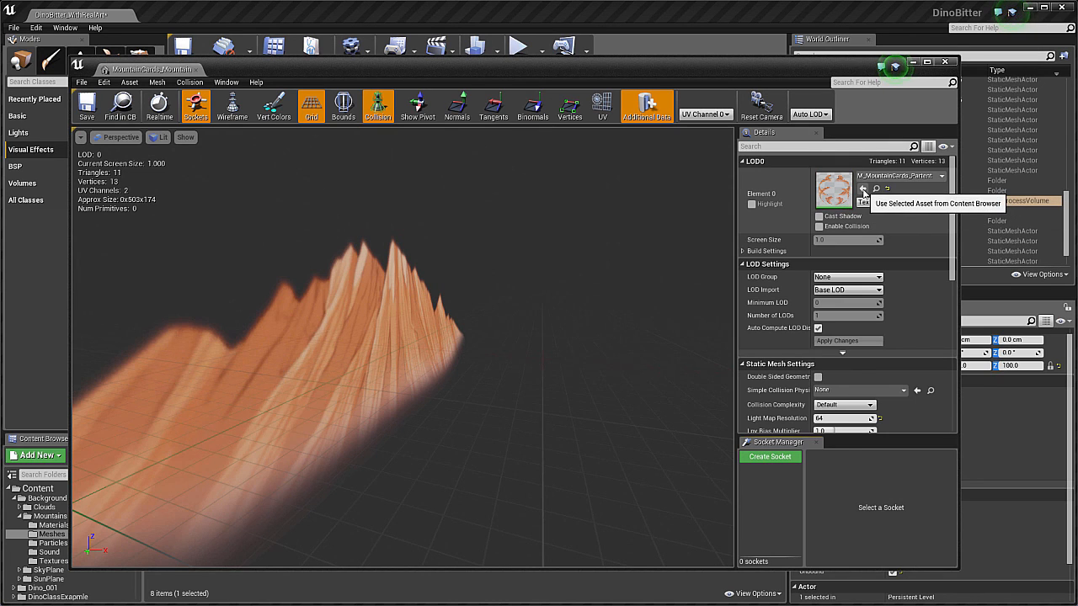
left_click_drag(608, 64, 675, 45)
Select M_MountainCards_Partent in the Mountains Materials folder, check the mesh's option for using the selected asset, and close the mesh editor.
left_click(54, 524)
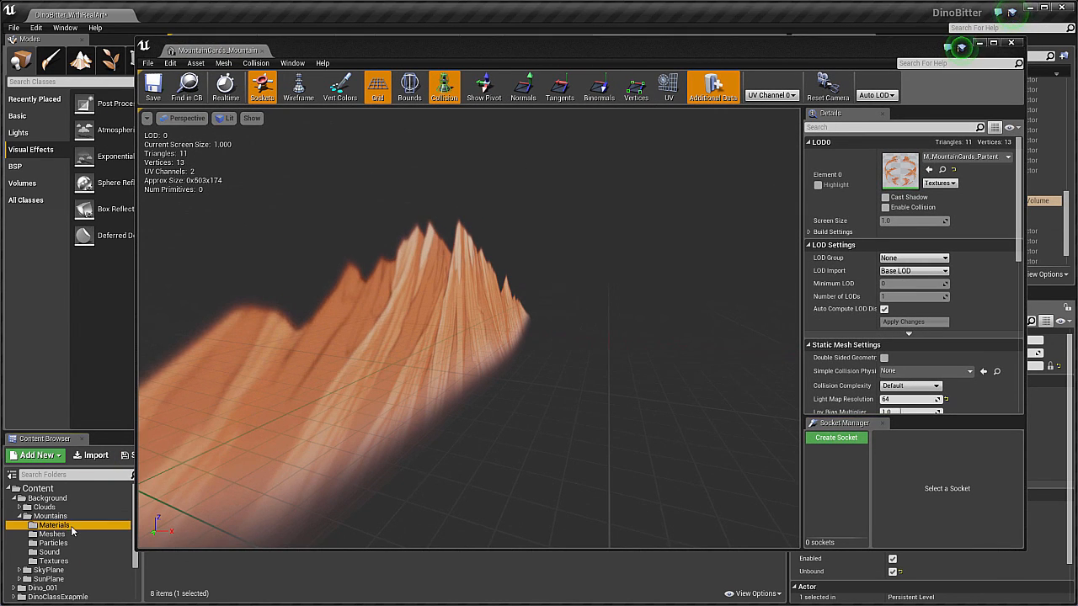
left_click_drag(253, 51, 400, 68)
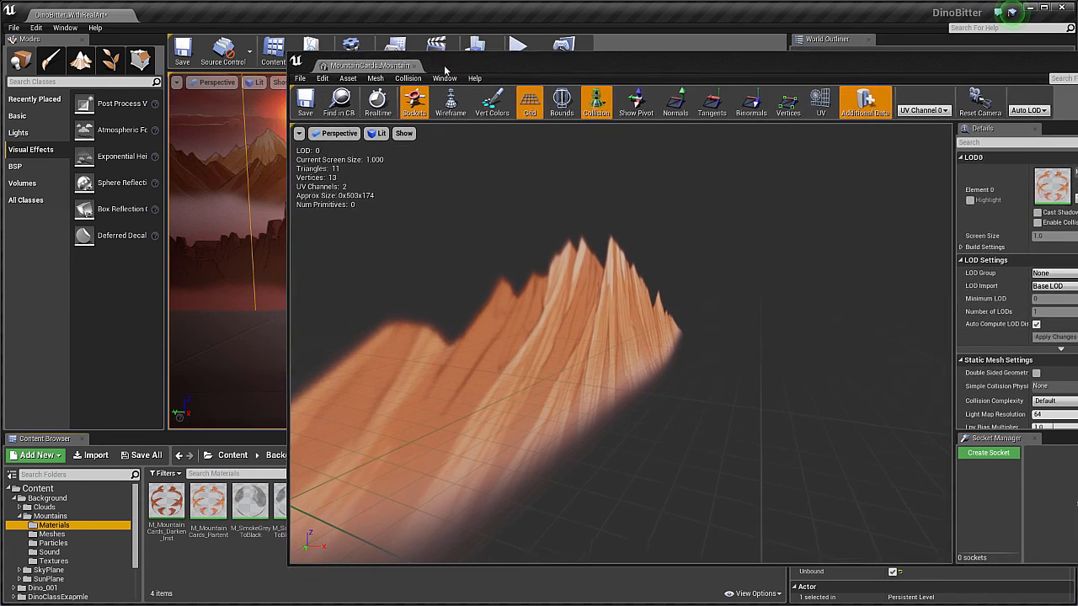
left_click(208, 500)
left_click_drag(463, 66, 152, 49)
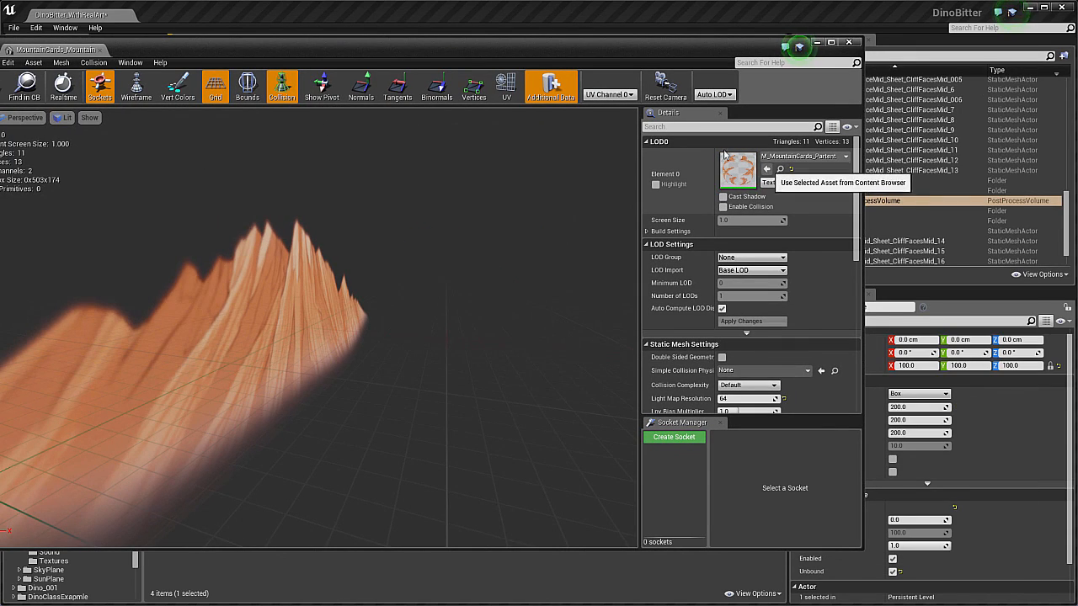
left_click_drag(458, 44, 527, 40)
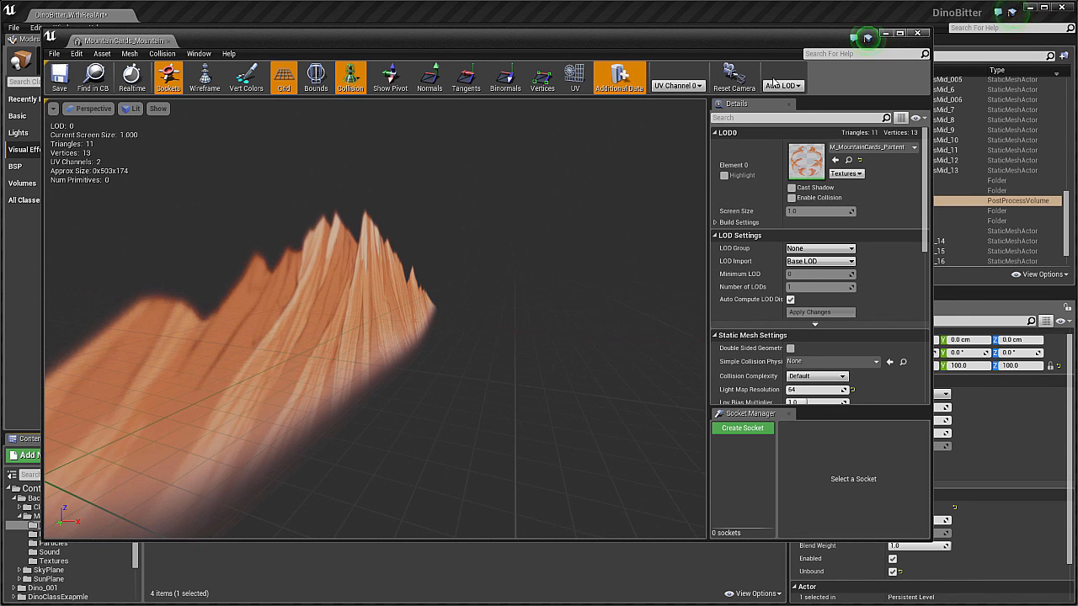
left_click(918, 35)
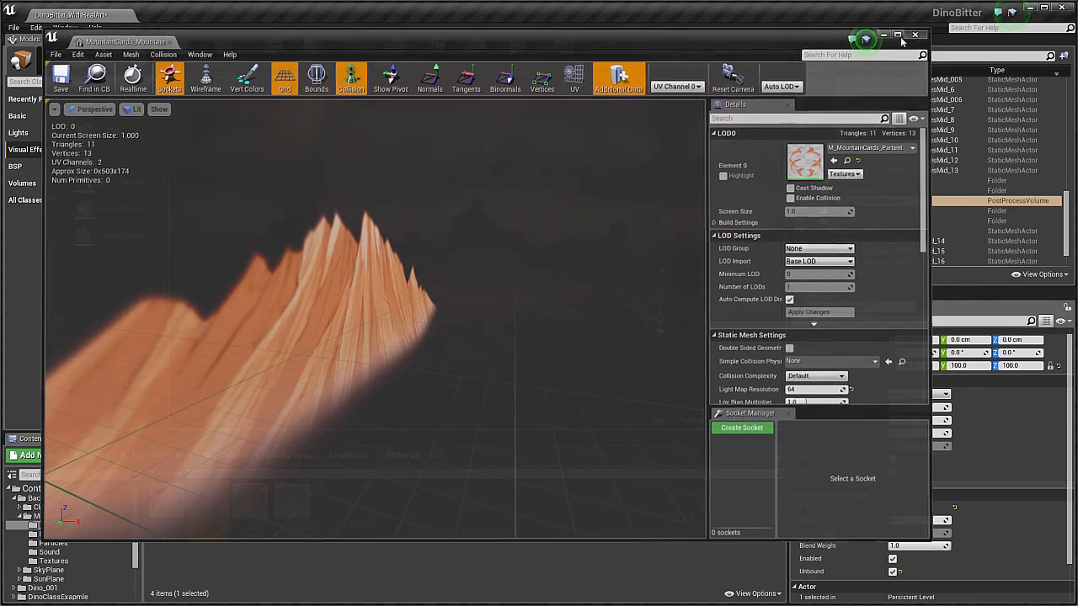
Inspect the second mountain card mesh from the Meshes folder and its assigned material, and close its editor.
left_click(52, 535)
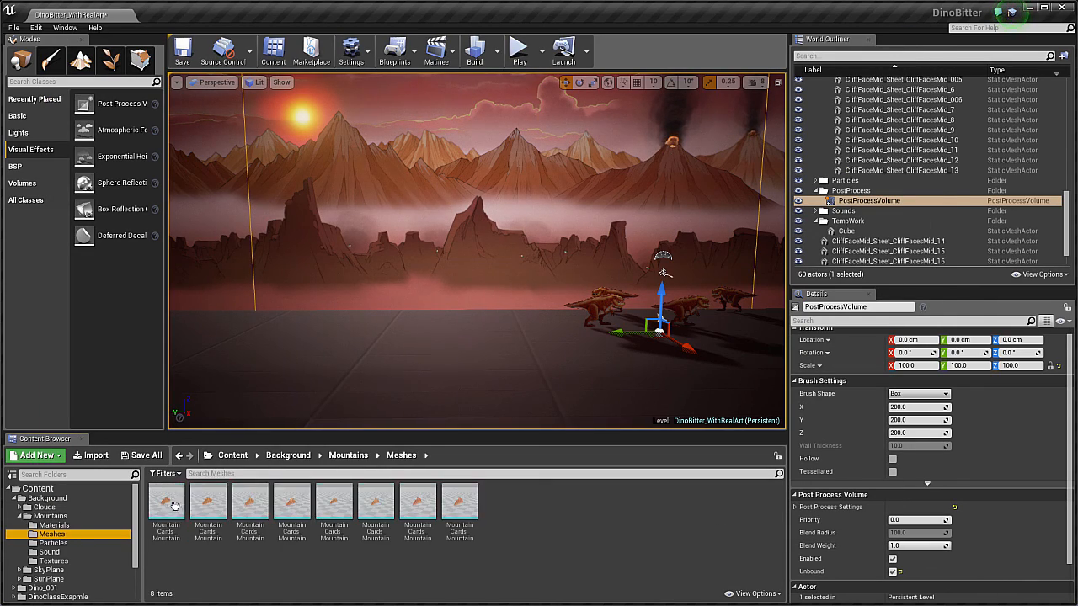
double_click(208, 504)
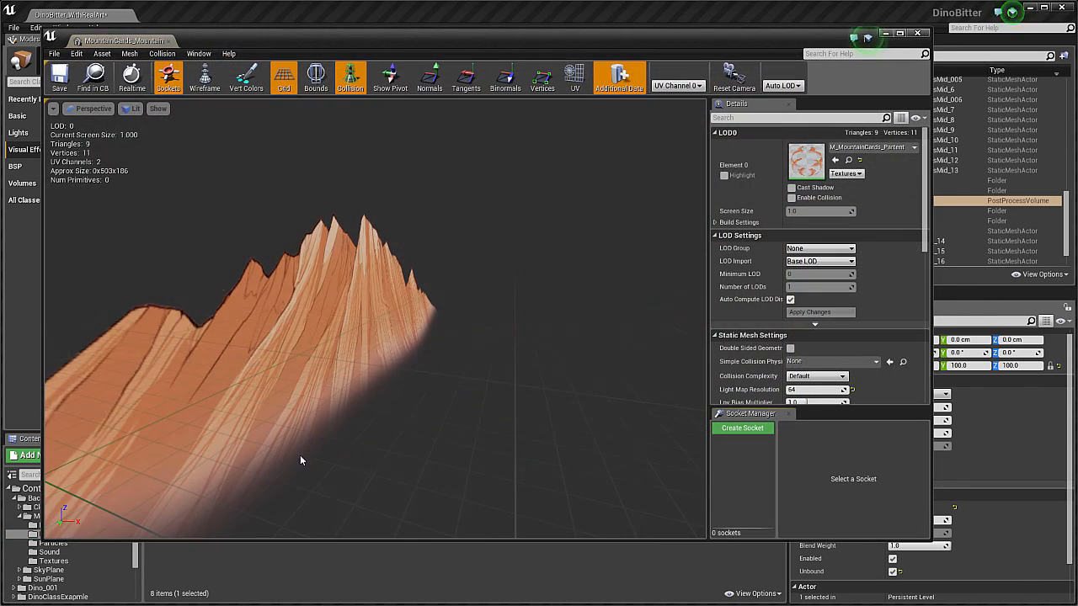
left_click(917, 32)
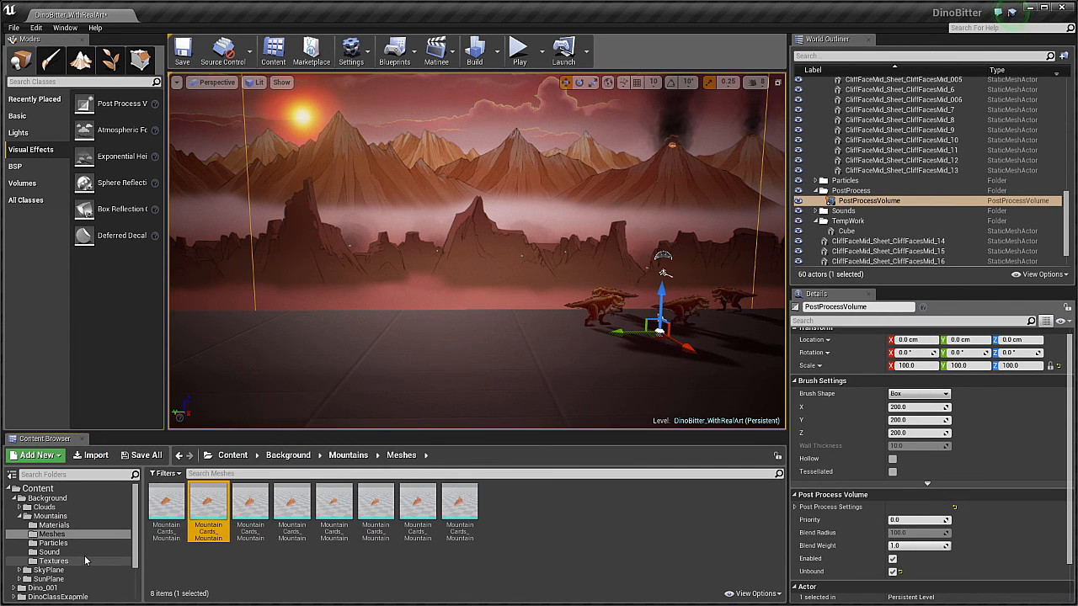
Open the M_MountainCards_Darken_Inst material instance and arrange its editor so the mountains in the viewport stay visible.
left_click(54, 525)
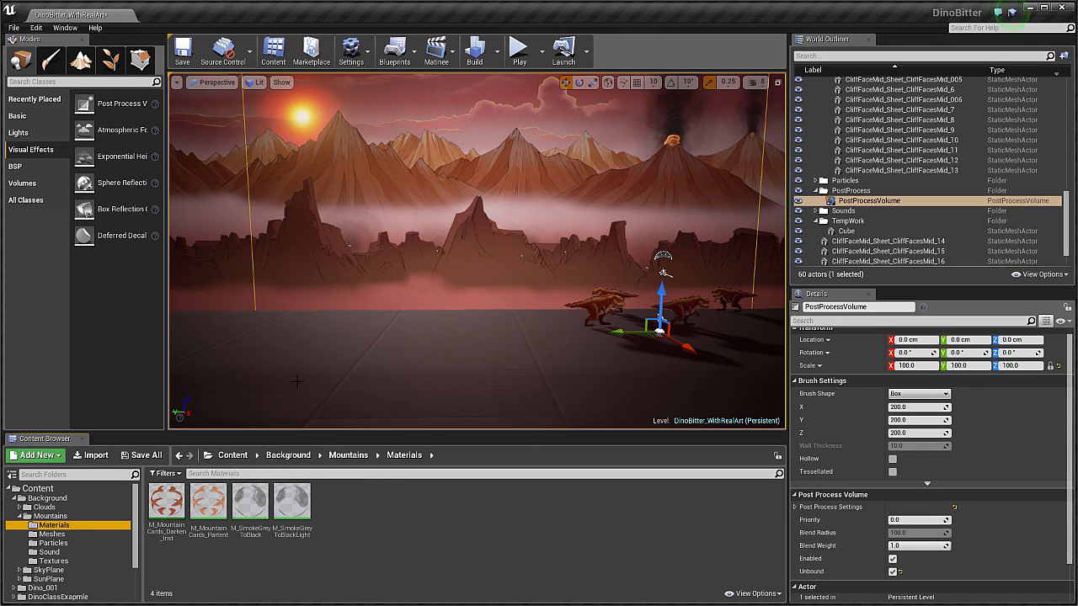
right_click_drag(374, 370, 395, 417)
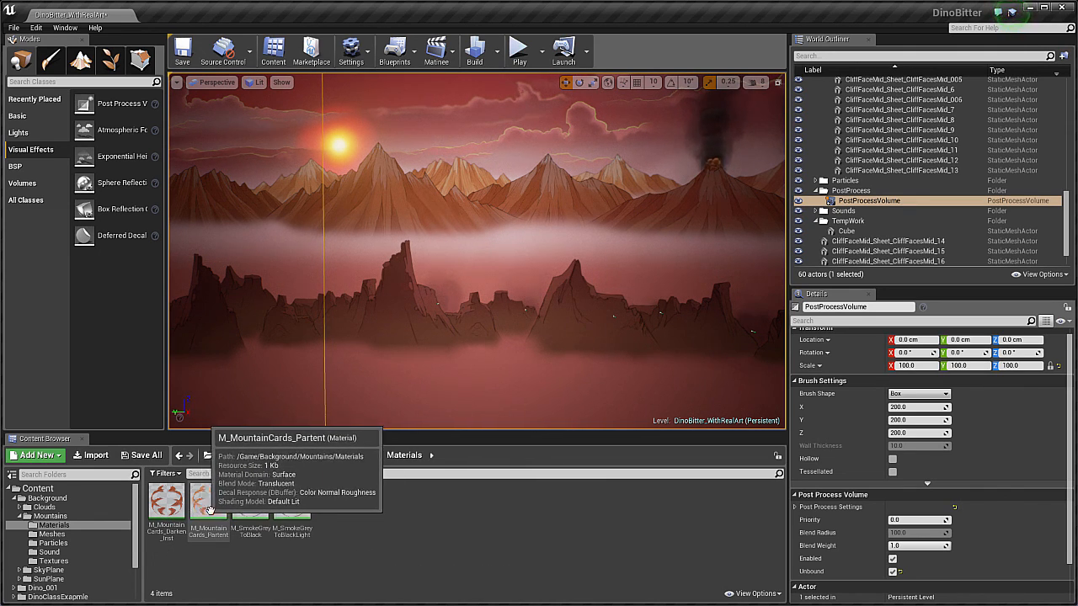
double_click(167, 502)
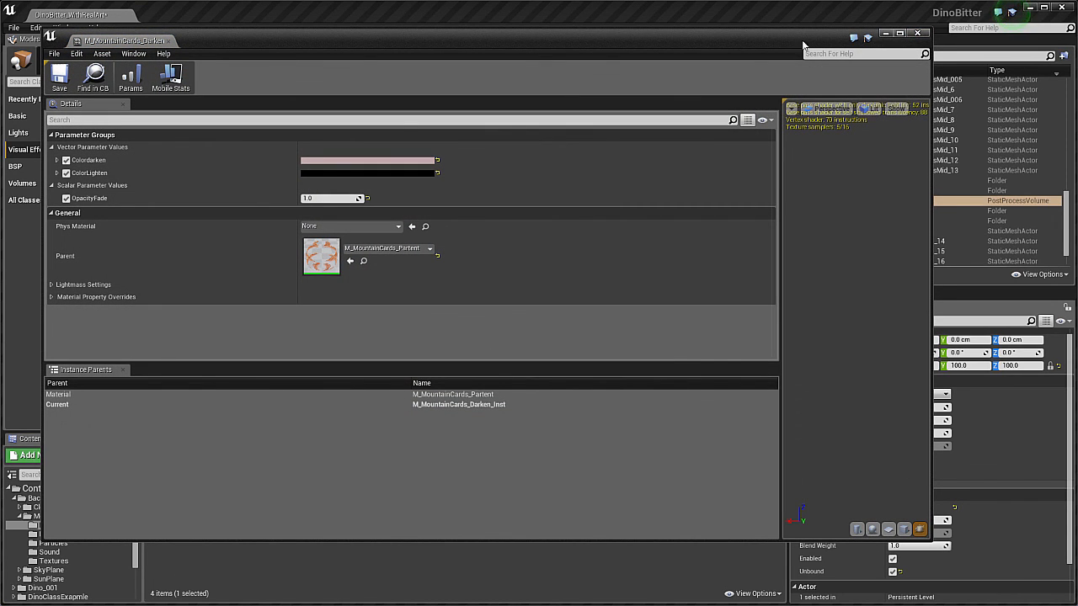
left_click_drag(637, 41, 725, 35)
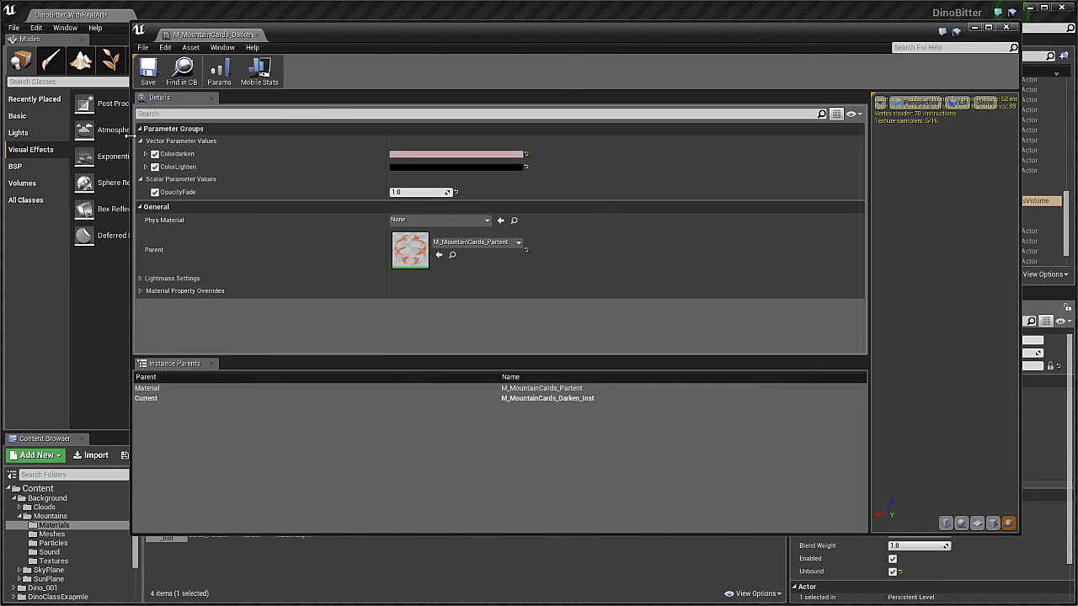
left_click_drag(129, 143, 318, 143)
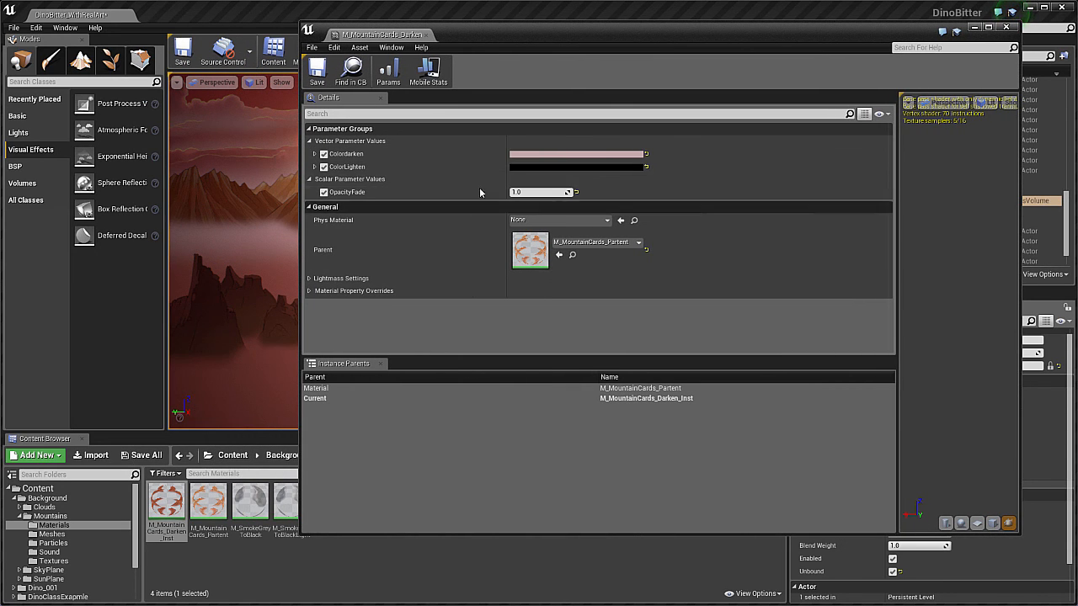
left_click_drag(479, 34, 540, 51)
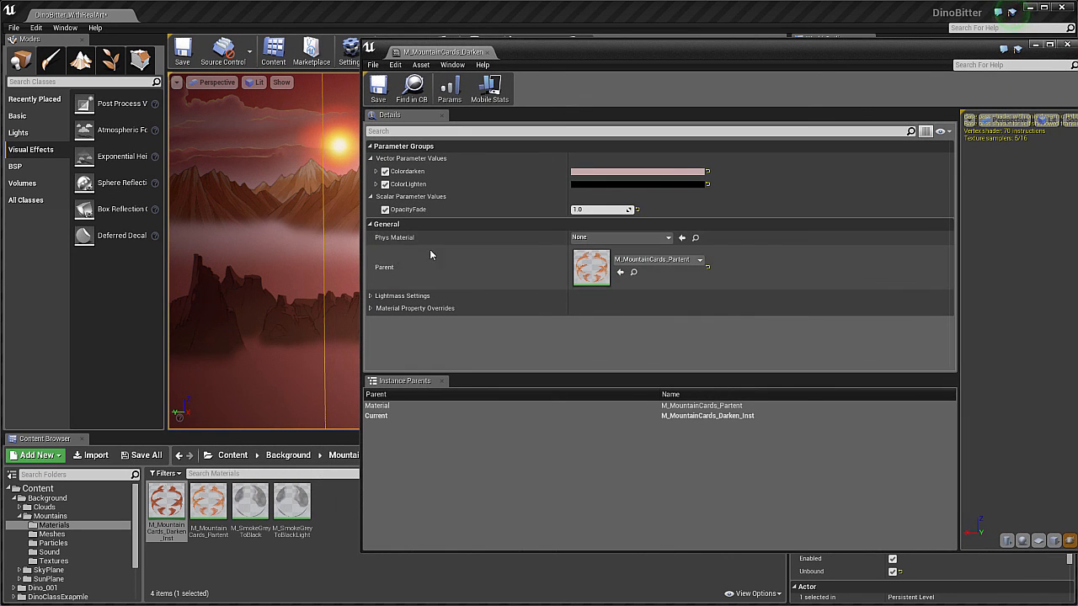
left_click_drag(519, 57, 569, 63)
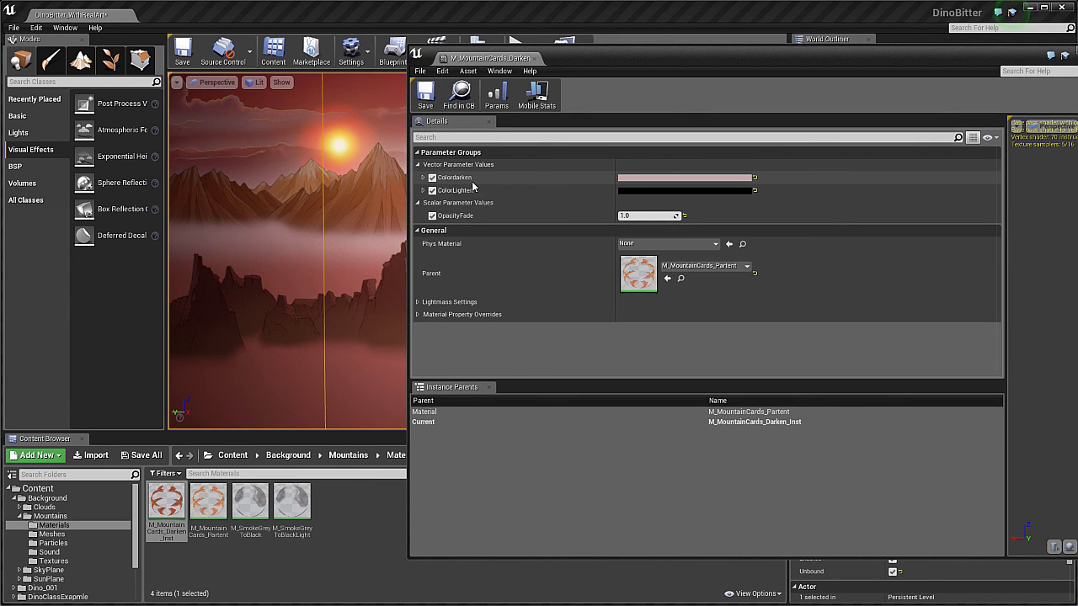
Toggle the instance's Colordarken parameter off and on to compare the mountains, leaving it enabled.
left_click(432, 178)
left_click(431, 178)
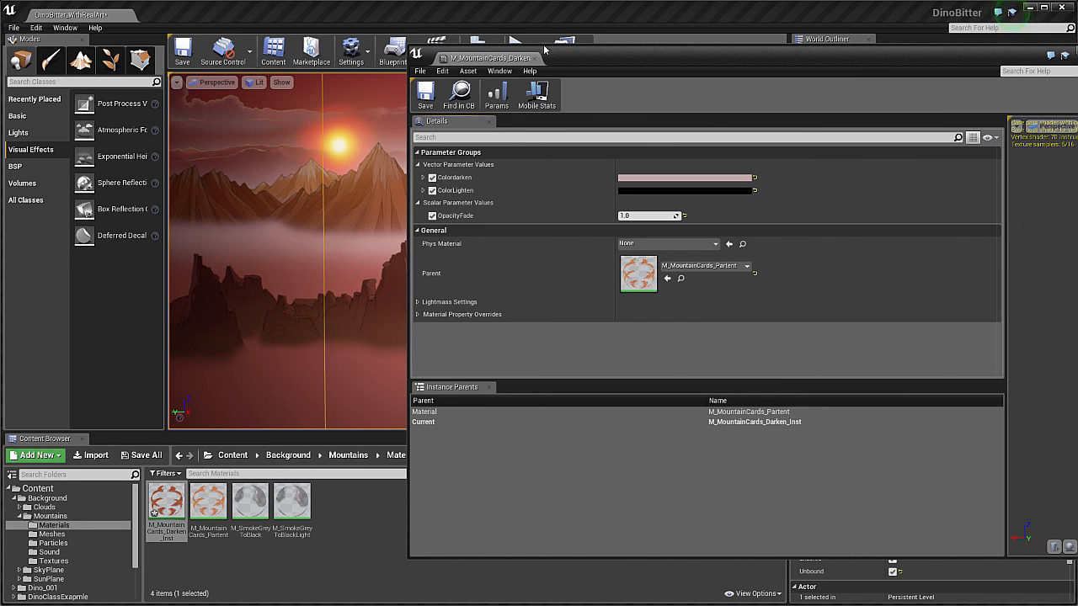
left_click_drag(564, 59, 602, 59)
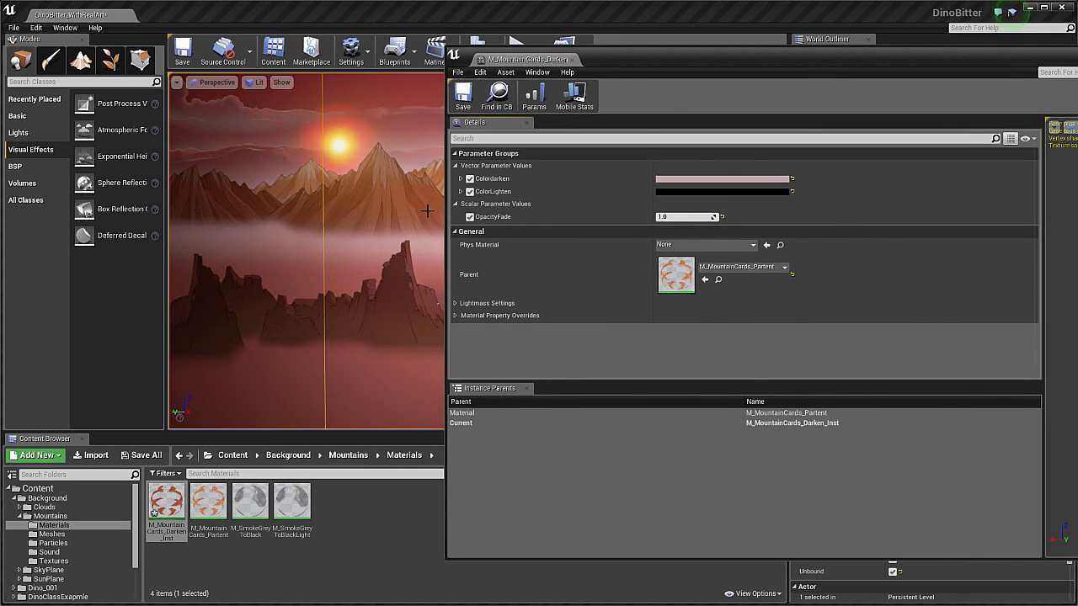
Try a reddish ColorLighten color with hue 354 and saturation 0.583, and cancel the color change.
left_click(469, 192)
left_click(676, 192)
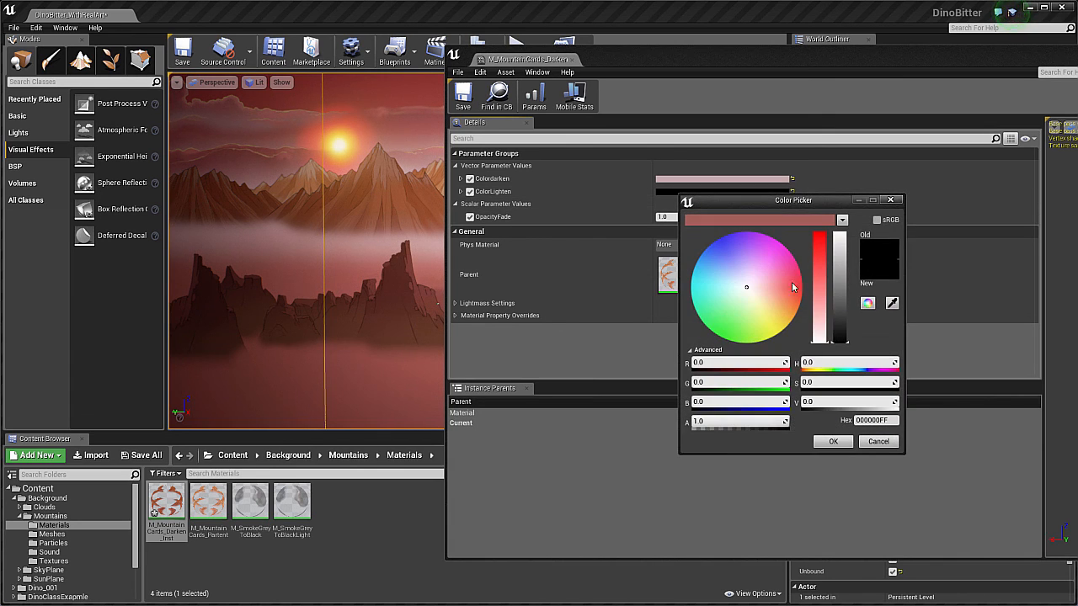
left_click_drag(764, 289, 779, 283)
left_click_drag(846, 318, 843, 360)
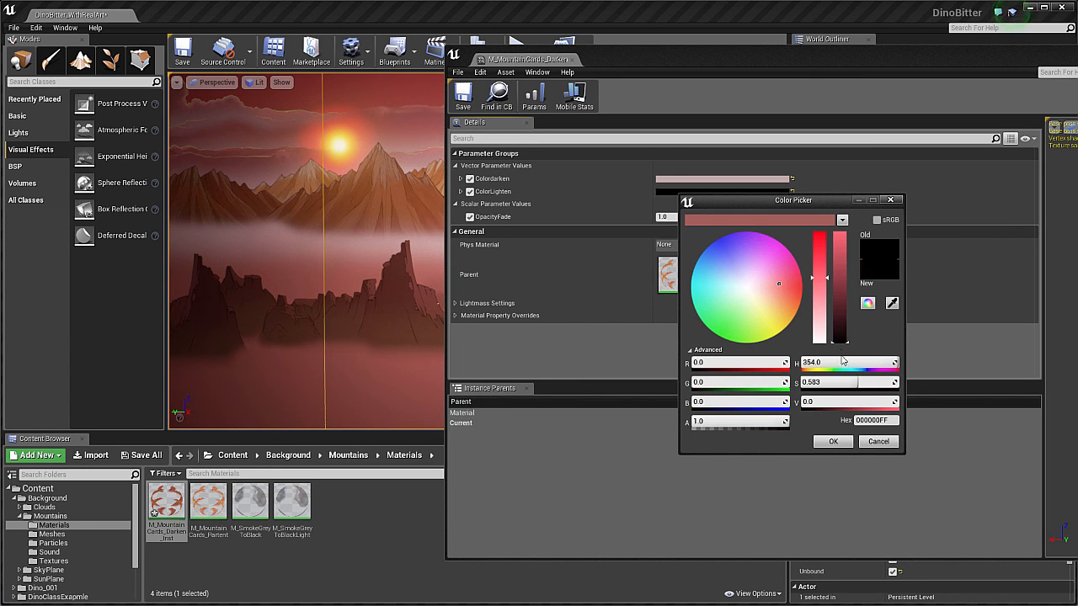
left_click(877, 442)
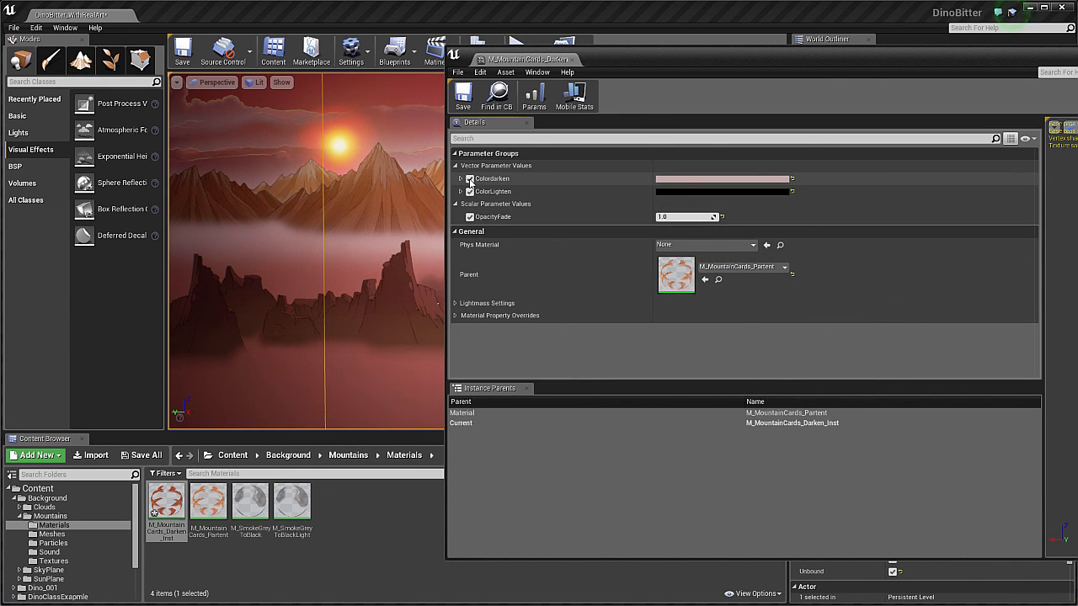
Try a dark red Colordarken color with saturation 0.64 and value 0.14, and cancel the color change.
left_click(673, 178)
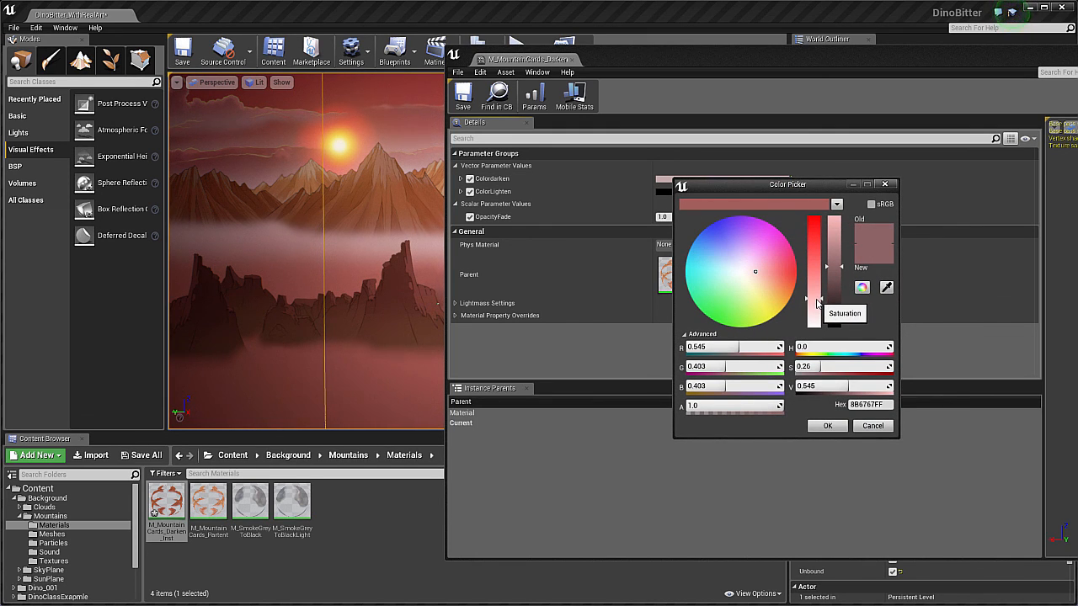
left_click_drag(816, 303, 838, 313)
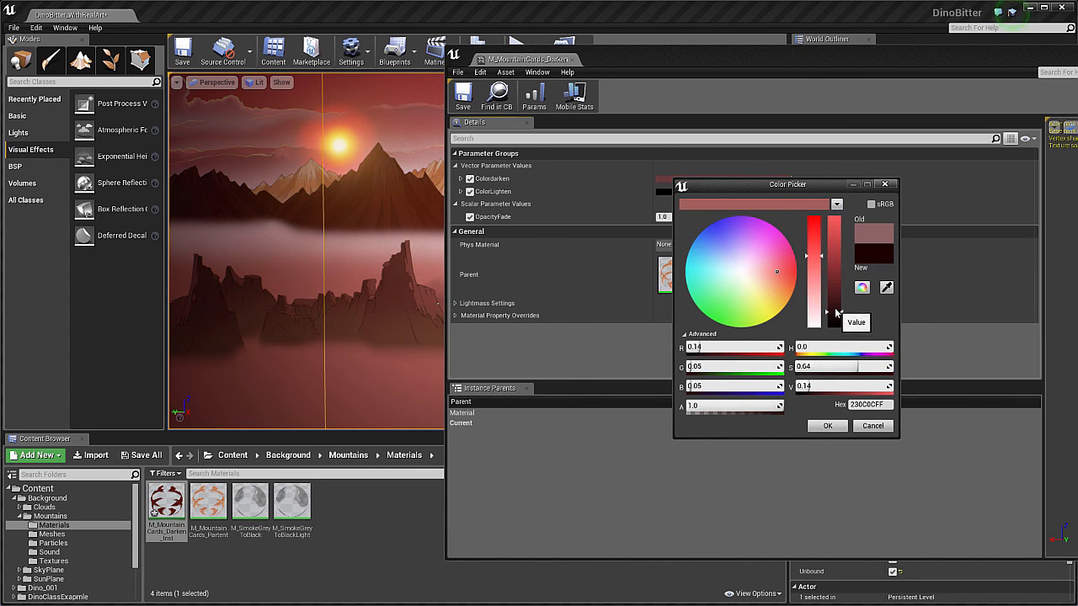
left_click(872, 425)
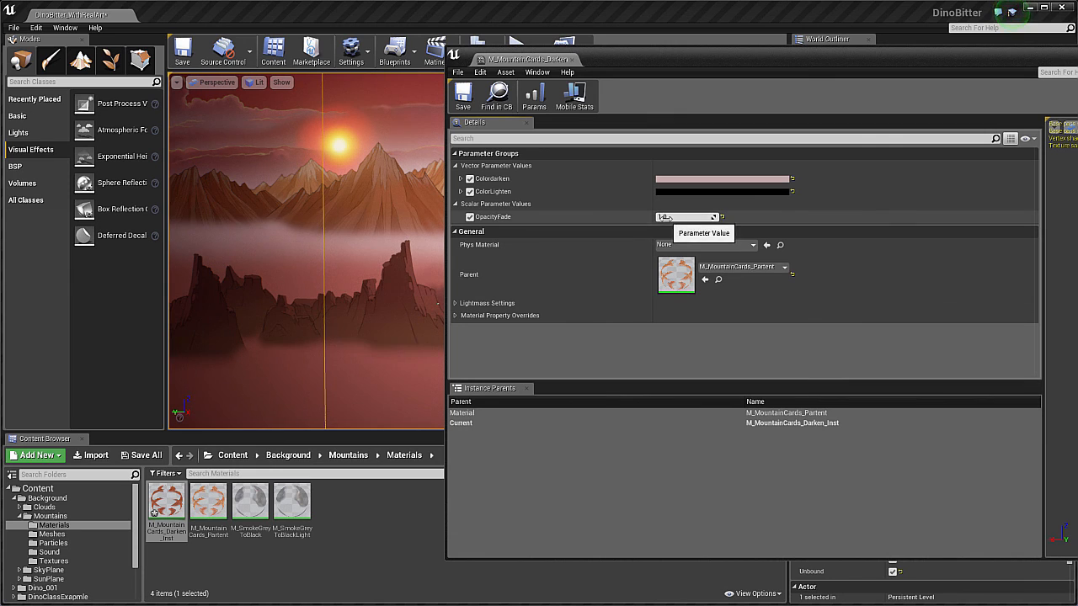
Try lower and higher OpacityFade values on the darken instance to compare the mountain fade, and set the parameter back to 1.
left_click_drag(666, 217, 691, 218)
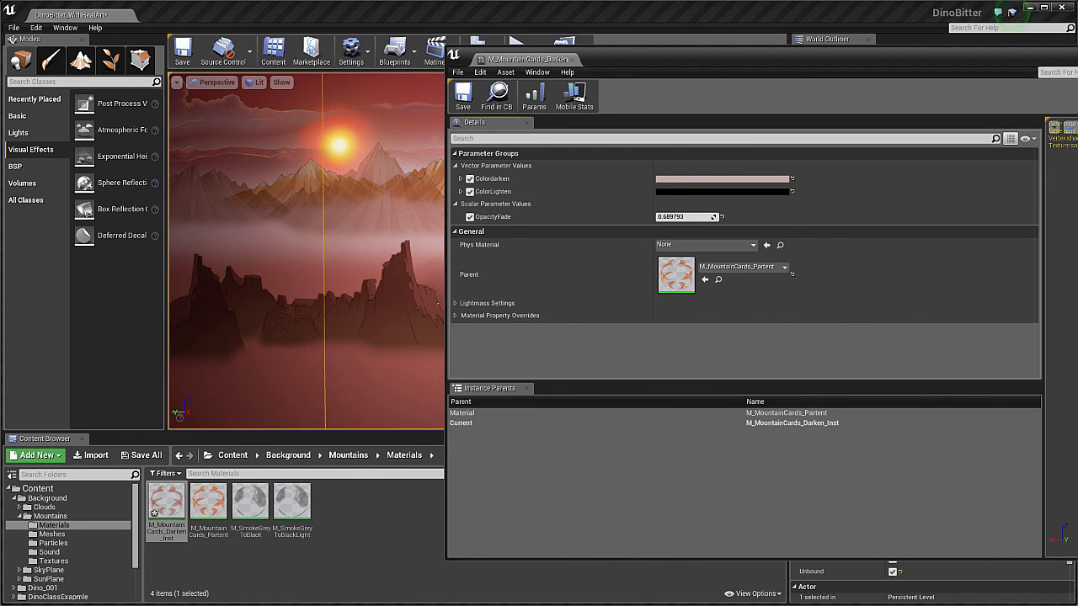
left_click_drag(694, 217, 683, 217)
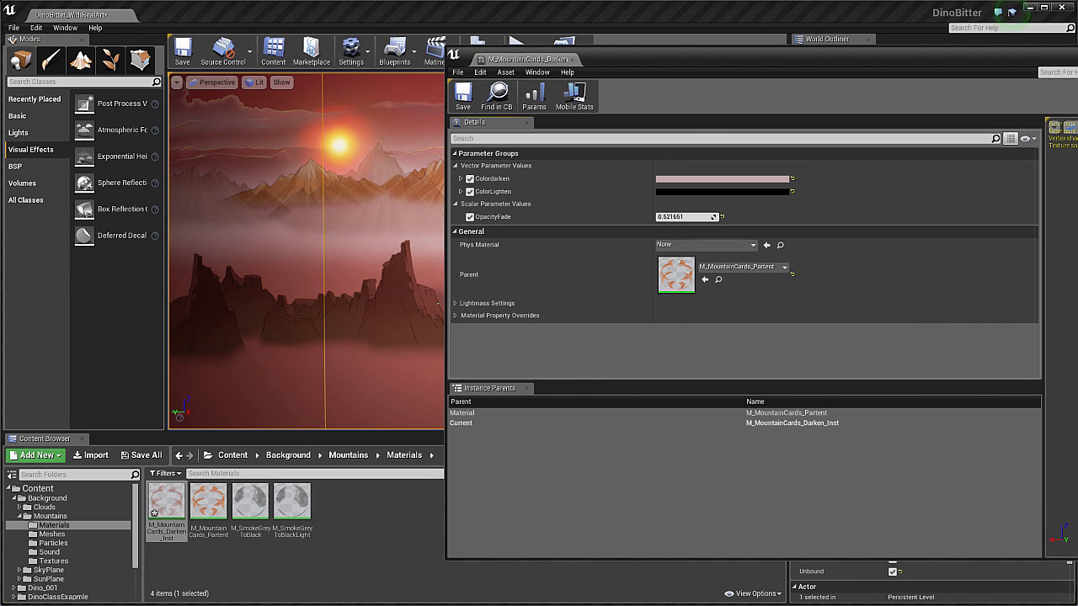
left_click_drag(683, 217, 700, 217)
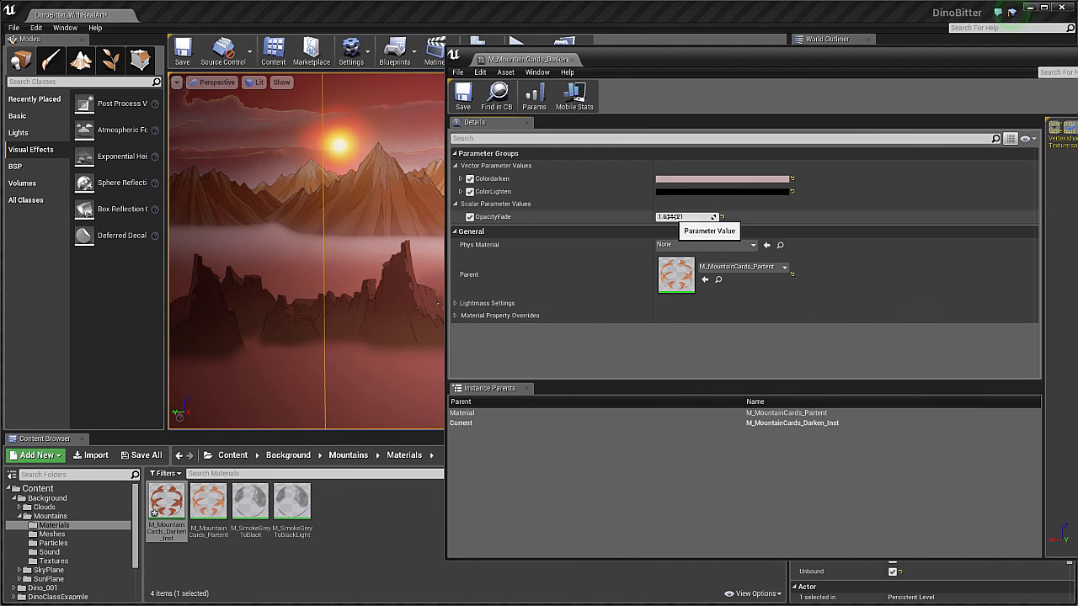
left_click(684, 217)
type("1")
key("Return")
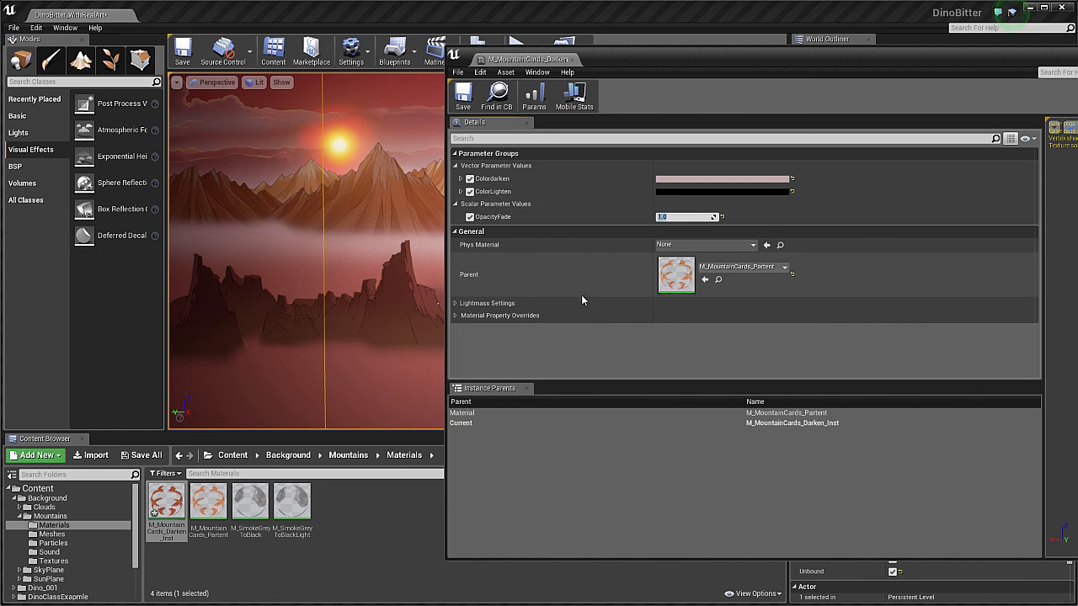
Save the M_MountainCards_Darken_Inst material instance and close its editor.
left_click(463, 96)
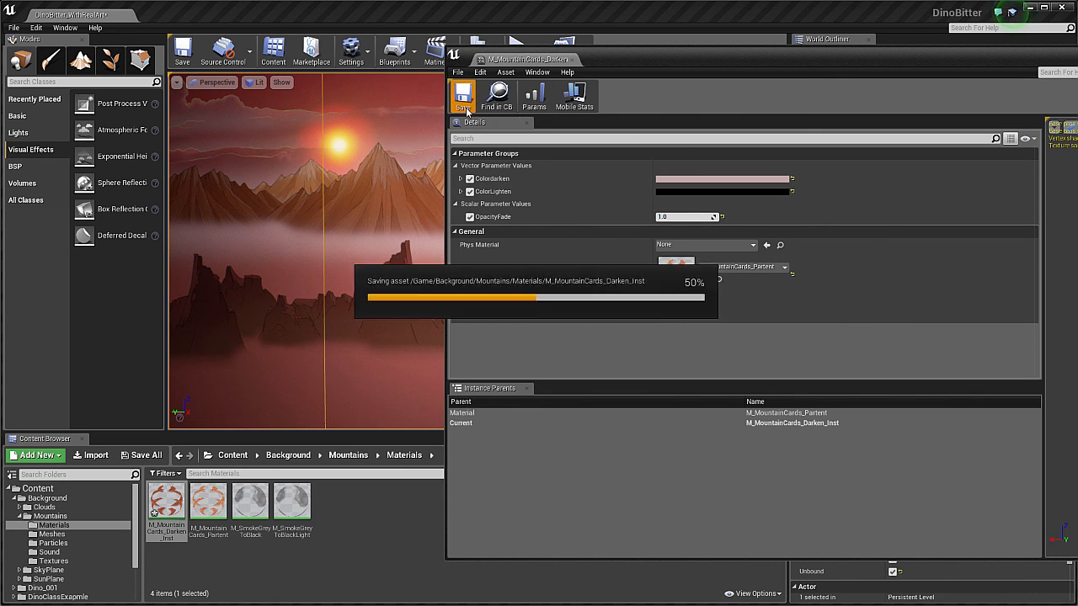
left_click_drag(870, 53, 657, 62)
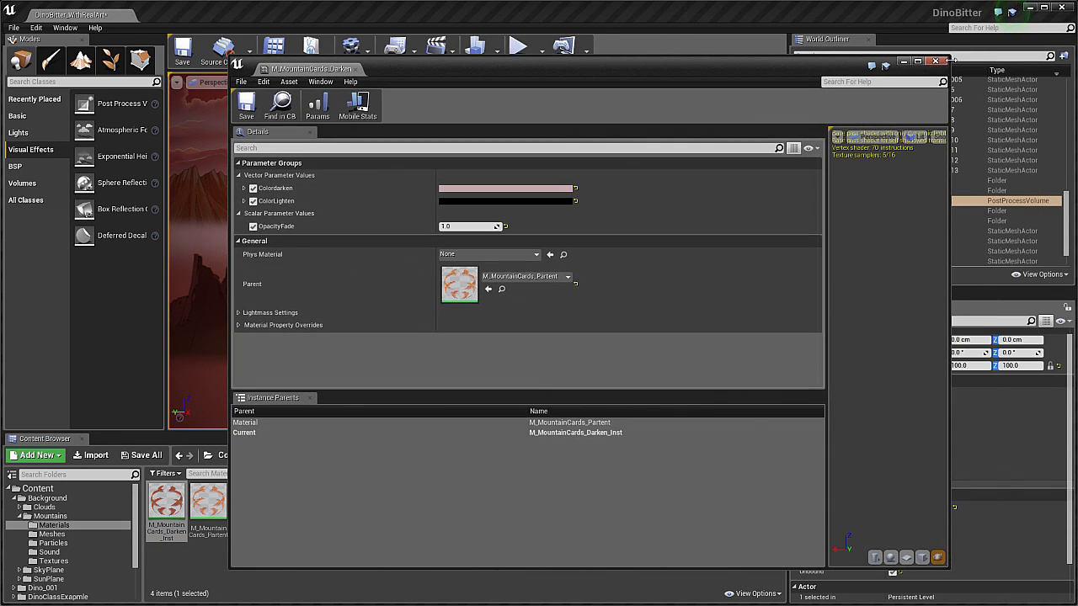
left_click(939, 62)
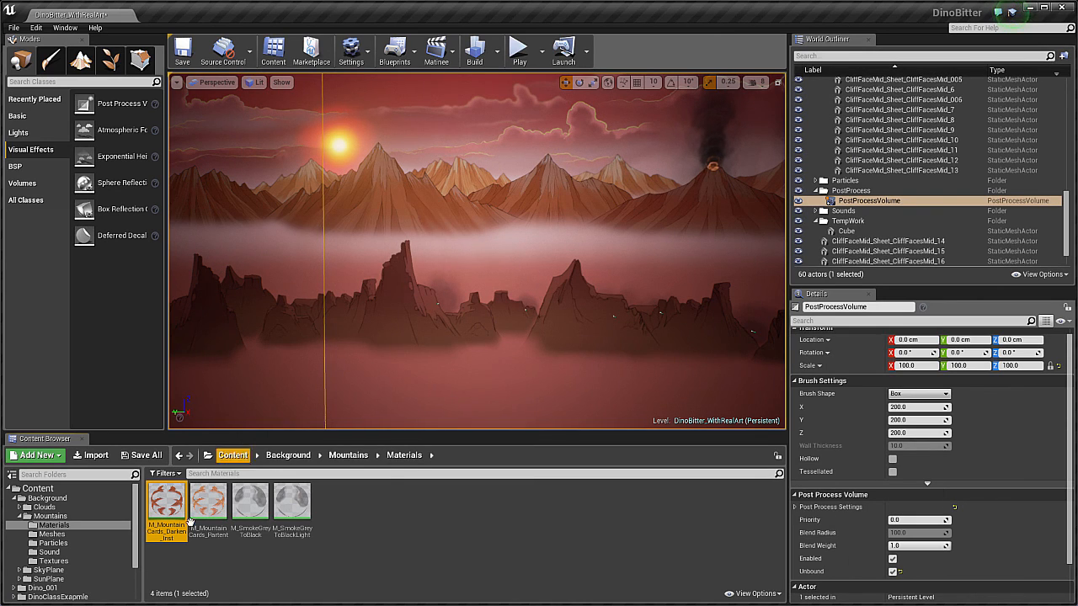
Open the M_MountainCards_Partent material in a maximized editor with a wider graph area, and frame its whole node network.
left_click(211, 505)
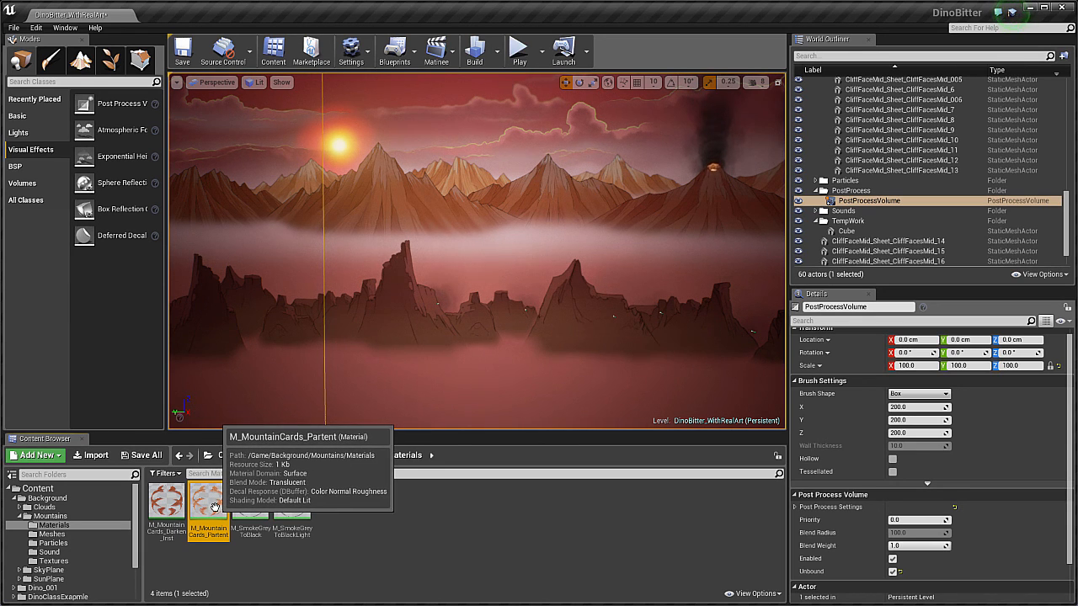
double_click(215, 506)
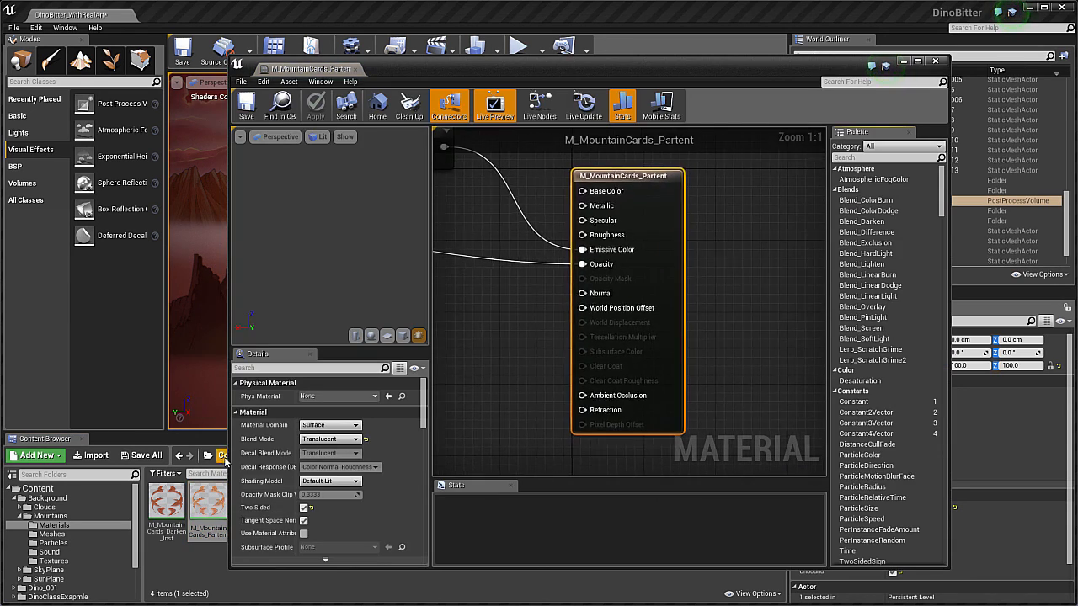
double_click(417, 68)
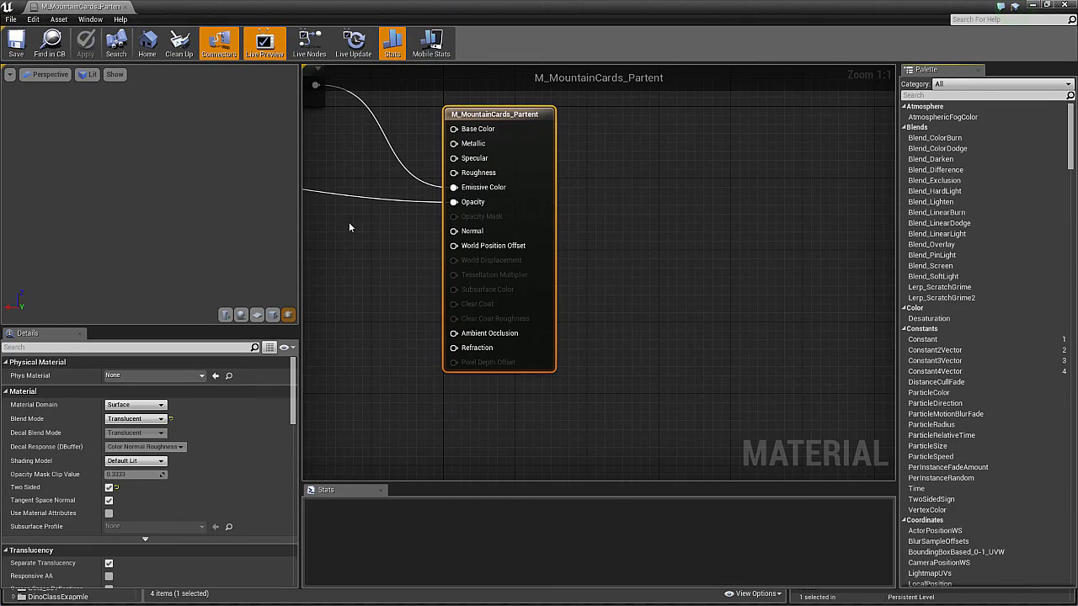
right_click_drag(348, 221, 500, 272)
left_click_drag(302, 250, 215, 250)
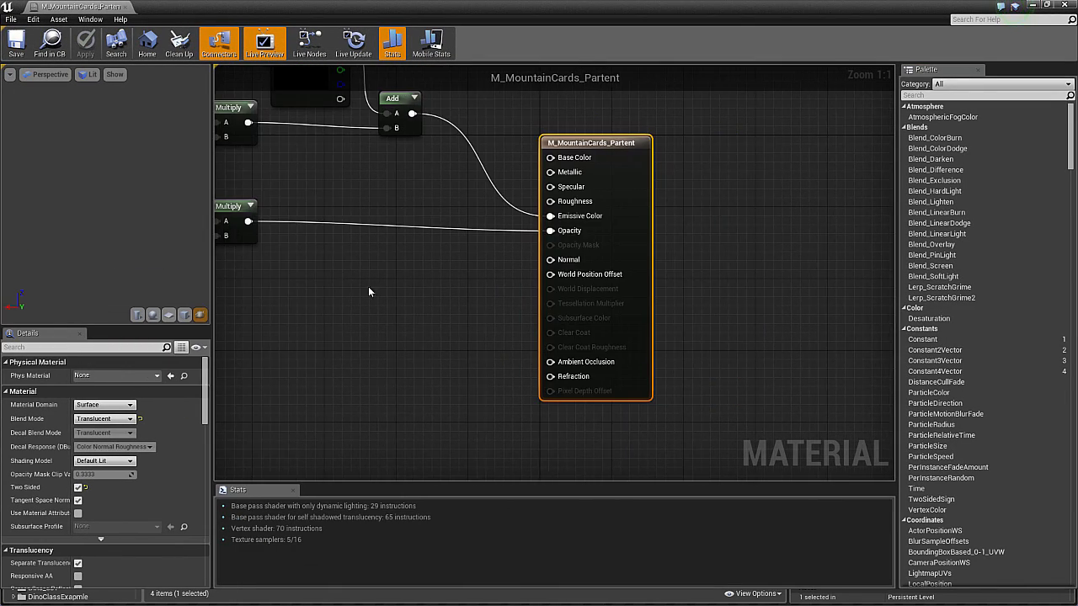
scroll(473, 325, "down", 8)
right_click_drag(473, 325, 382, 309)
scroll(382, 308, "up", 7)
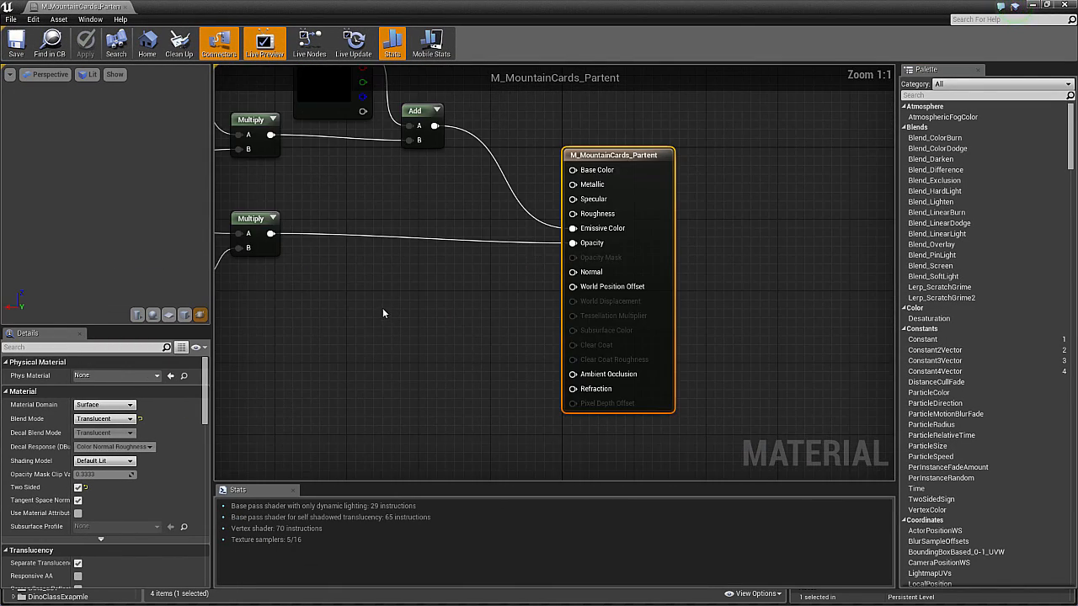
scroll(382, 308, "down", 3)
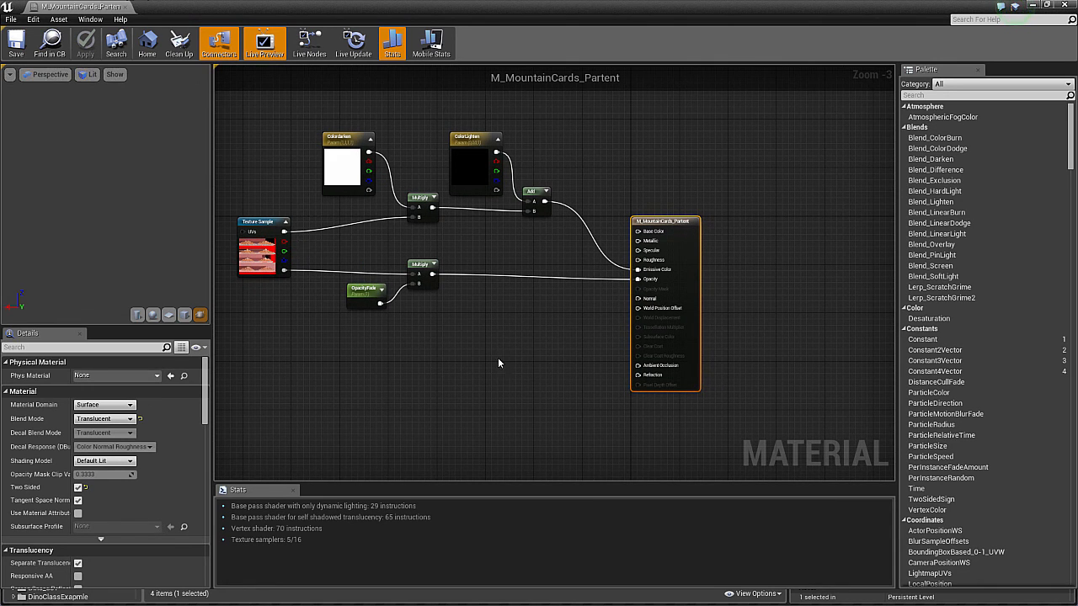
Select the main material node, try the Unlit shading model, and return it to Default Lit.
left_click(589, 359)
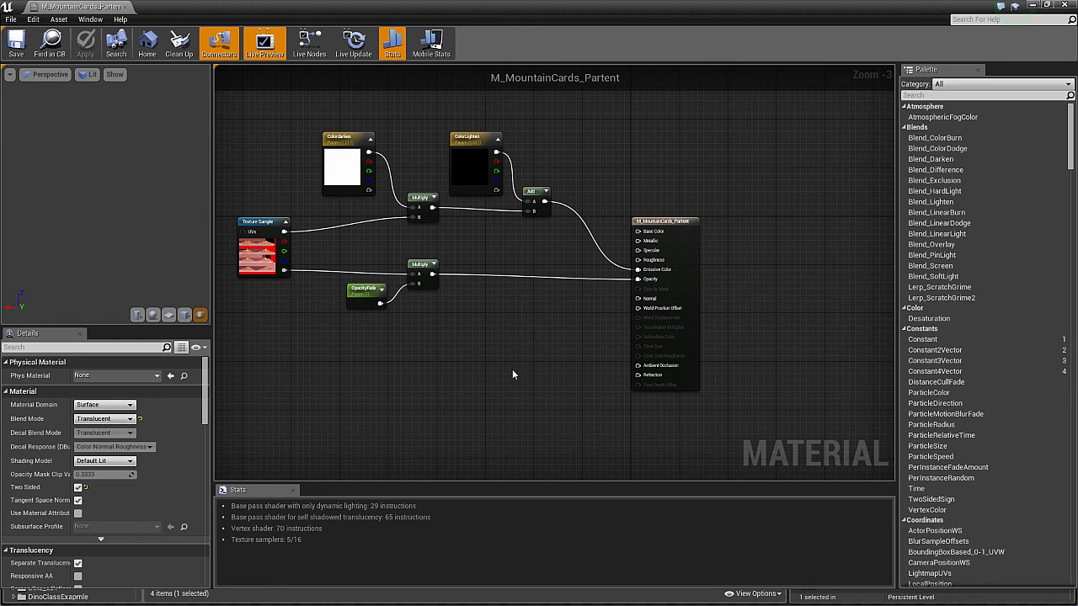
left_click(664, 246)
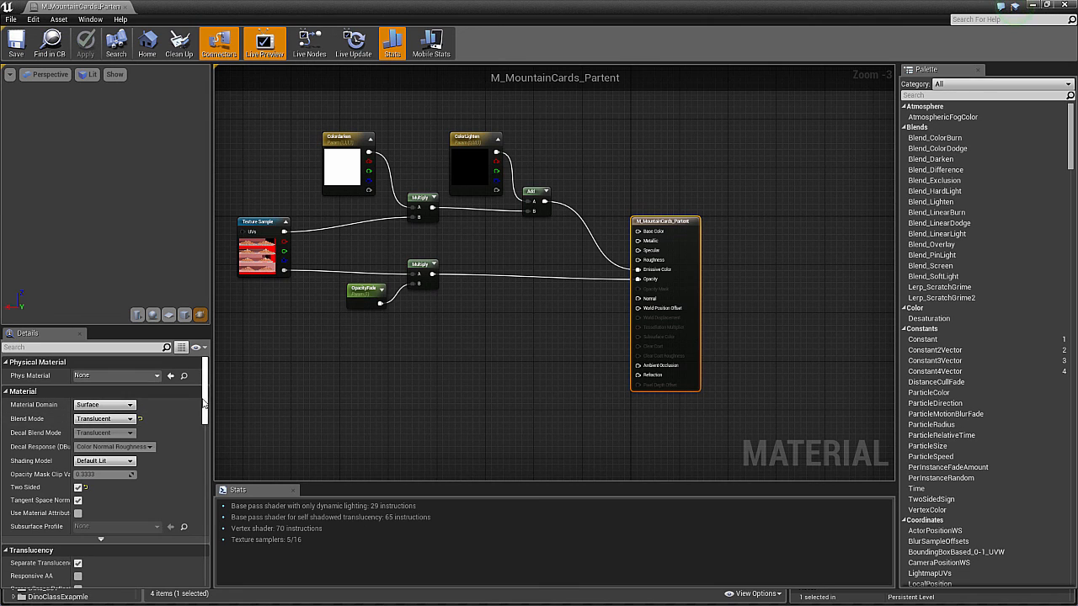
scroll(205, 404, "down", 2)
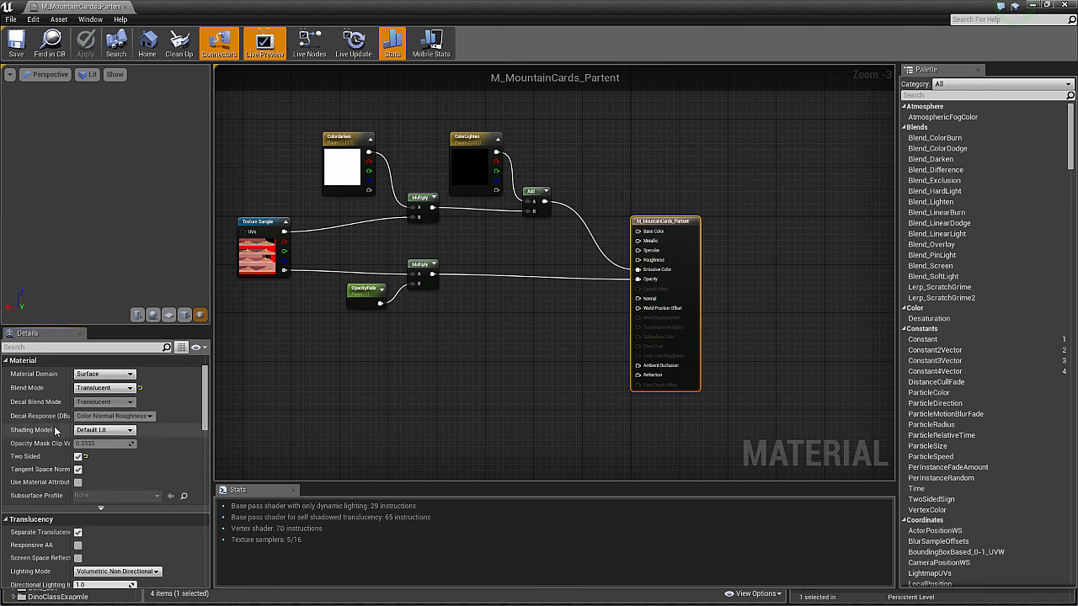
scroll(186, 412, "up", 2)
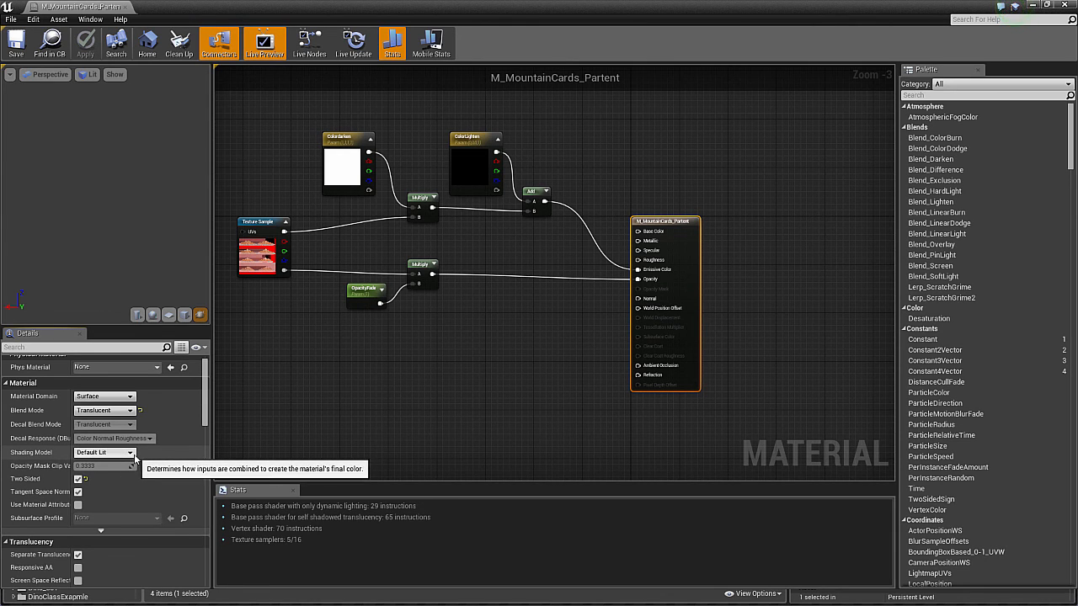
left_click(122, 453)
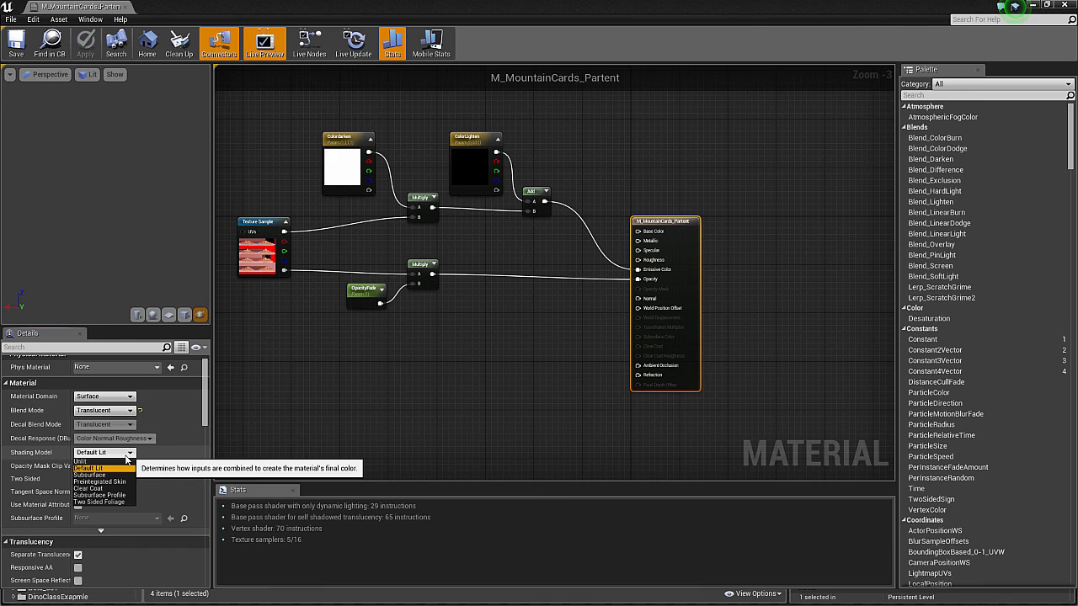
left_click(108, 466)
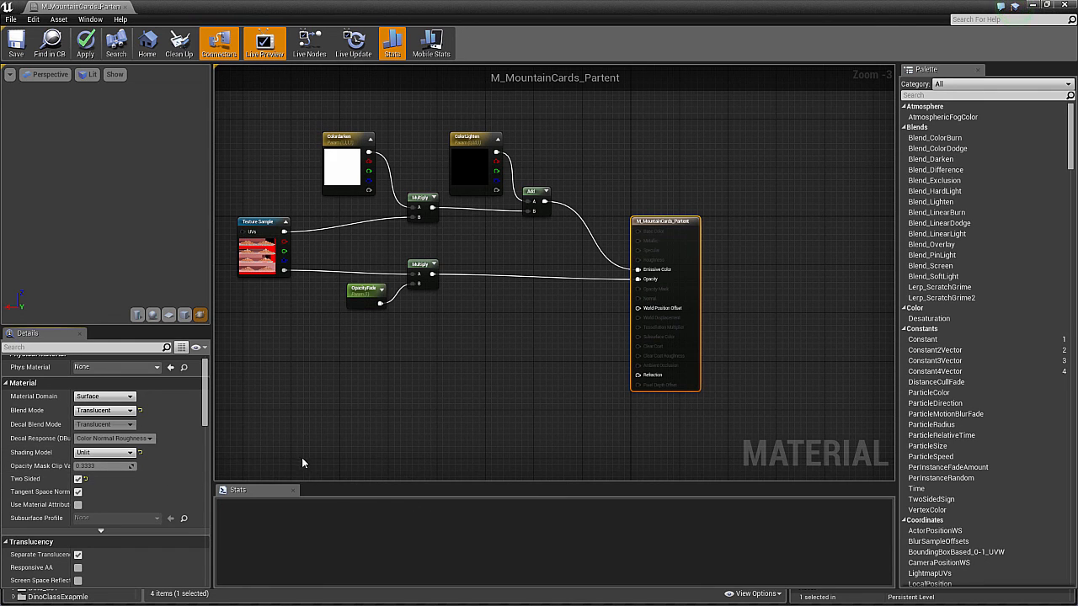
left_click(131, 454)
left_click(115, 469)
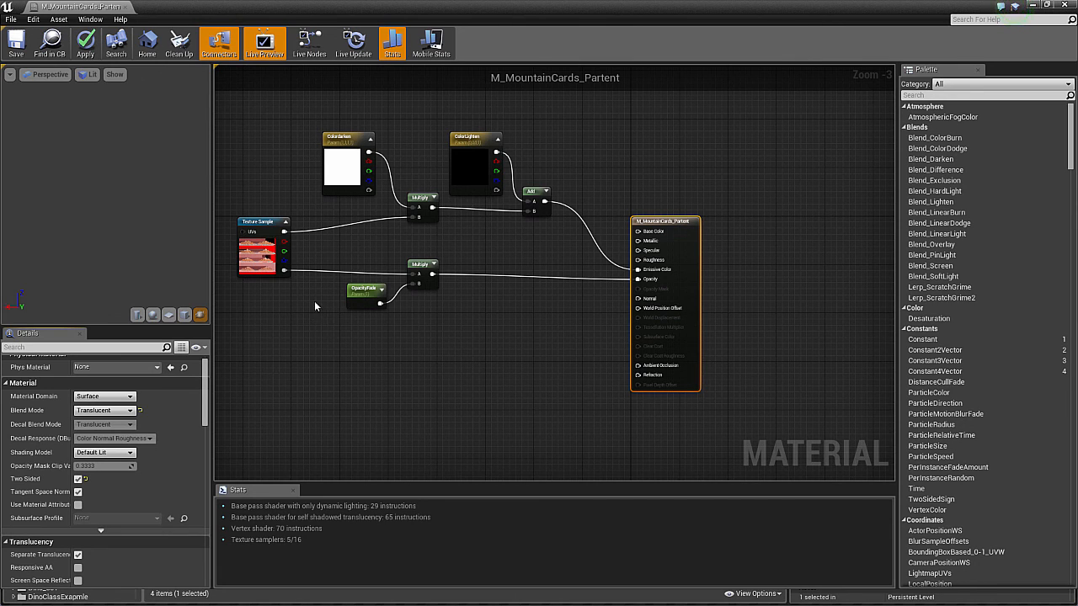
Examine how the texture sample, Colordarken, ColorLighten and OpacityFade nodes feed the material's Emissive Color and Opacity inputs.
right_click_drag(314, 301, 345, 288)
scroll(345, 287, "up", 1)
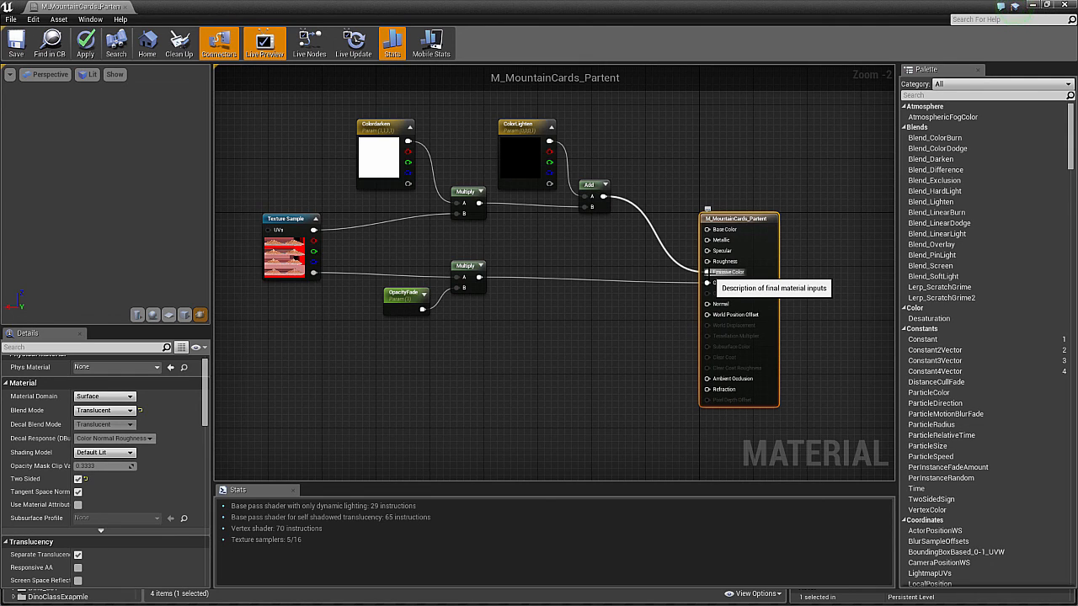
scroll(293, 299, "up", 2)
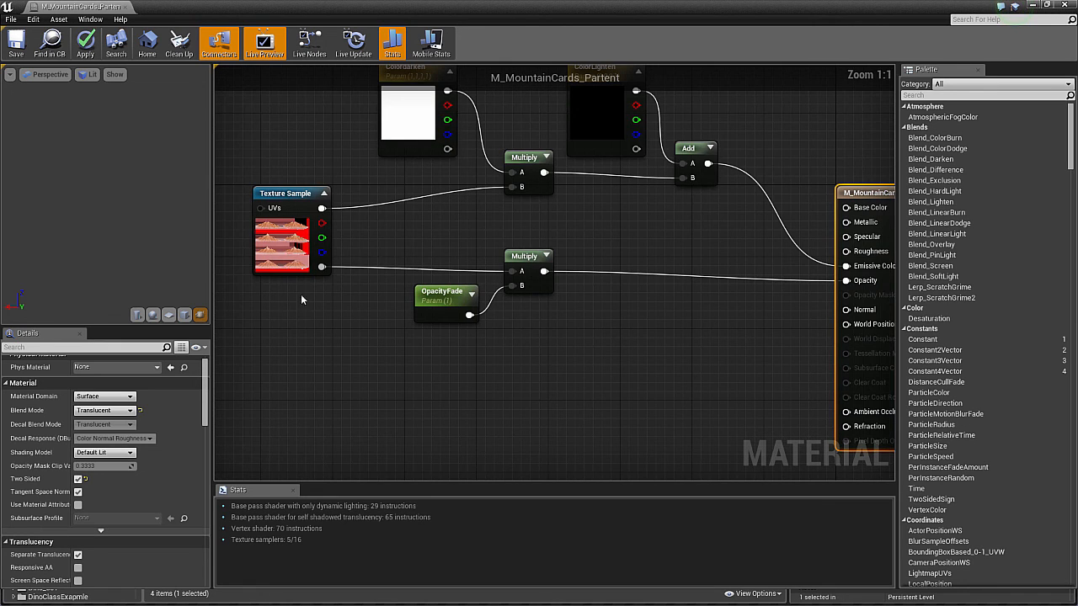
right_click_drag(525, 226, 453, 224)
mouse_move(316, 232)
right_mouse_down()
mouse_move(435, 241)
mouse_move(316, 251)
right_mouse_up()
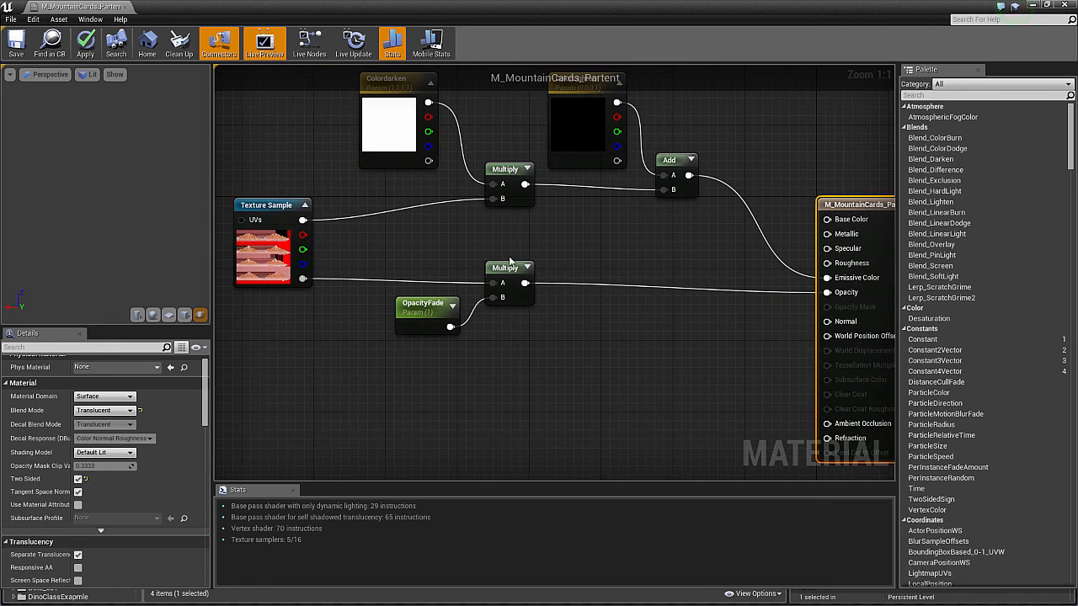
right_click_drag(660, 292, 557, 274)
scroll(557, 274, "down", 1)
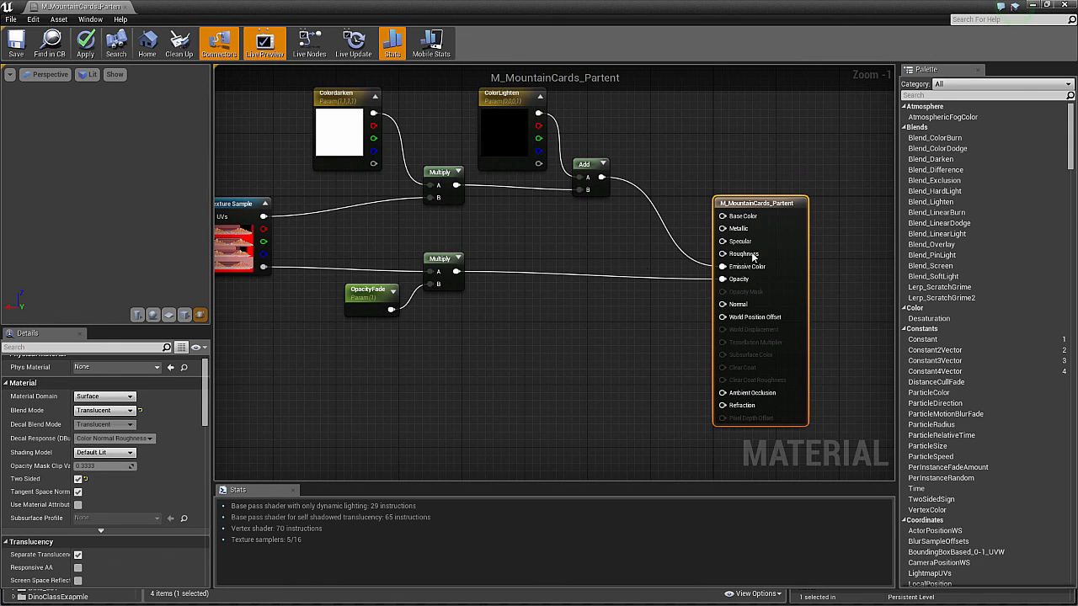
Switch the parent material's shading model to Unlit once more to compare the available inputs, and restore Default Lit.
left_click(122, 453)
left_click(126, 461)
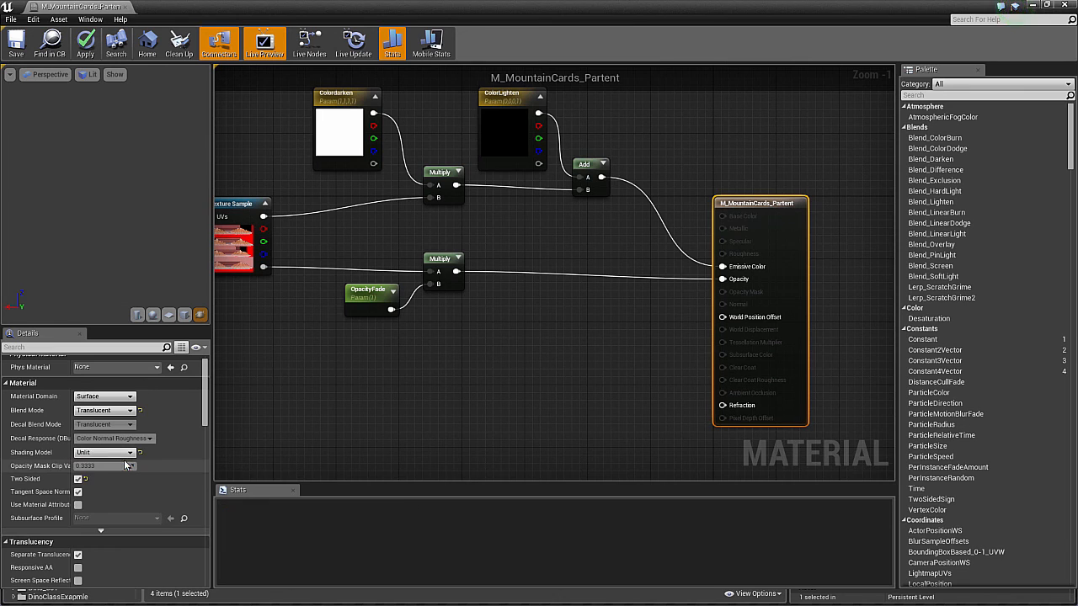
left_click(125, 453)
left_click(109, 468)
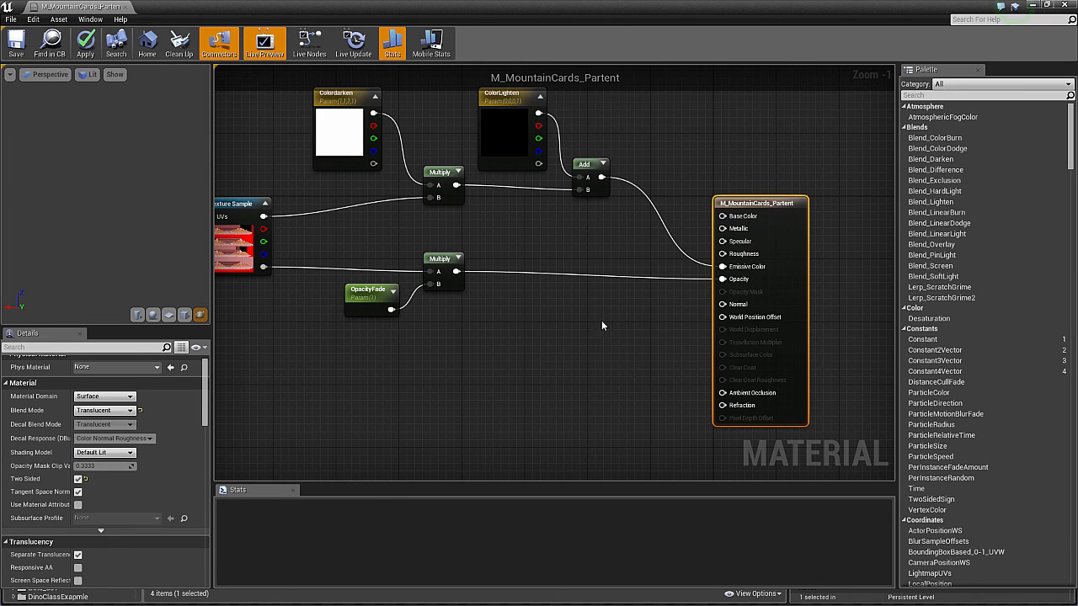
right_click_drag(601, 326, 612, 369)
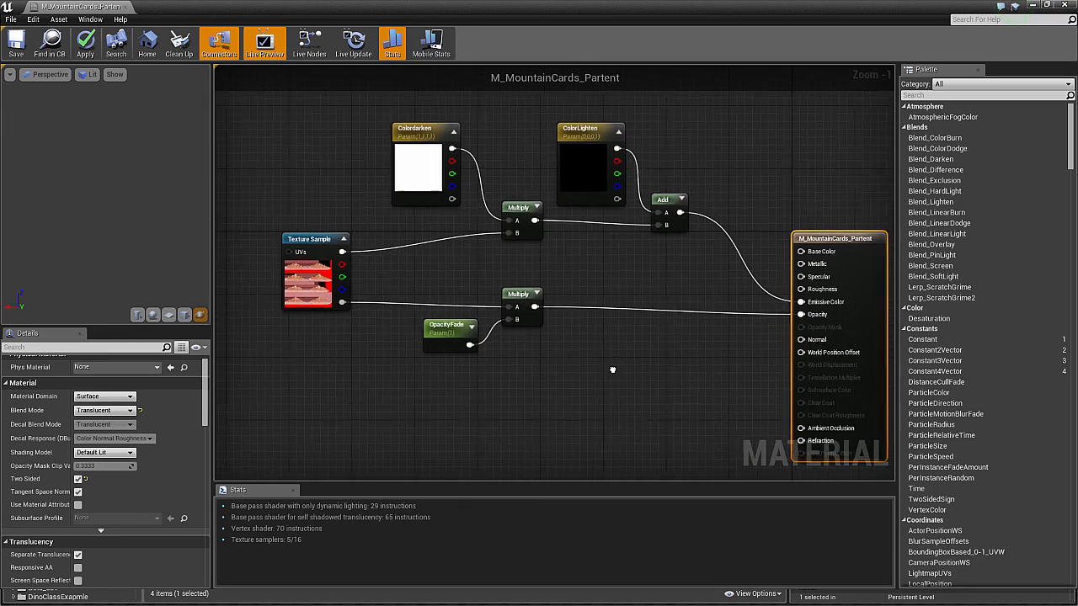
Move the material editor aside, open the Mountains Textures folder, and start an asset import into it.
left_click_drag(170, 16, 484, 83)
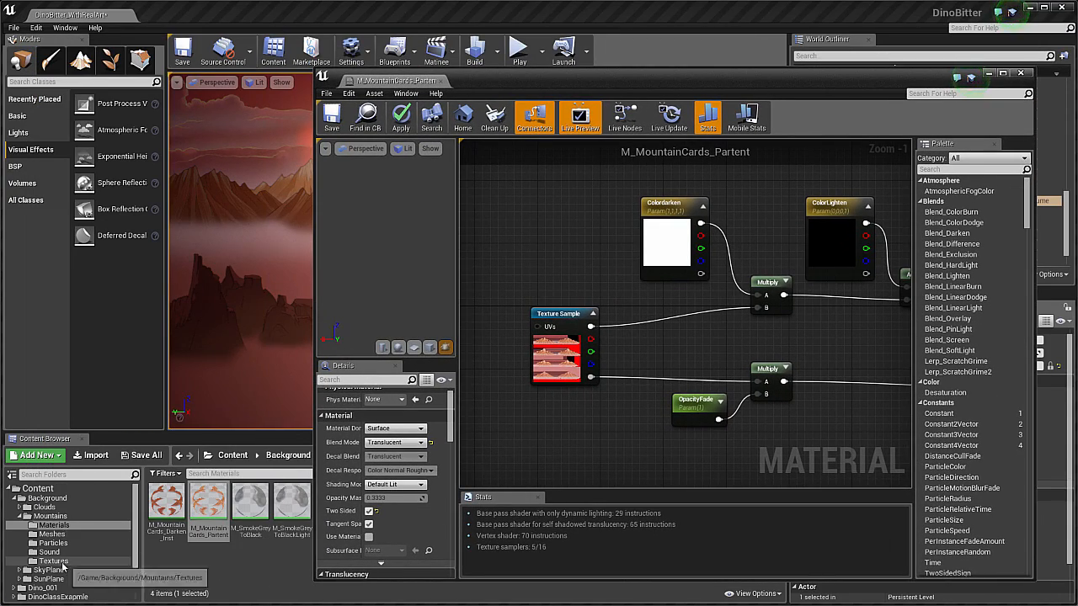
left_click(53, 561)
right_click(259, 514)
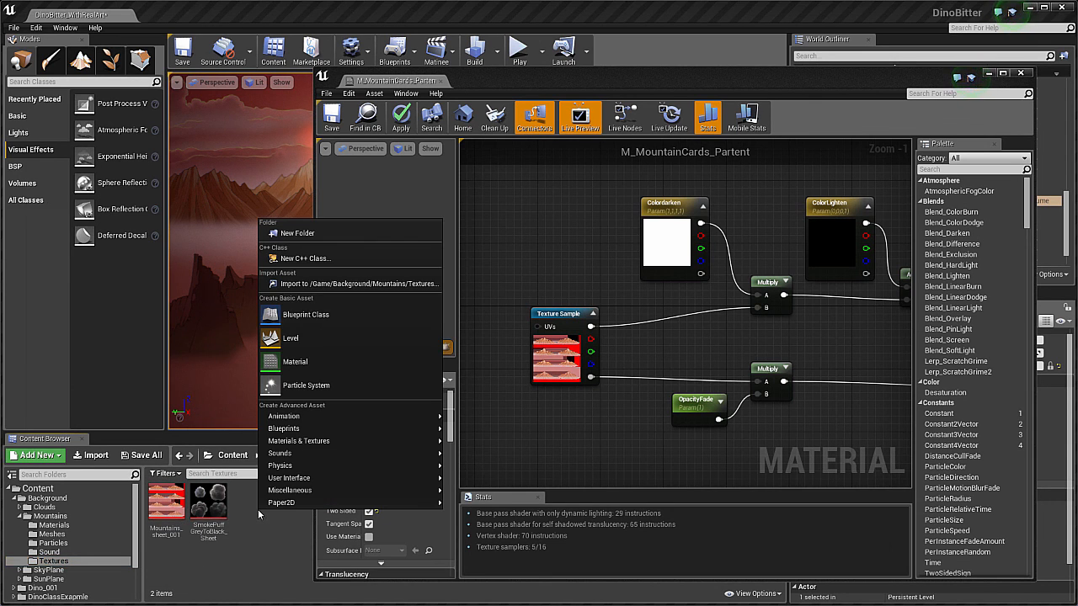
left_click(337, 284)
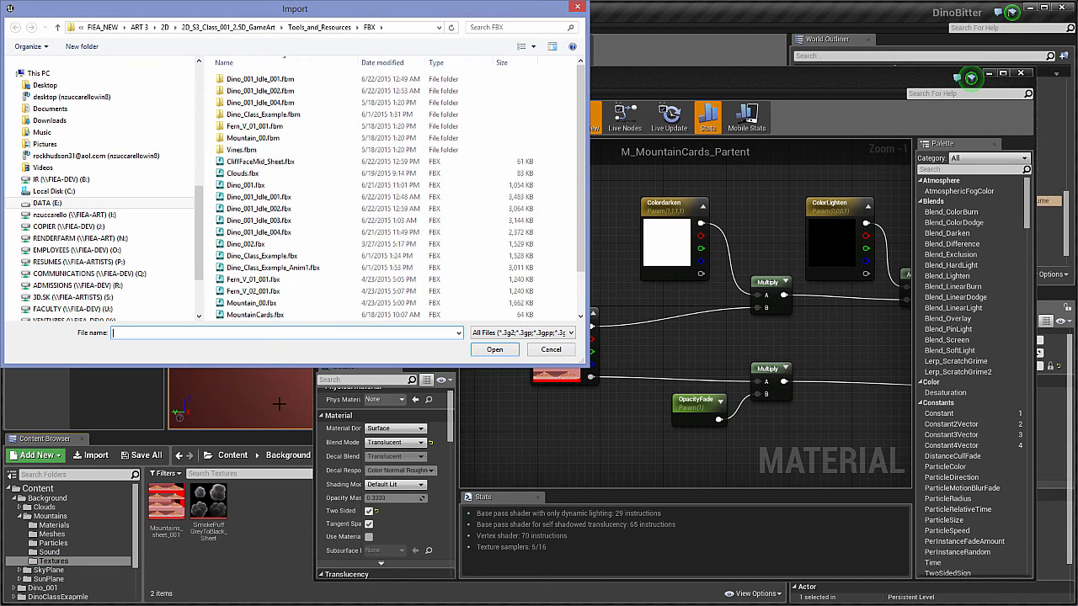
Browse the Photoshop, TGA and PNG source folders for the Mountains_sheet_001 texture file, and cancel the import.
key("alt+Up")
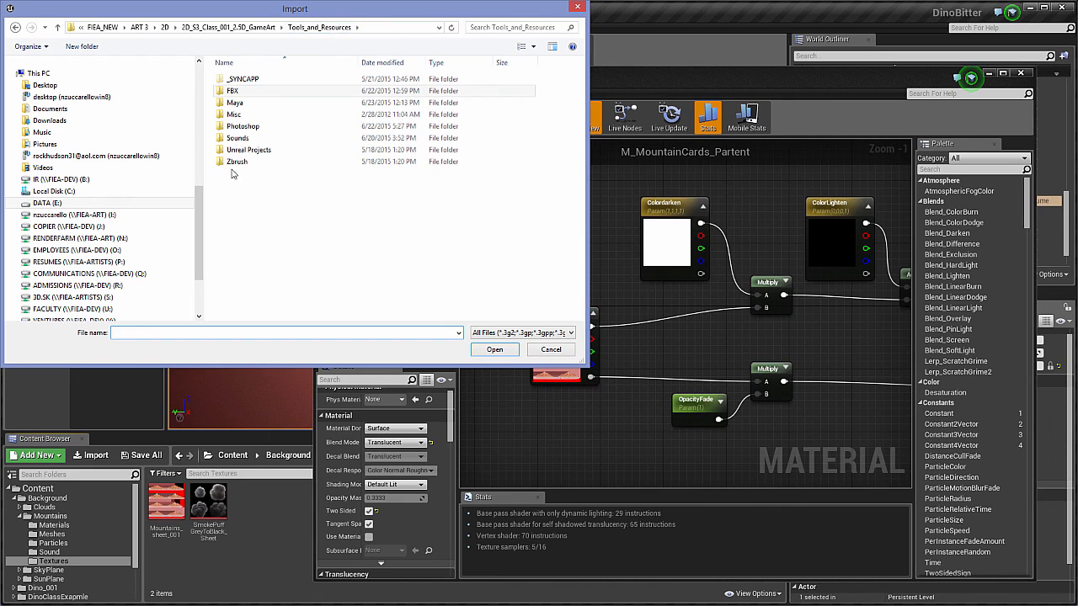
double_click(242, 126)
double_click(299, 95)
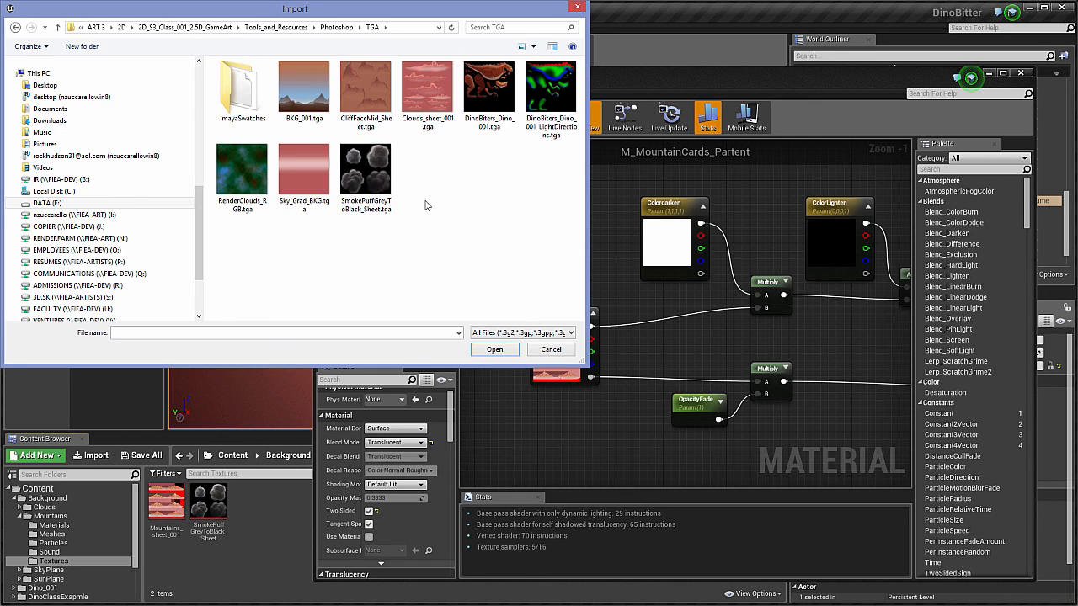
left_click(339, 27)
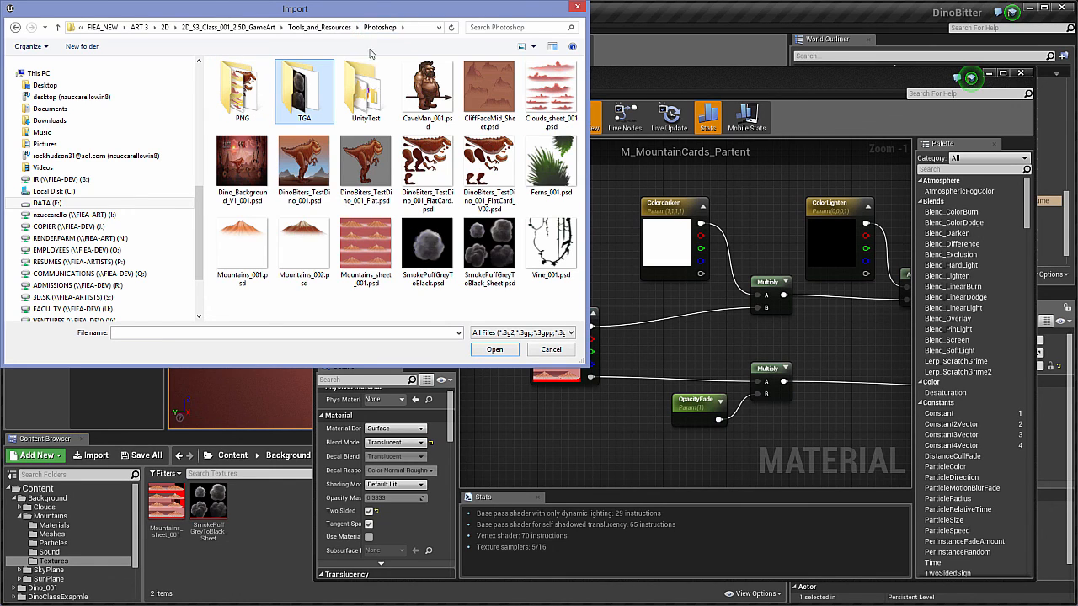
left_click(375, 261)
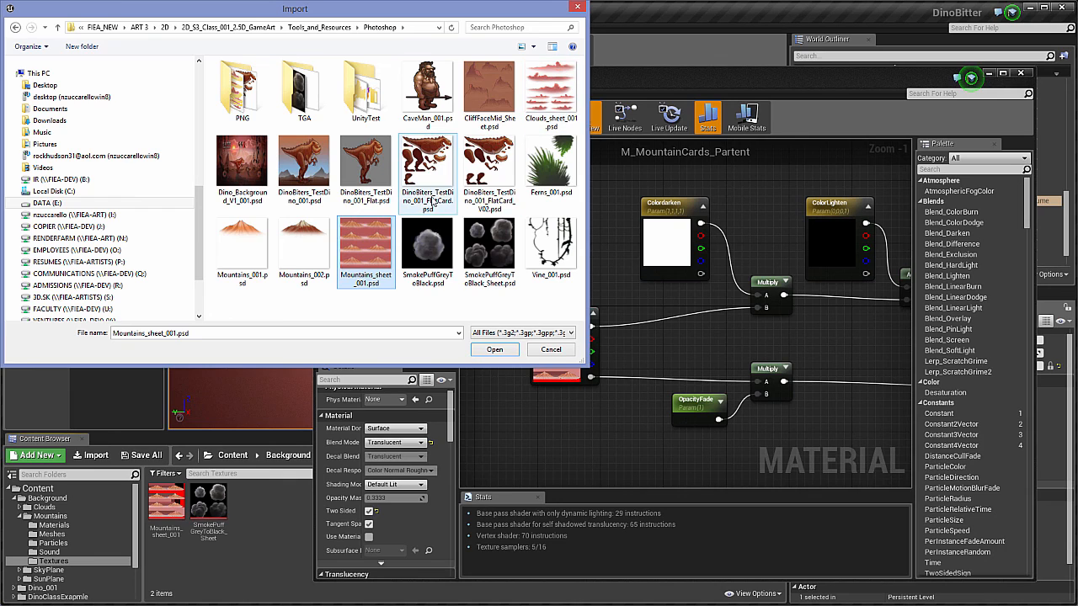
double_click(243, 88)
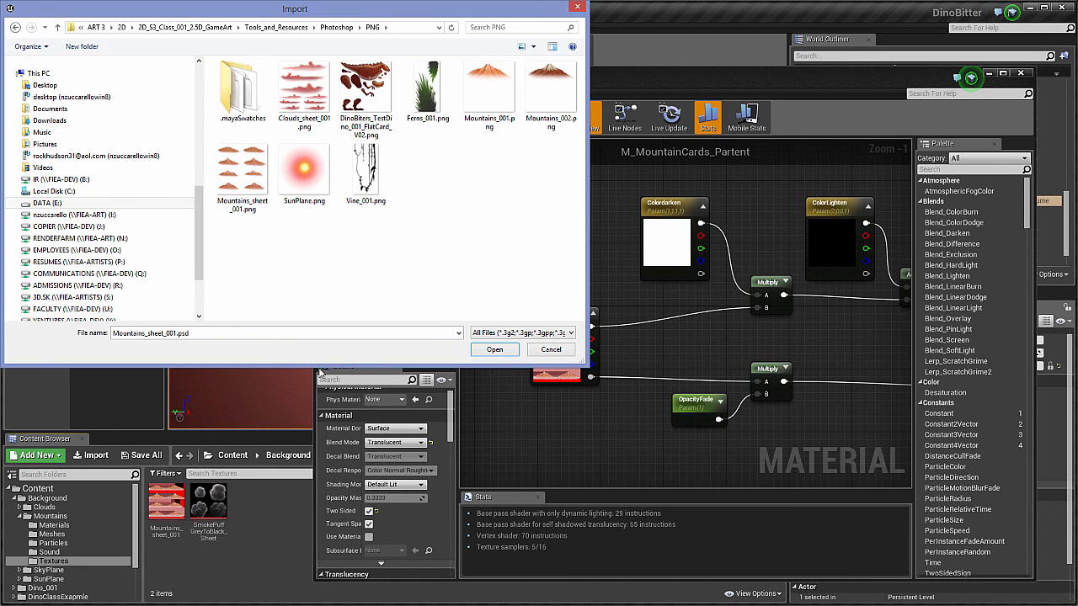
left_click(551, 350)
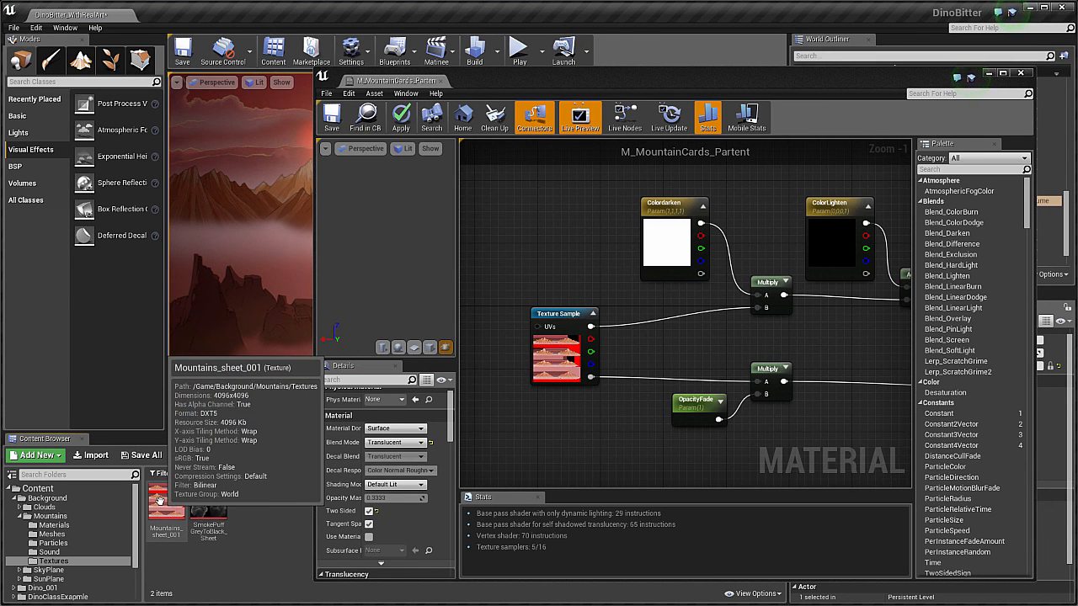
Place the Mountains_sheet_001 texture in the material graph as a second Texture Sample, and delete that node.
left_click_drag(160, 500, 513, 205)
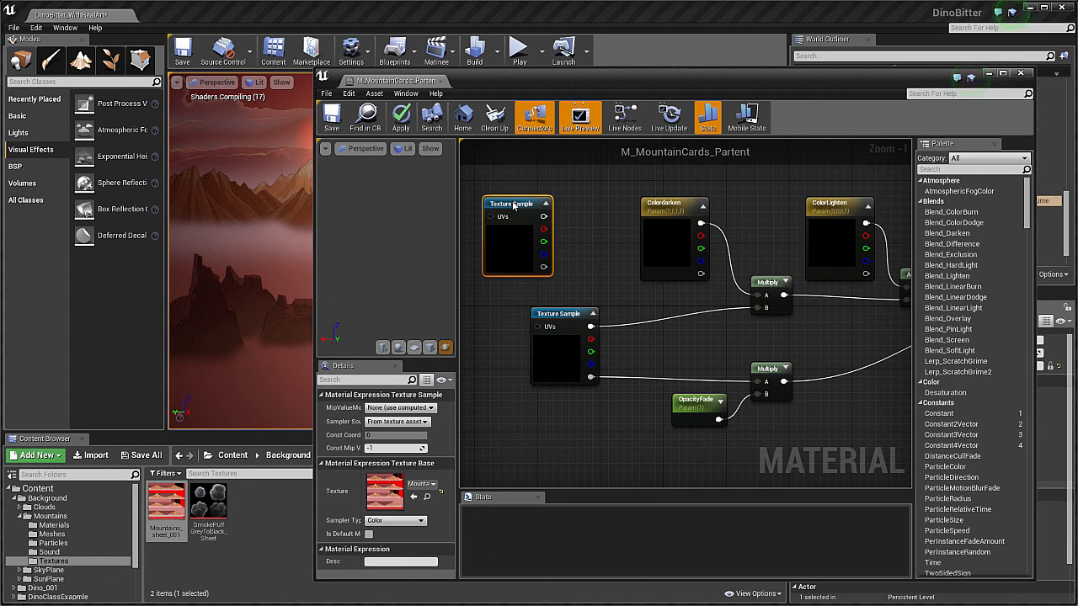
key("Delete")
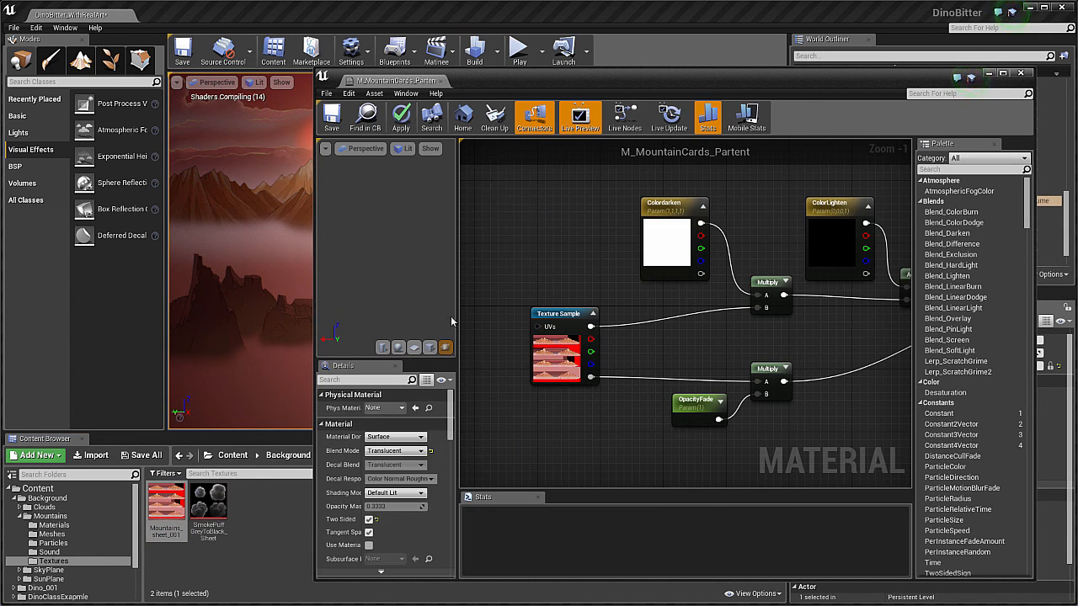
Create a new material in the Mountains Materials folder, and delete it with confirmation.
left_click(53, 524)
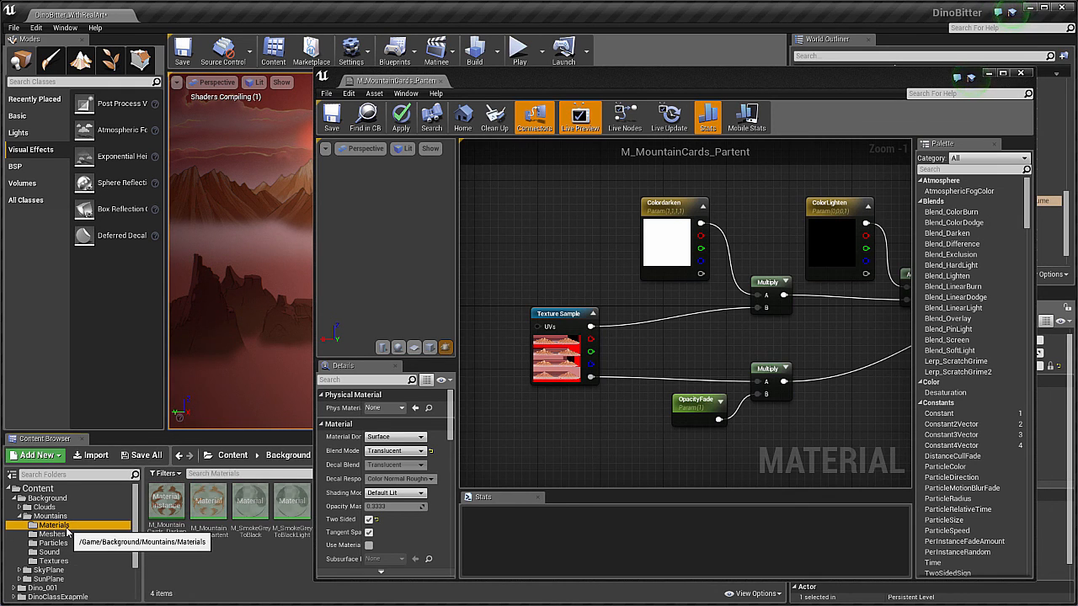
right_click(191, 556)
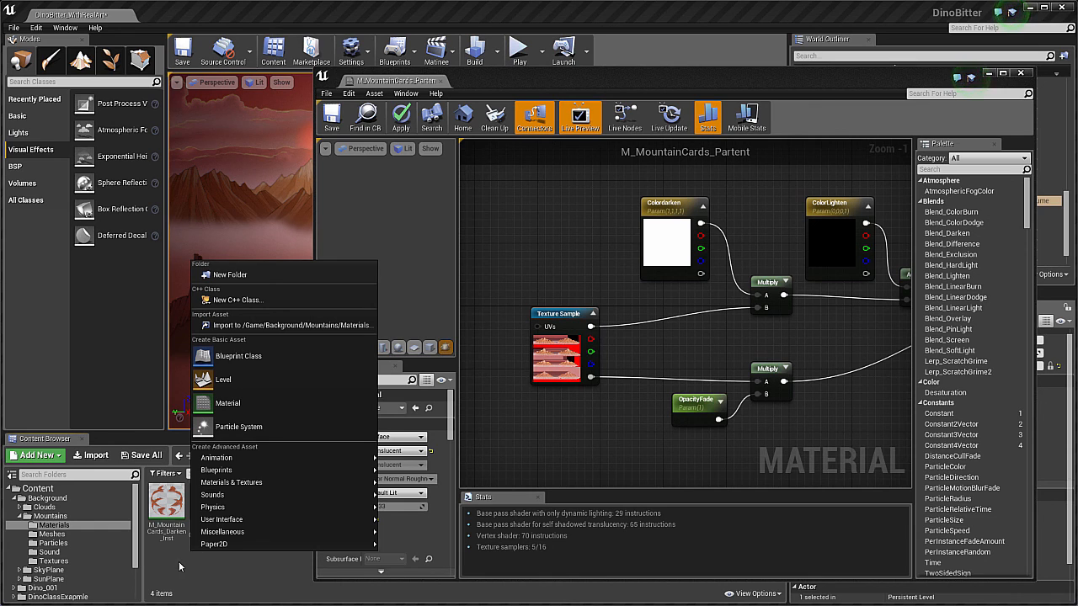
left_click(263, 407)
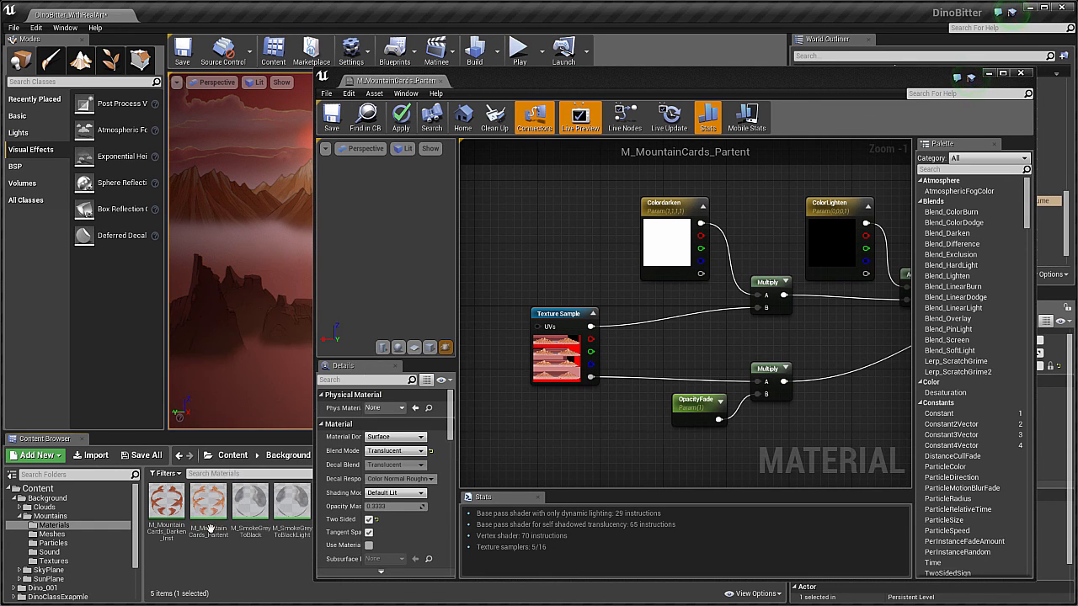
left_click_drag(501, 84, 625, 92)
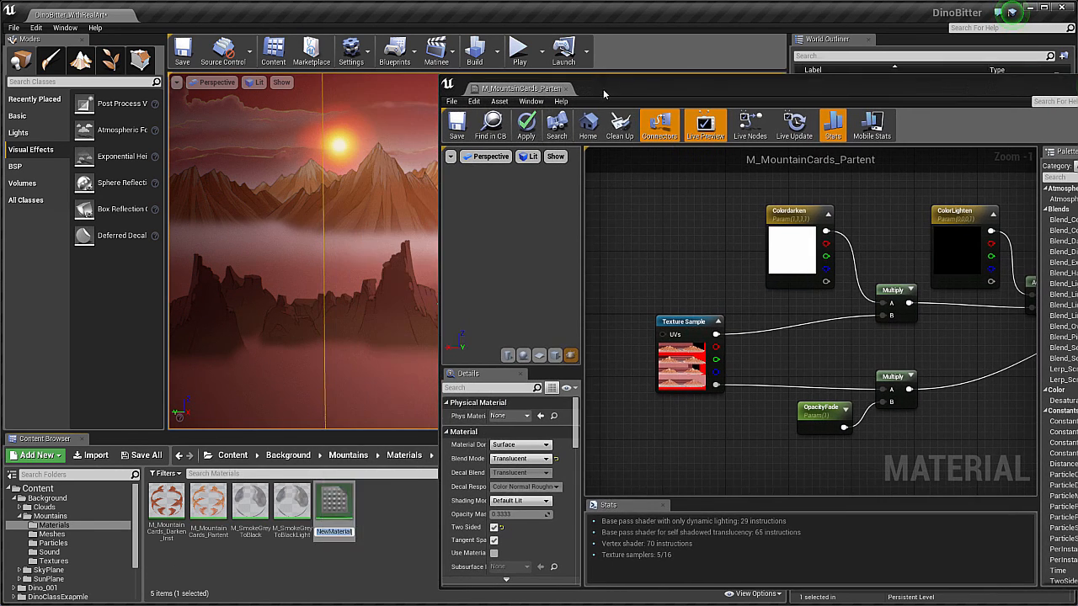
mouse_move(335, 497)
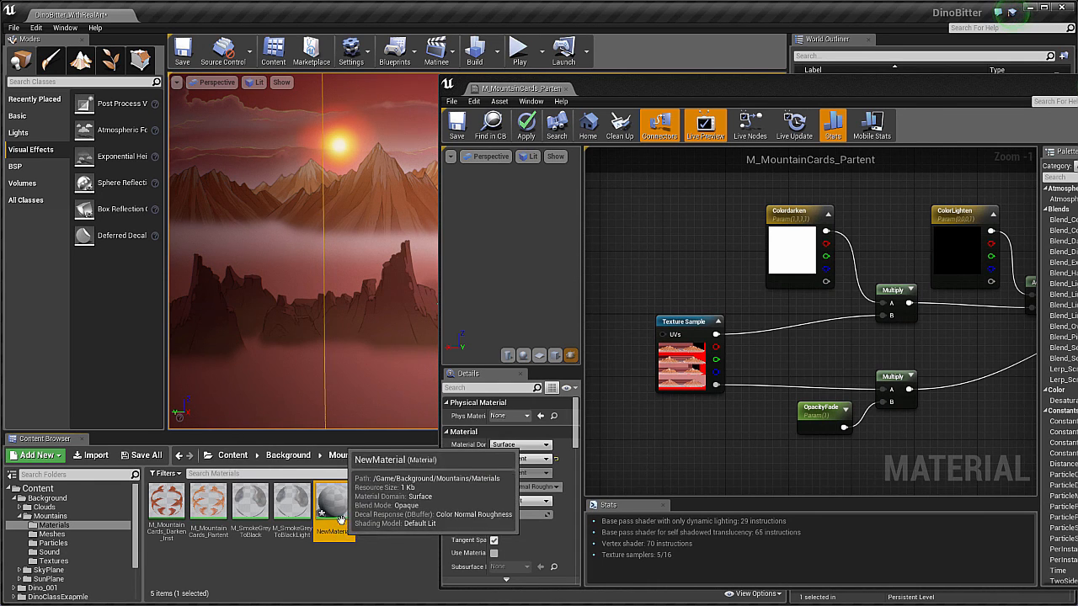
key("Delete")
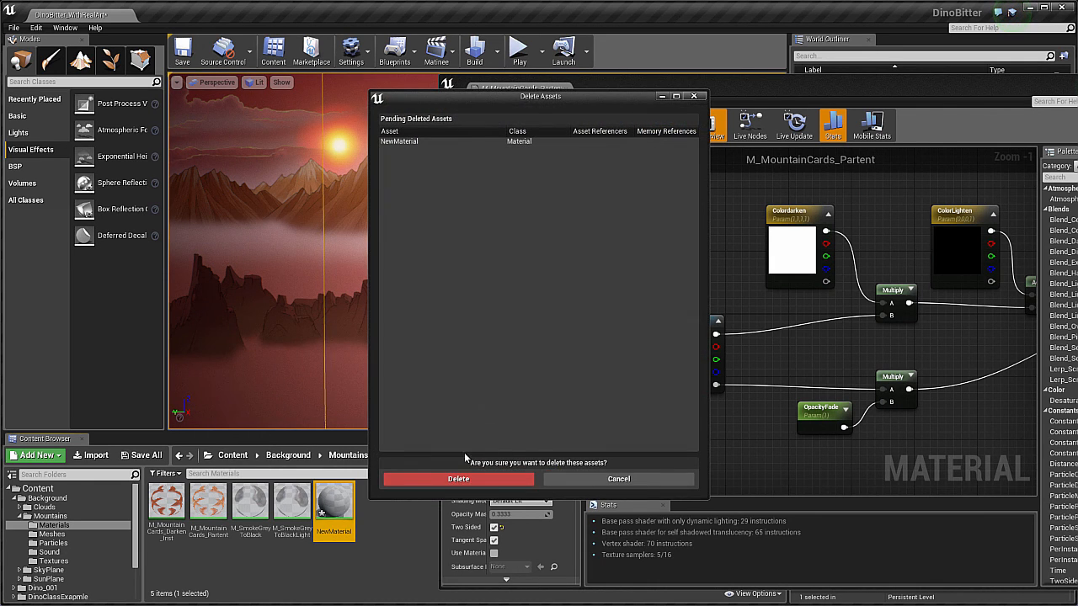
left_click(473, 478)
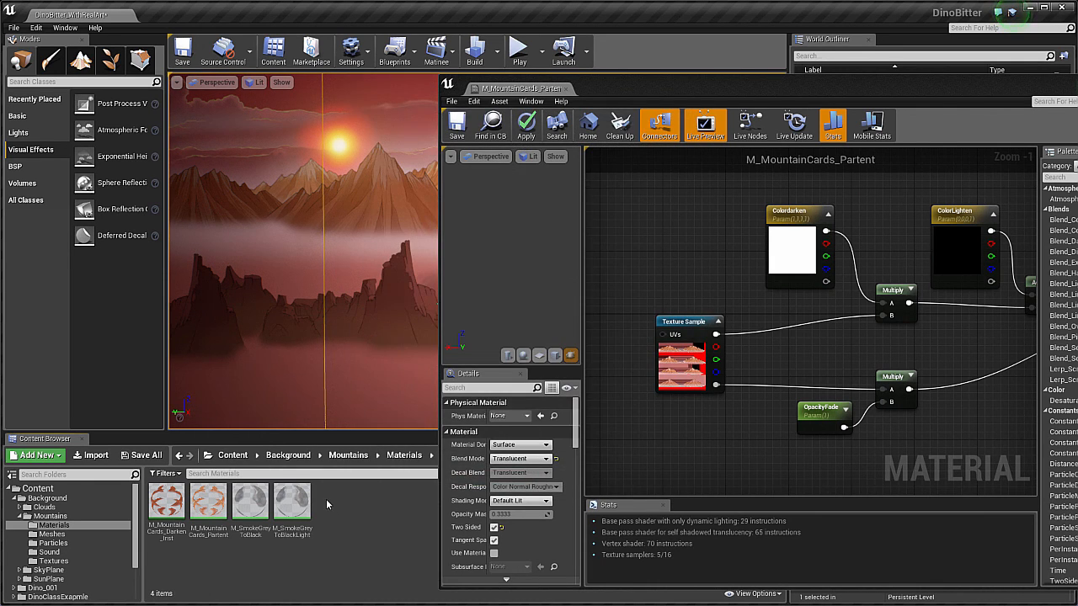
View the mountain cards darken instance's parameters, return to the parent material, and show the Mountains Textures folder.
double_click(171, 508)
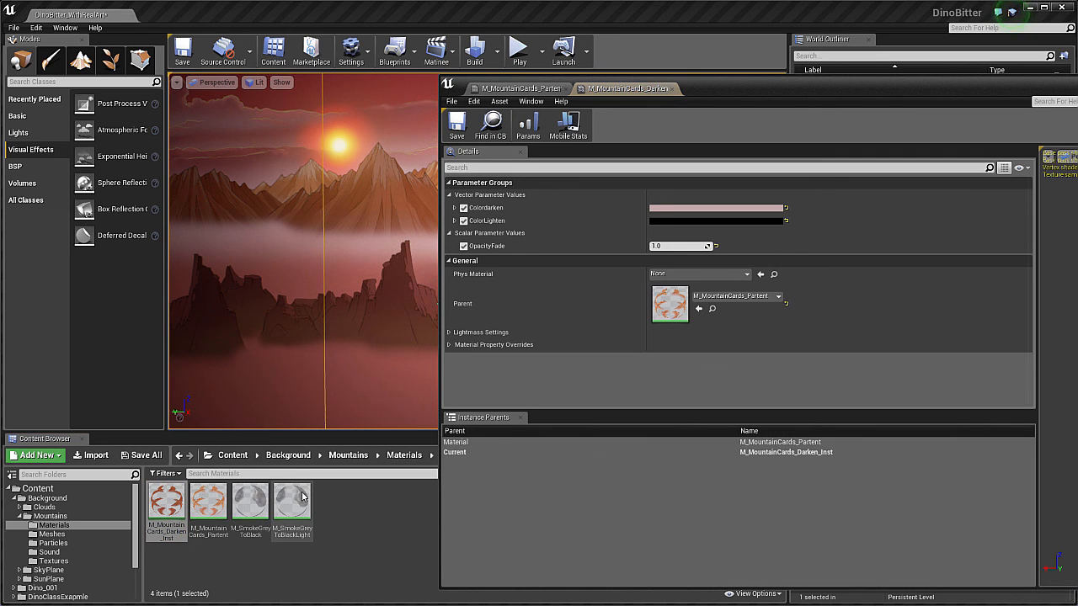
double_click(208, 503)
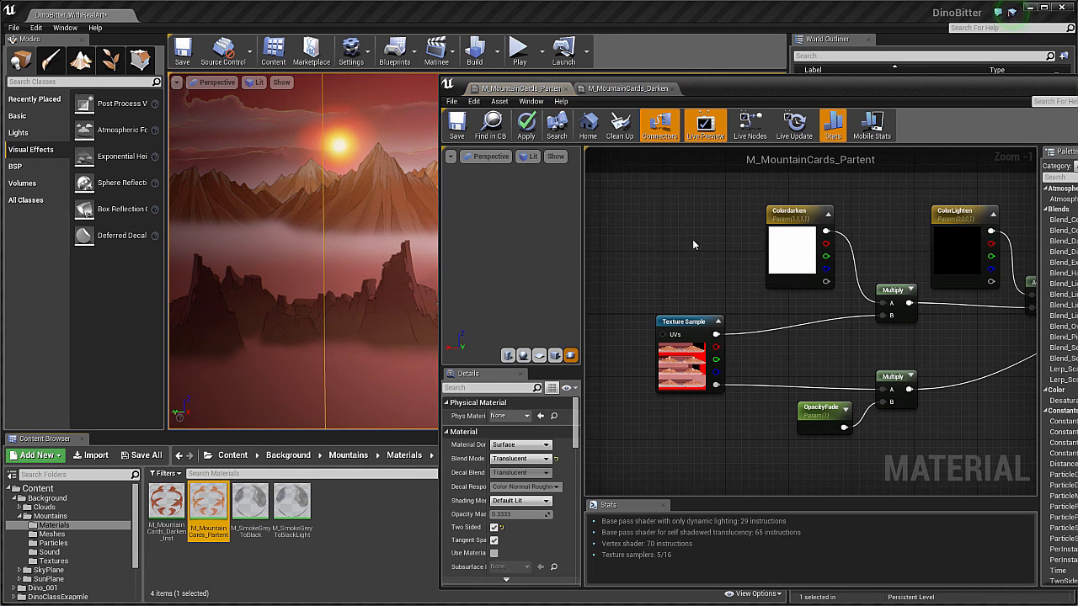
left_click(53, 561)
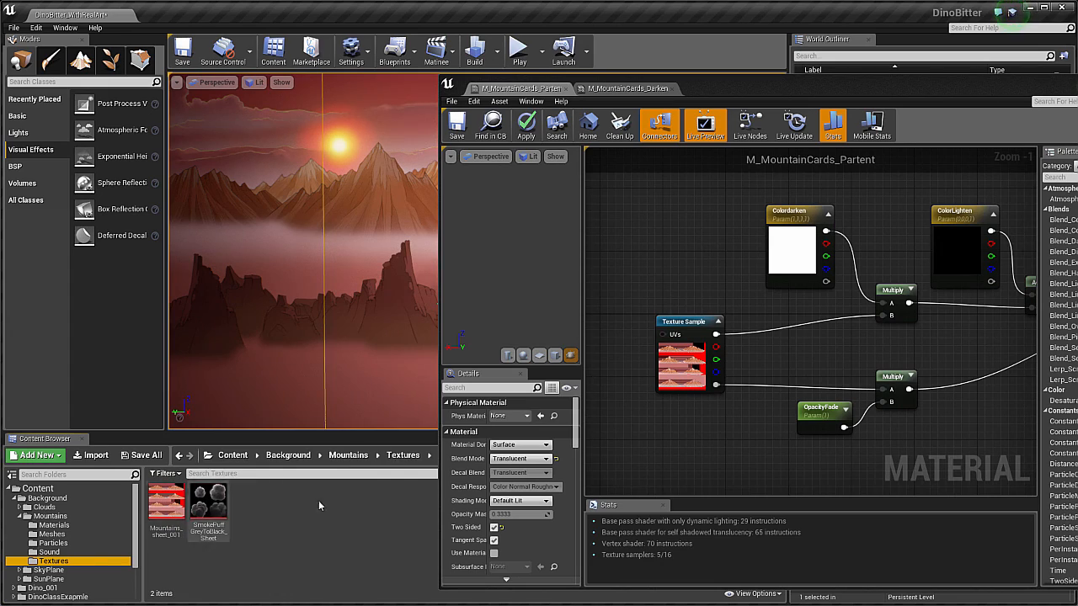
Wire the Texture Sample's color output directly to Emissive Color and its alpha output directly to Opacity.
left_click_drag(679, 90, 472, 82)
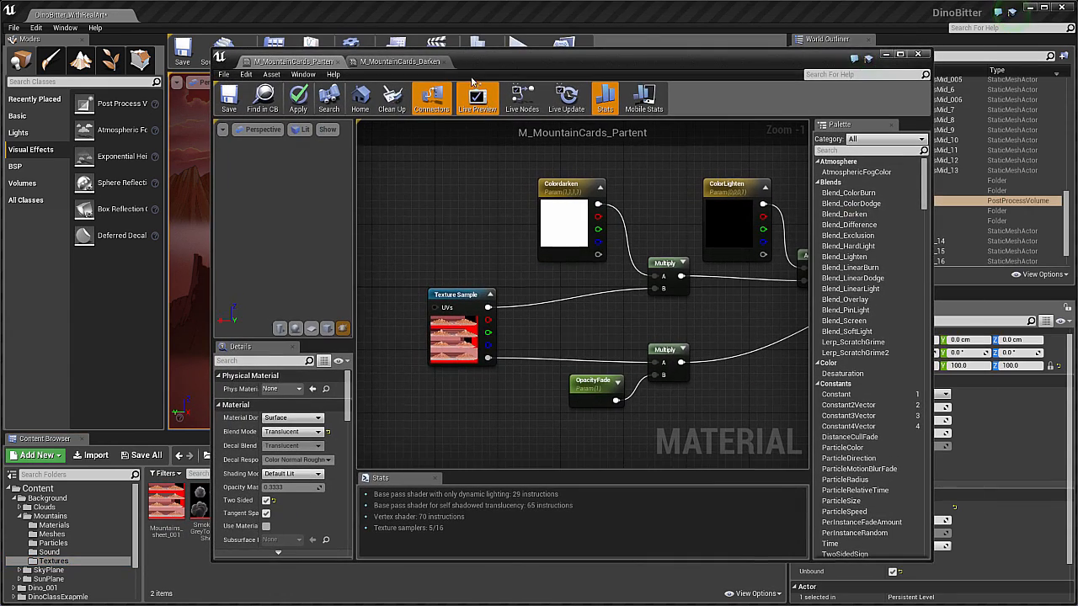
scroll(528, 287, "down", 2)
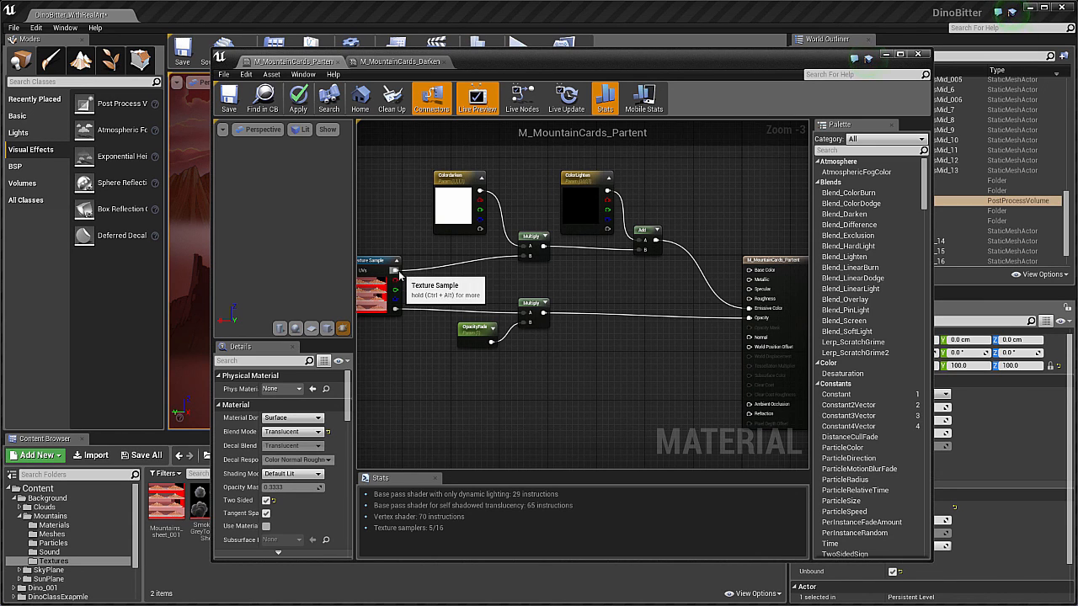
left_click_drag(395, 271, 748, 312)
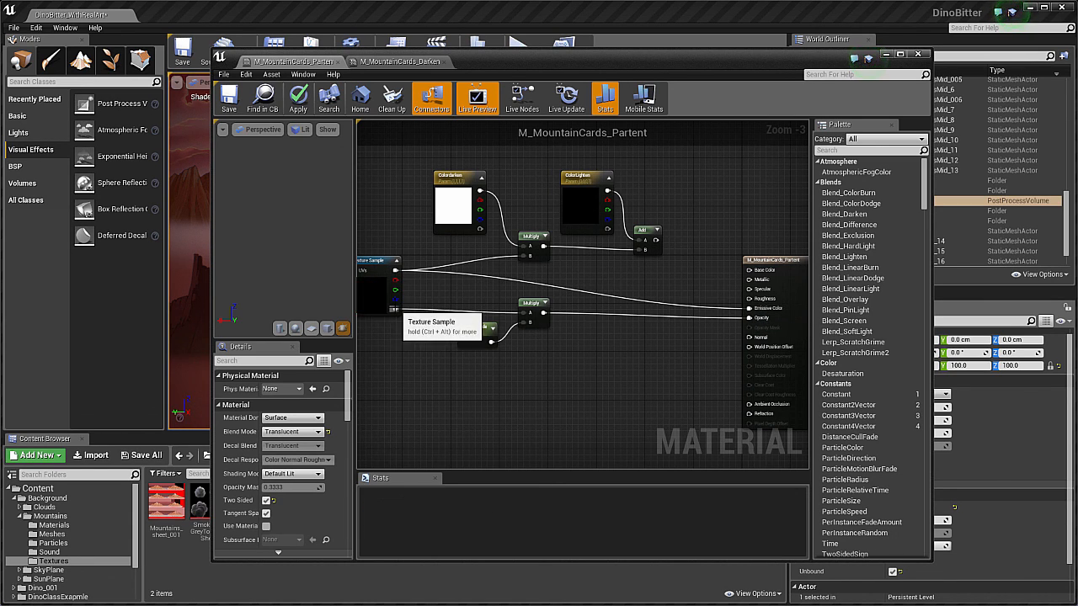
left_click_drag(396, 309, 750, 318)
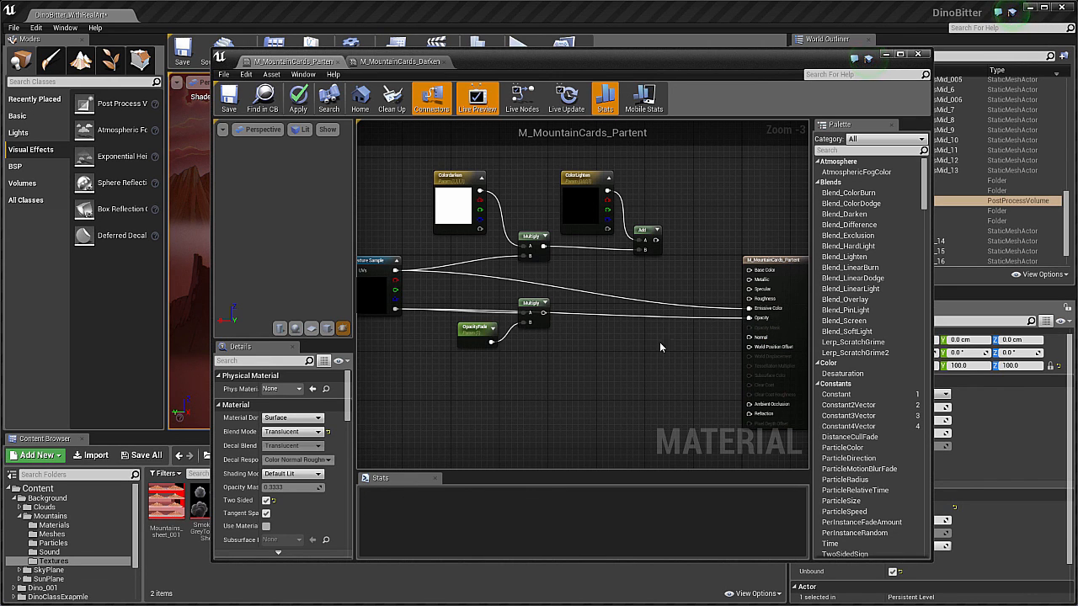
Move the OpacityFade parameter and its Multiply node below the direct opacity connection, and deselect them.
left_click_drag(454, 375, 528, 358)
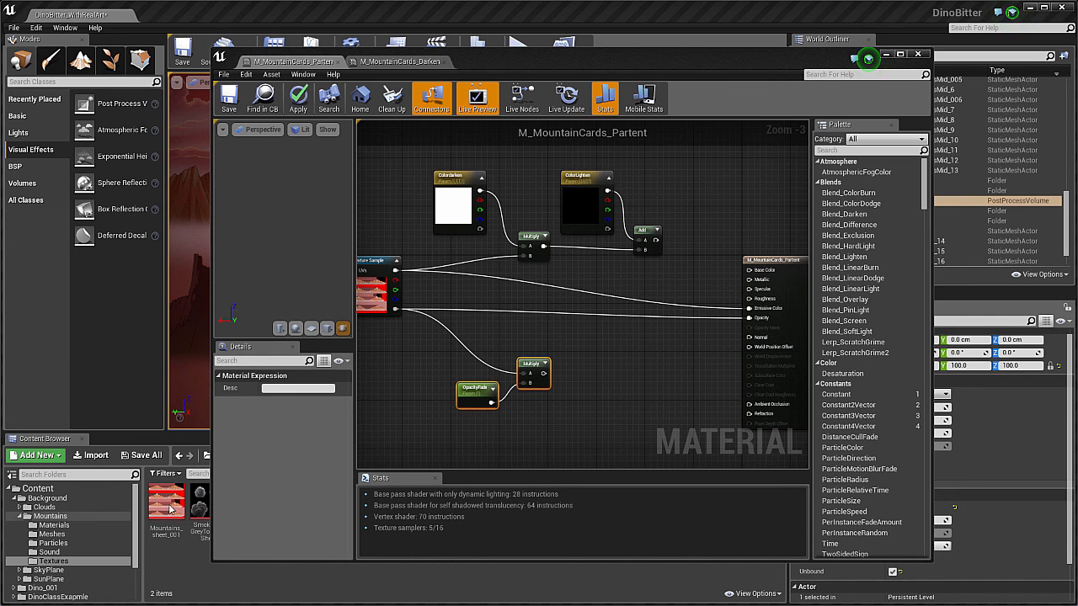
right_click(581, 421)
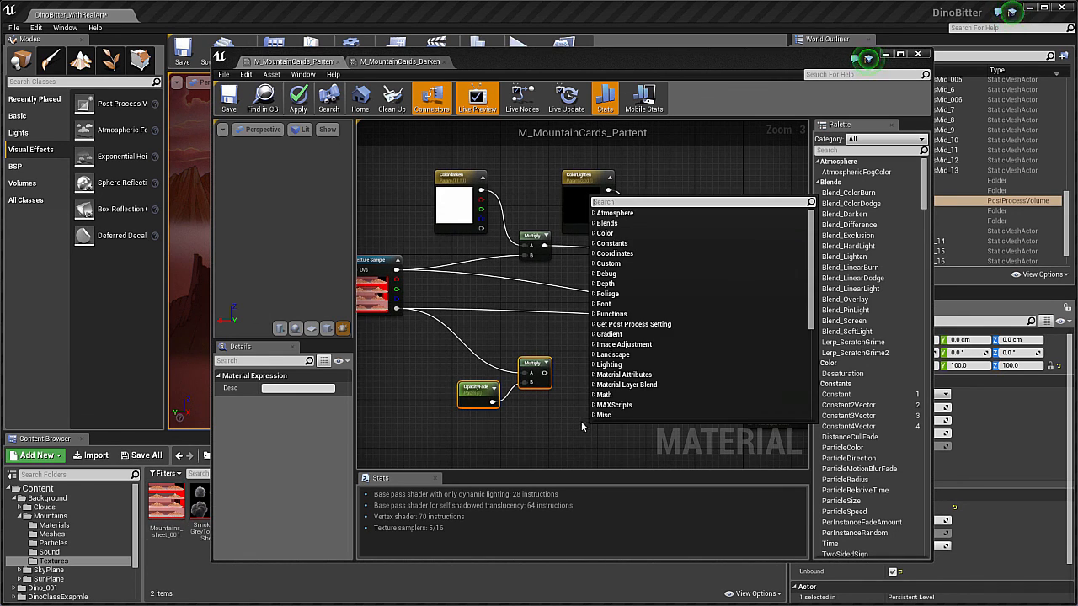
left_click(557, 414)
left_click(580, 402)
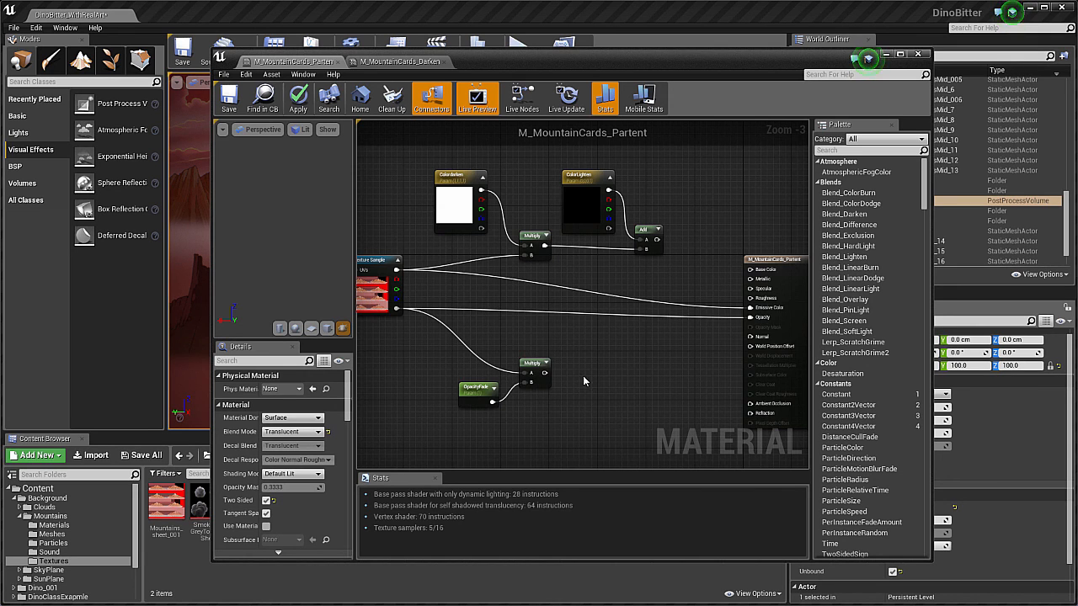
scroll(583, 380, "up", 2)
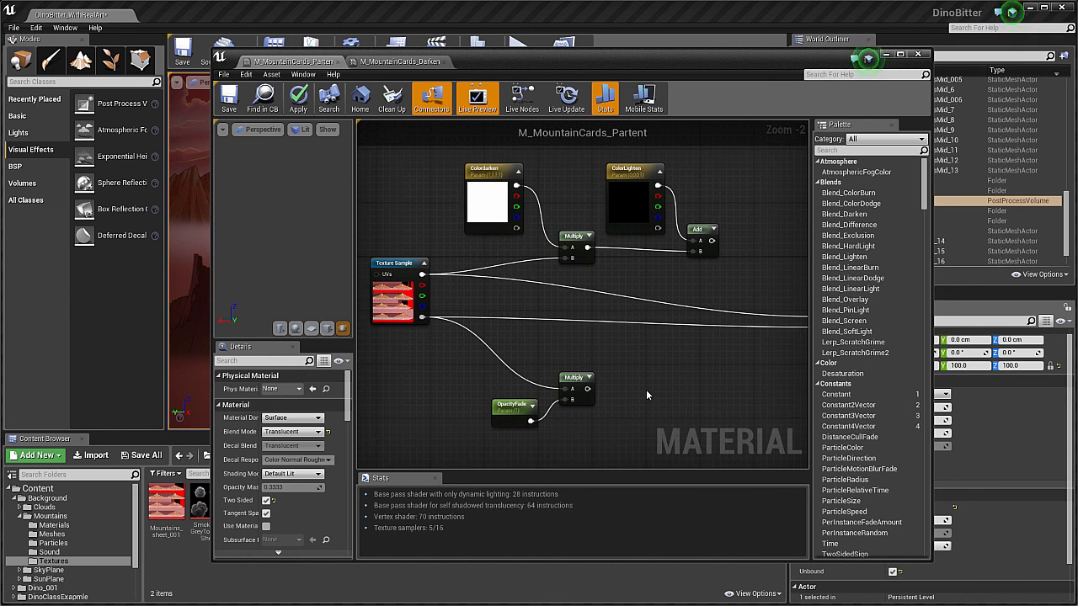
right_click_drag(673, 387, 638, 378)
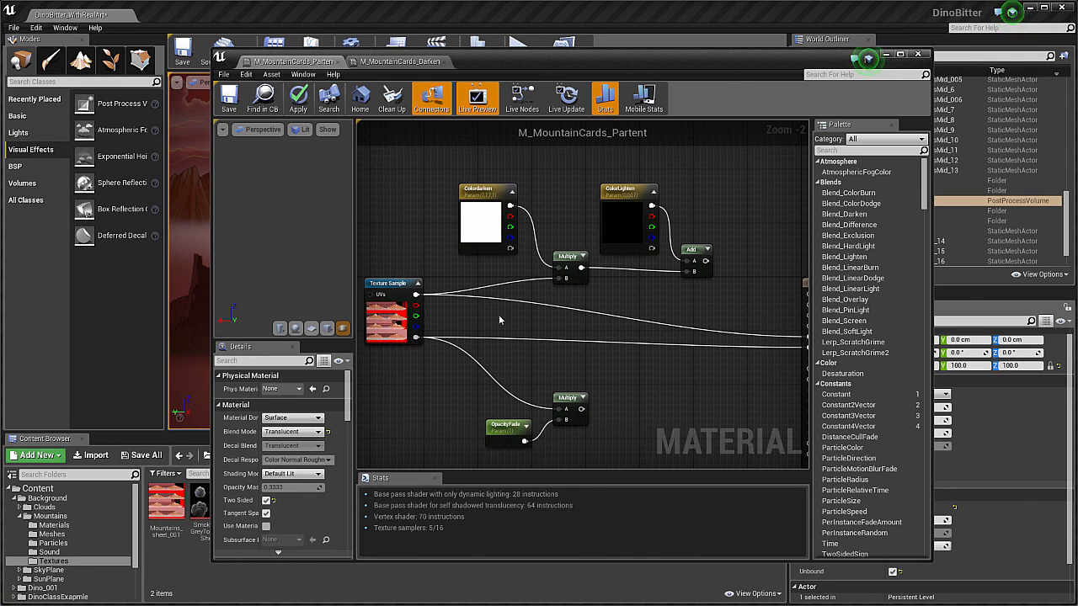
right_click_drag(499, 319, 487, 305)
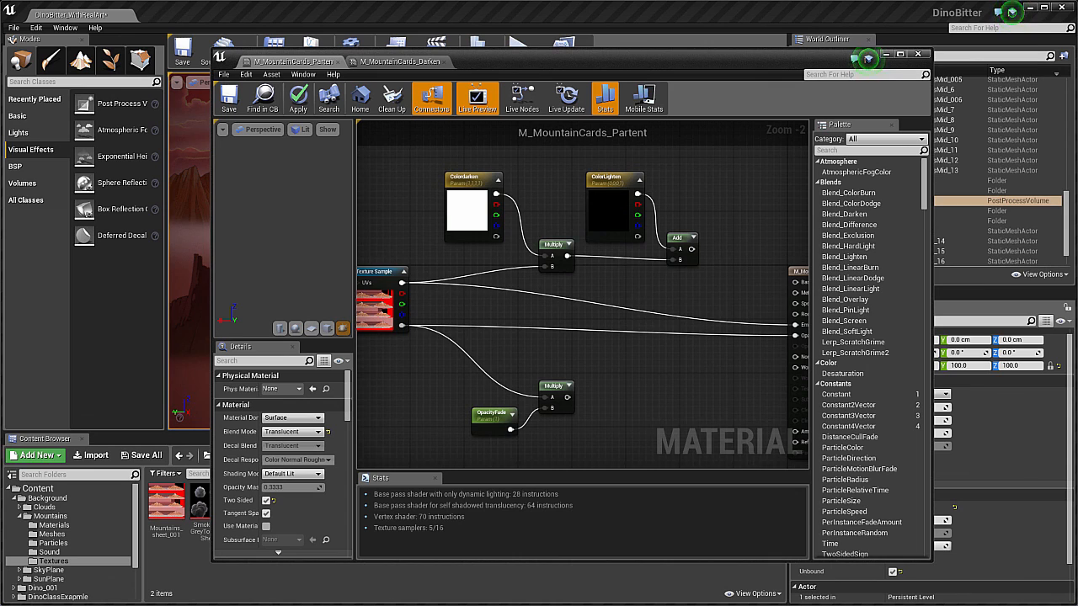
right_click_drag(647, 298, 648, 291)
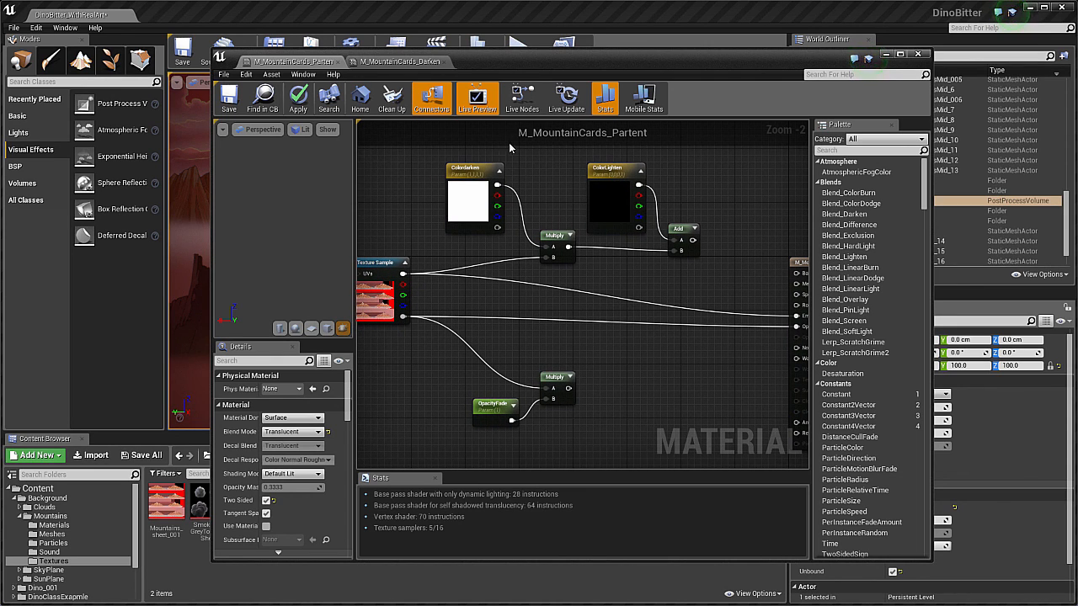
Maximize the material editor, add a Multiply node, and place it above the Texture Sample node.
double_click(514, 73)
right_click_drag(446, 284, 497, 308)
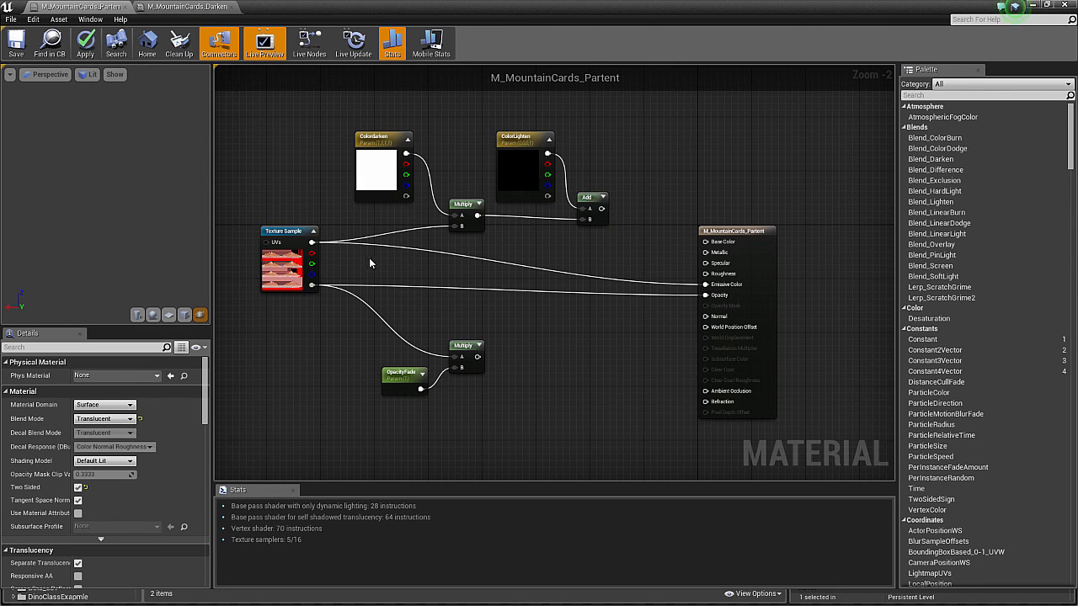
right_click(285, 374)
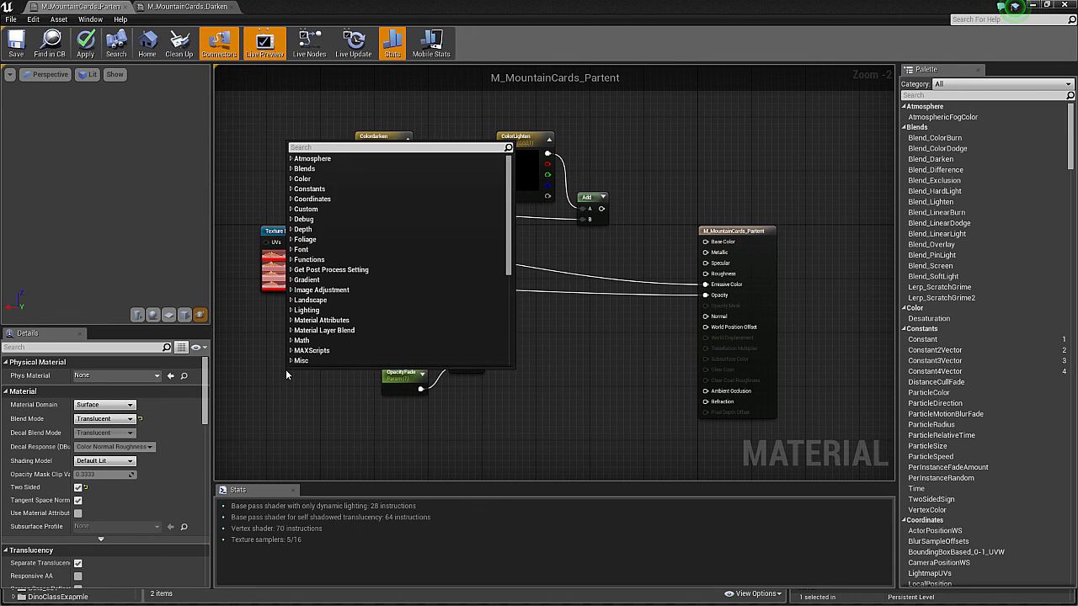
type("mul")
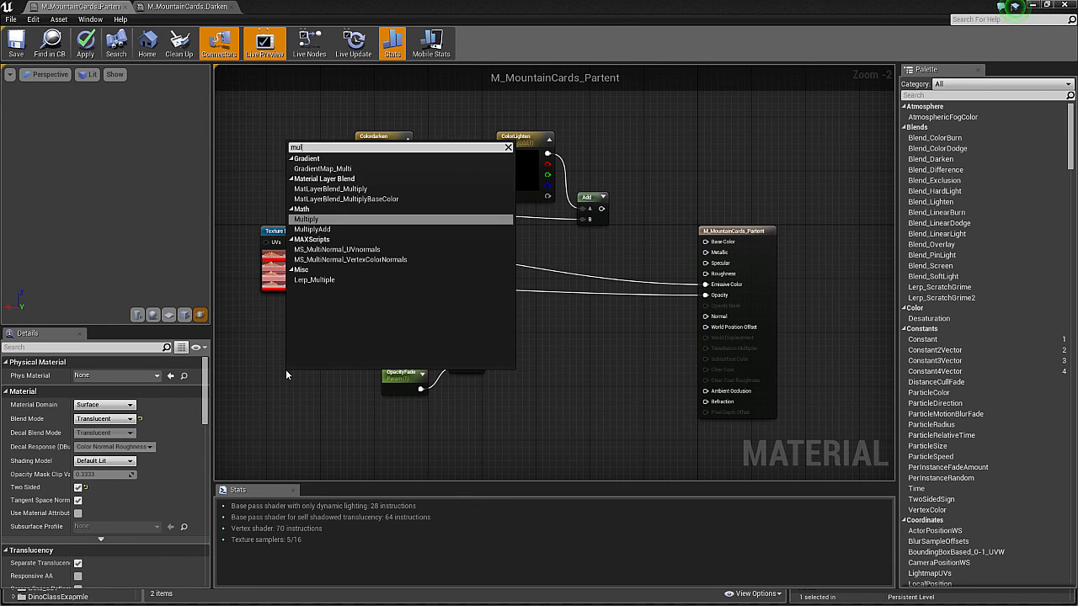
left_click(305, 220)
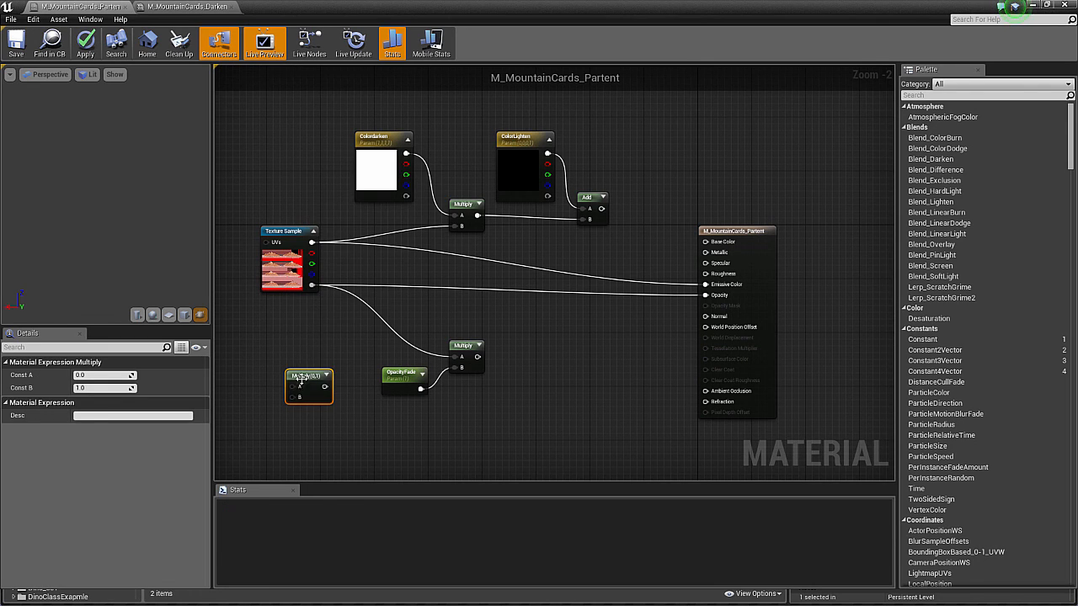
left_click_drag(302, 379, 266, 166)
Add an Add node by searching the node list, and delete it together with the loose Multiply node above the Texture Sample.
right_click(294, 372)
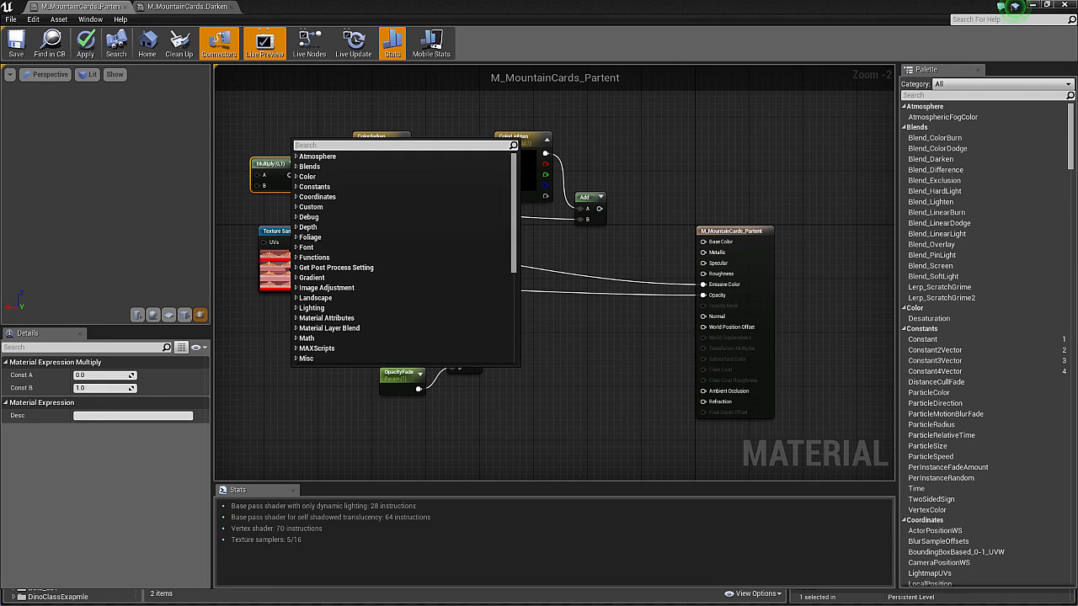
type("add")
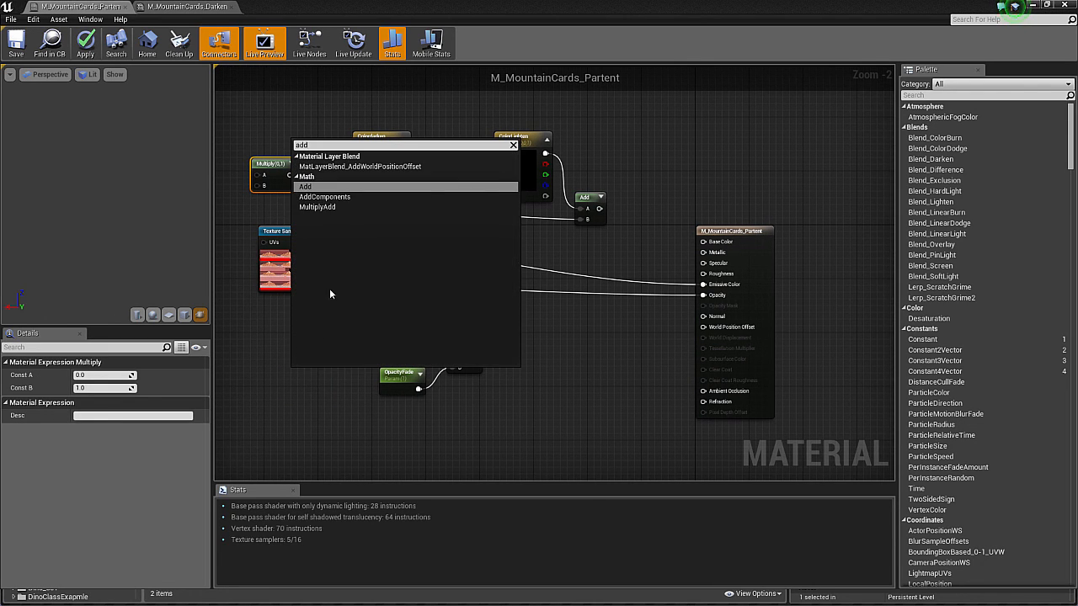
left_click(302, 187)
left_click_drag(293, 373, 589, 271)
key("Delete")
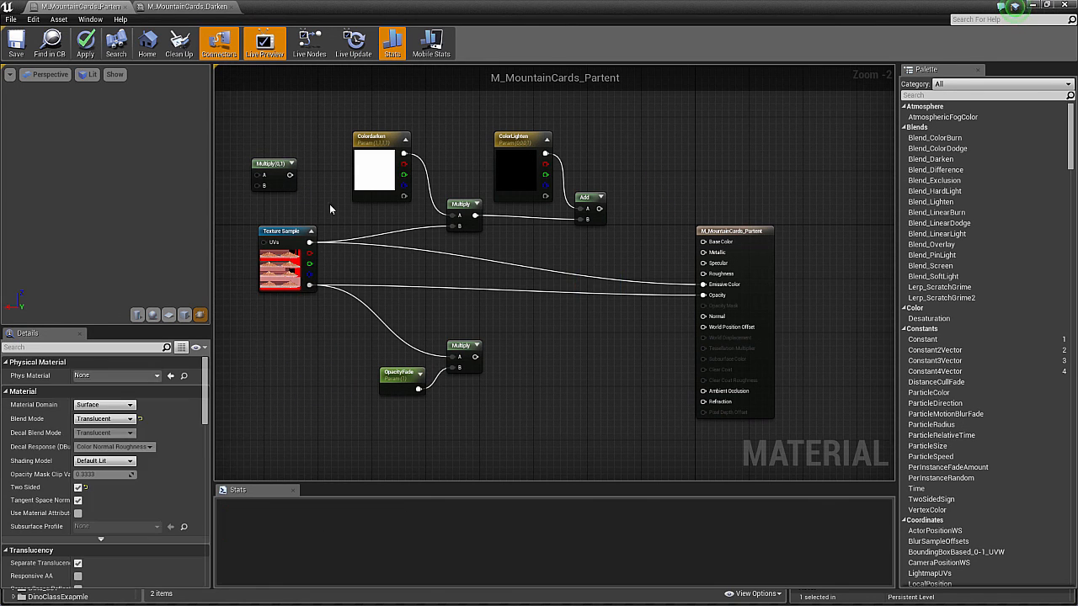
left_click(271, 162)
key("Delete")
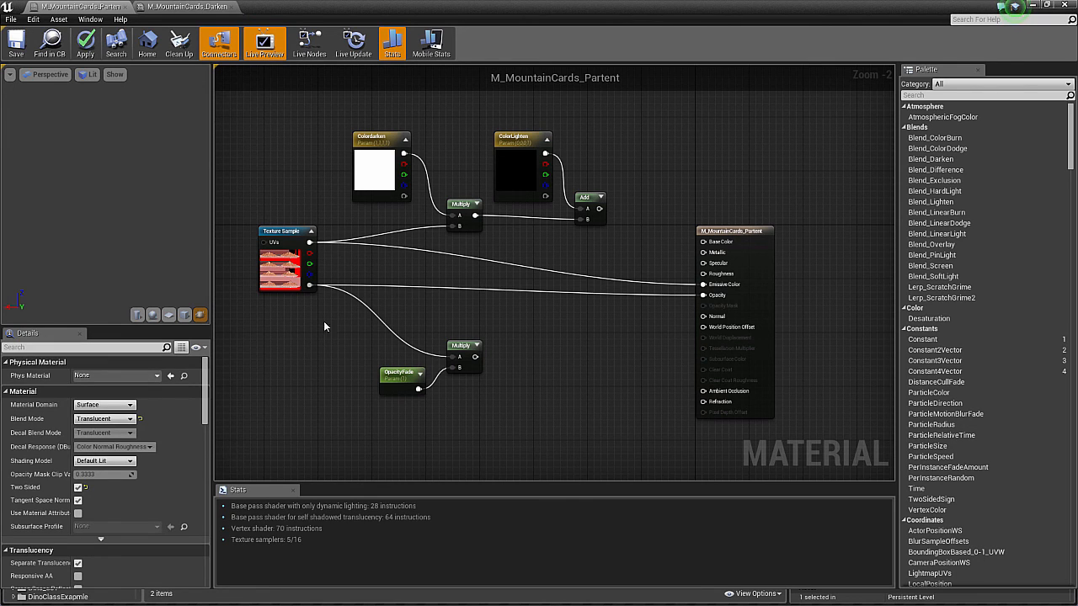
Place a Multiply node and an Add node below their existing counterparts, and delete both again.
left_click(290, 348)
left_click_drag(300, 349, 456, 246)
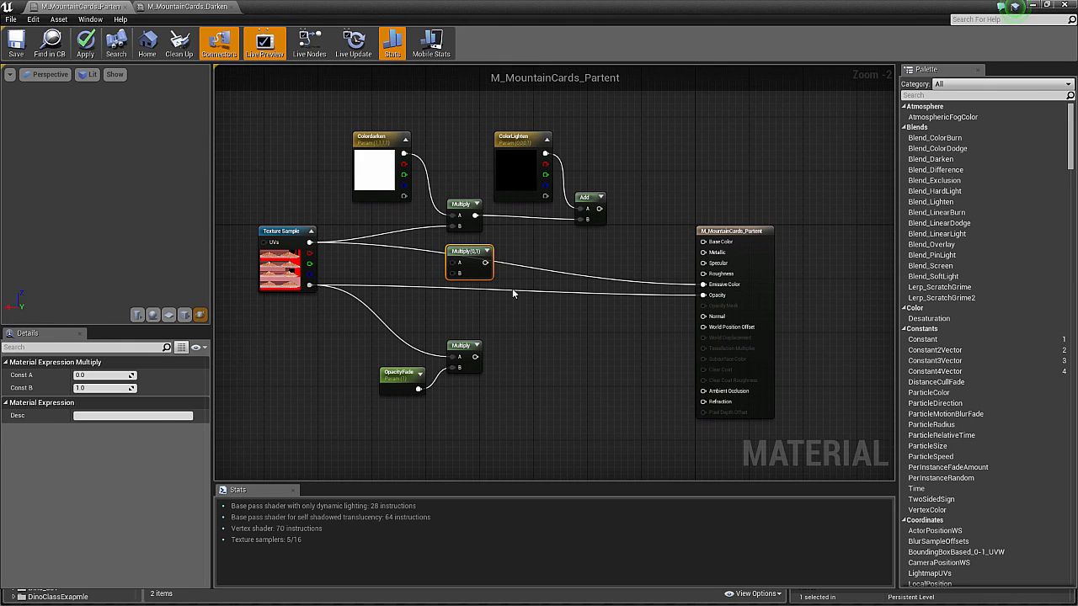
left_click(543, 297)
left_click(588, 305)
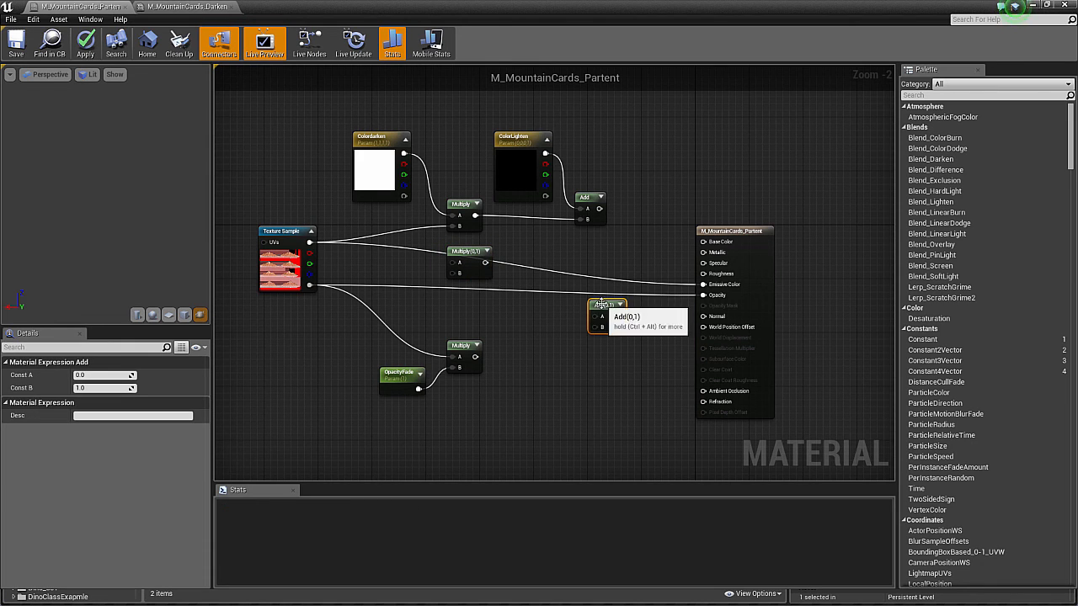
left_click_drag(590, 305, 586, 252)
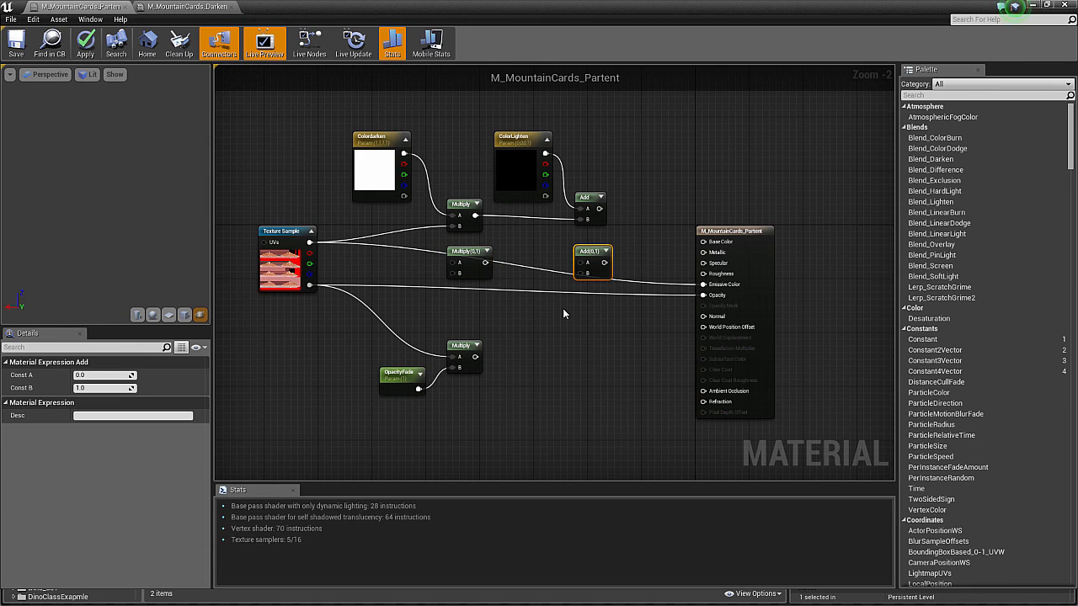
key("Delete")
left_click(474, 256)
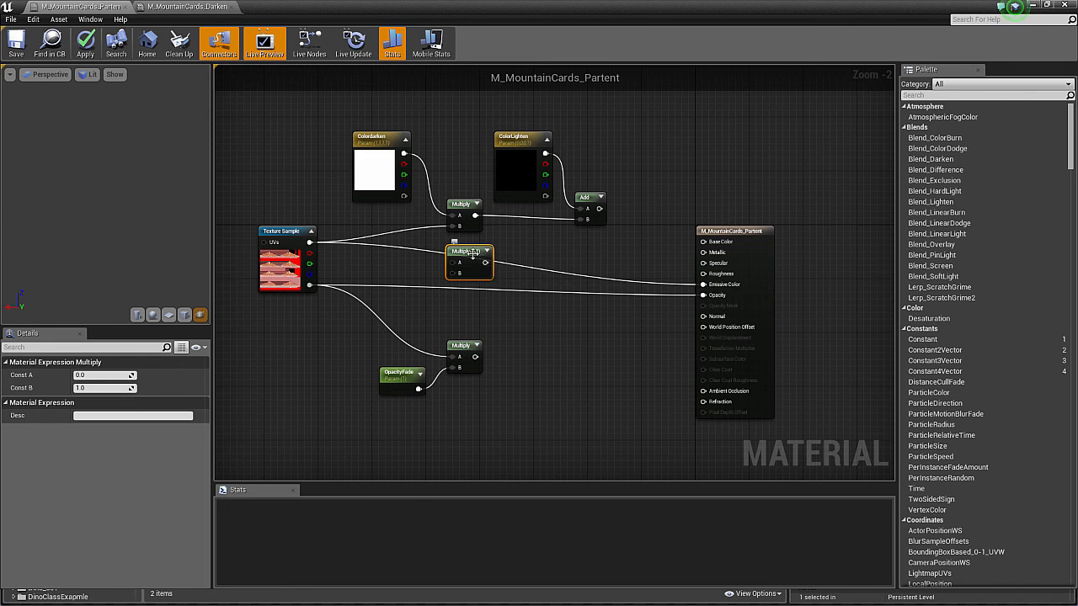
key("Delete")
right_click_drag(399, 254, 429, 301)
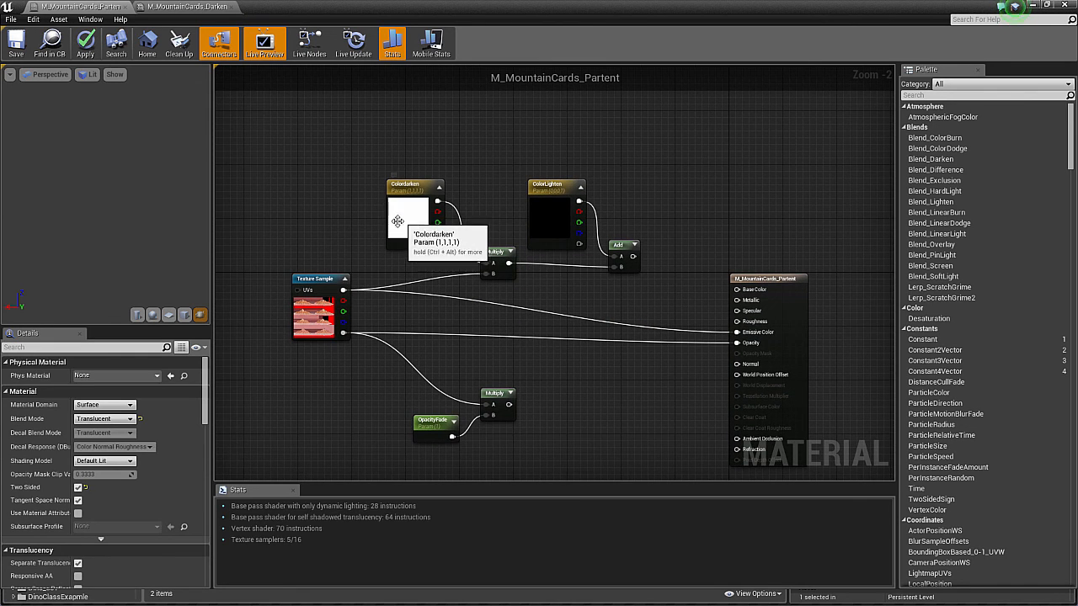
Add a Constant and a Constant2Vector by searching the node list, and delete both again.
right_click(277, 177)
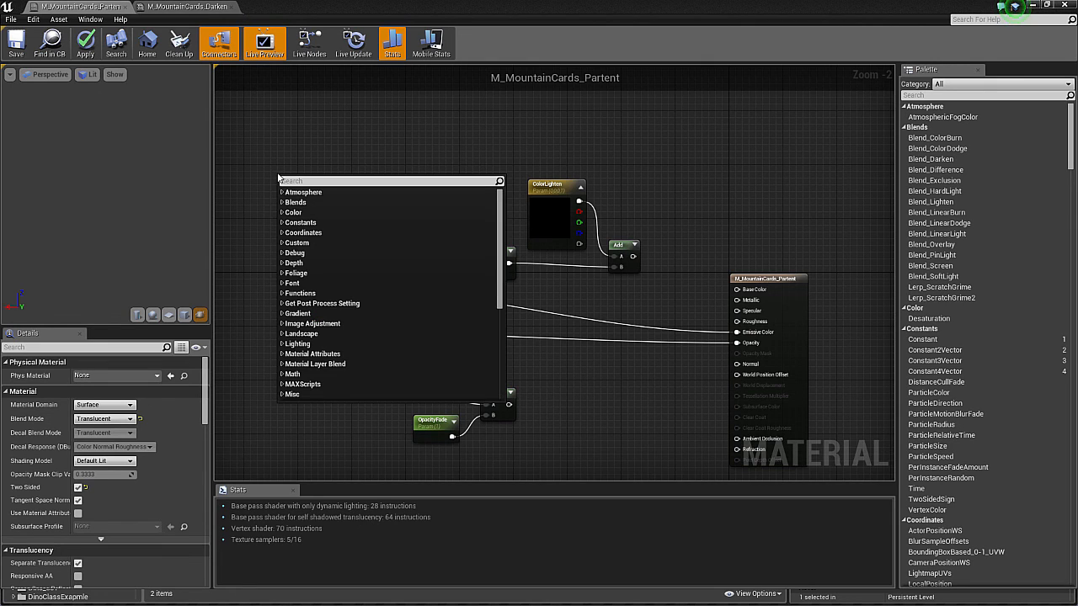
type("con")
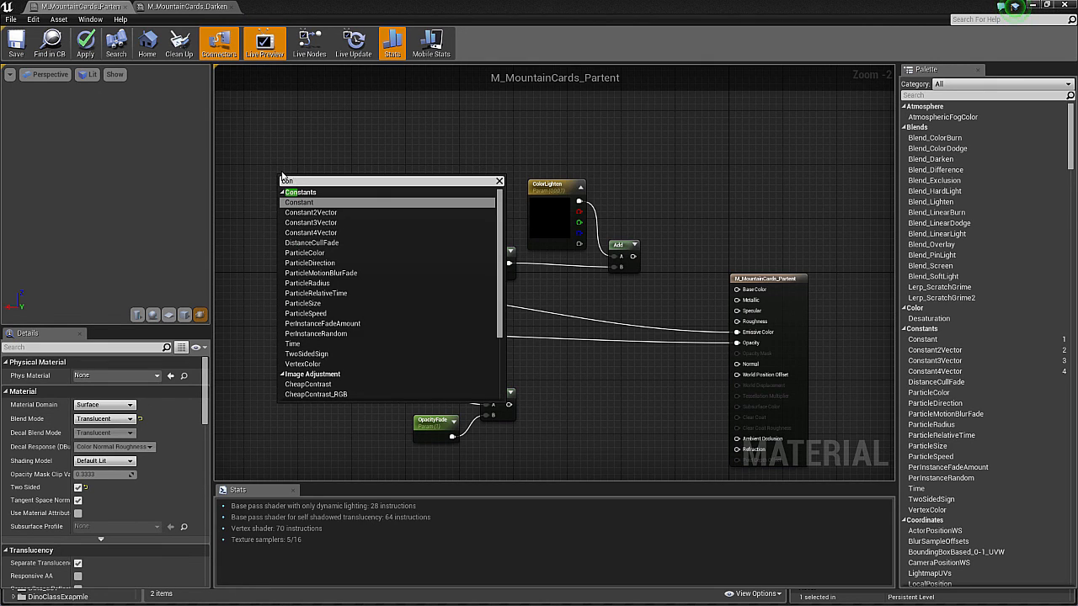
left_click(305, 203)
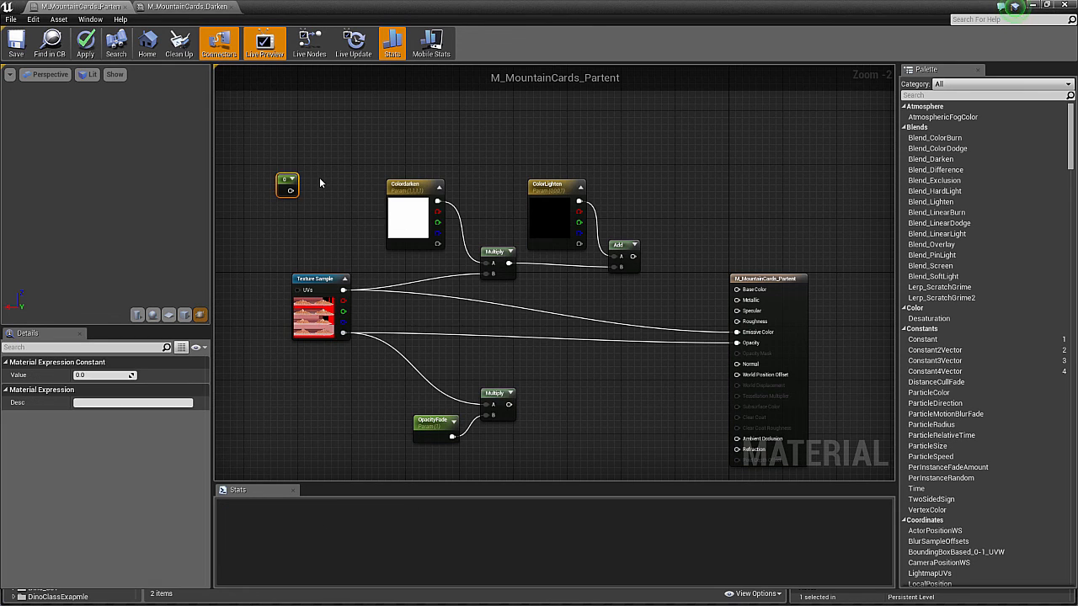
right_click(319, 181)
type("con")
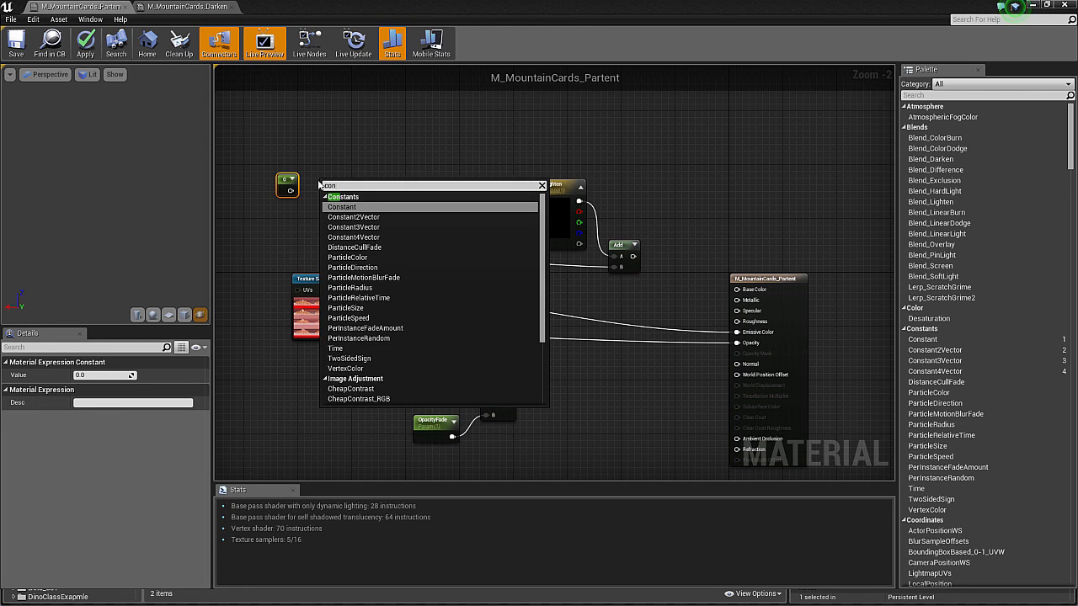
left_click(341, 217)
left_click_drag(332, 187, 325, 160)
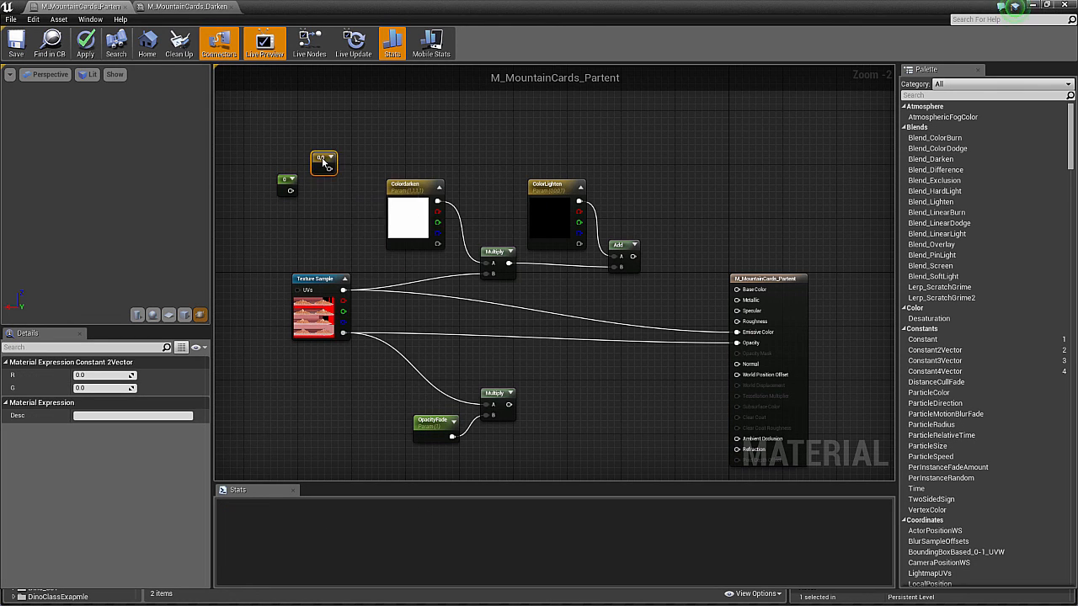
right_click(320, 205)
type("con")
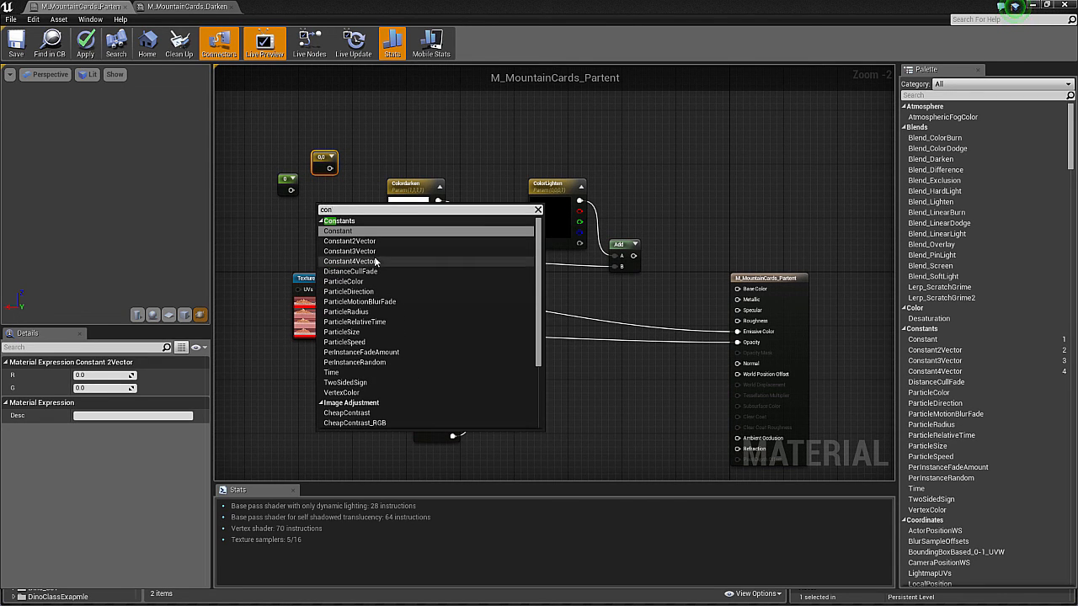
left_click(349, 179)
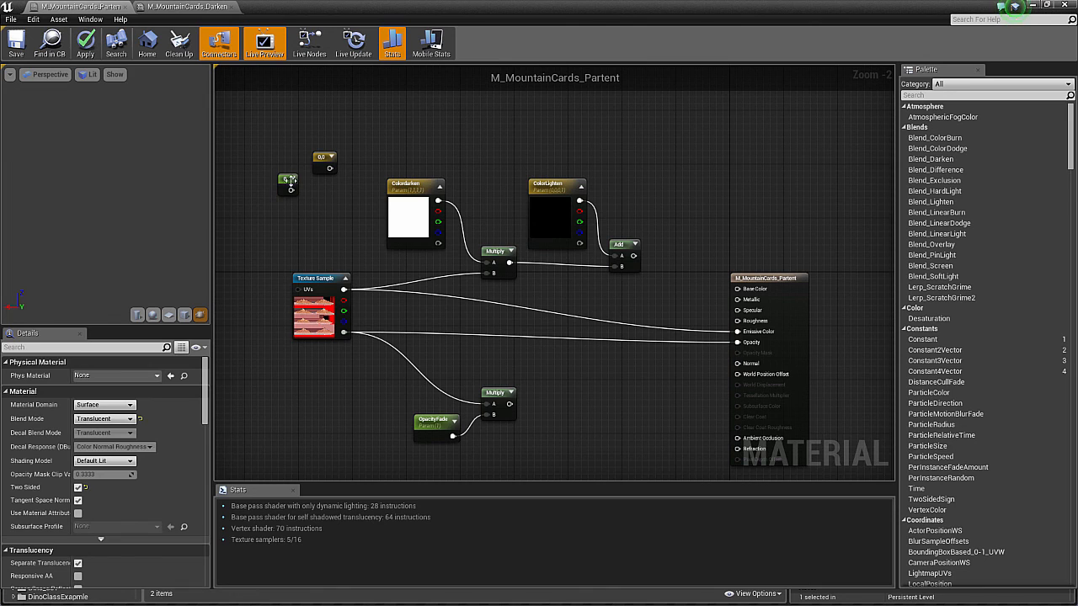
left_click_drag(278, 133, 330, 196)
key("Delete")
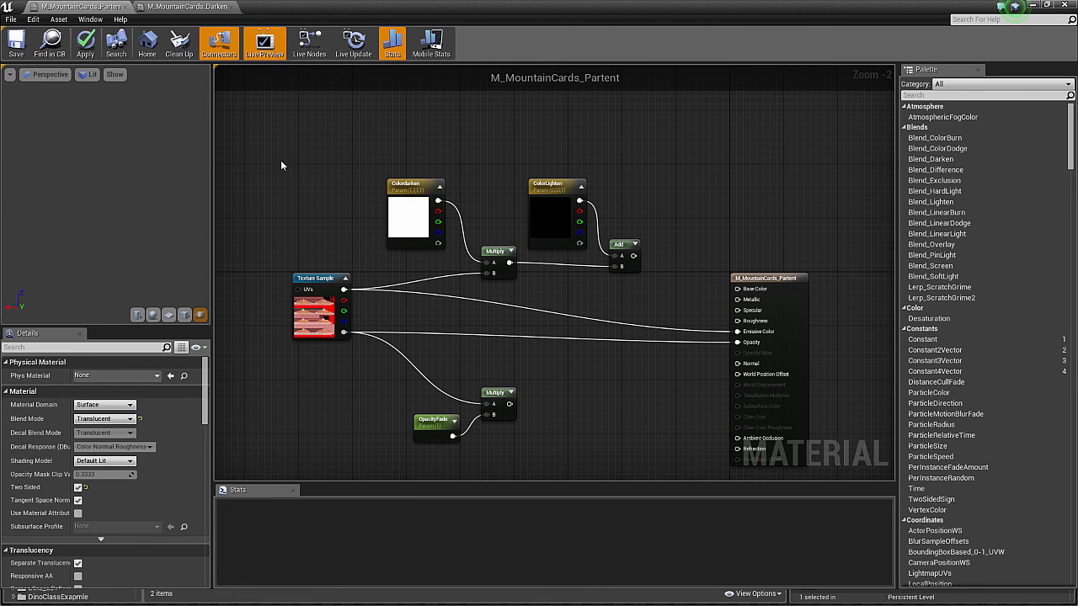
Place Constant, Constant2Vector, Constant3Vector and Constant4Vector nodes in a row above the existing color parameters.
left_click(268, 133)
left_click(324, 133)
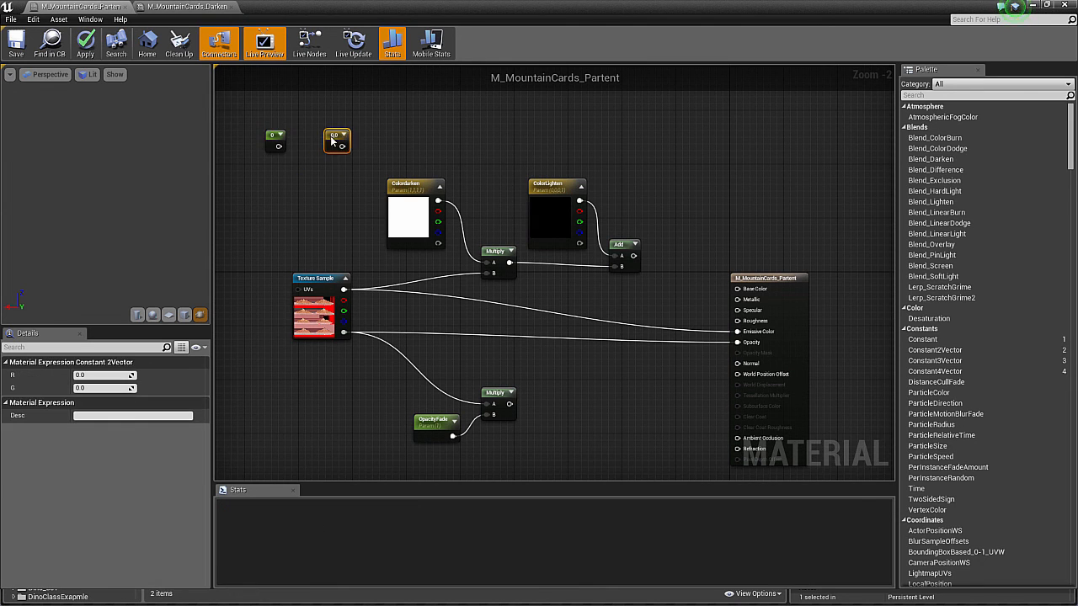
left_click(401, 127)
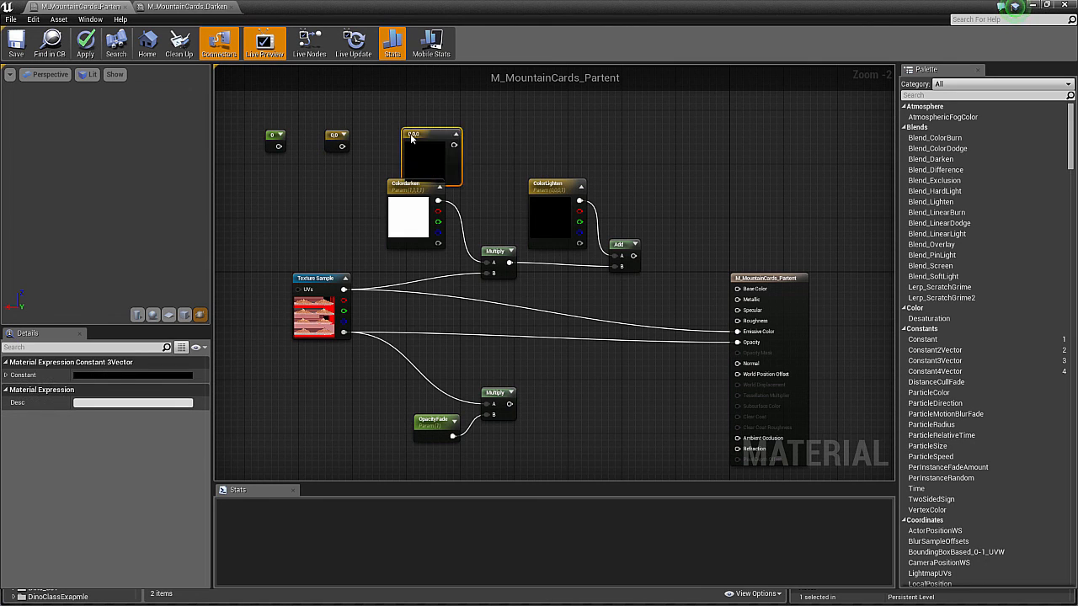
left_click_drag(429, 133, 401, 110)
left_click(490, 138)
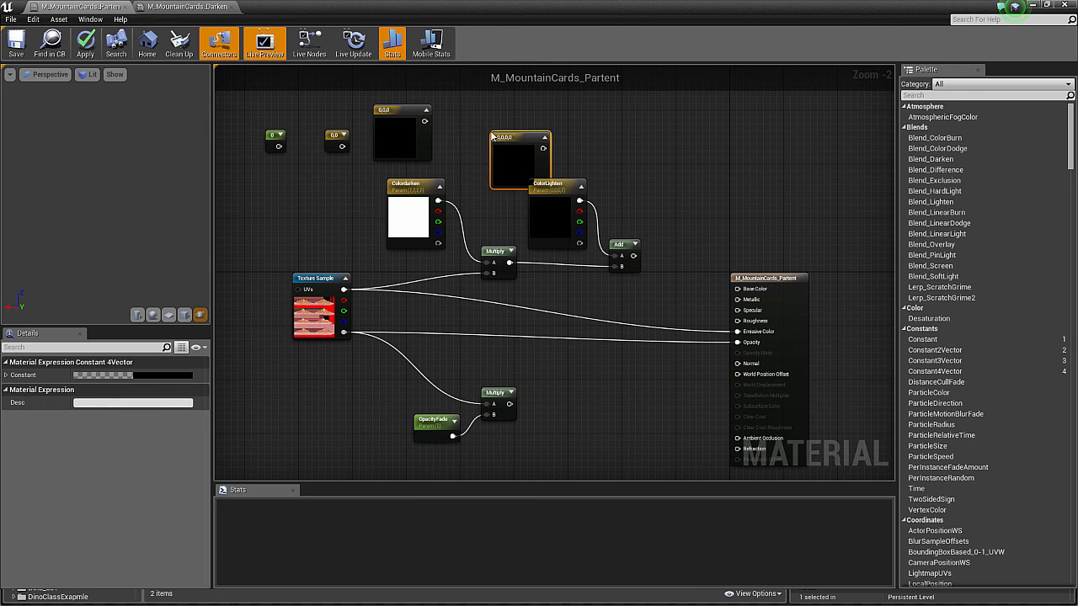
left_click_drag(510, 135, 482, 117)
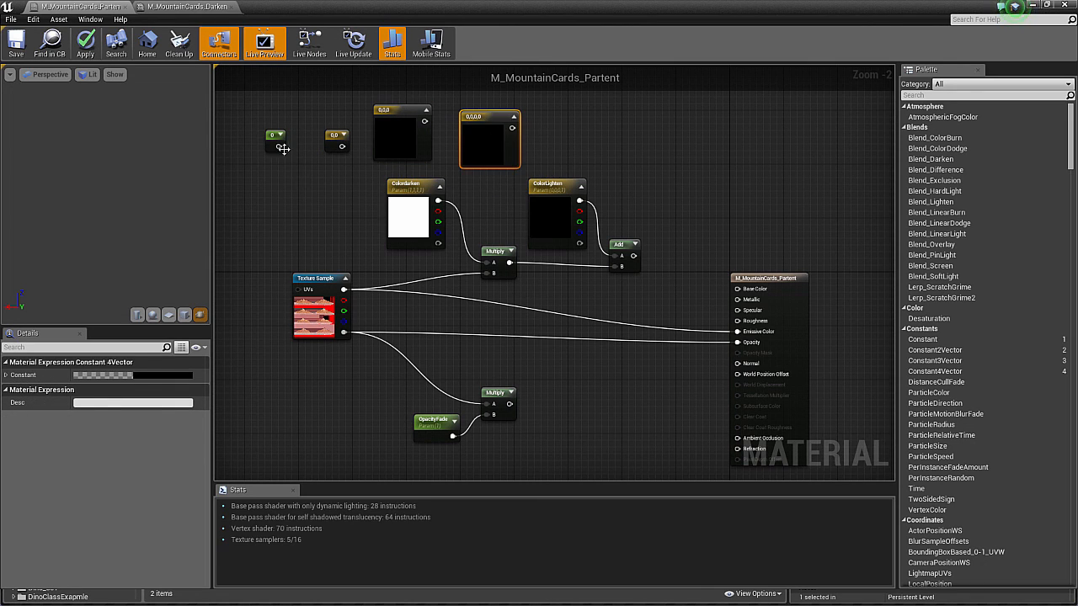
mouse_move(281, 147)
left_mouse_down()
mouse_move(266, 141)
mouse_move(294, 150)
mouse_move(267, 148)
left_mouse_up()
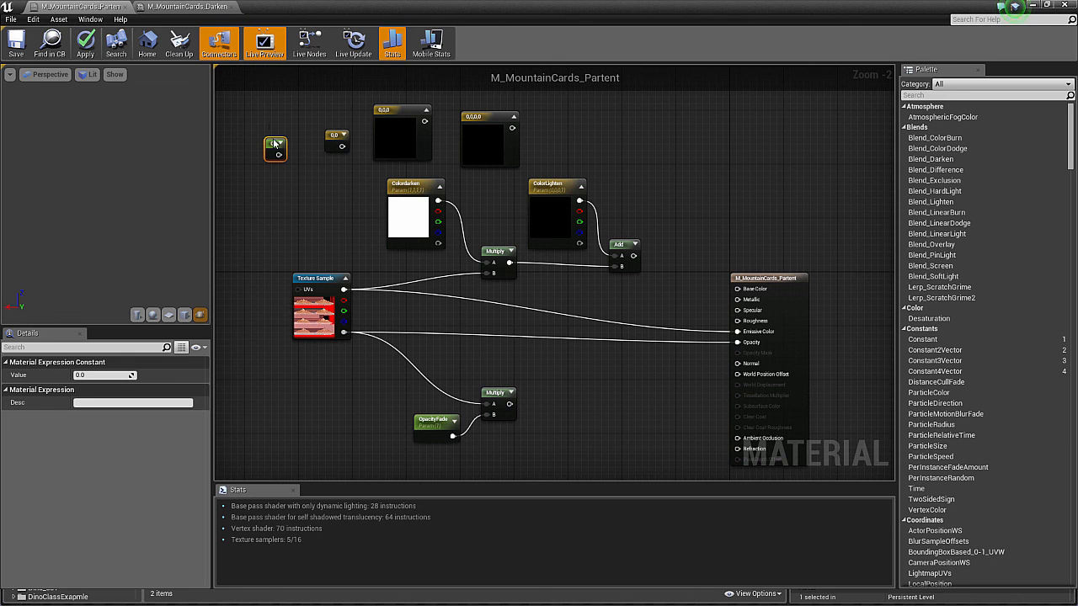
left_click(341, 170)
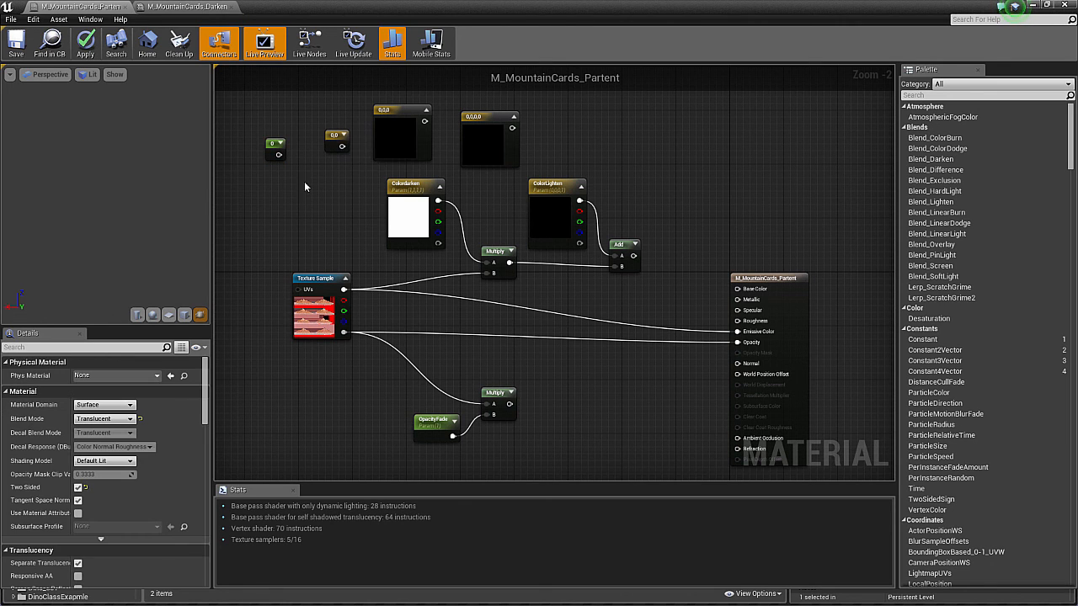
Add a TextureCoordinate node beside the Texture Sample by searching for "tex coor".
right_click_drag(307, 194, 367, 186)
scroll(334, 244, "up", 1)
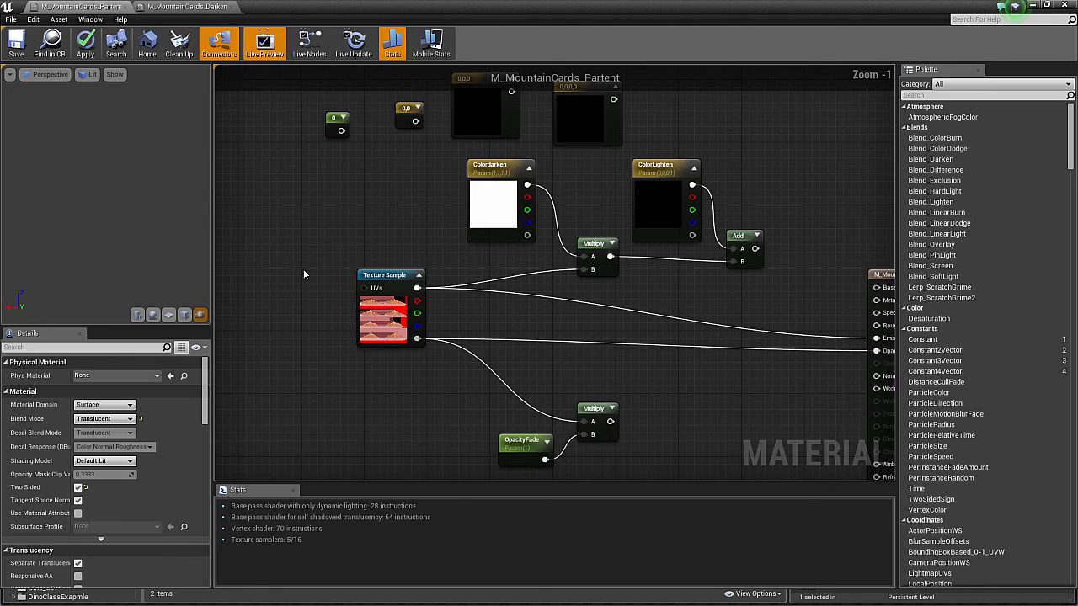
scroll(304, 273, "down", 1)
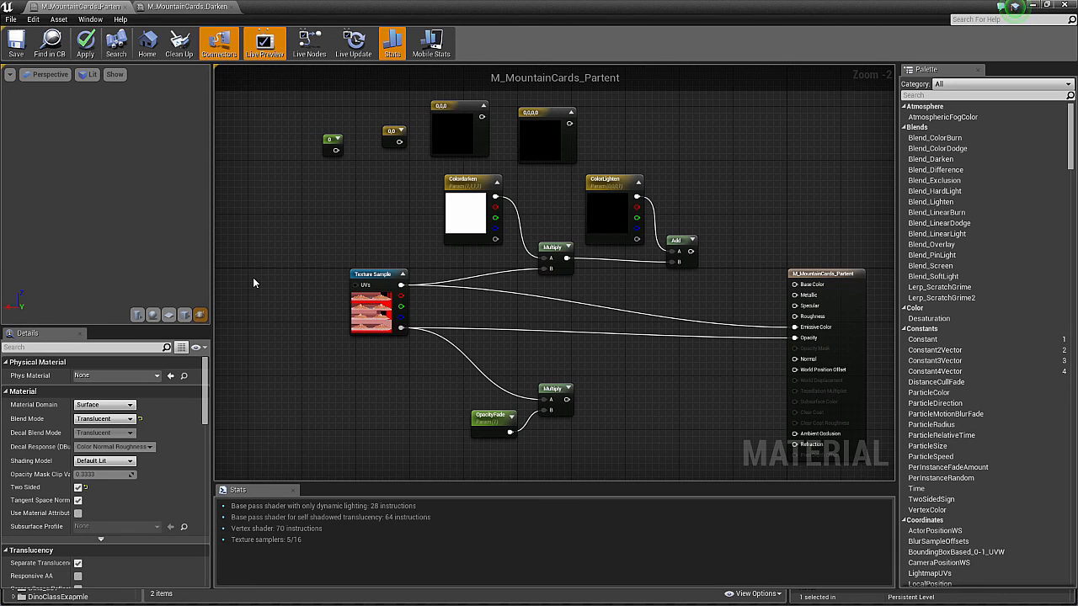
right_click_drag(253, 282, 257, 274)
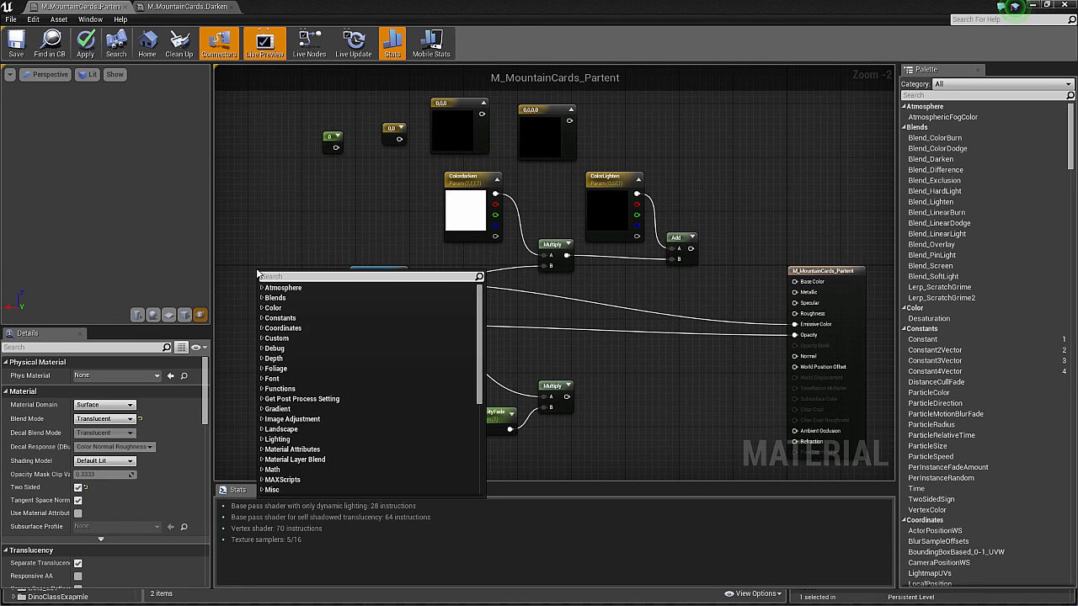
type("tex")
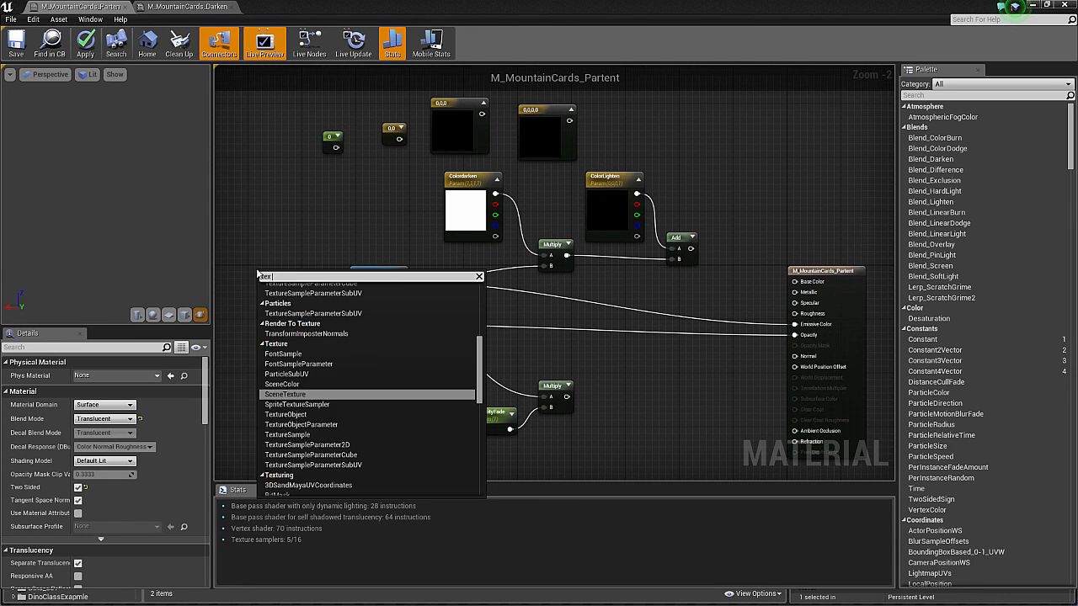
type(" coor")
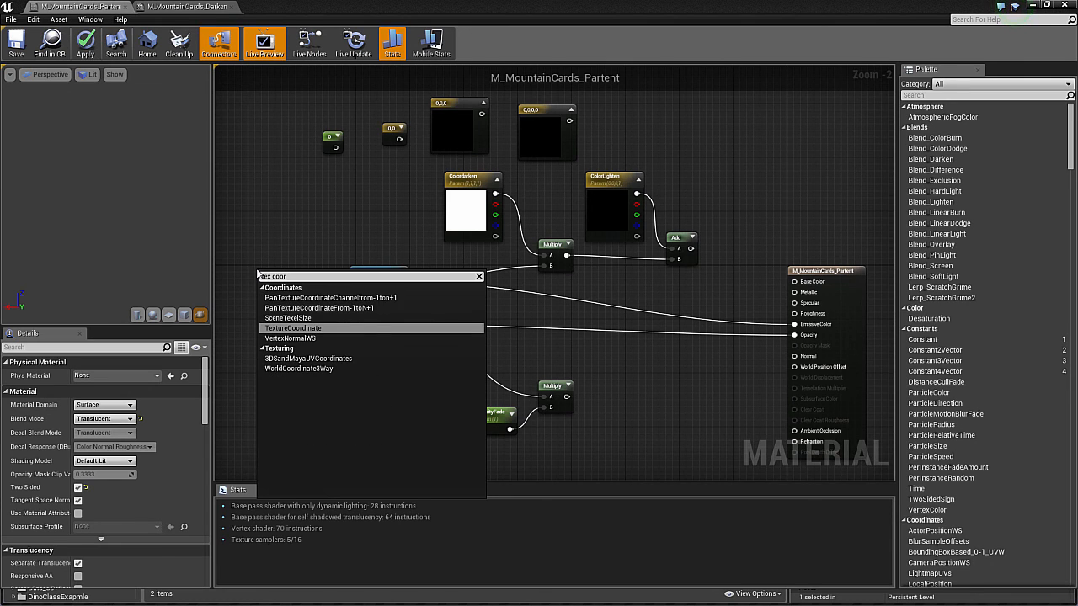
left_click(283, 329)
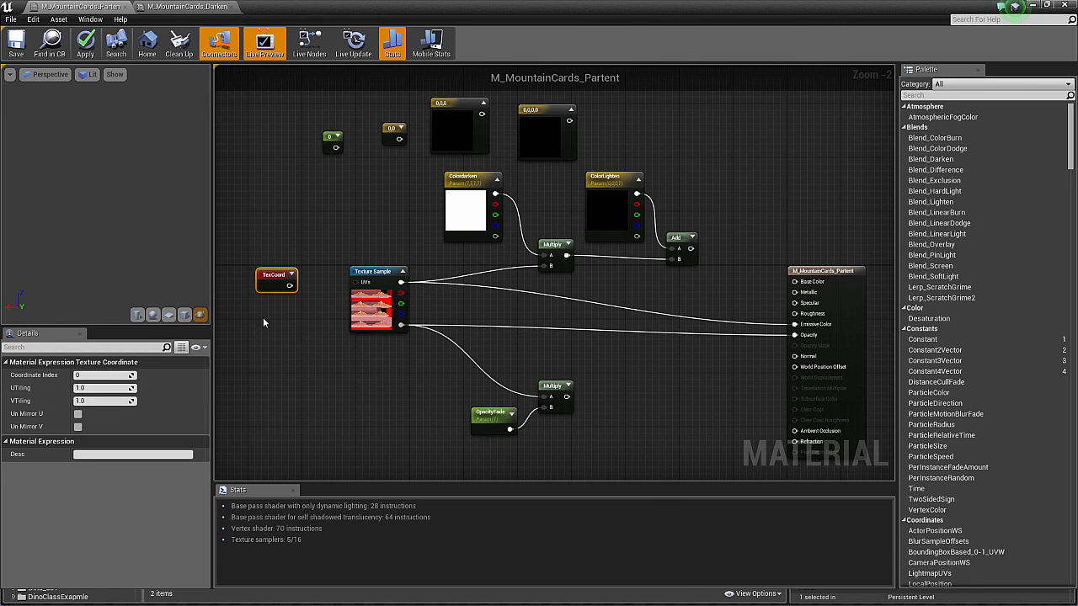
Add a Multiply node before the Texture Sample and wire TexCoord into A and the Constant2Vector into B.
right_click_drag(266, 323, 334, 327)
left_click_drag(334, 283, 358, 282)
left_click(342, 303)
key("m")
left_click(350, 264)
left_click_drag(460, 135, 358, 296)
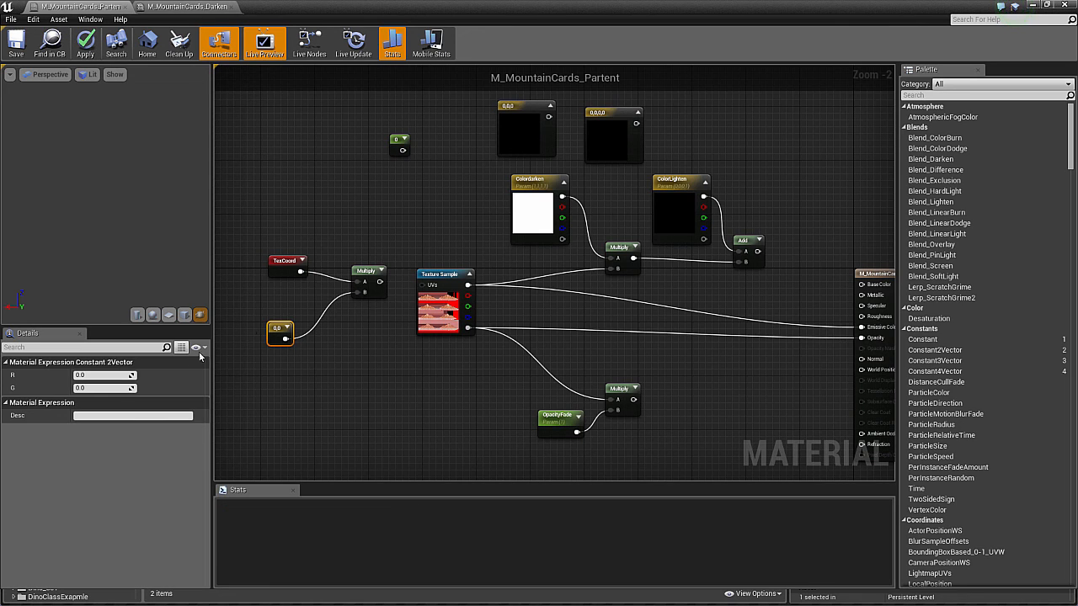
Set the Constant2Vector's R and G to 4 and connect the Multiply output to the Texture Sample's UVs.
left_click(95, 375)
type("4")
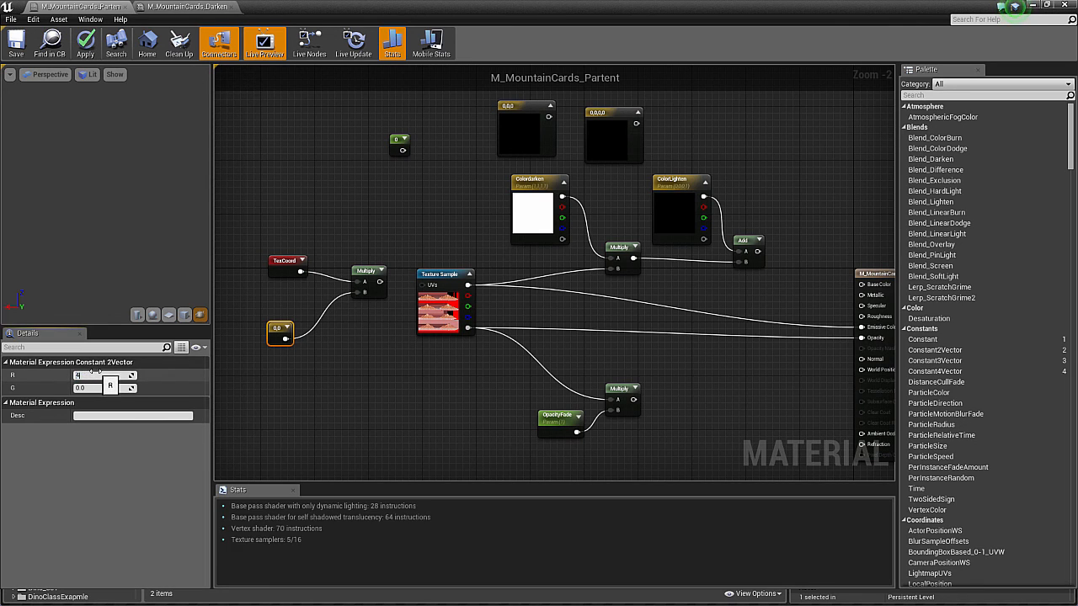
left_click(115, 389)
type("4")
key("Return")
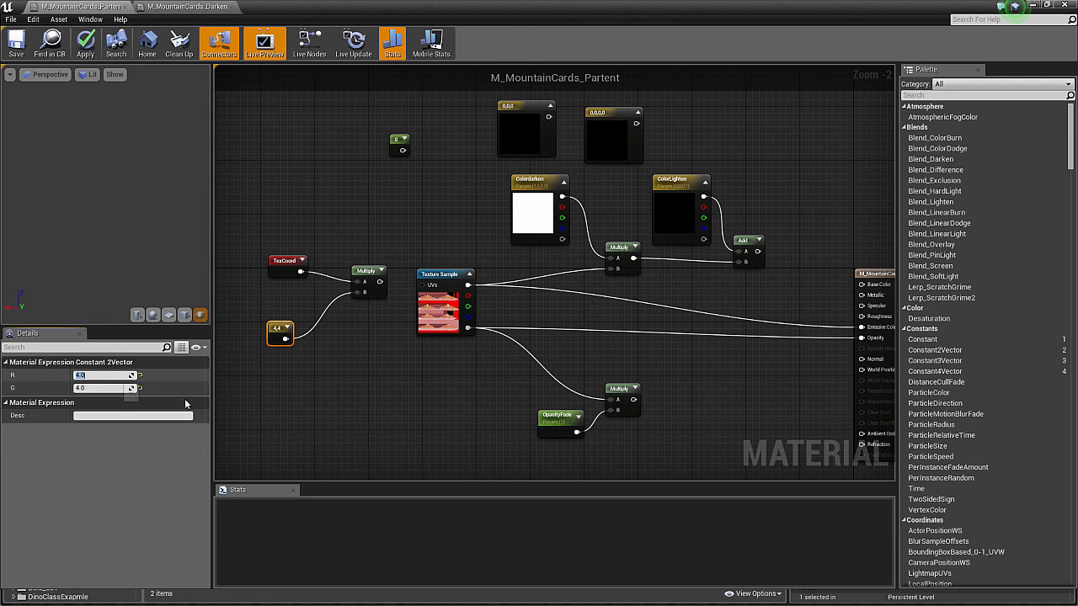
left_click_drag(378, 282, 430, 302)
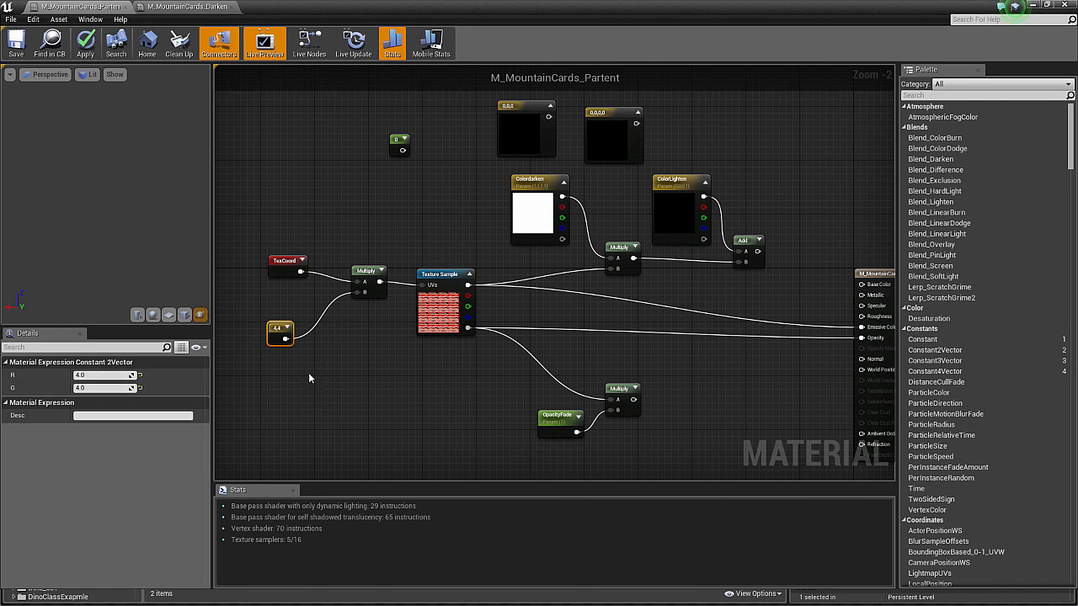
Set the Constant2Vector's R to 2 and G to 12 for uneven texture tiling.
left_click(94, 375)
key("Return")
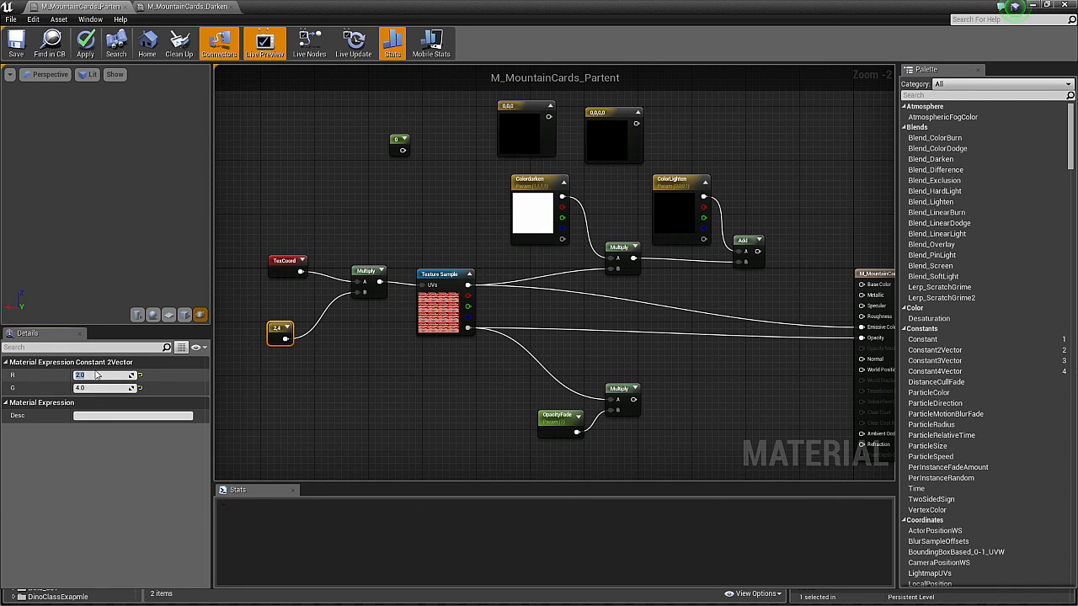
left_click(123, 387)
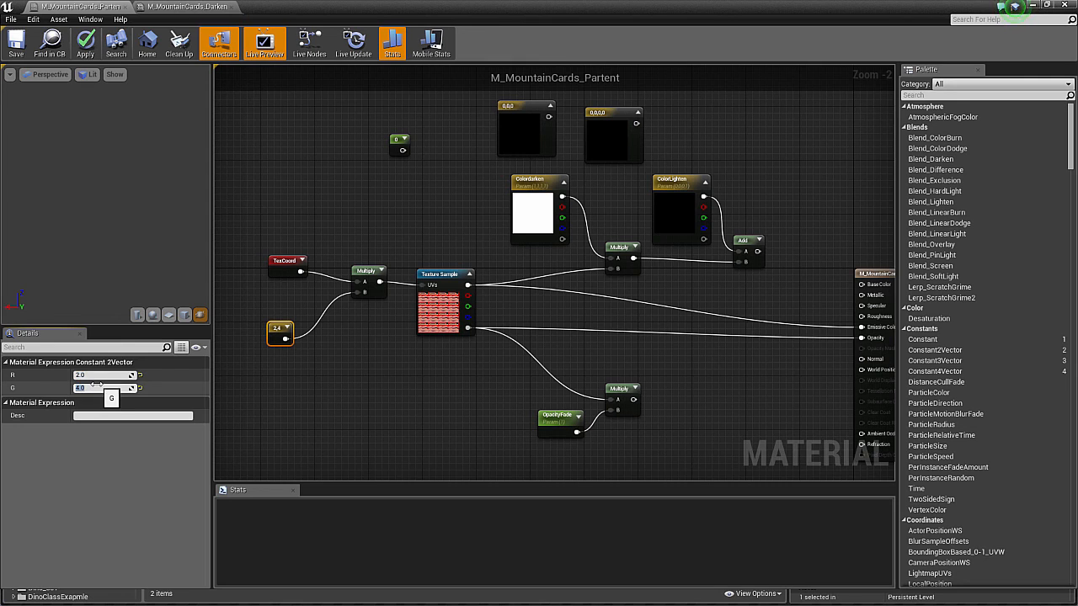
type("12")
key("Return")
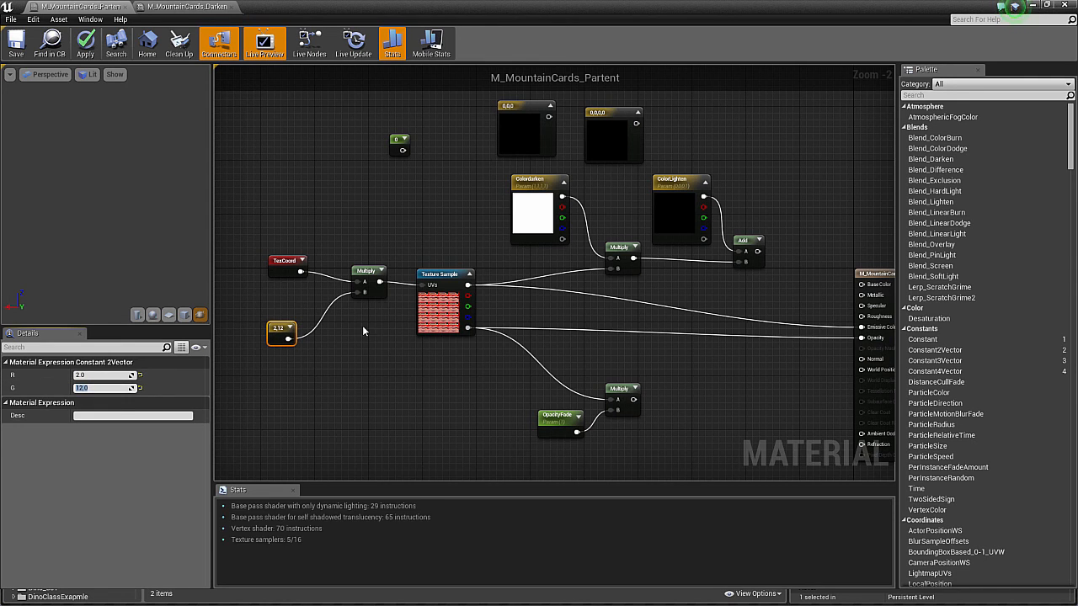
right_click_drag(358, 358, 382, 337)
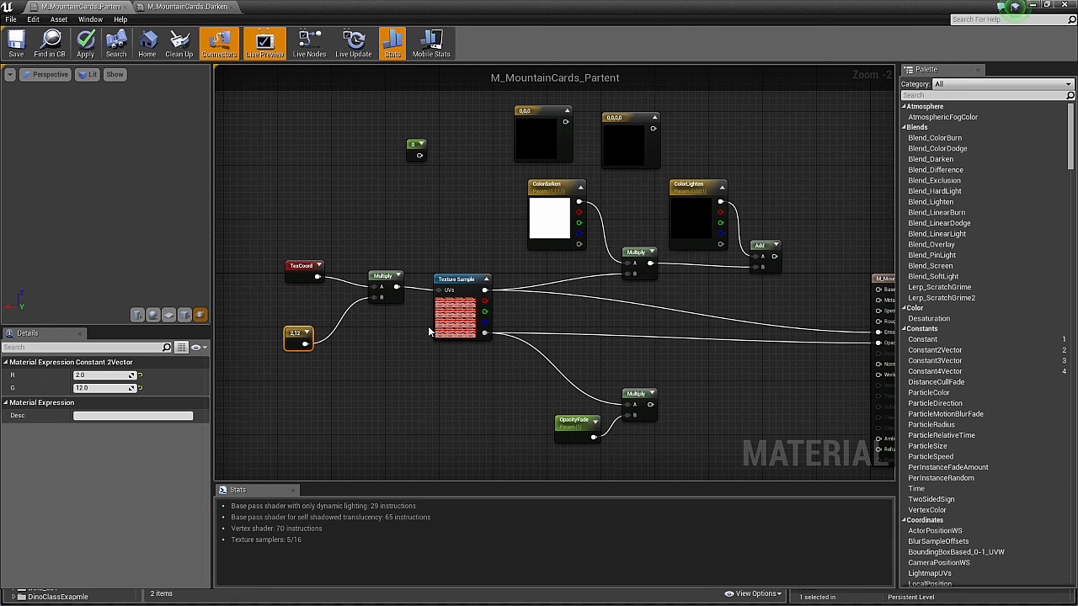
Set both the R and G values of the Constant2Vector to 1.
left_click(84, 376)
type("1")
key("Tab")
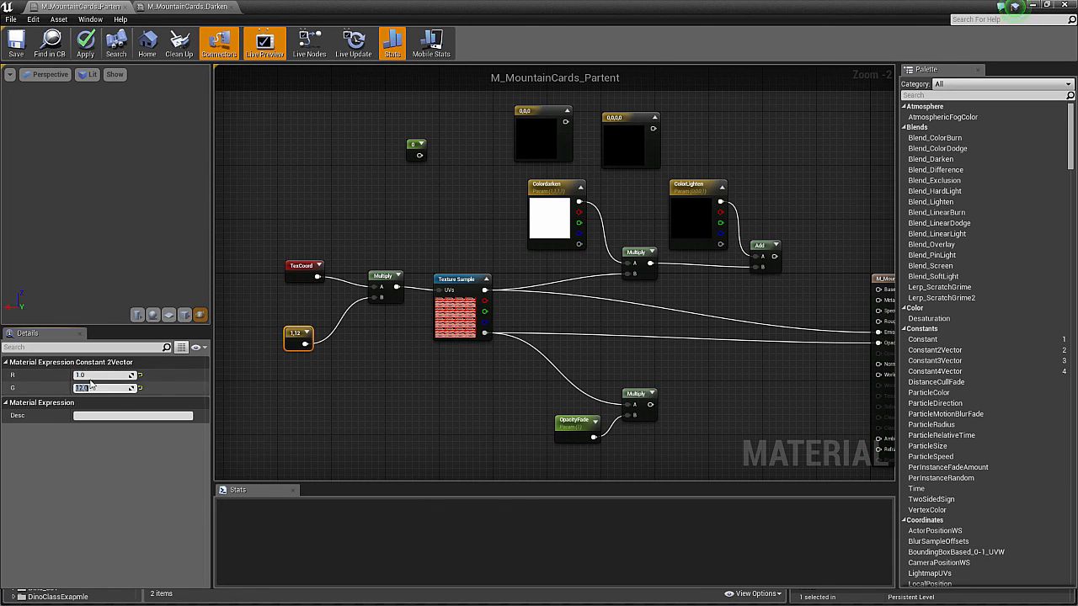
type("1")
key("Tab")
Delete the TexCoord, Constant2Vector and Multiply nodes feeding the Texture Sample's UVs, plus the unused single Constant node.
left_click(300, 268)
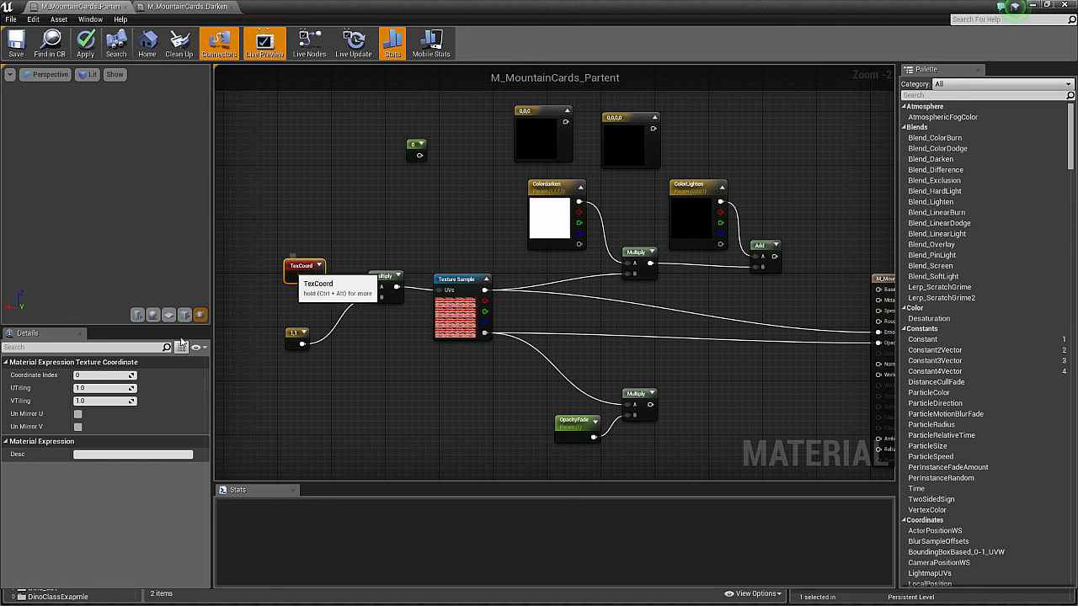
left_click(395, 353)
left_click_drag(269, 238, 389, 380)
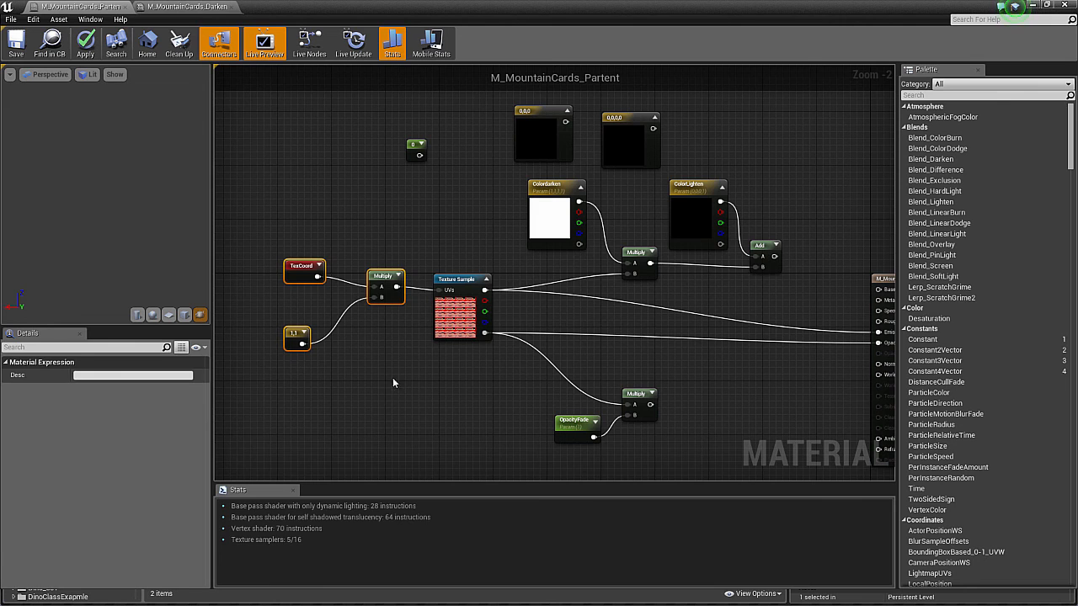
key("Delete")
right_click_drag(378, 206, 343, 237)
left_click(343, 187)
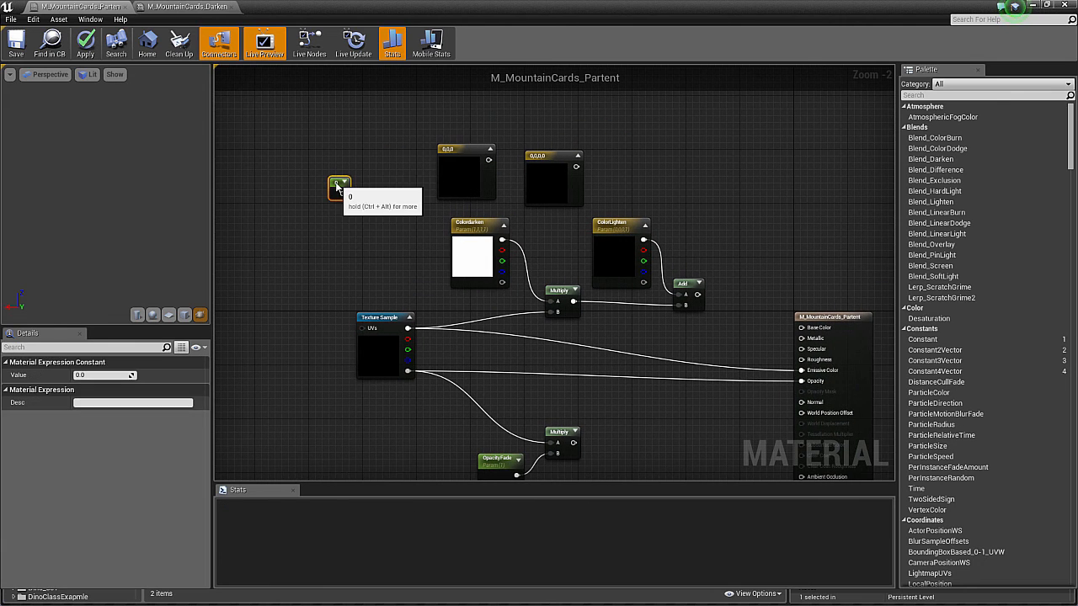
key("Delete")
Try to set the Constant3Vector's color to R 1.0, G 1.0 and B 1.0 in the color picker.
double_click(459, 172)
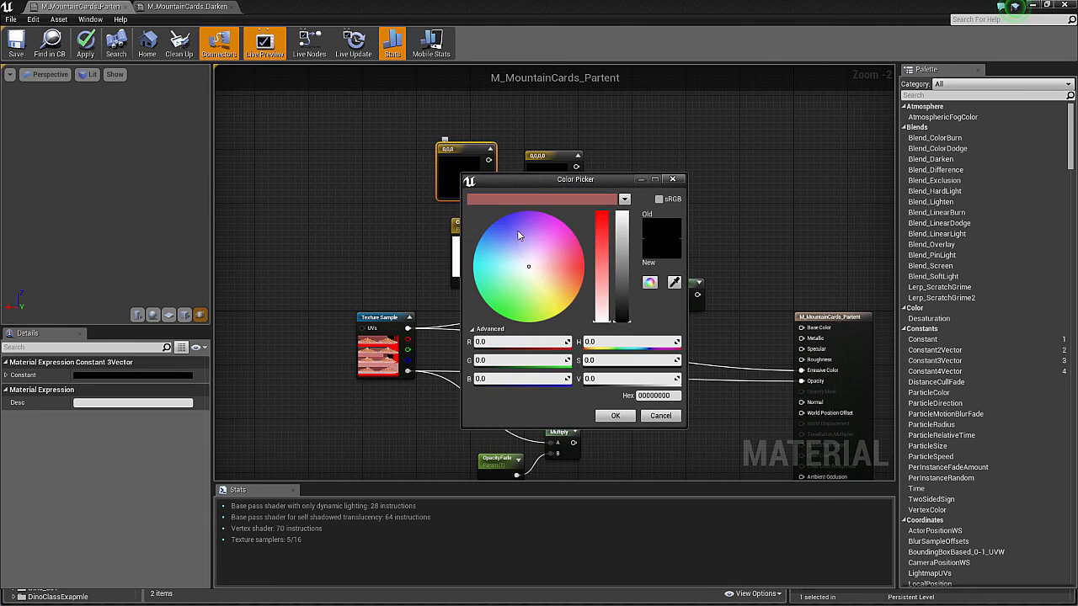
left_click_drag(550, 266, 569, 274)
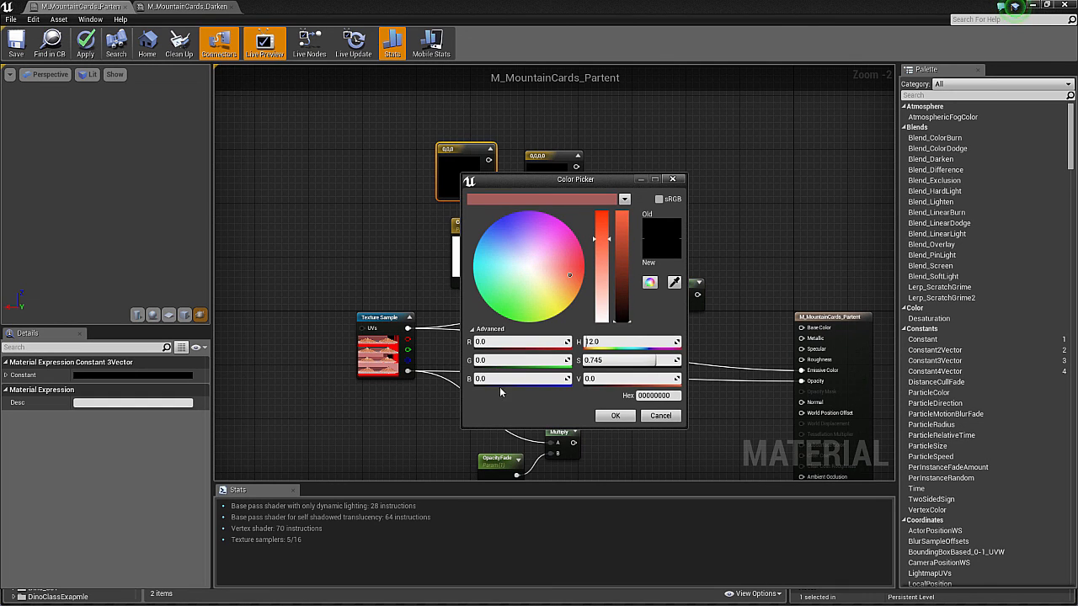
left_click_drag(481, 342, 568, 342)
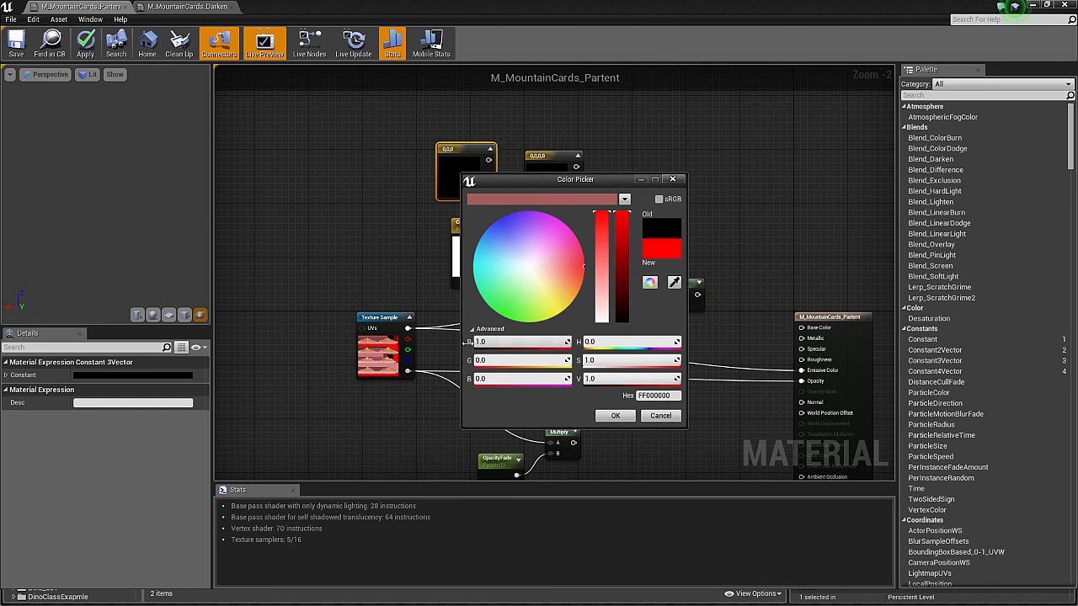
left_click_drag(481, 361, 571, 360)
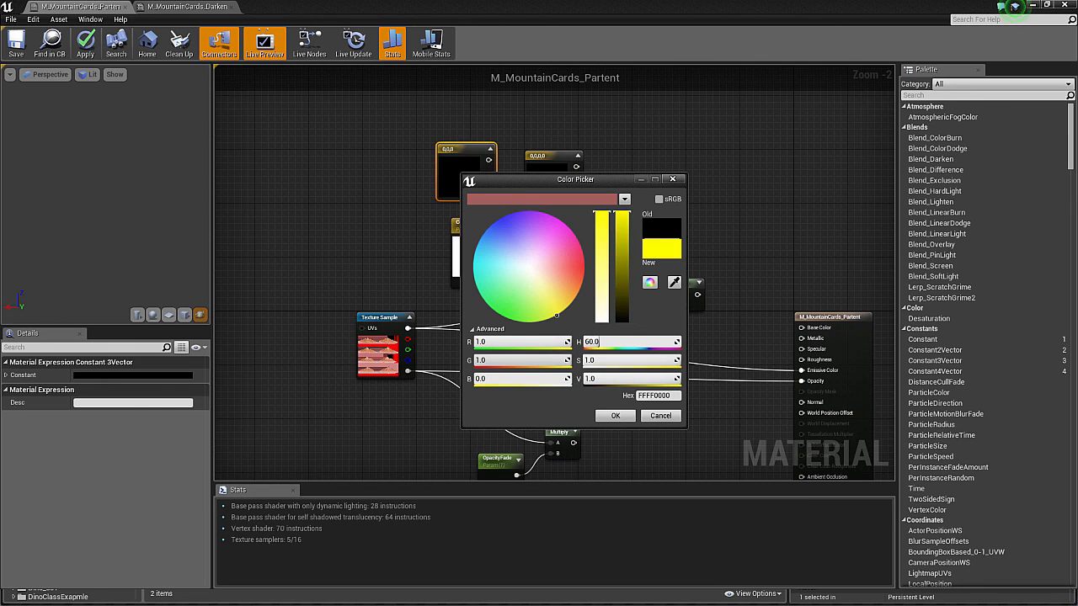
left_click_drag(476, 381, 568, 381)
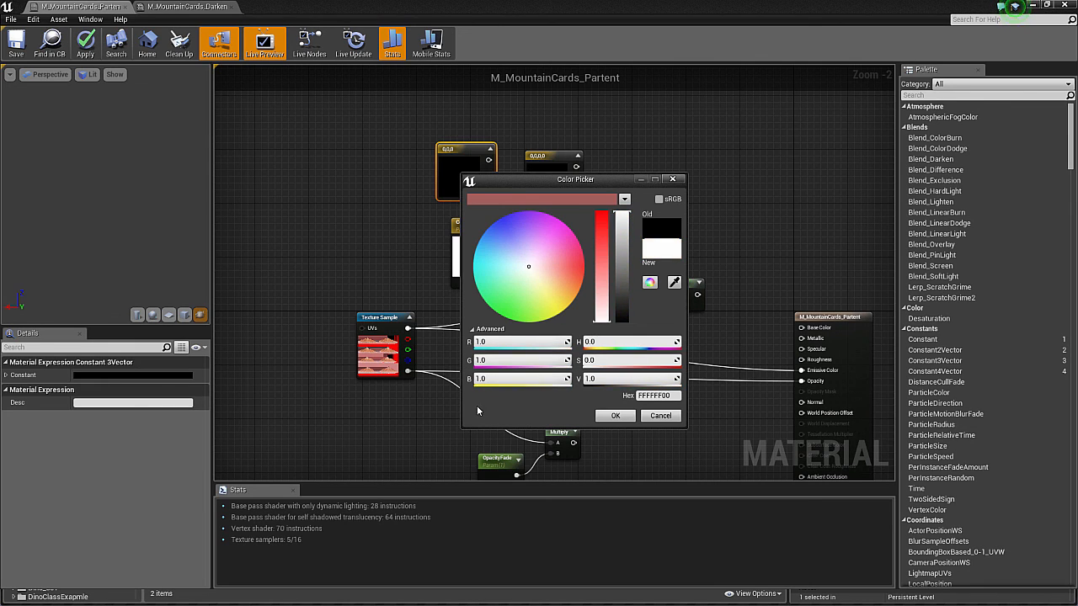
left_click(613, 415)
Delete the Constant3Vector node, and delete the Constant4Vector node after opening and cancelling its color picker.
left_click_drag(466, 175, 433, 169)
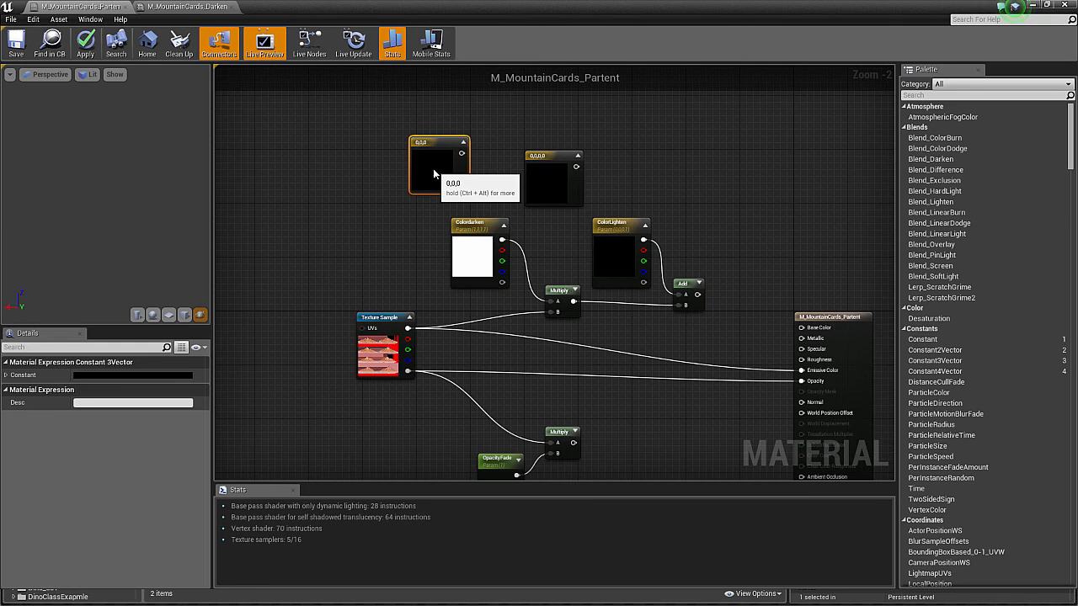
key("Delete")
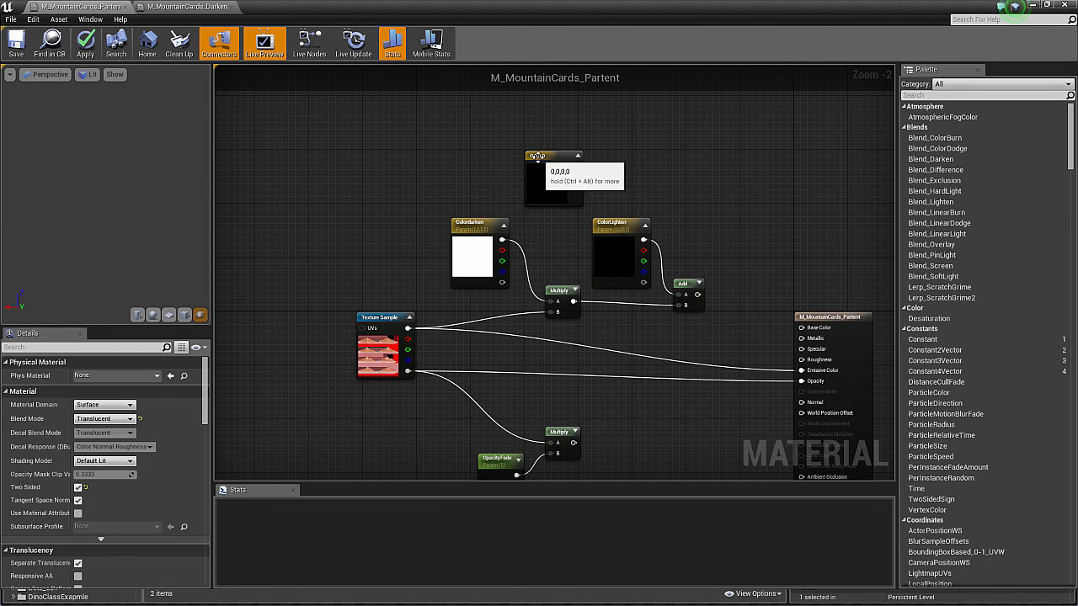
left_click_drag(542, 160, 440, 126)
double_click(439, 126)
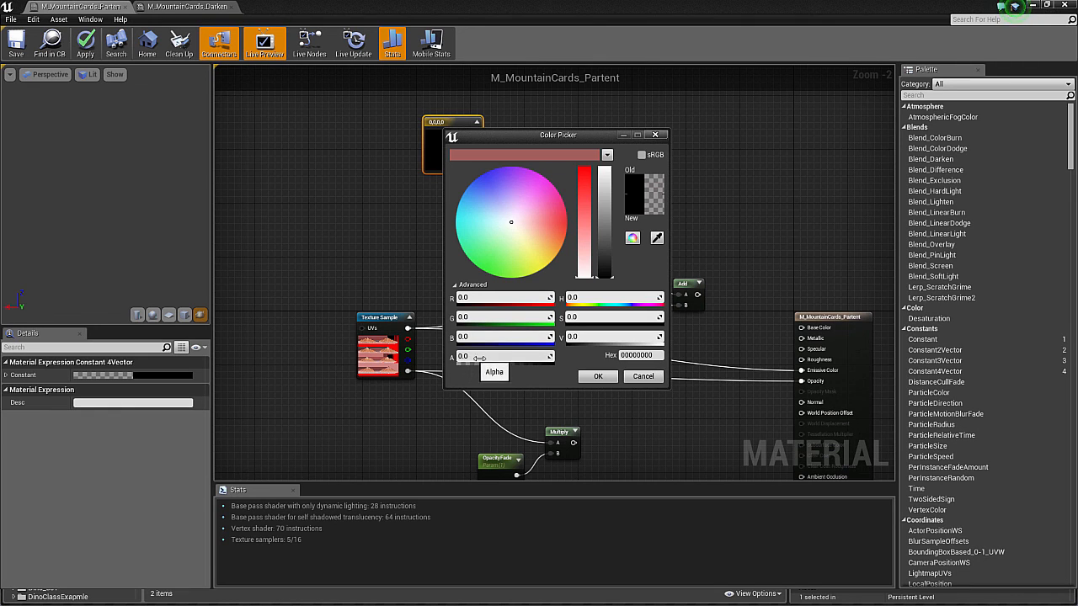
left_click(643, 376)
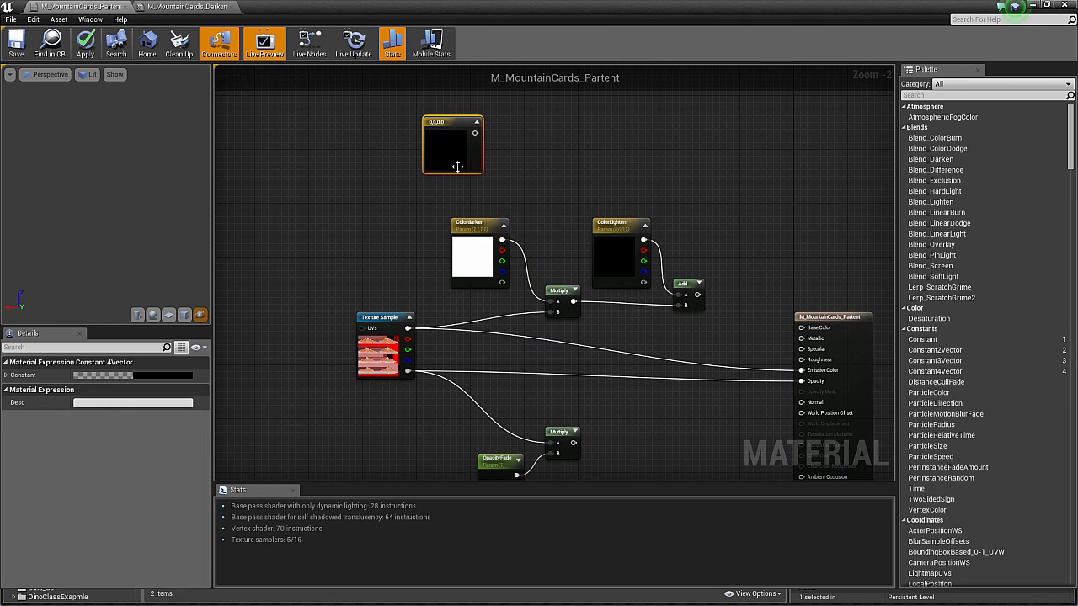
left_click_drag(445, 153, 371, 180)
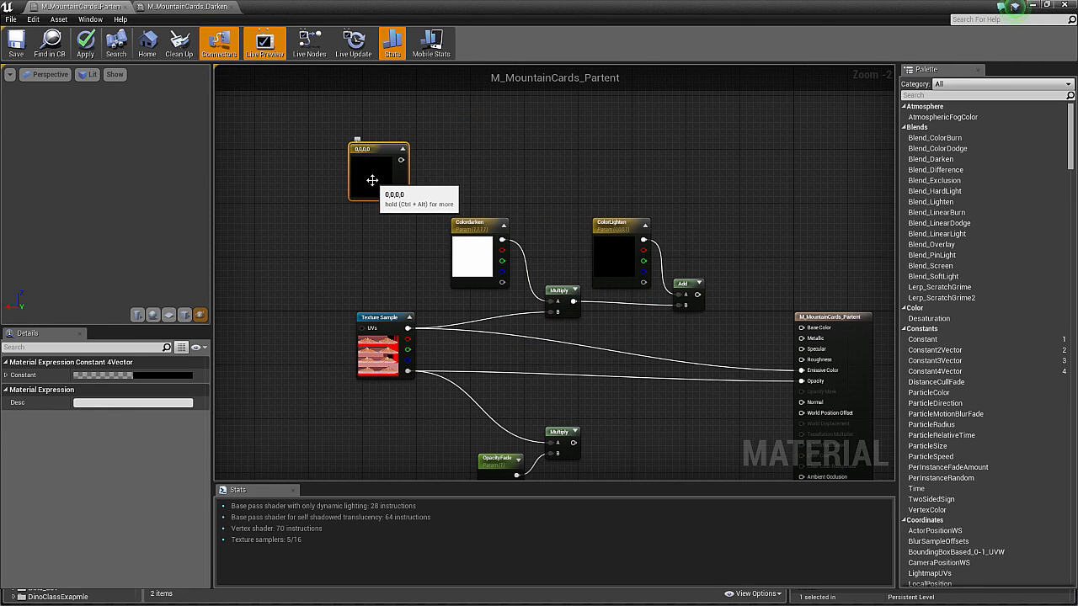
key("Delete")
right_click_drag(551, 207, 497, 245)
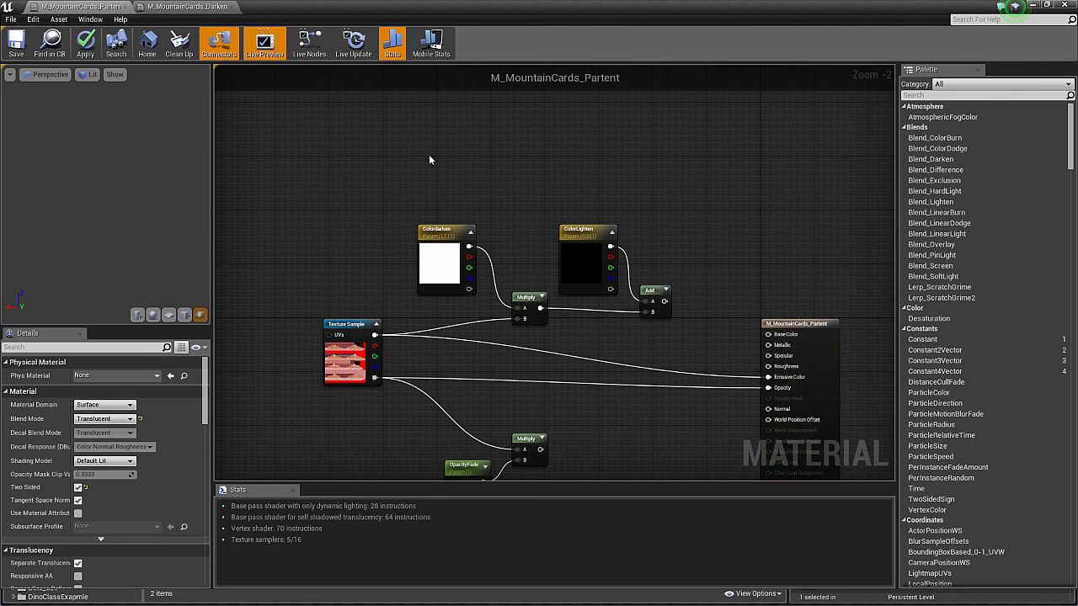
Place one Constant3Vector node above Colordarken and another above ColorLighten.
left_click(428, 155)
left_click(574, 170)
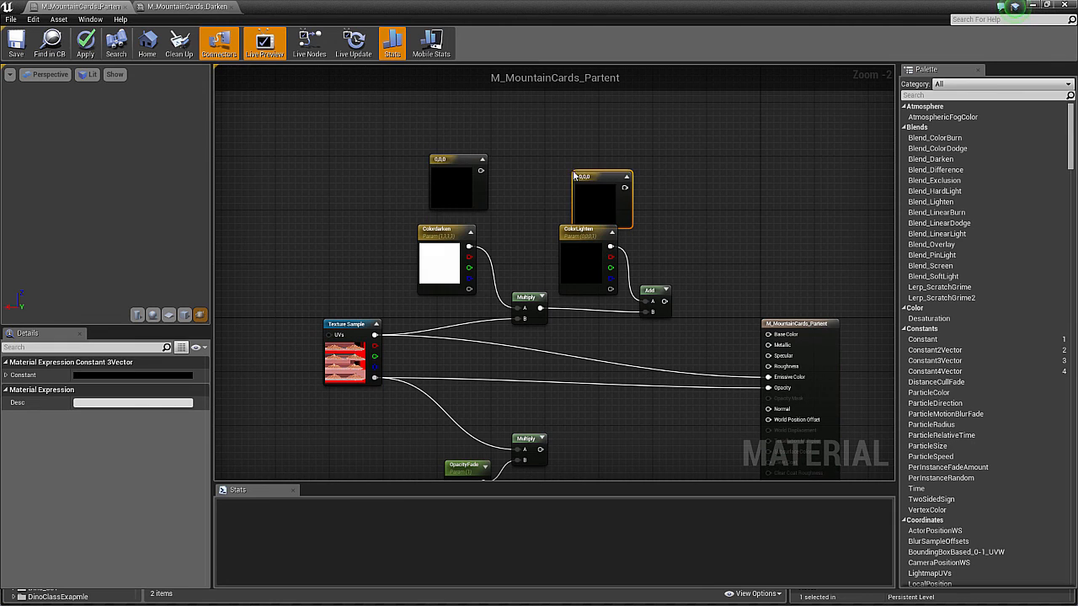
left_click_drag(589, 174, 578, 156)
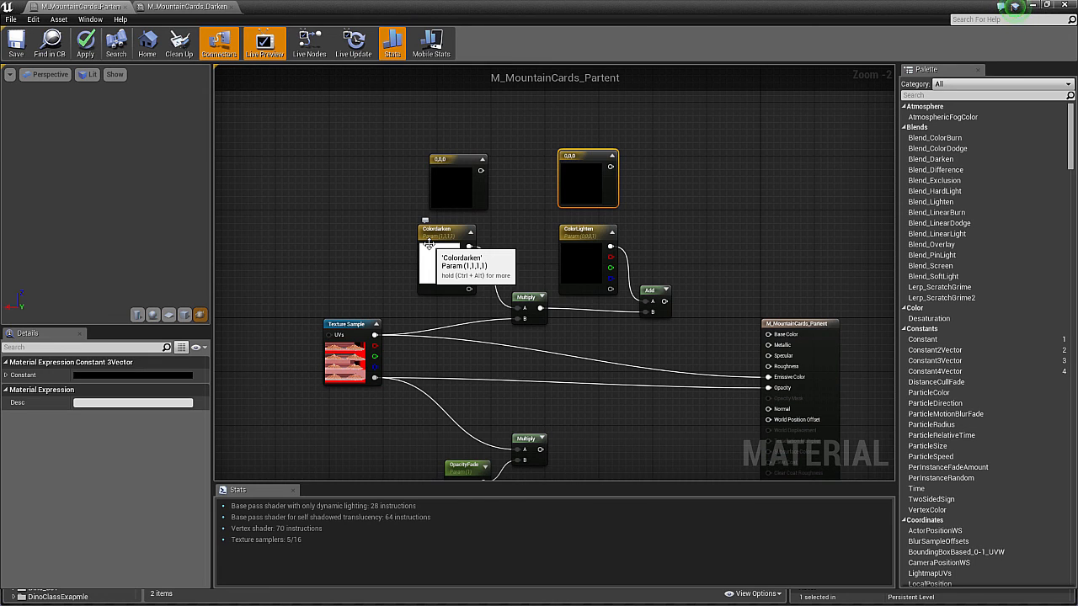
Convert the Constant3Vector above Colordarken to a parameter, and delete that node.
left_click(449, 184)
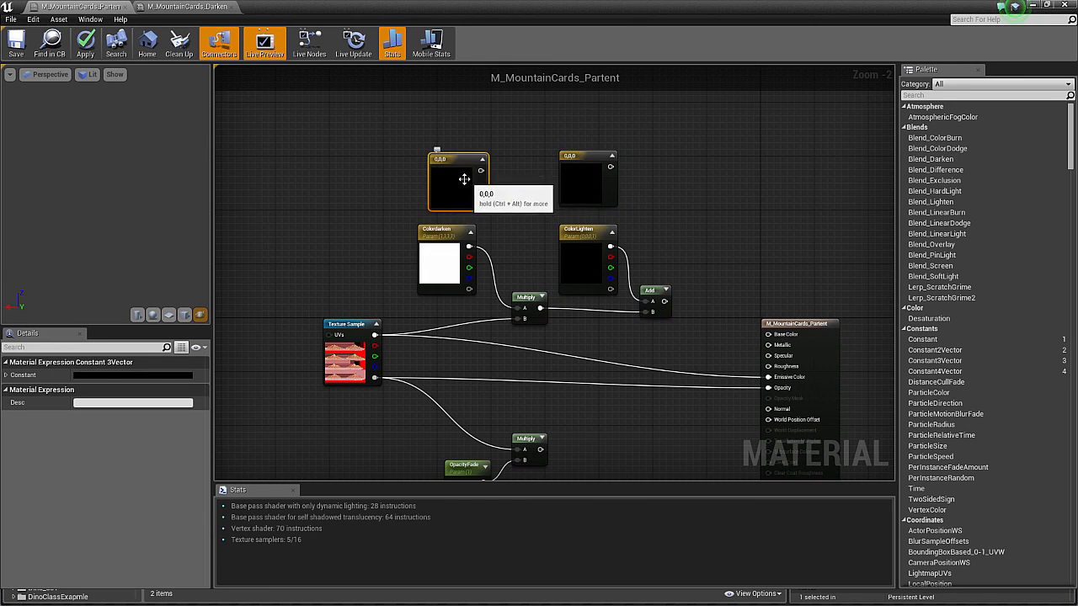
right_click(453, 182)
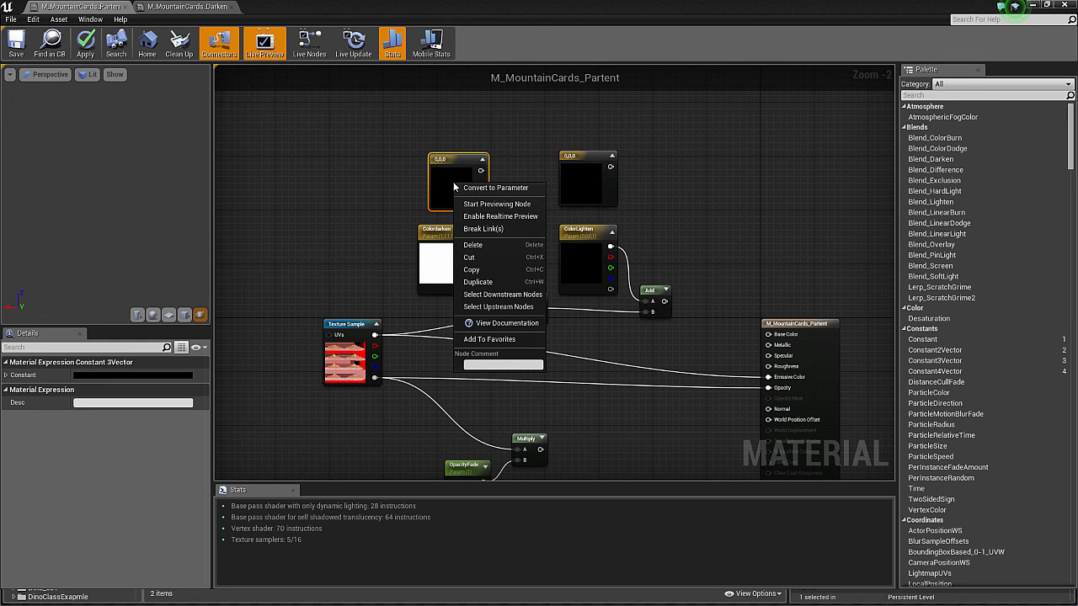
left_click(481, 189)
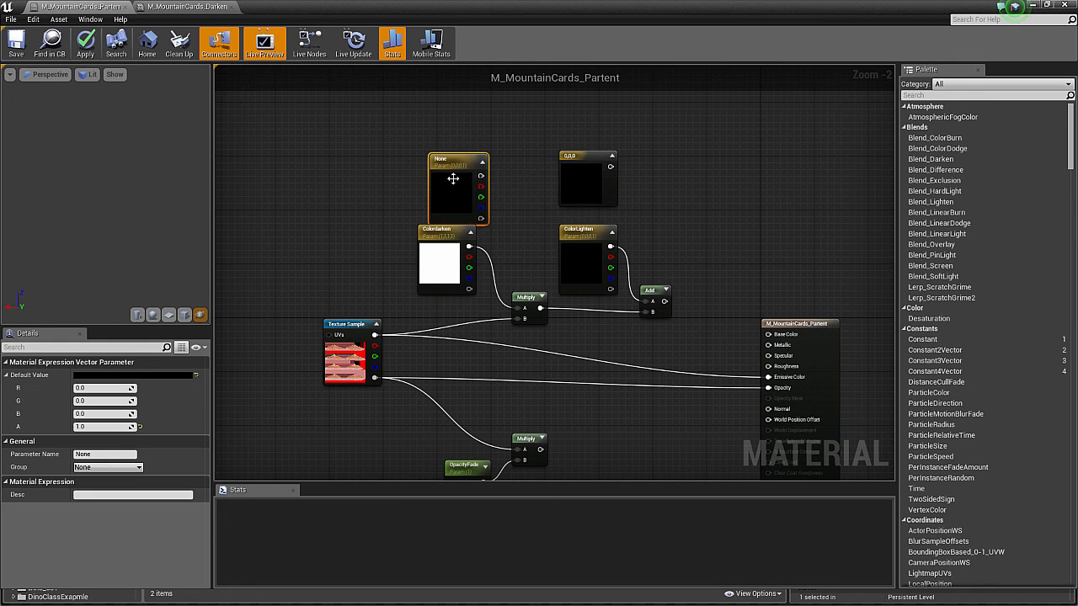
left_click_drag(453, 179, 448, 161)
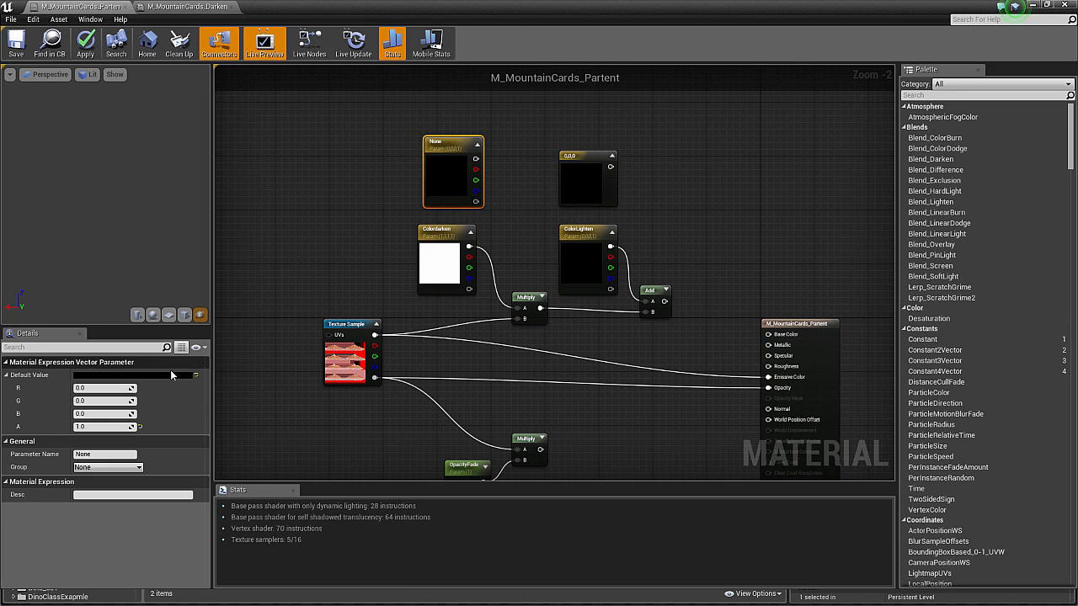
left_click(107, 455)
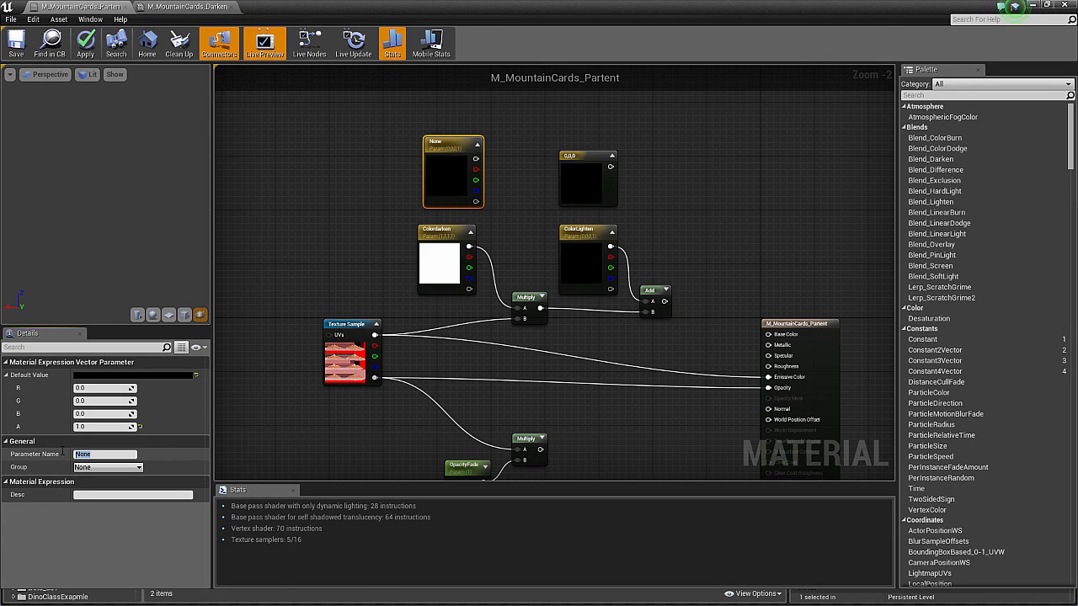
key("Delete")
Convert the Constant3Vector above ColorLighten to a parameter, and delete that node.
left_click(580, 170)
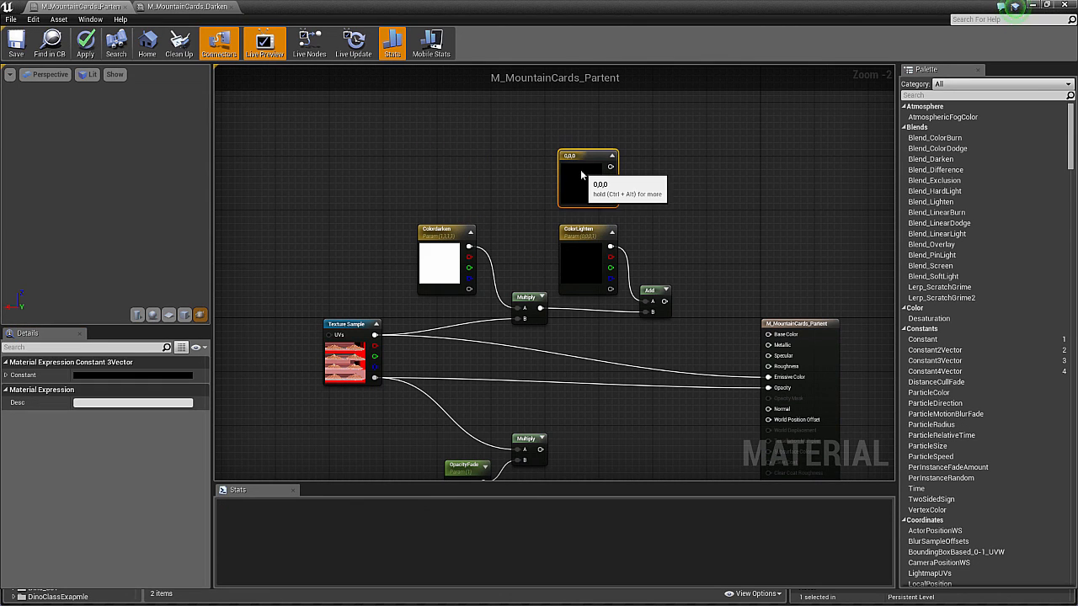
right_click(580, 169)
left_click(606, 174)
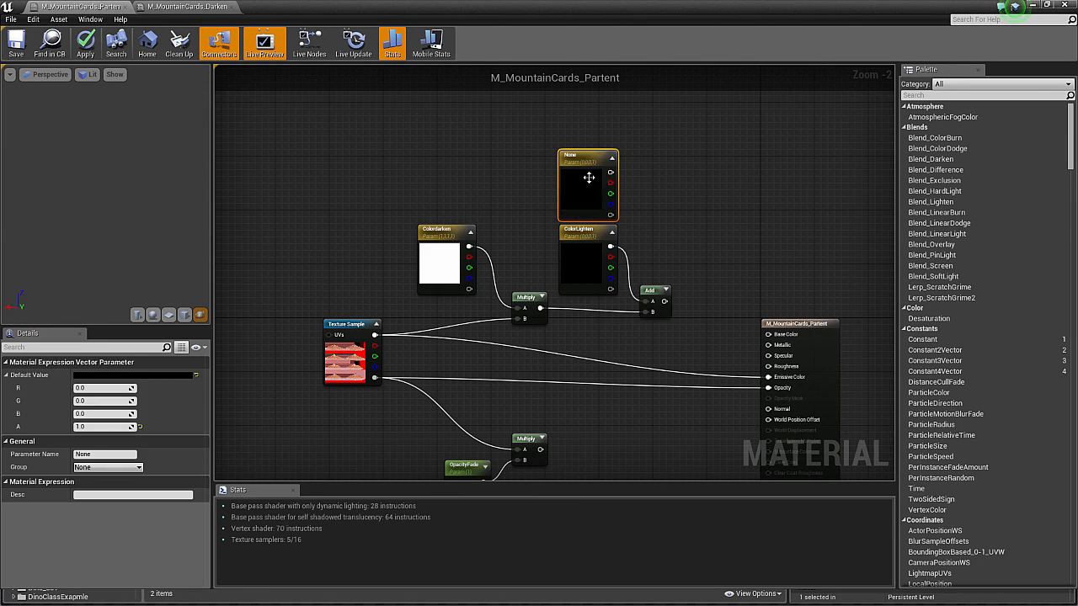
left_click_drag(567, 175, 567, 169)
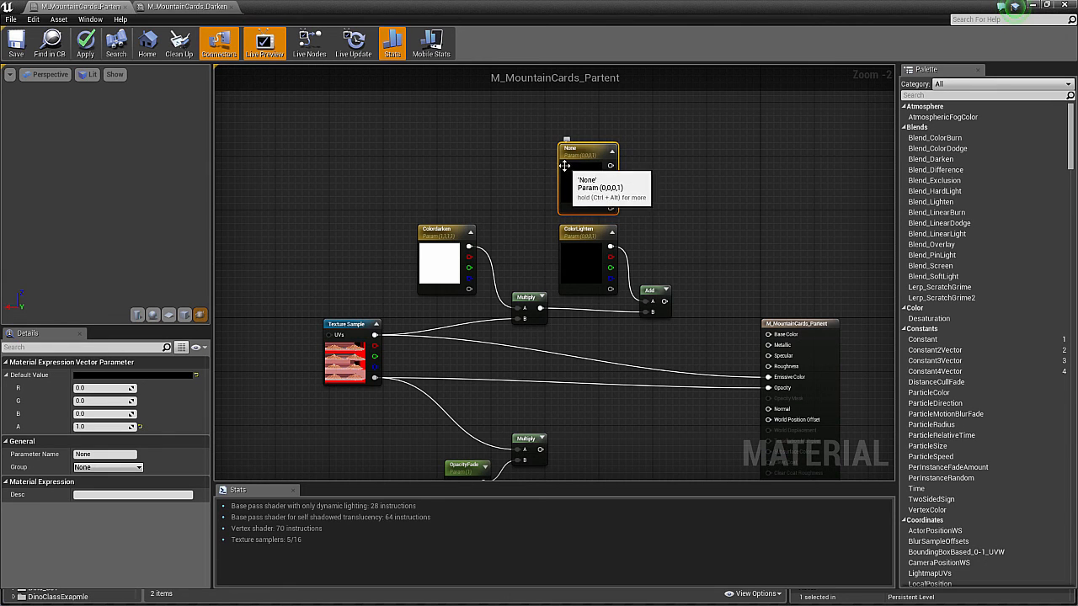
key("Delete")
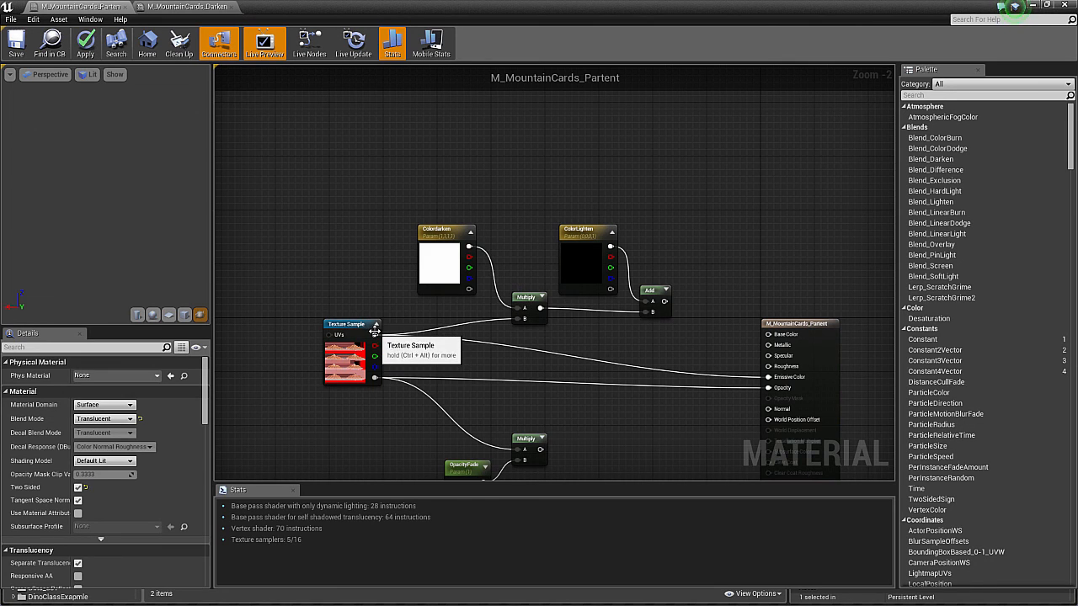
Connect the Add node's output to the Emissive Color input of M_MountainCards_Partent, replacing the direct Texture Sample link.
left_click(528, 299)
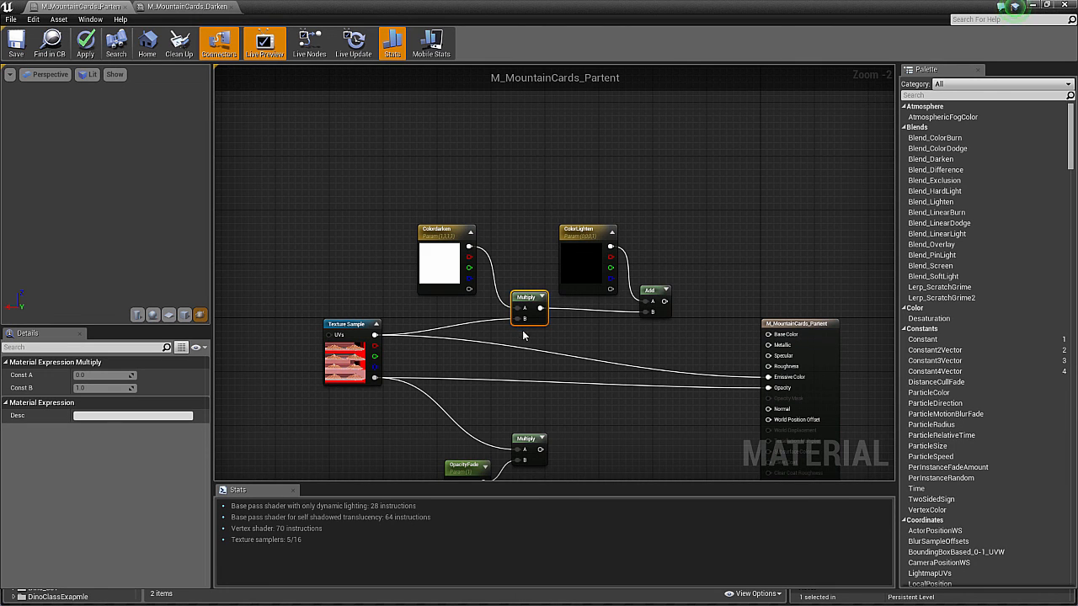
right_click_drag(642, 338, 566, 310)
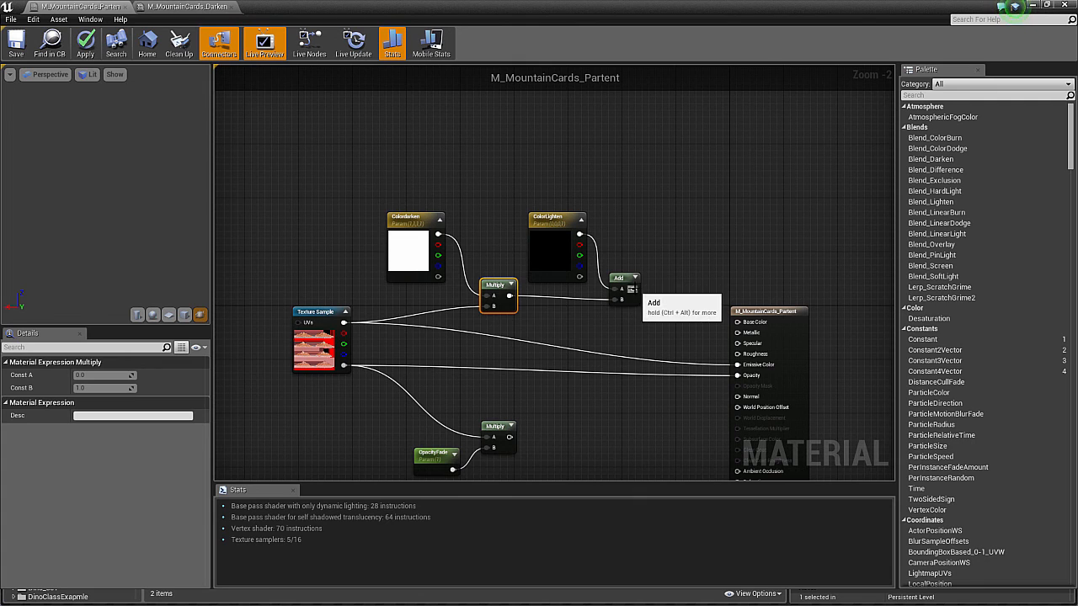
left_click_drag(633, 289, 740, 371)
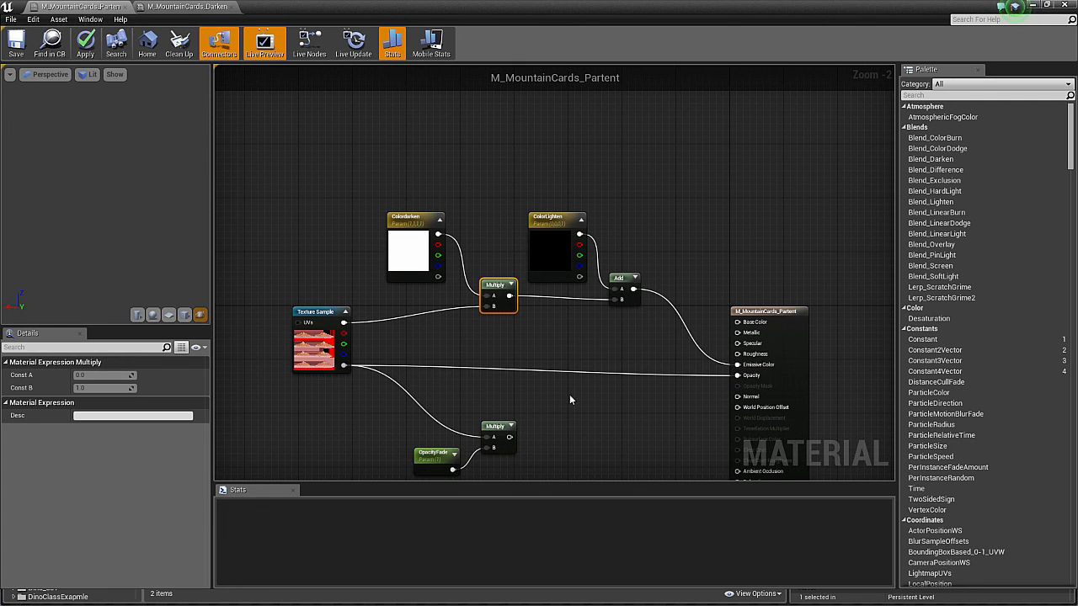
right_click_drag(569, 399, 559, 318)
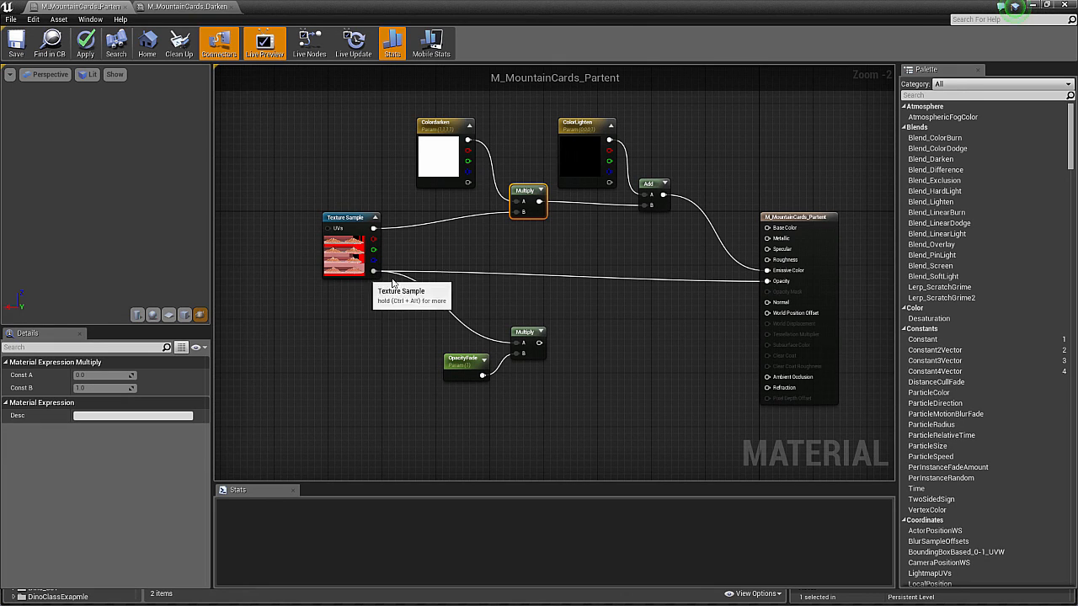
left_click_drag(757, 284, 760, 282)
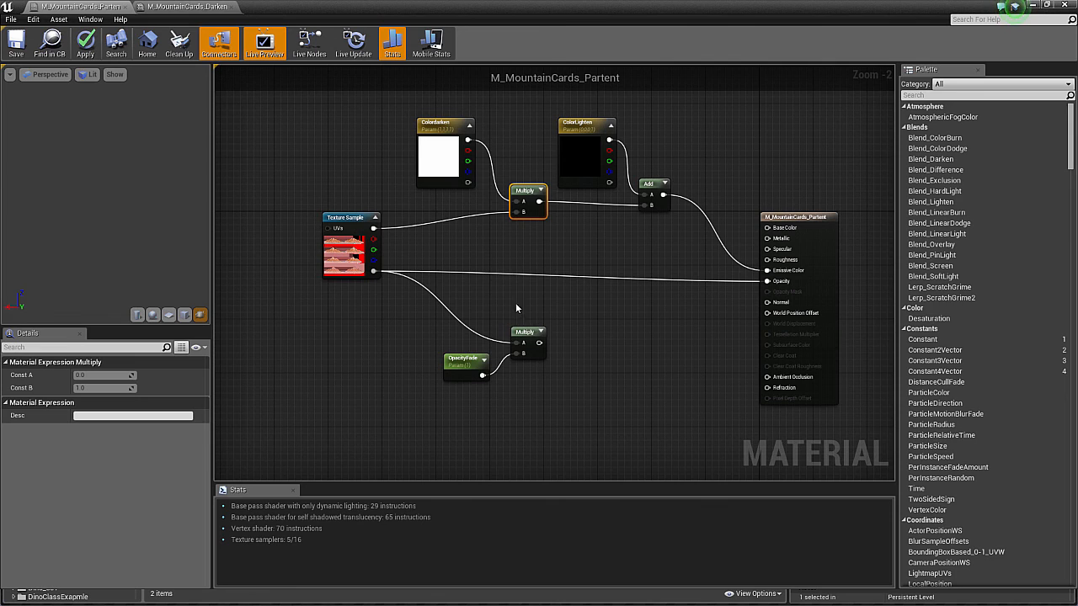
Place a Constant node below the Texture Sample, convert it to a parameter, and set its default value to 1.
left_click(350, 334)
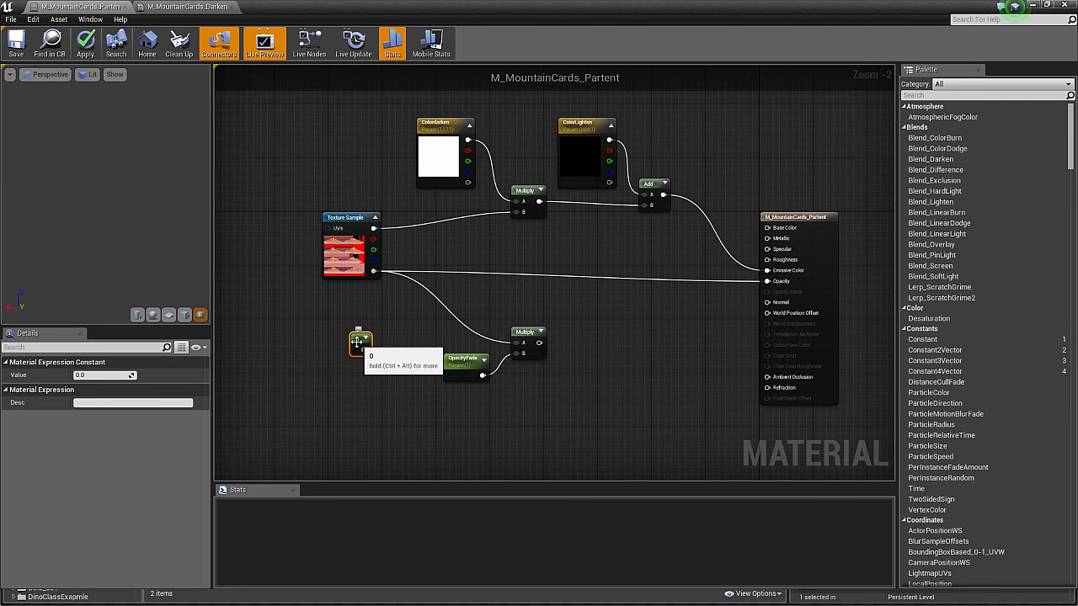
right_click(357, 341)
left_click(370, 346)
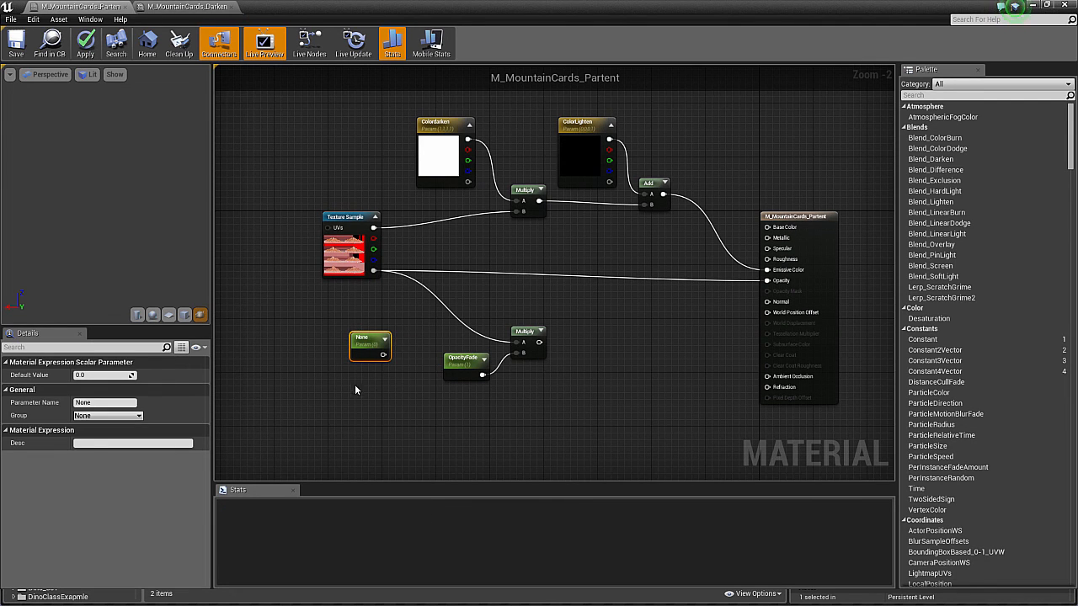
left_click_drag(364, 338, 355, 338)
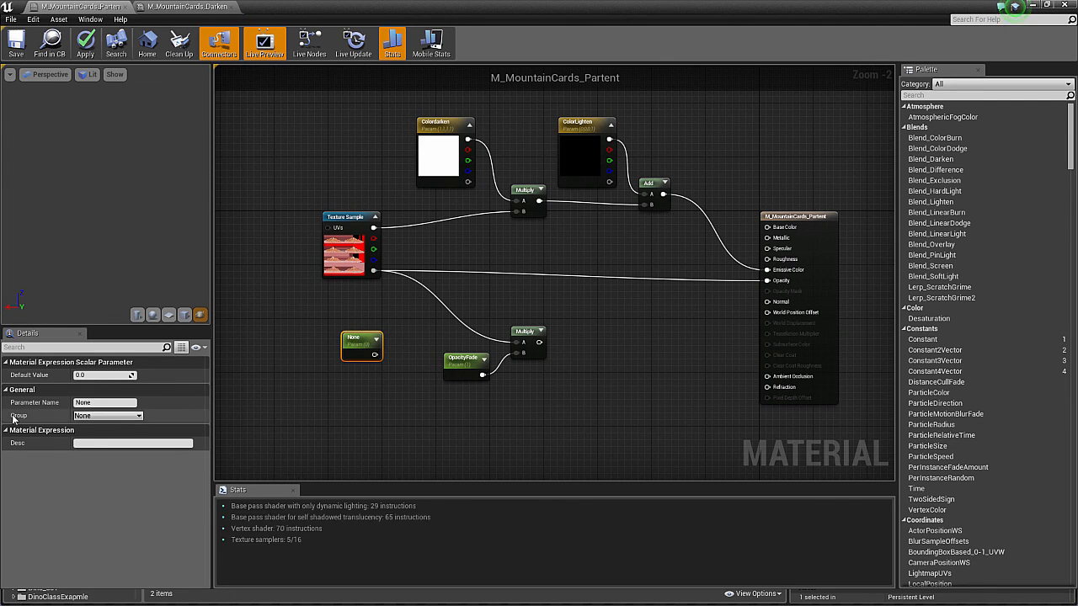
left_click(98, 375)
type("1")
key("Return")
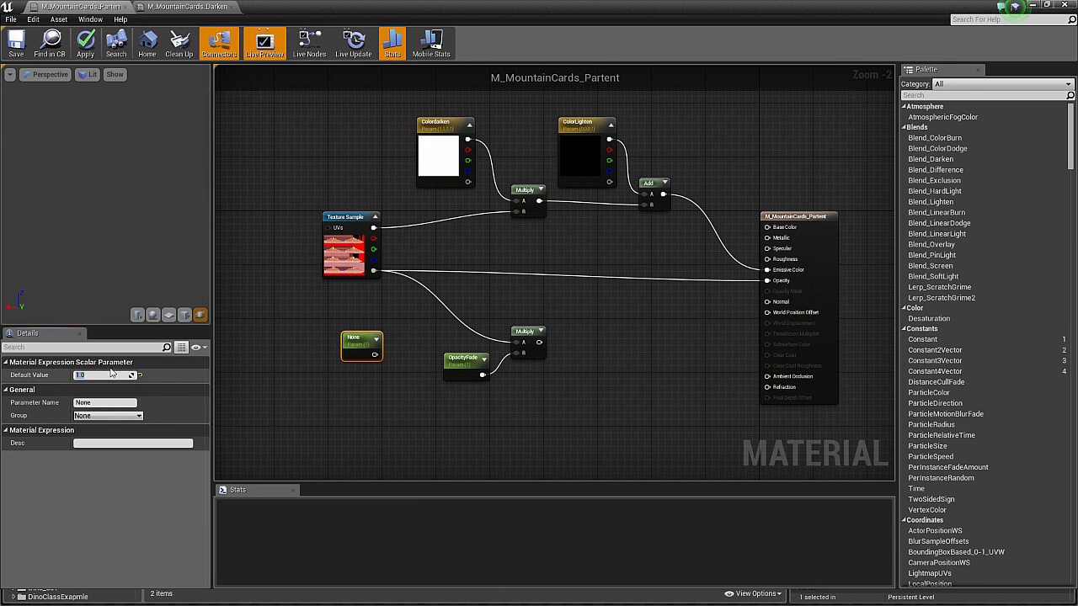
Delete the unnamed scalar parameter below the Texture Sample, and remove a second unnamed scalar parameter added in the same area.
left_click(354, 399)
left_click(357, 338)
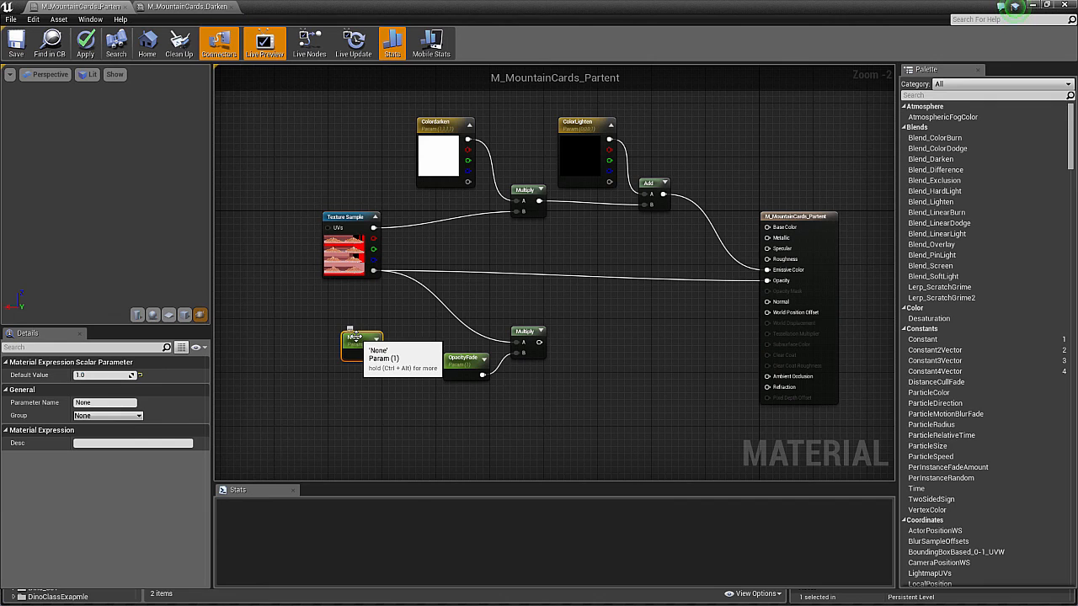
key("Delete")
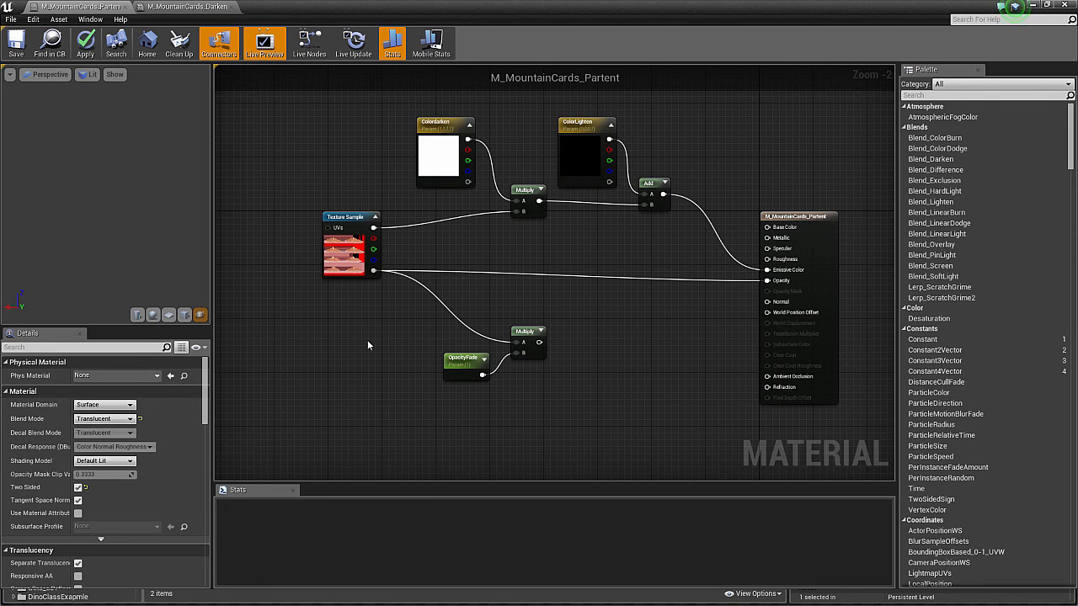
key("ctrl+z")
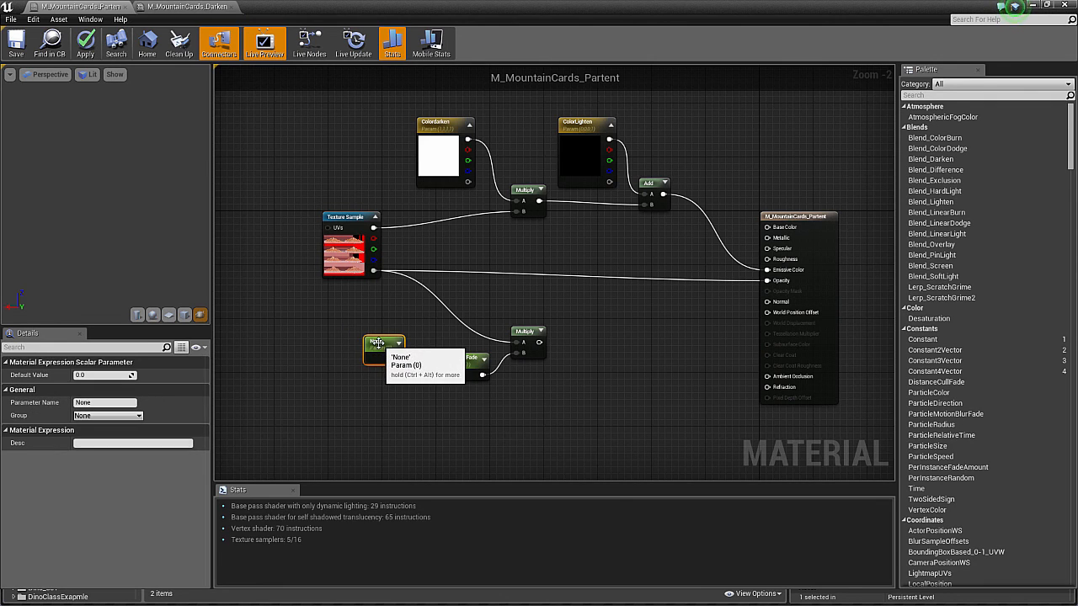
double_click(370, 346)
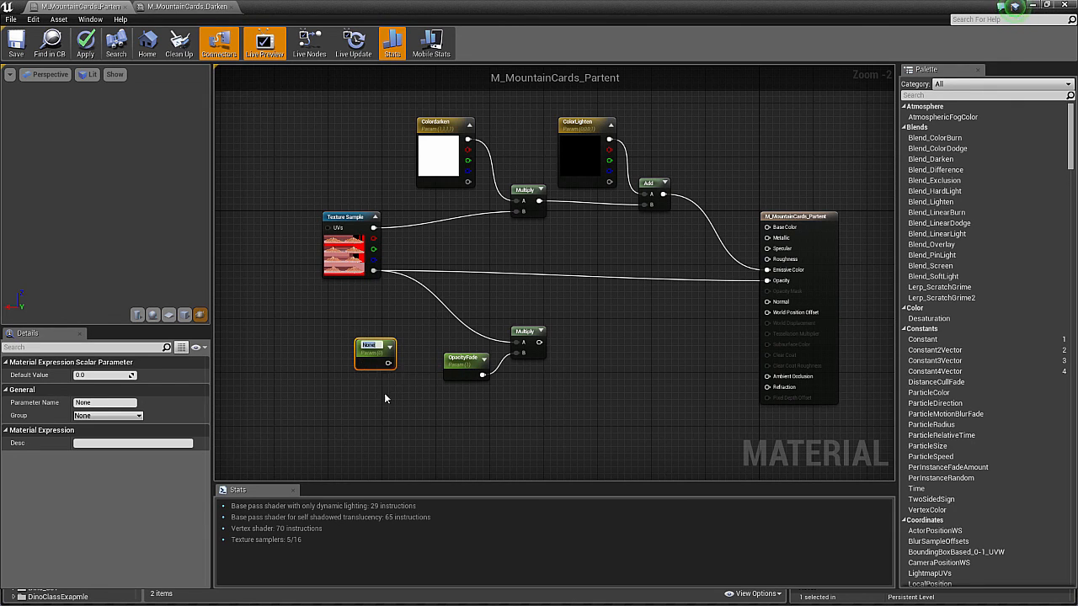
left_click(385, 399)
left_click(375, 354)
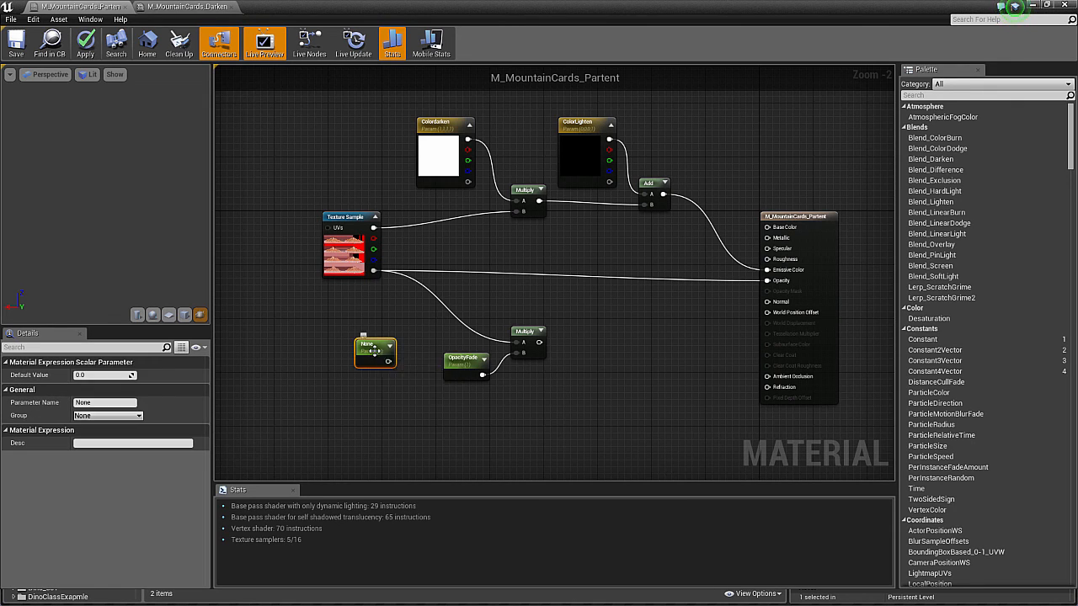
key("Delete")
Connect the lower Multiply's output to the material's Opacity input, and move that Multiply and OpacityFade closer to the material output.
left_click_drag(497, 365, 766, 281)
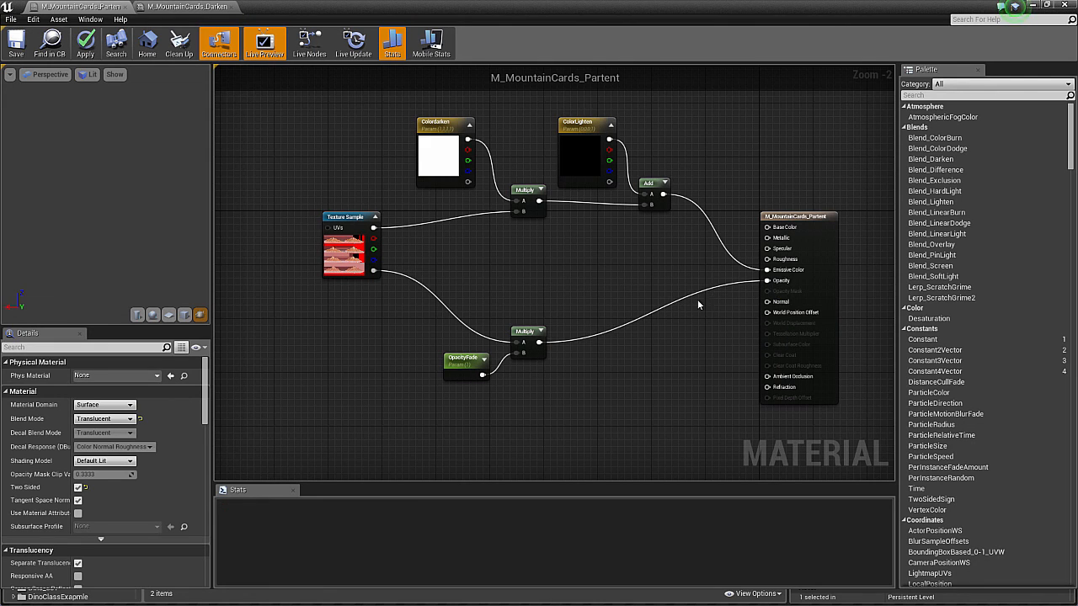
left_click_drag(523, 330, 638, 280)
left_click_drag(459, 364, 567, 310)
right_click_drag(492, 345, 577, 399)
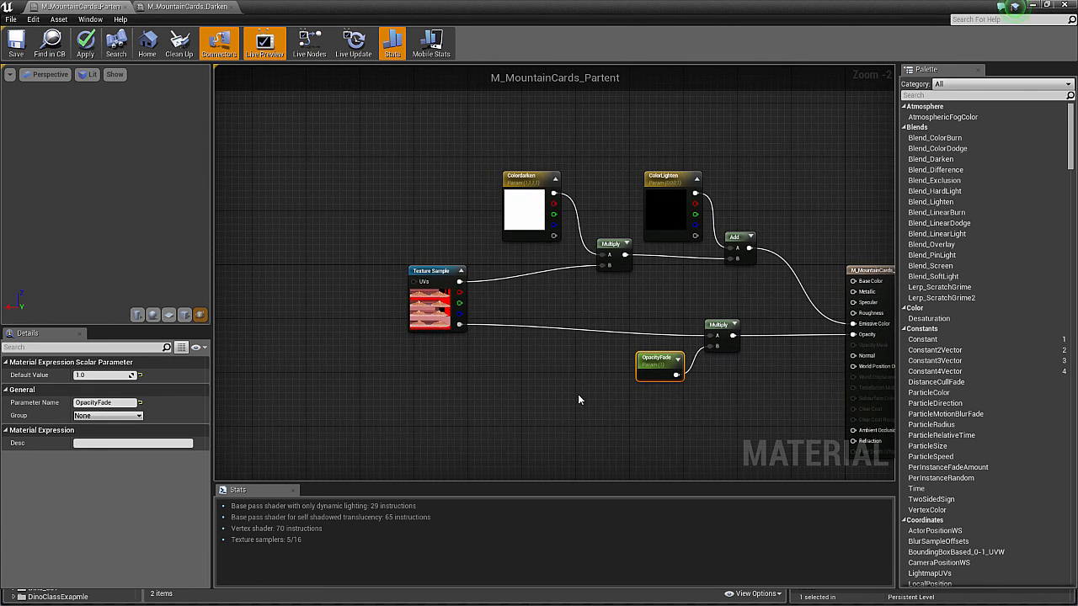
right_click_drag(781, 393, 721, 387)
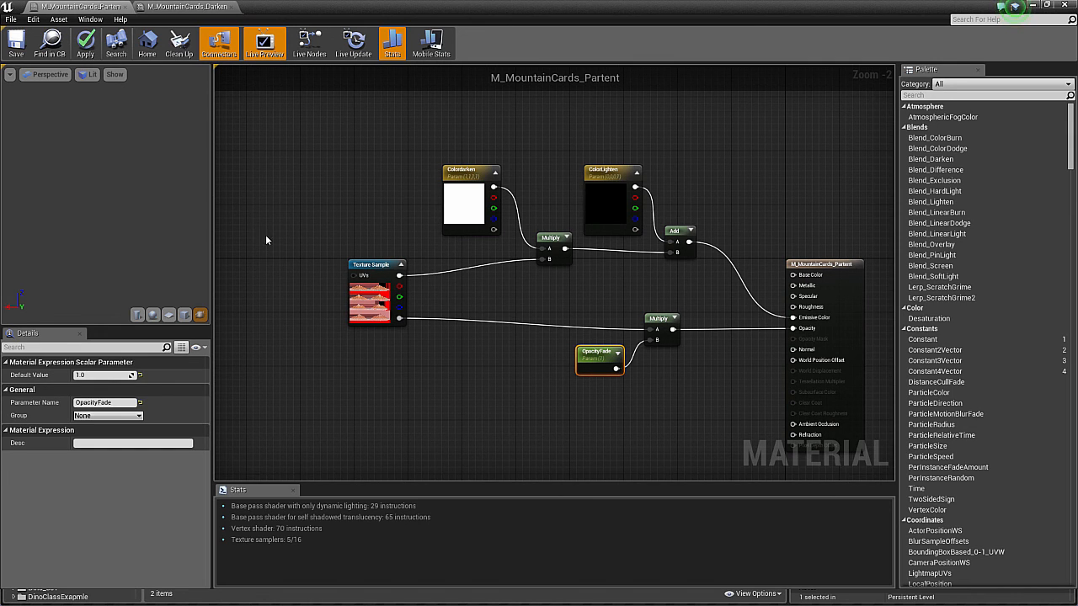
Try the Opaque blend mode on the material, compare the mountain mesh in the preview, and restore Translucent.
left_click_drag(70, 245, 71, 245)
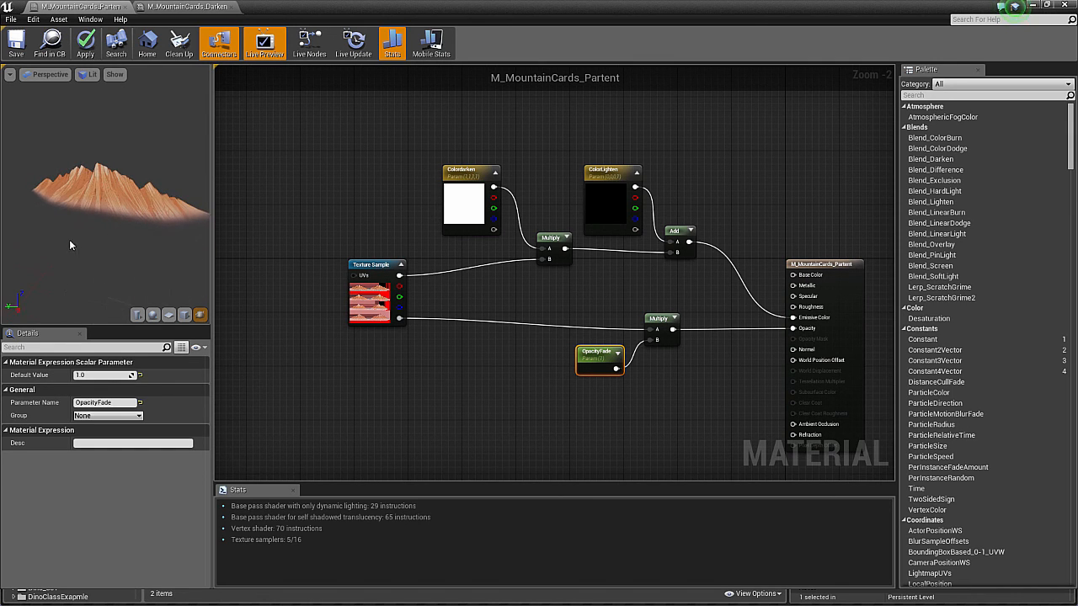
left_click(746, 221)
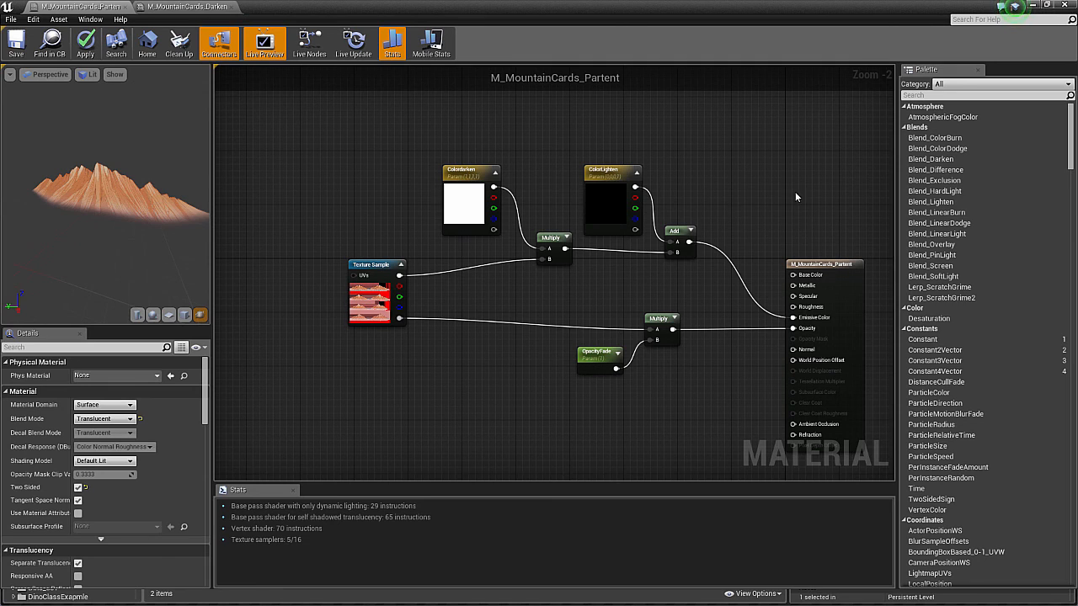
left_click(825, 268)
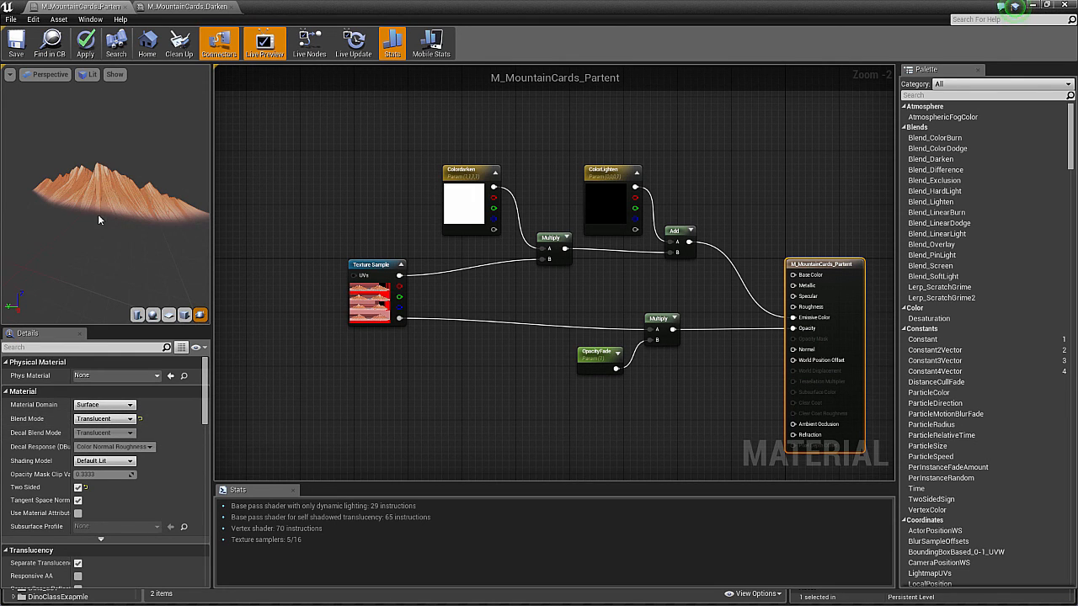
left_click_drag(98, 214, 135, 214)
right_click_drag(104, 221, 103, 176)
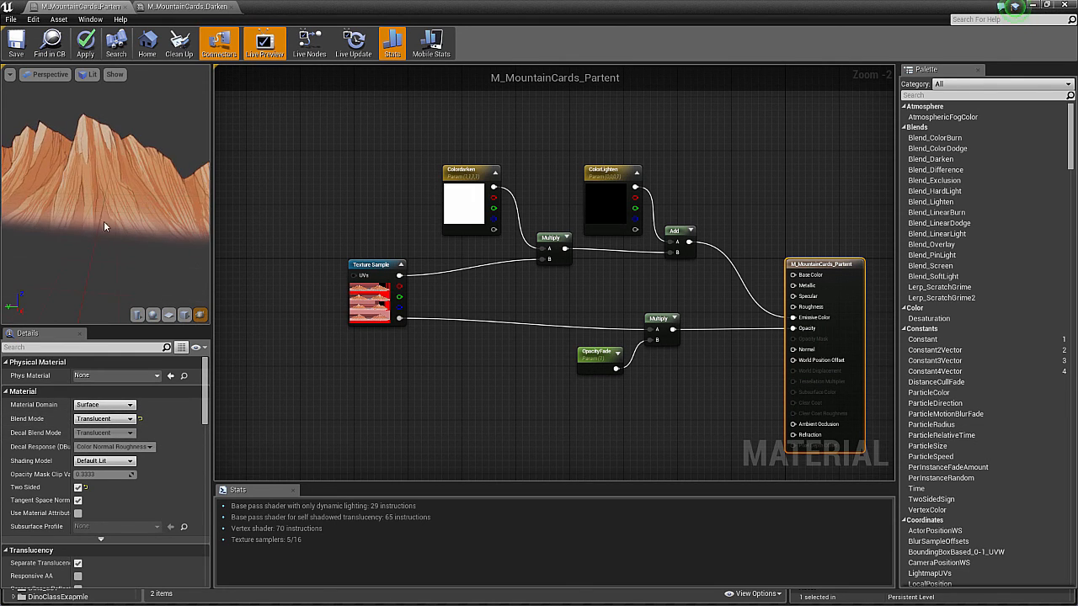
left_click_drag(113, 239, 98, 270)
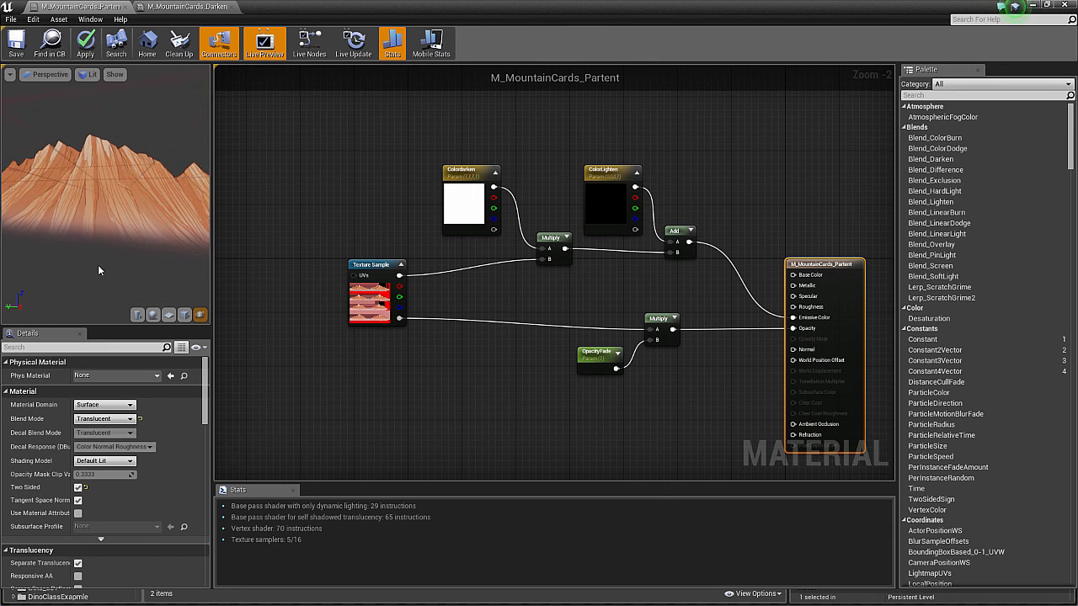
left_click(129, 419)
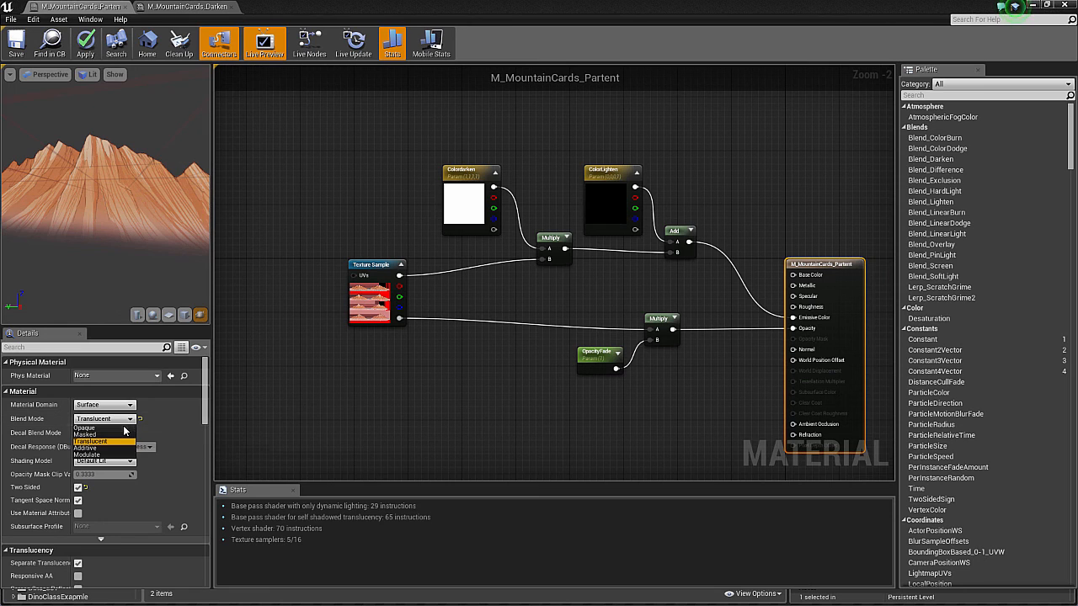
left_click(124, 428)
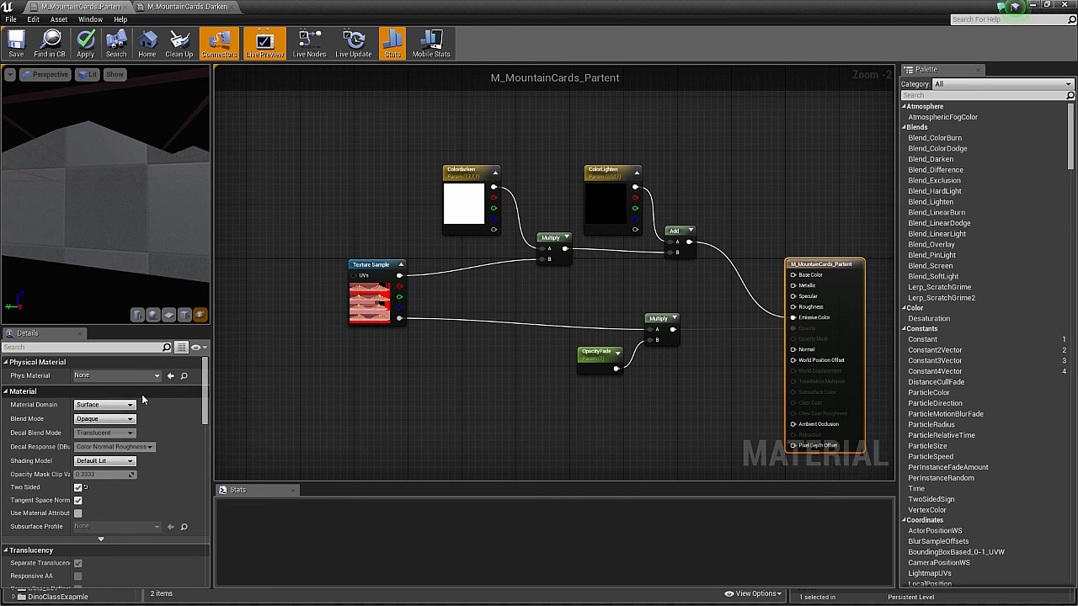
mouse_move(154, 229)
left_mouse_down()
mouse_move(105, 241)
mouse_move(150, 232)
left_mouse_up()
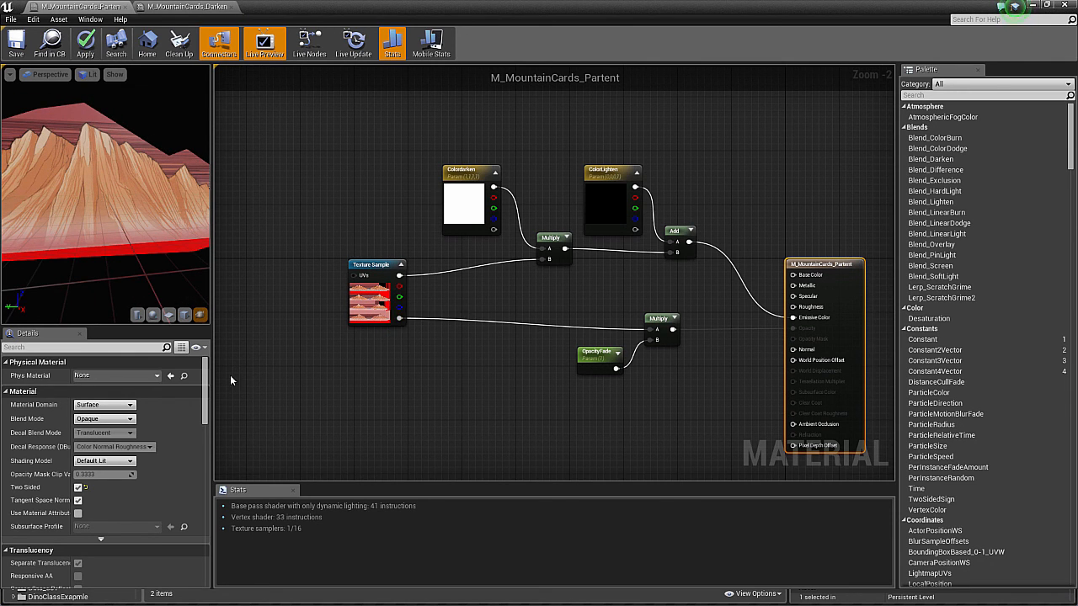
left_click(110, 418)
left_click(123, 442)
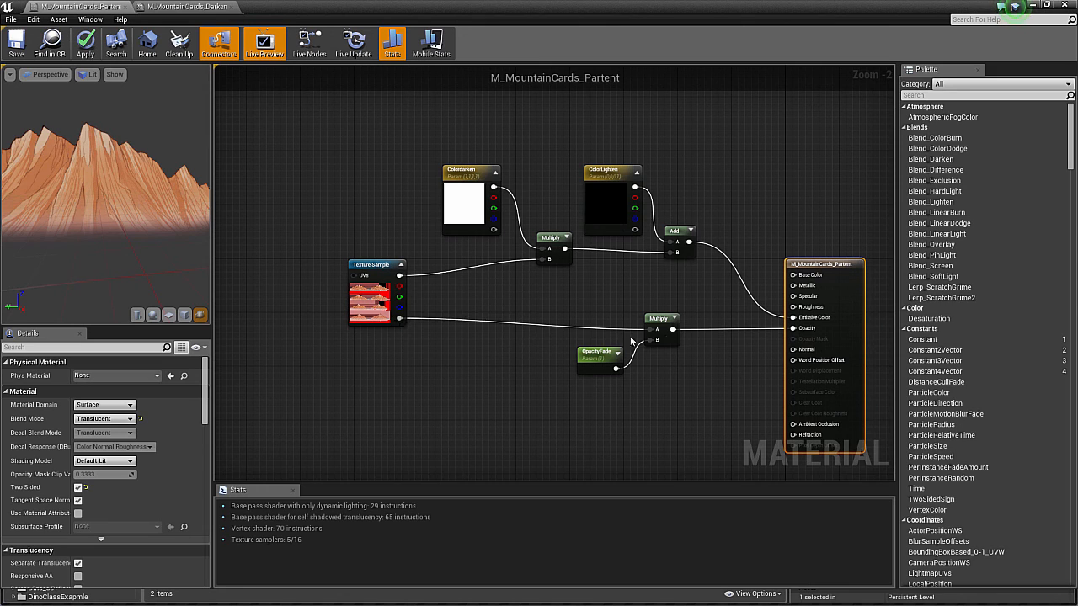
Set the material's Blend Mode to Masked and connect the lower Multiply's output to Opacity Mask.
left_click(119, 419)
left_click(119, 433)
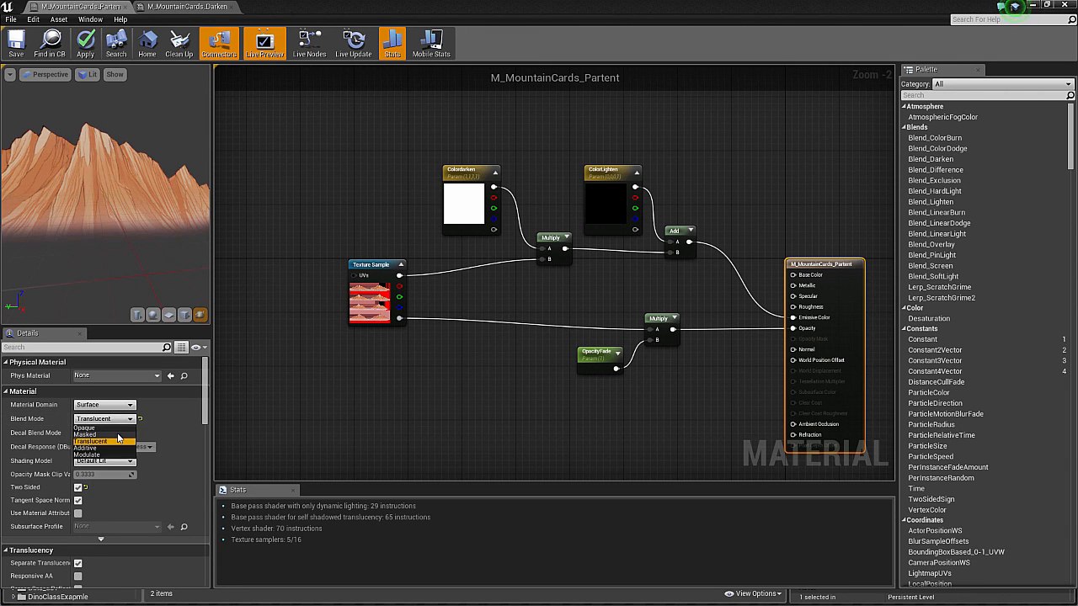
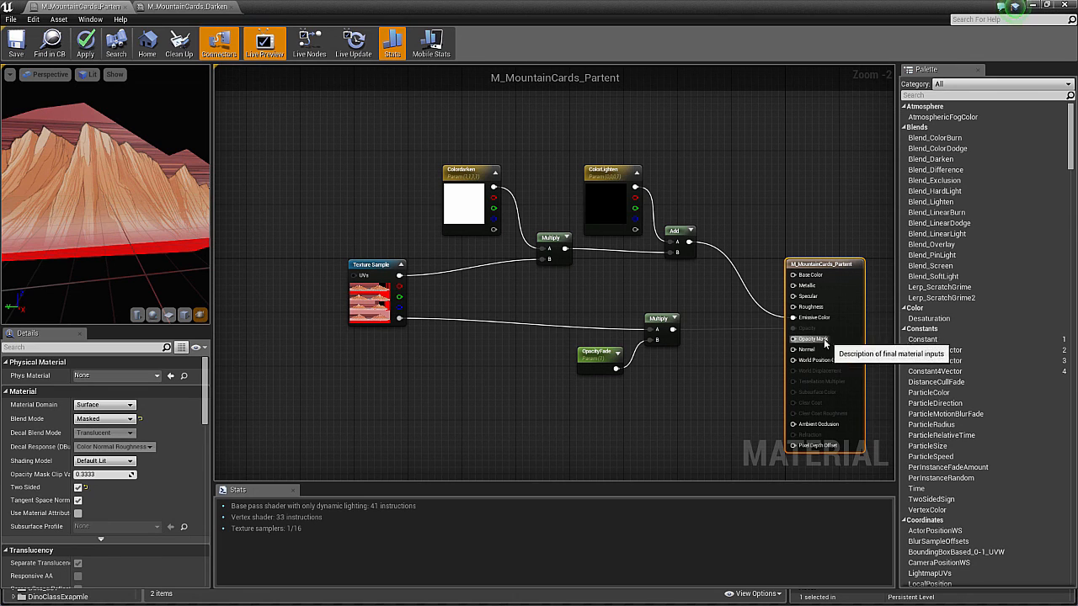
left_click_drag(671, 329, 792, 338)
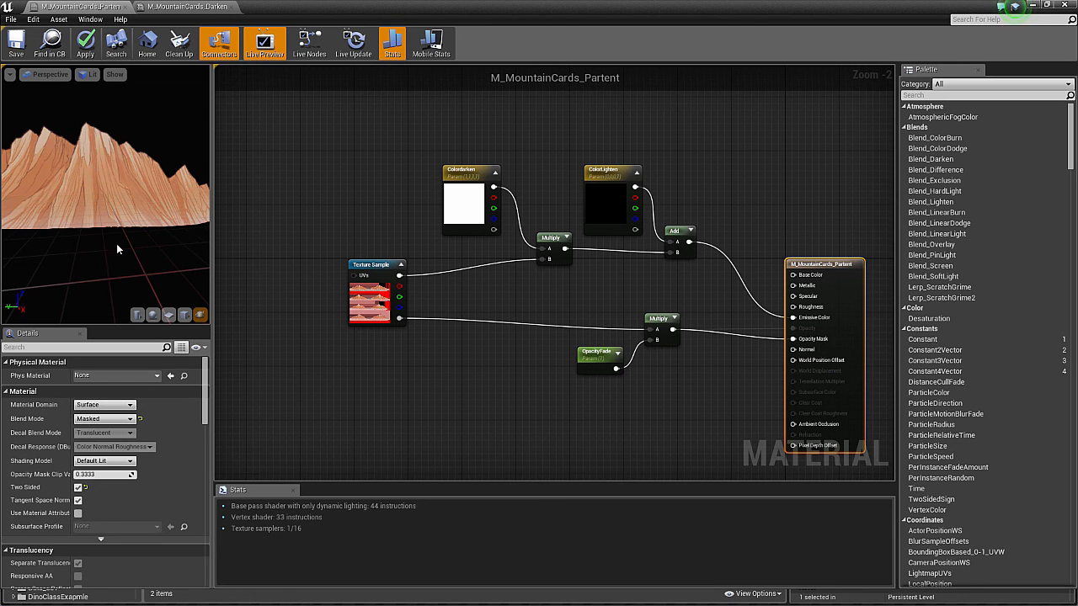
Set the Blend Mode back to Translucent, check the mountain's edges in the preview, and save M_MountainCards_Partent.
left_click(130, 419)
left_click(89, 441)
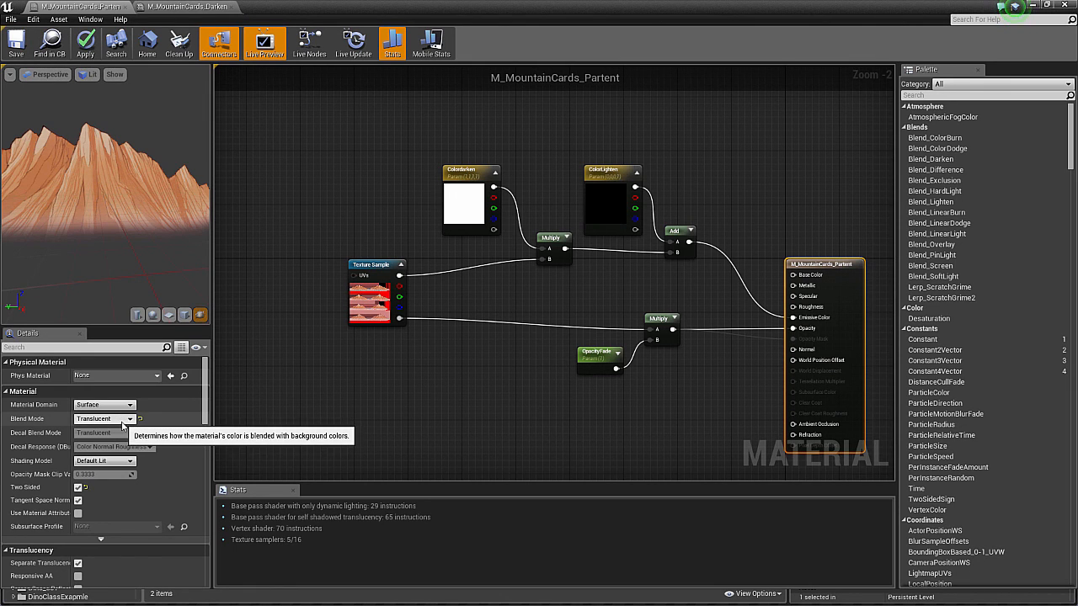
left_click_drag(169, 223, 135, 227)
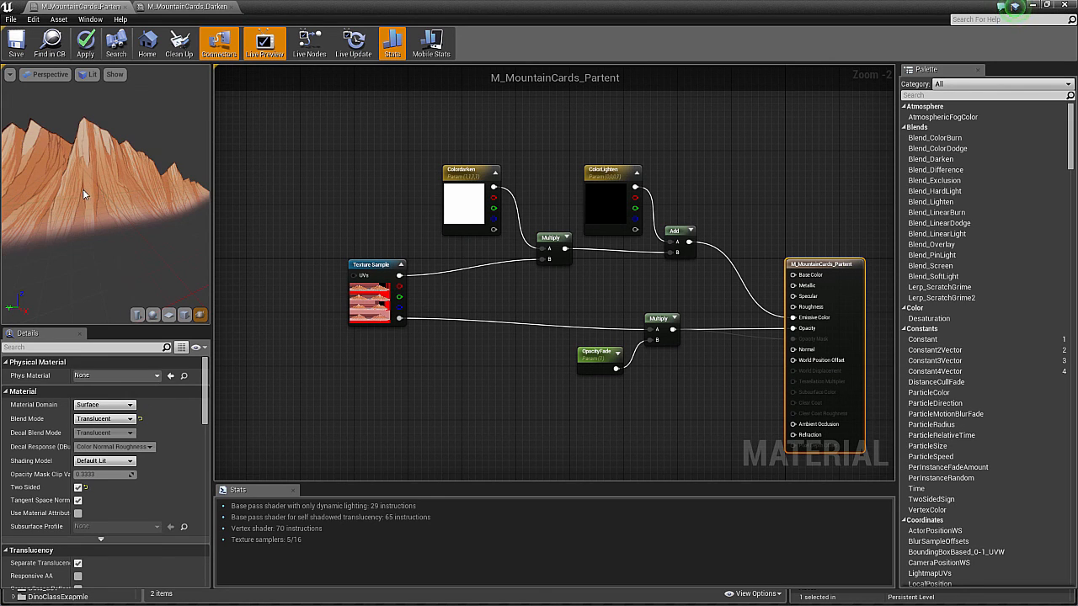
left_click(104, 418)
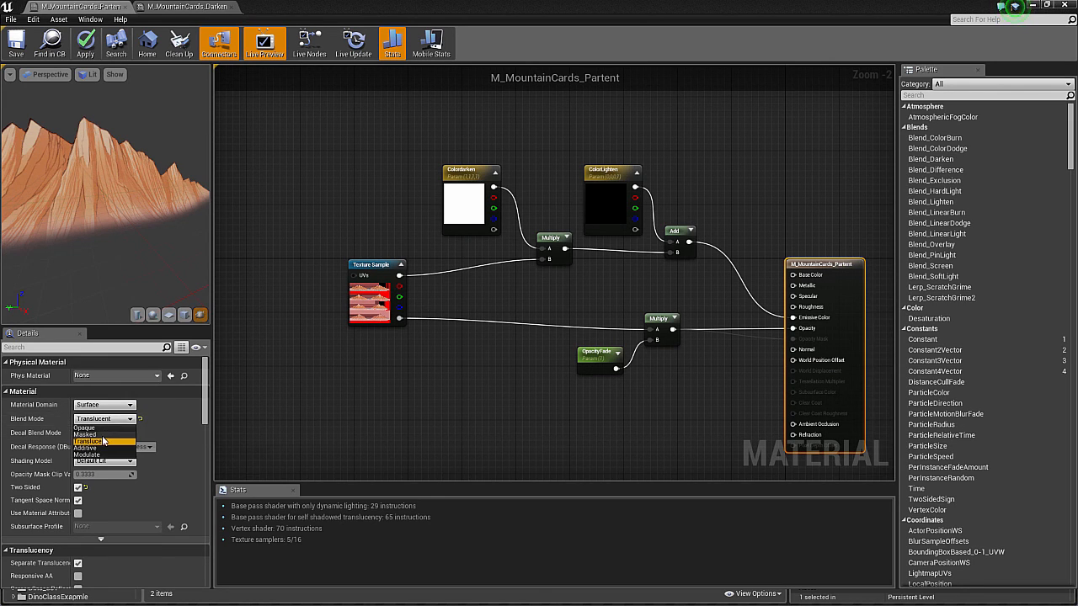
left_click(16, 42)
left_click(16, 42)
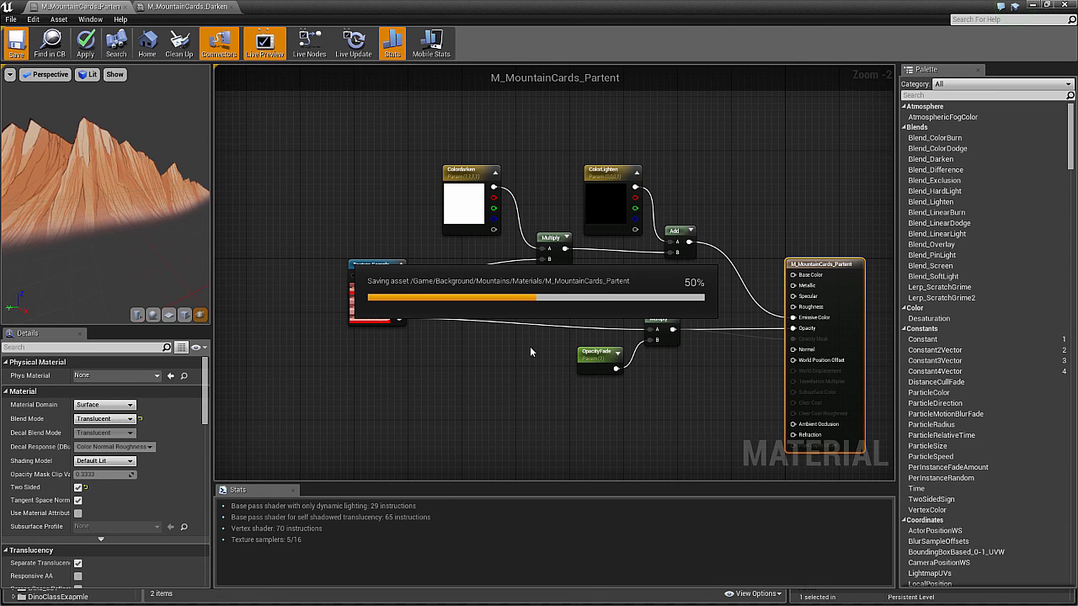
Compare the Colordarken, ColorLighten and OpacityFade parameters of the M_MountainCards_Darken_Inst instance with the parent material's graph.
left_click(192, 8)
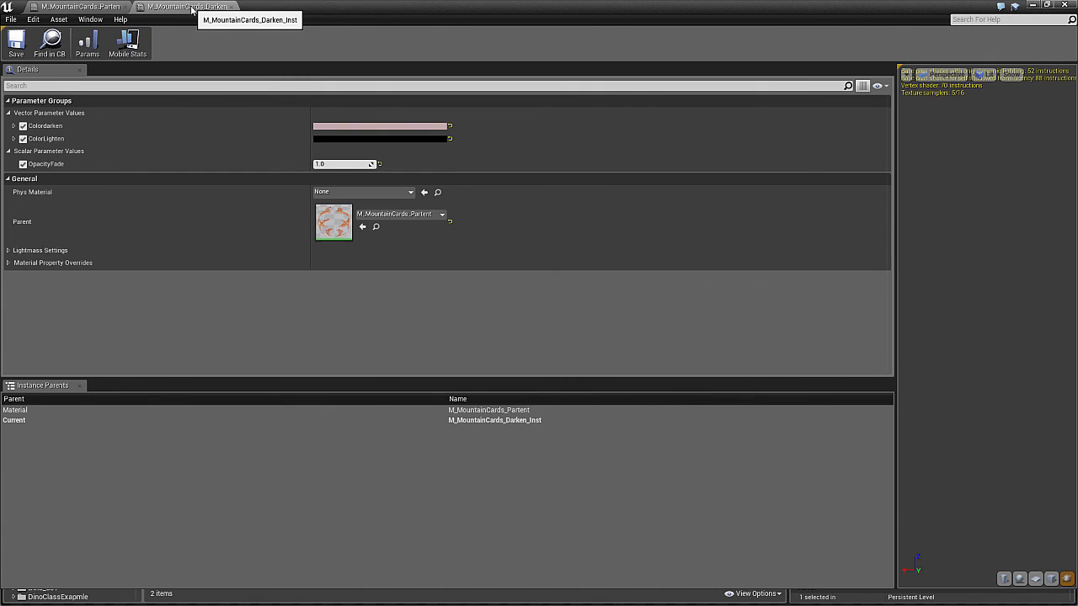
left_click(84, 7)
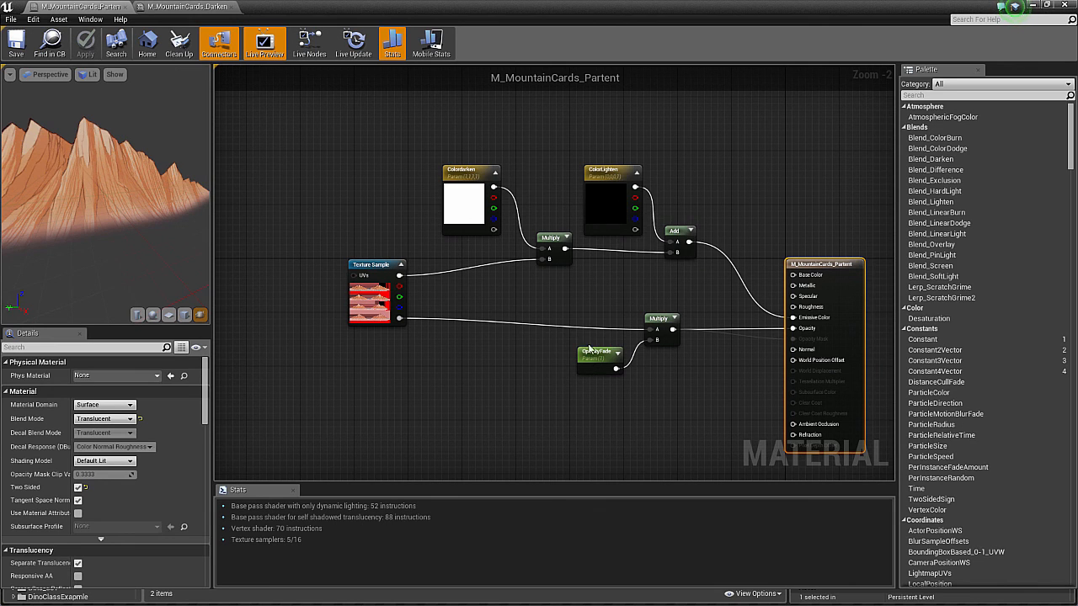
left_click(194, 11)
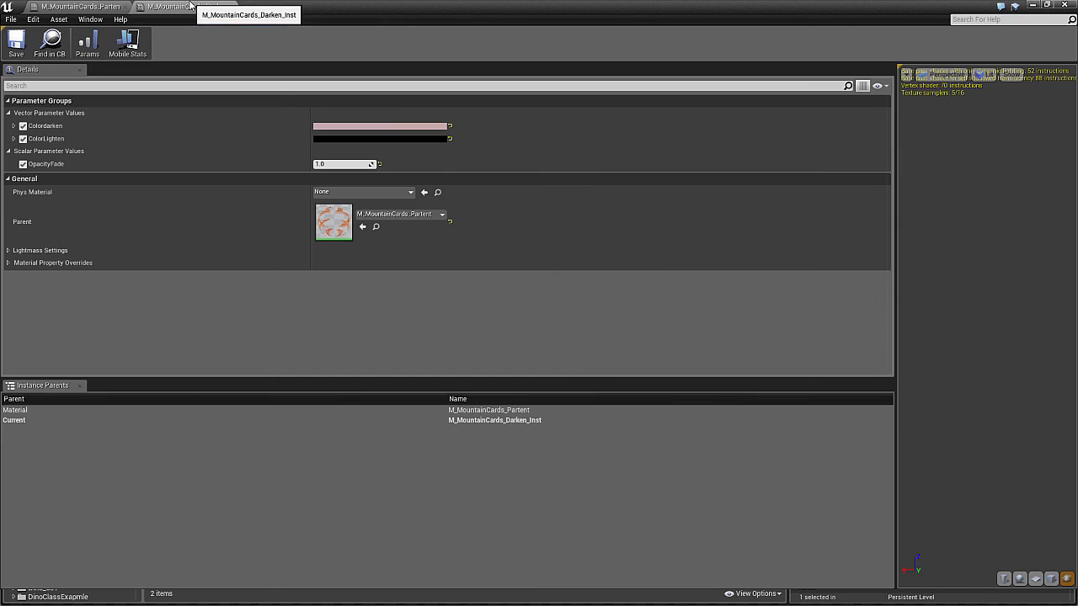
left_click(22, 138)
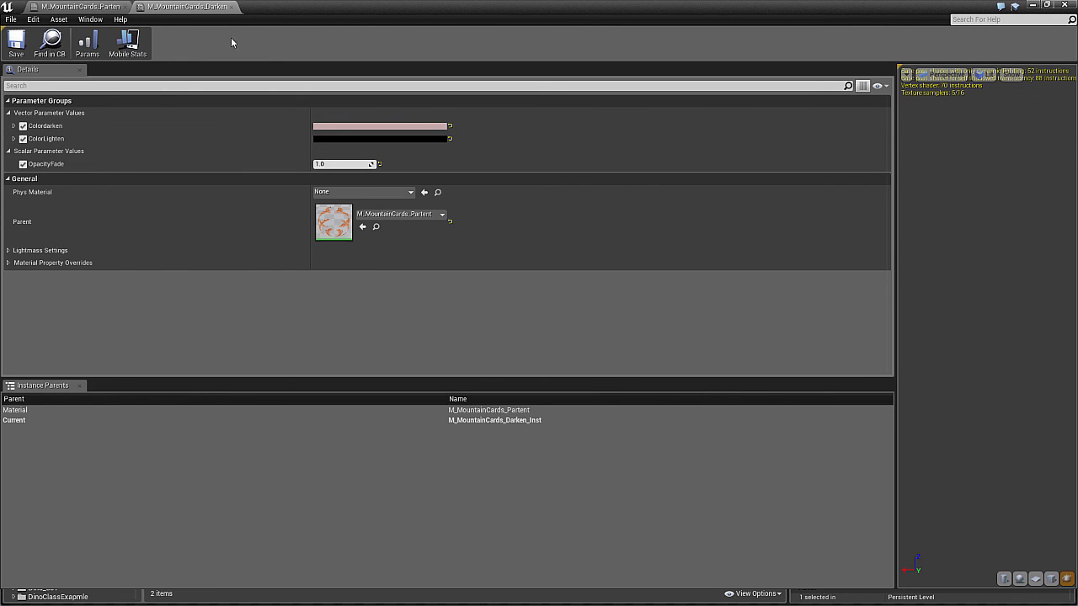
Restore the material editor to a smaller window, move it aside, and show the Mountains/Meshes folder in the Content Browser.
double_click(306, 13)
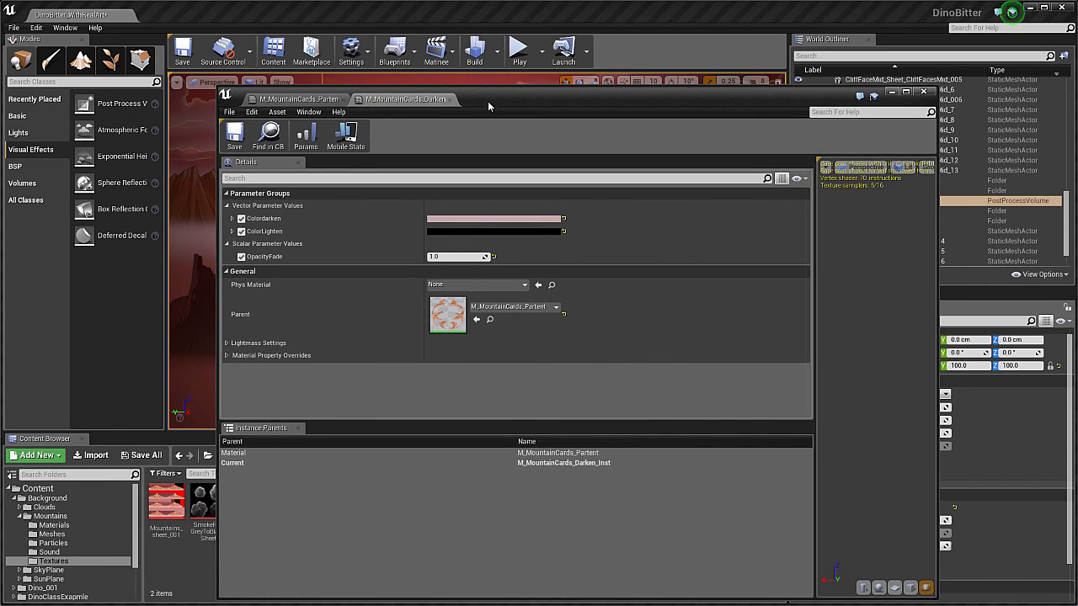
left_click_drag(488, 105, 632, 149)
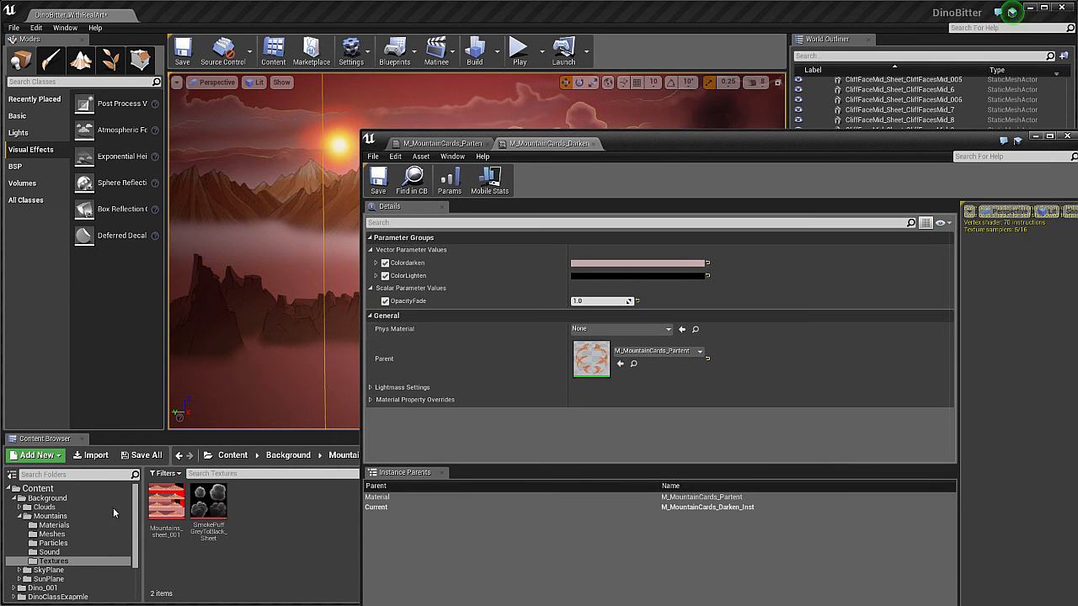
left_click(51, 534)
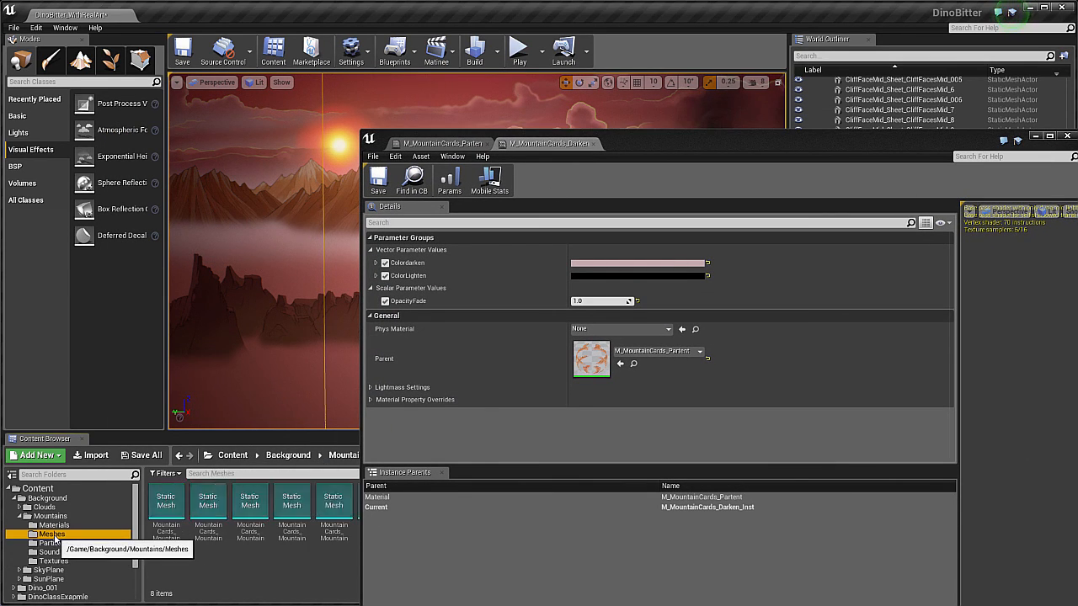
Open the first mountain card mesh, compare its material slot with M_MountainCards_Darken_Inst in Mountains/Materials, and close the asset editor.
double_click(167, 505)
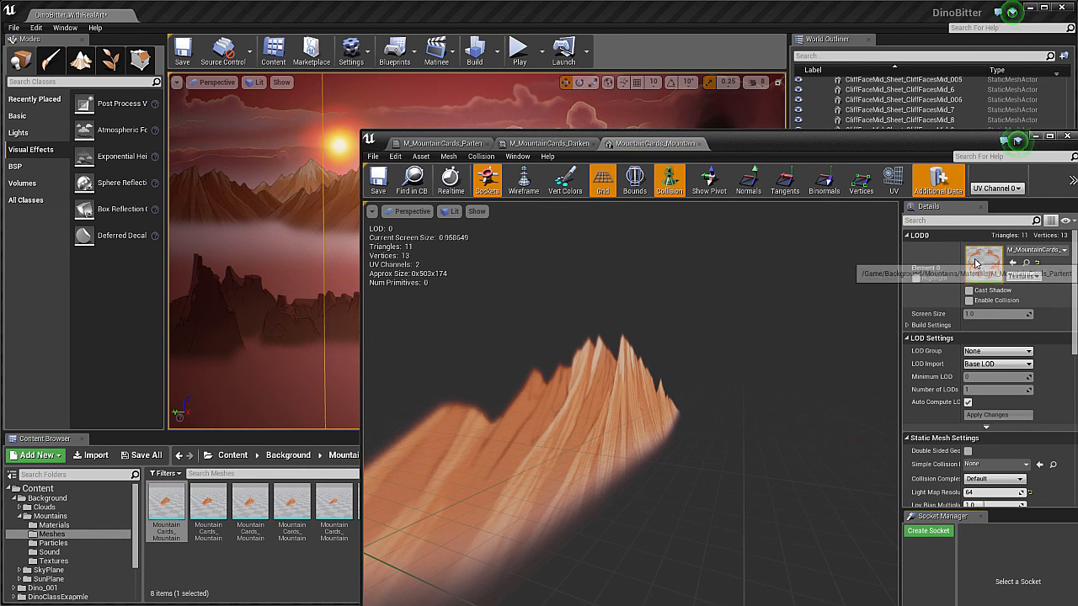
left_click_drag(813, 138, 786, 34)
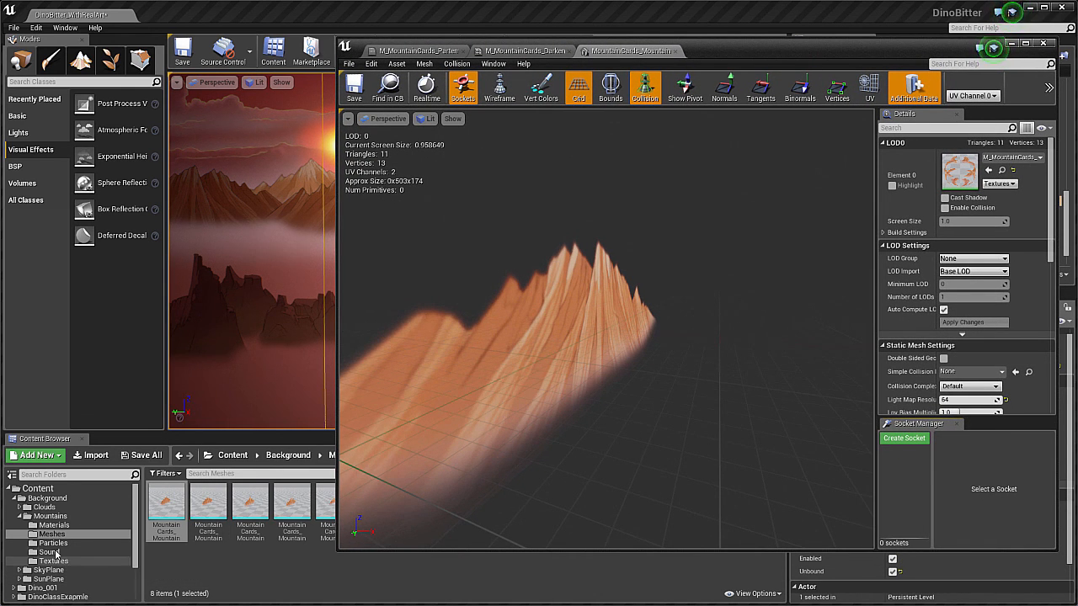
left_click(54, 525)
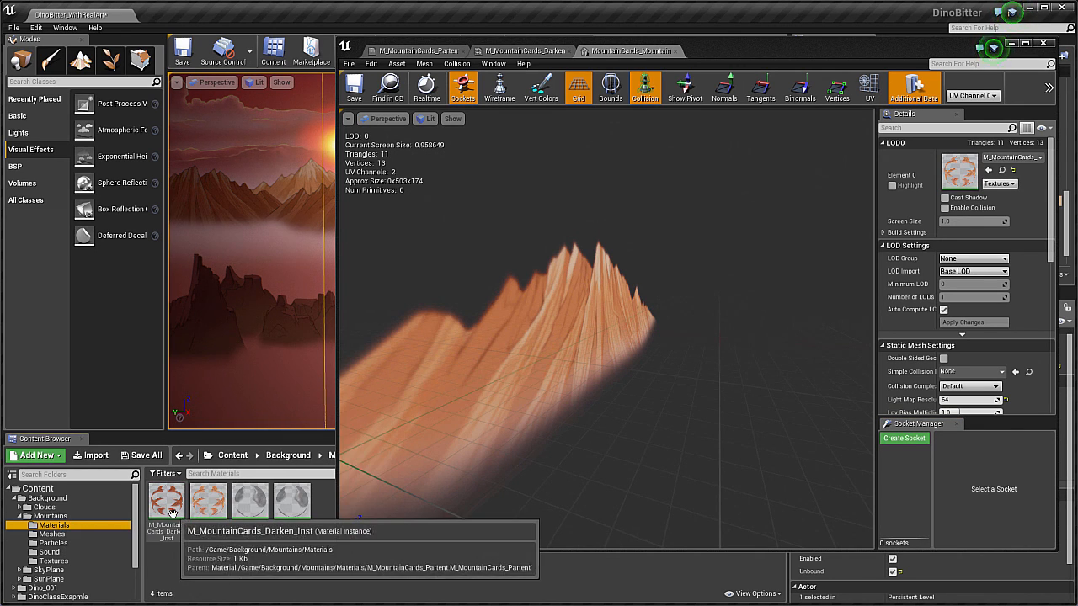
left_click(166, 503)
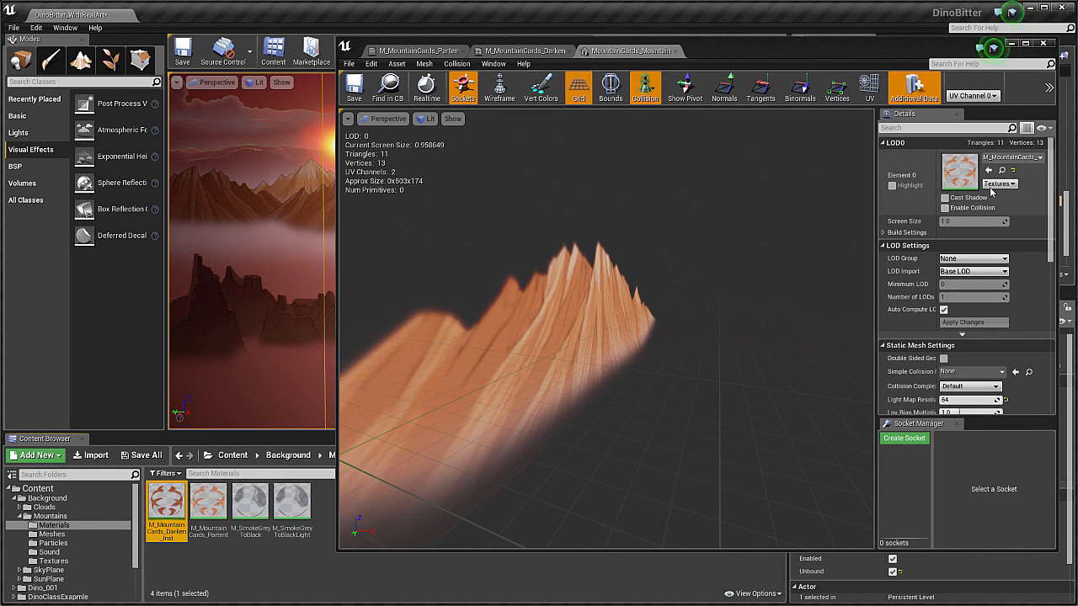
left_click(988, 170)
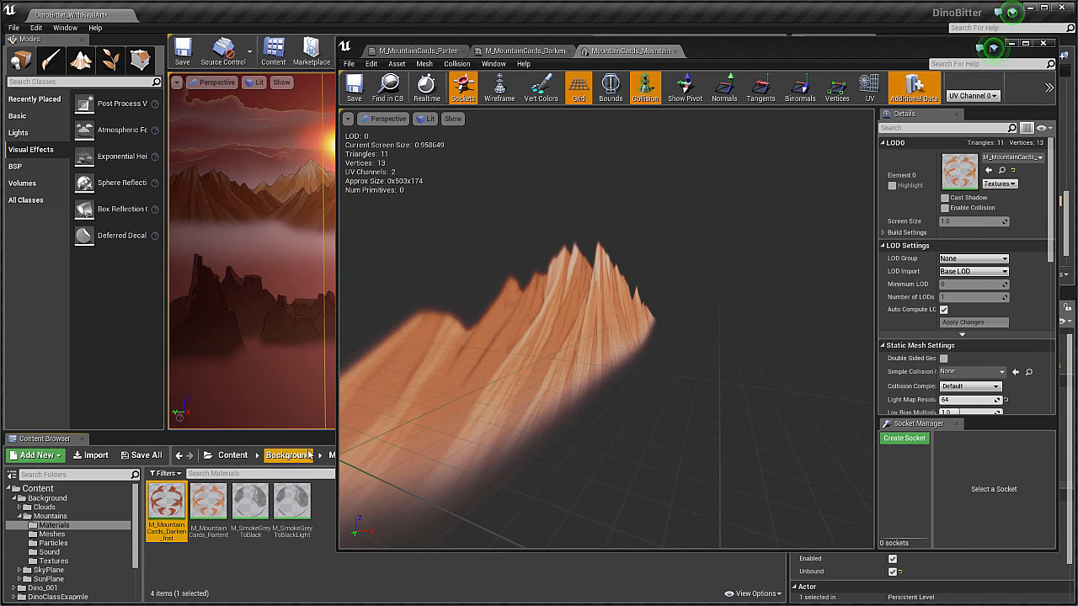
left_click_drag(746, 54, 678, 72)
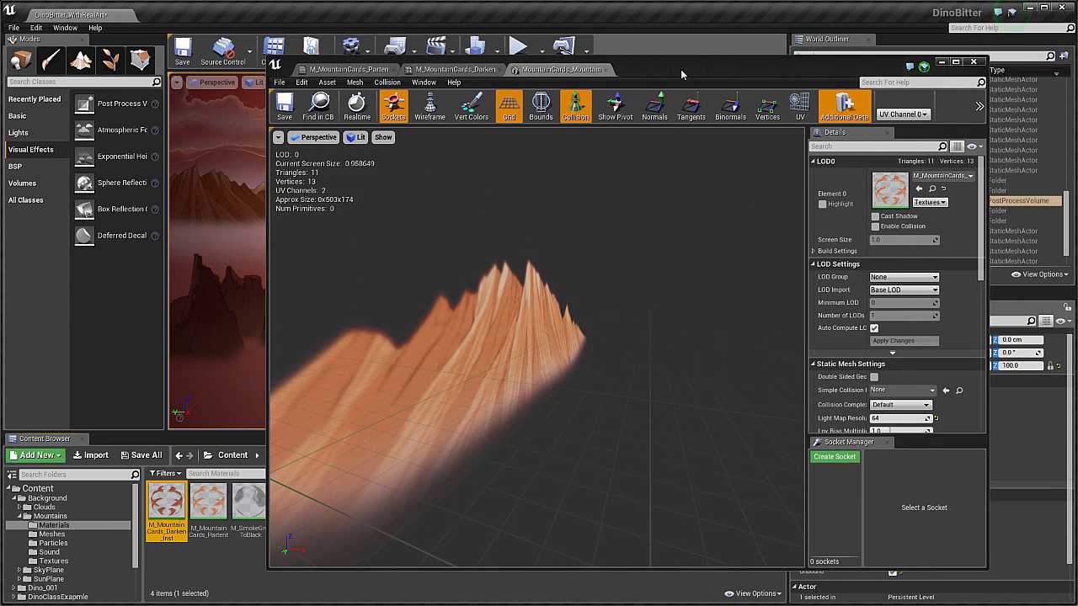
left_click(974, 63)
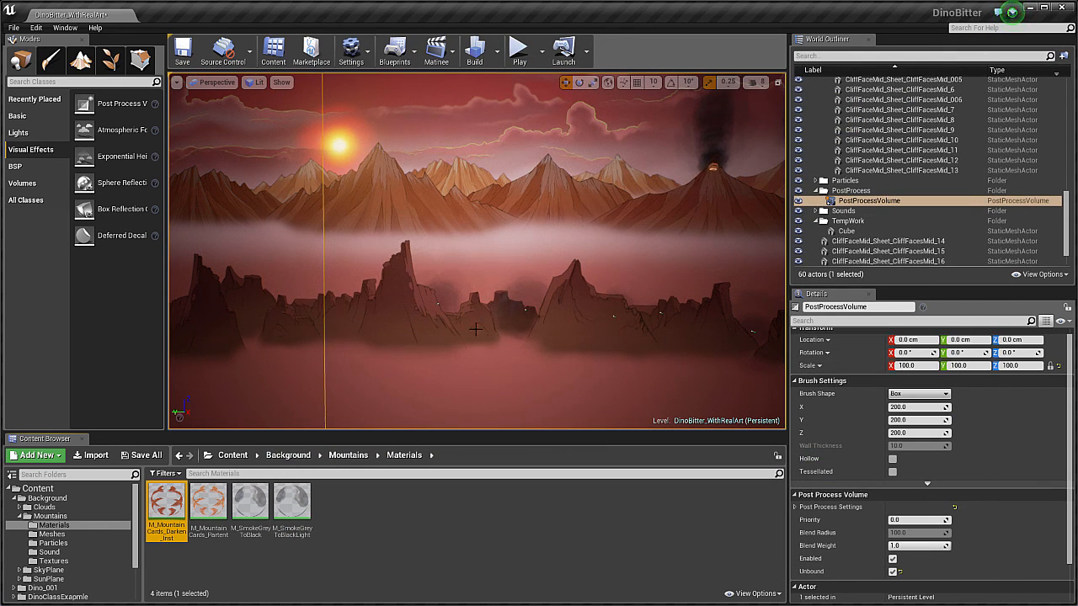
Place the MountainCards_MountainCard_001_Blur mesh from the Mountains/Meshes folder on the level's ground.
scroll(485, 348, "up", 3)
scroll(485, 348, "down", 3)
right_click_drag(485, 348, 500, 358)
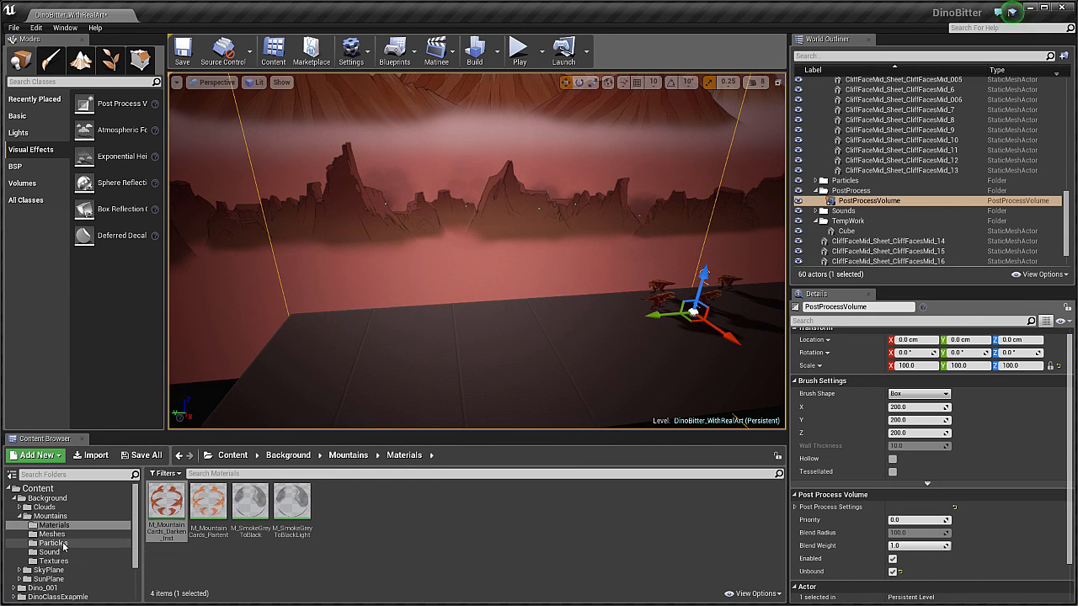
left_click(57, 537)
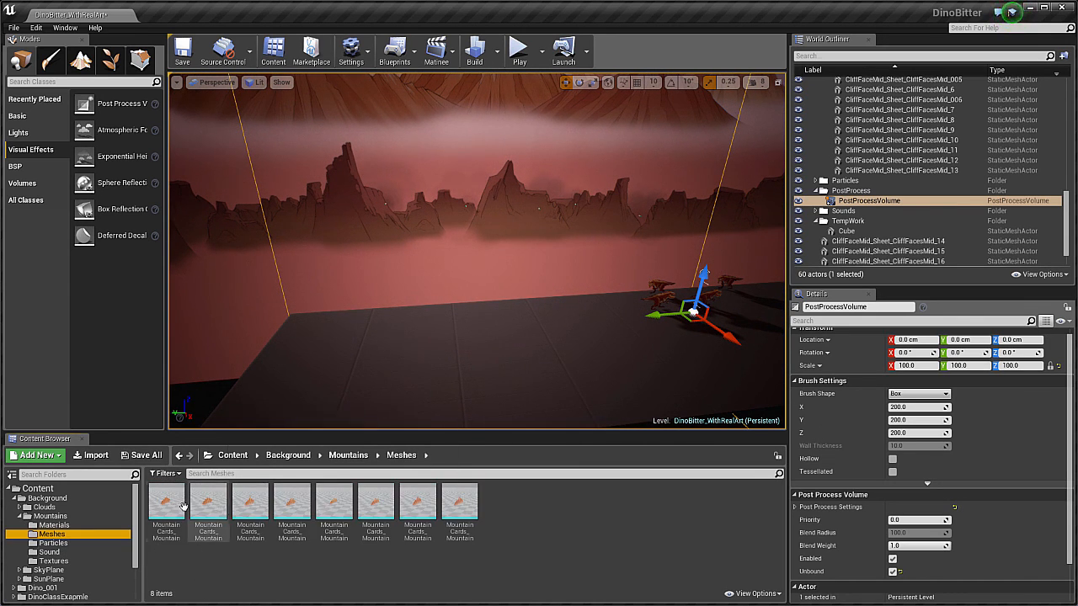
left_click_drag(166, 507, 462, 331)
Move the new mountain card far back behind the cliffs, to about X -18922, Y 646 and Z 269 cm.
right_click_drag(462, 332, 433, 324)
left_click_drag(429, 287, 428, 268)
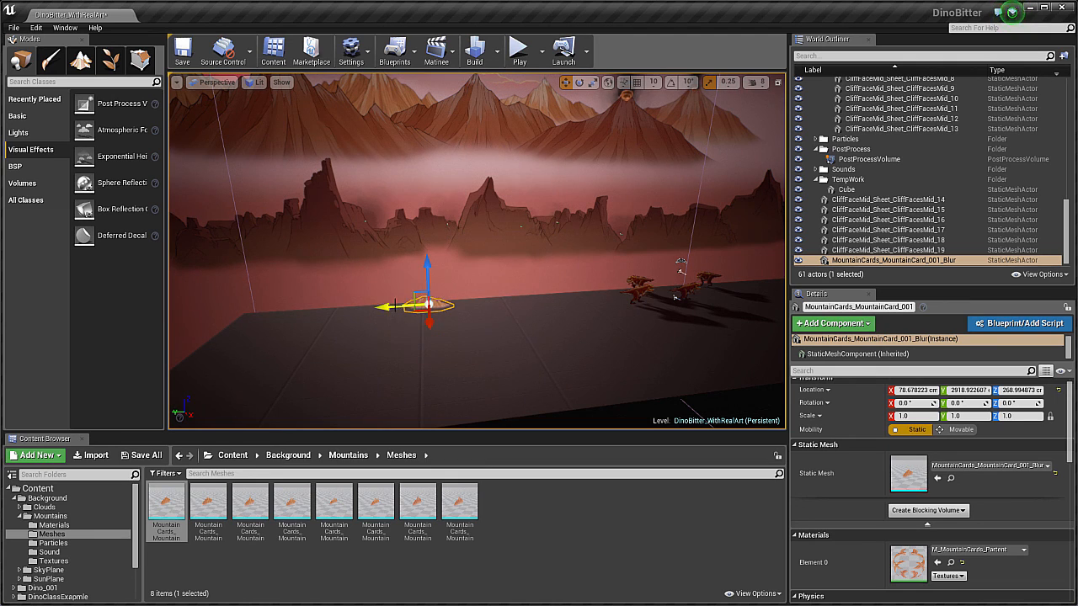
left_click_drag(392, 306, 529, 316)
right_click_drag(529, 316, 544, 323)
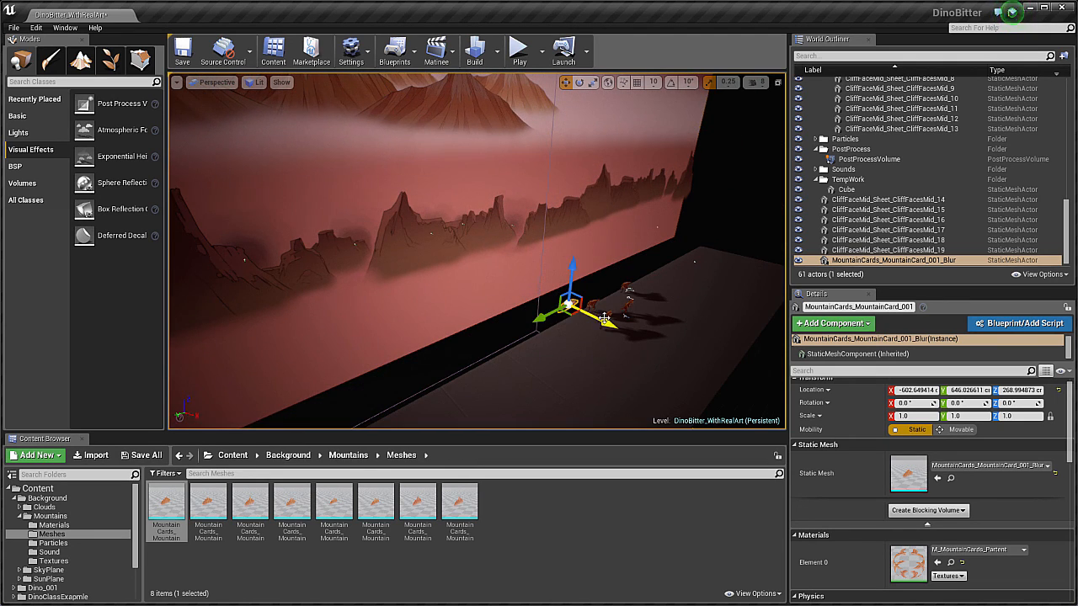
left_click_drag(603, 319, 325, 211)
right_click_drag(325, 211, 357, 205)
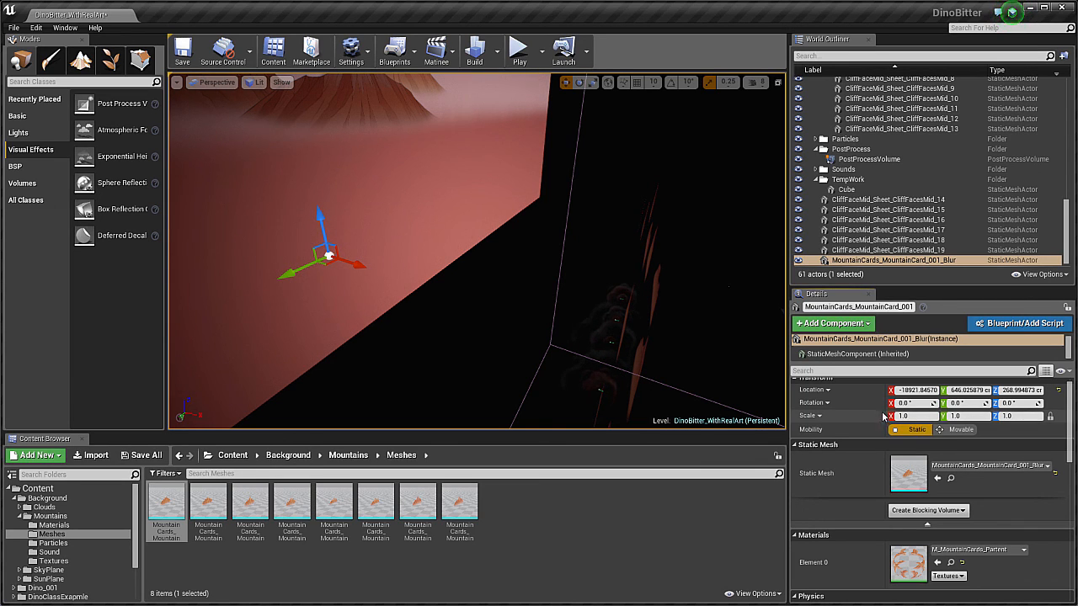
Set the mountain card's scale uniformly to 50.
left_click(913, 416)
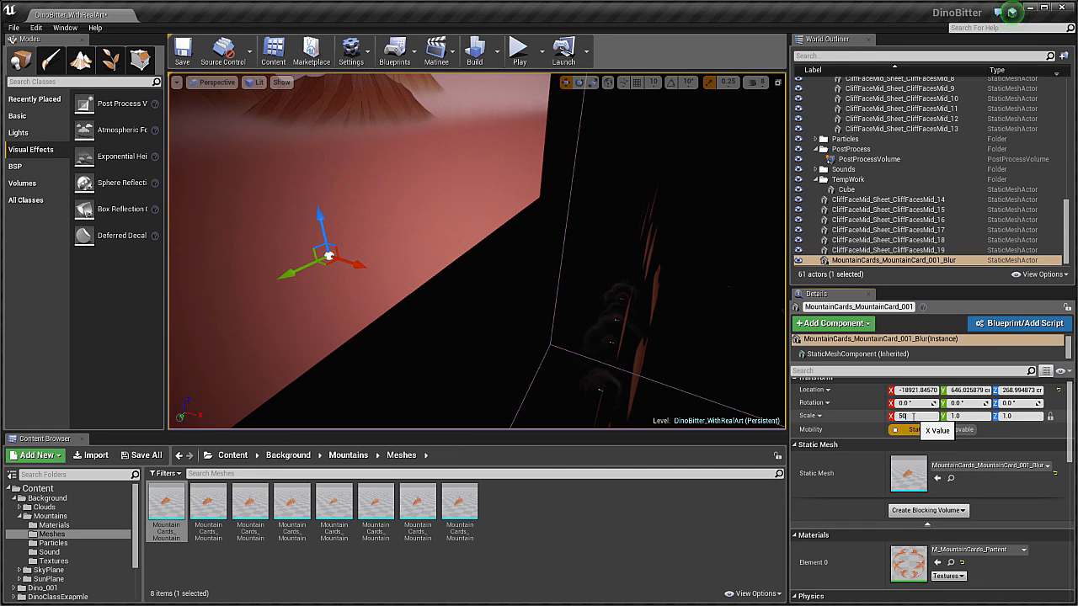
key("Return")
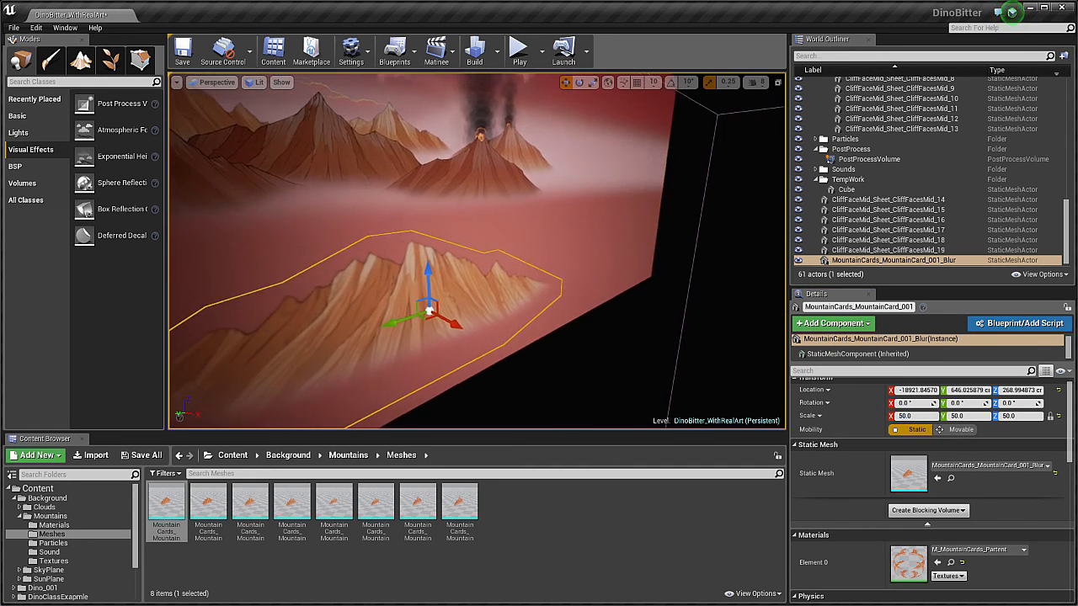
right_click_drag(477, 251, 425, 277)
Reselect the enlarged mountain card in the viewport and examine its soft edges behind the dark cliffs.
right_click(595, 320)
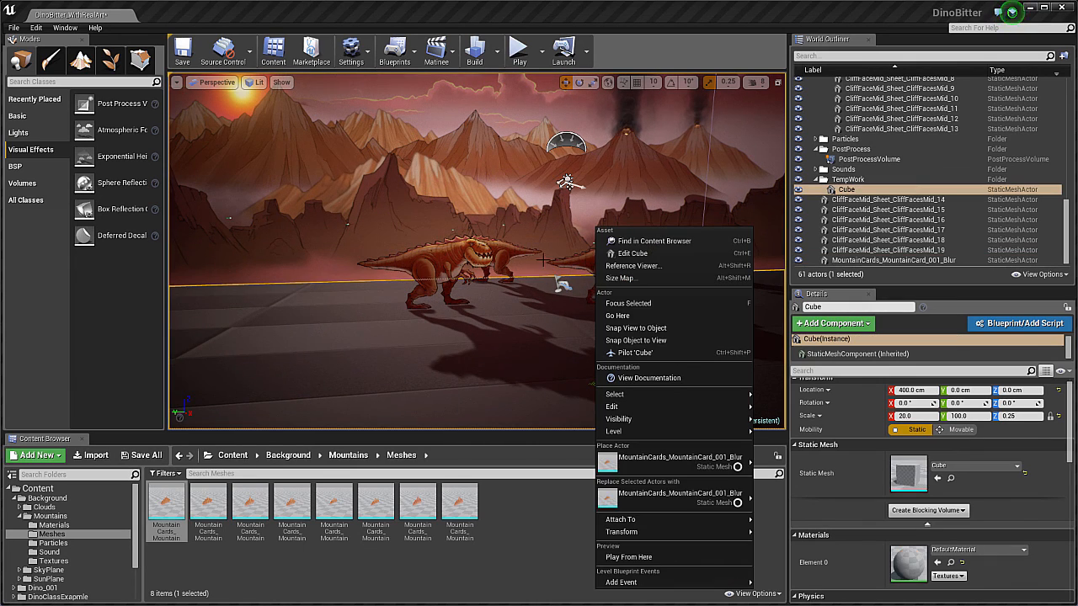
left_click(438, 221)
key("f")
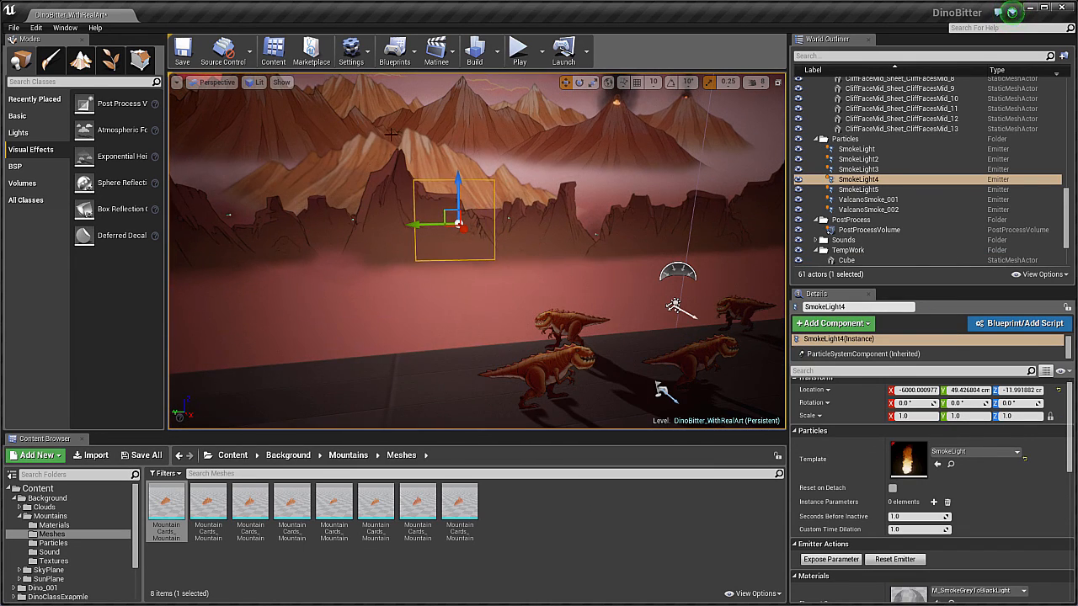
left_click(349, 214)
key("f")
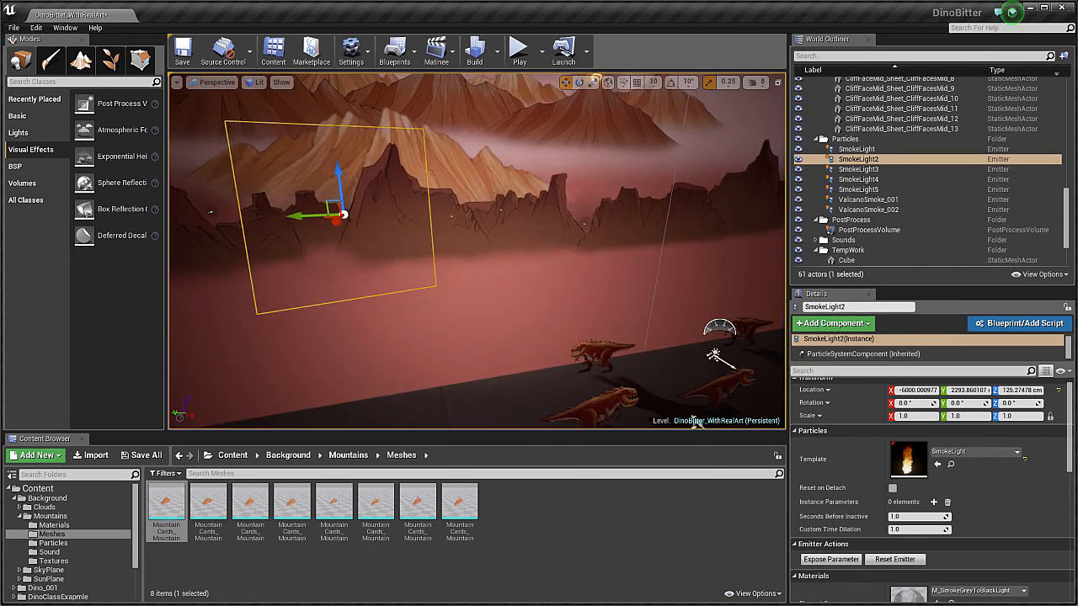
left_click(419, 164)
key("f")
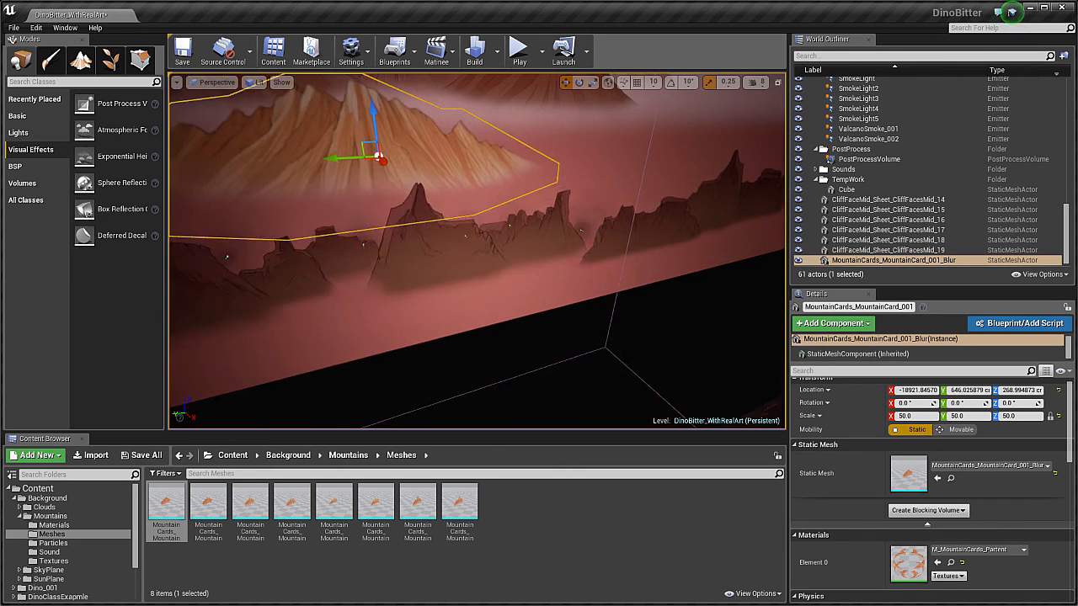
right_click_drag(459, 289, 438, 354)
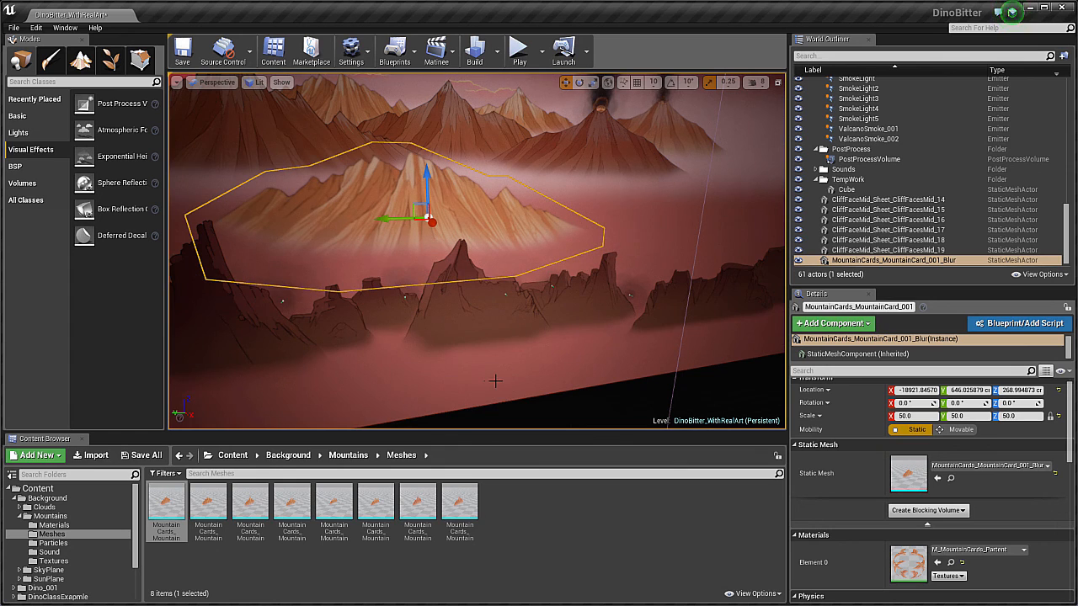
right_click_drag(495, 382, 514, 330)
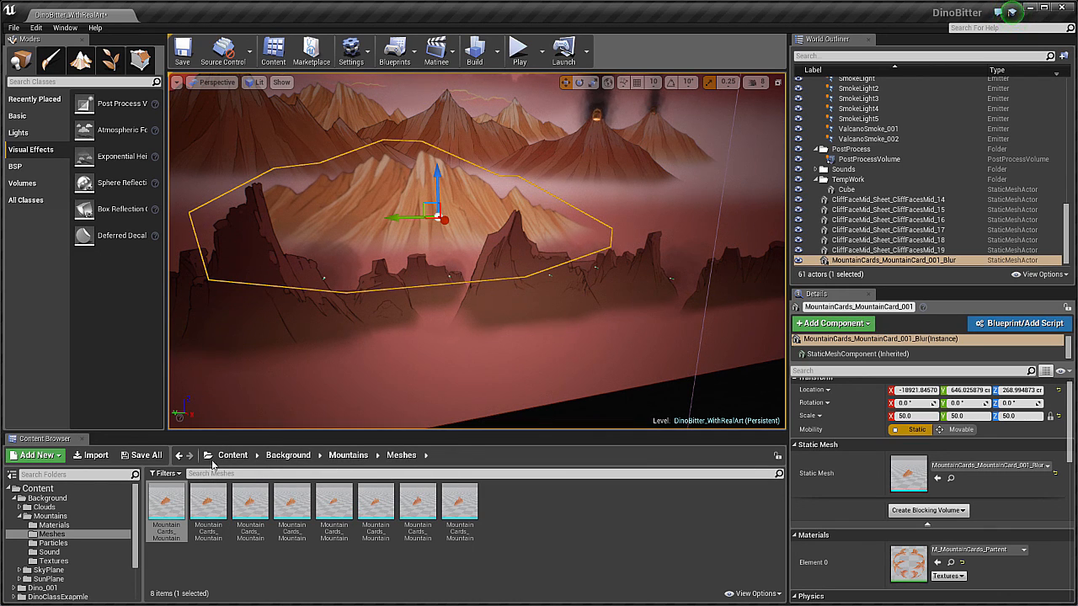
Swap the card's static mesh for MountainCards_MountainCard_001_Sharp and push it back to about X -21382 cm.
left_click(208, 504)
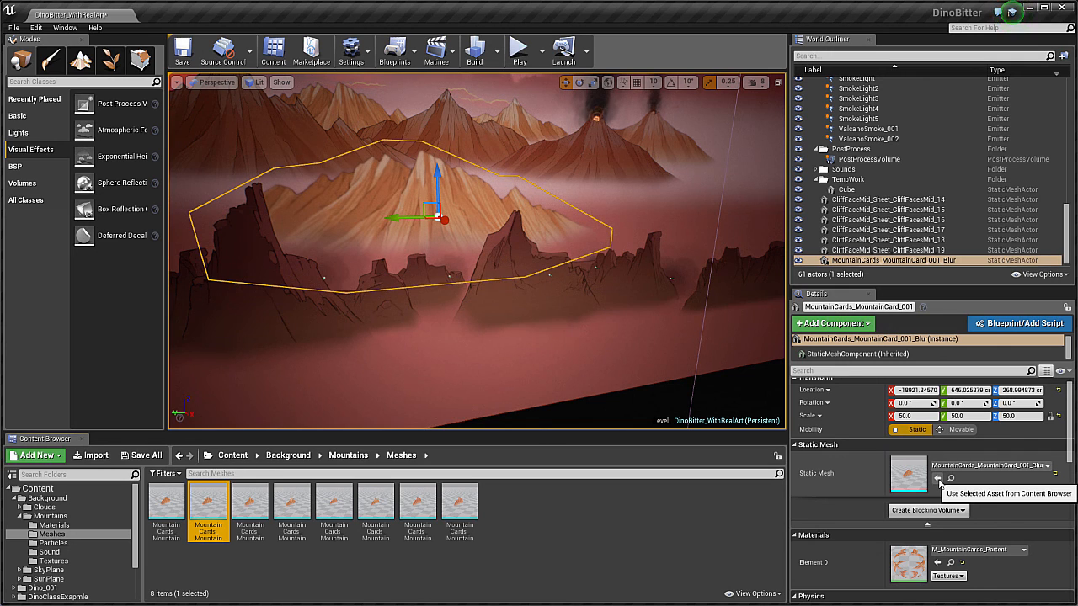
left_click(938, 479)
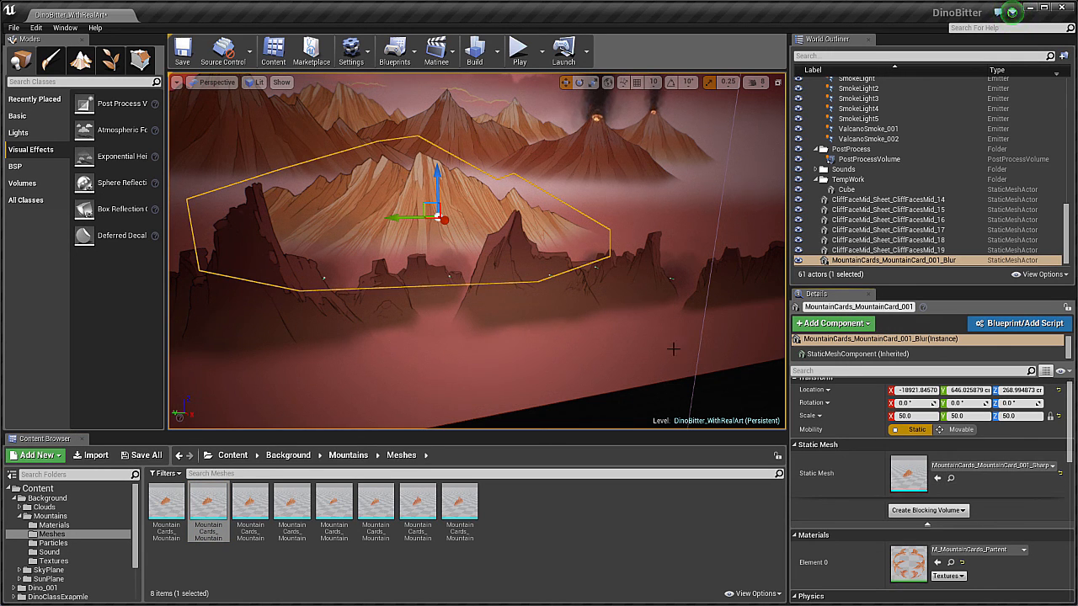
left_click_drag(432, 216, 404, 202, "alt")
key("f")
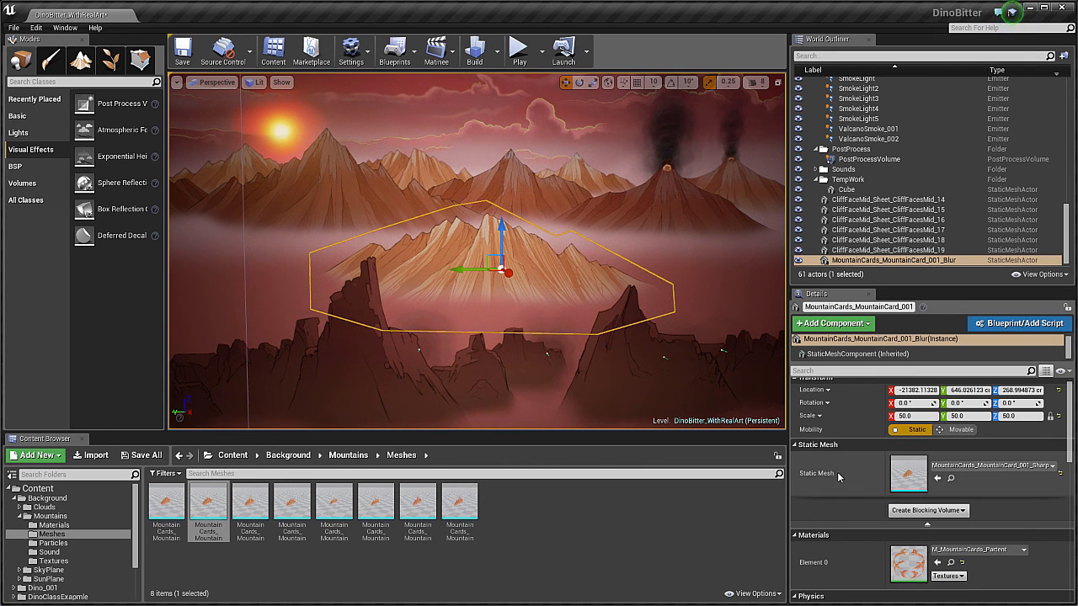
Assign M_MountainCards_Darken_Inst from the Mountains/Materials folder to the mountain card's material Element 0.
left_click(67, 526)
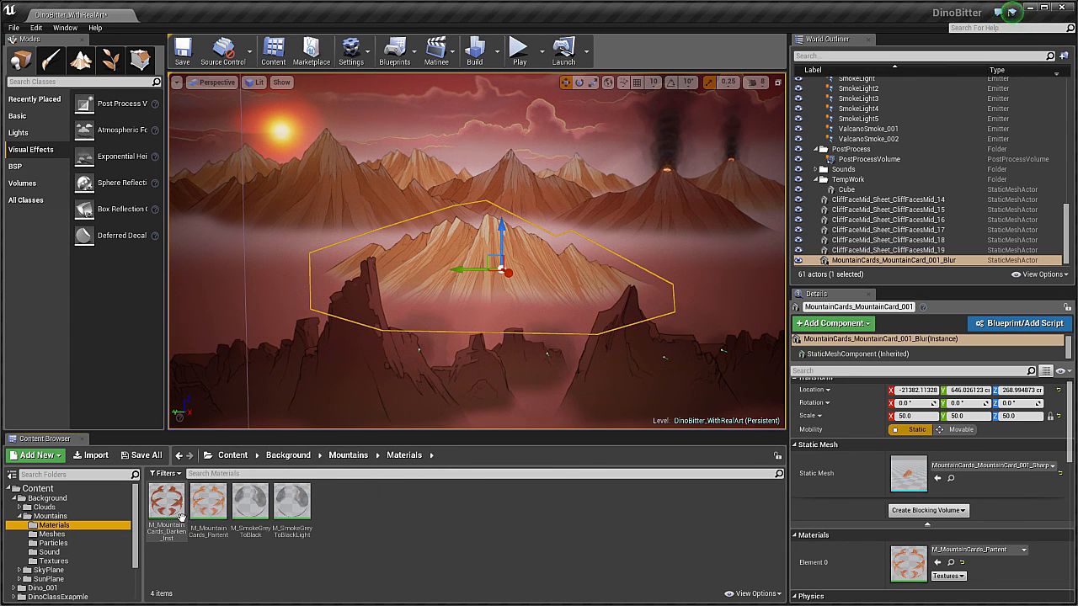
mouse_move(171, 505)
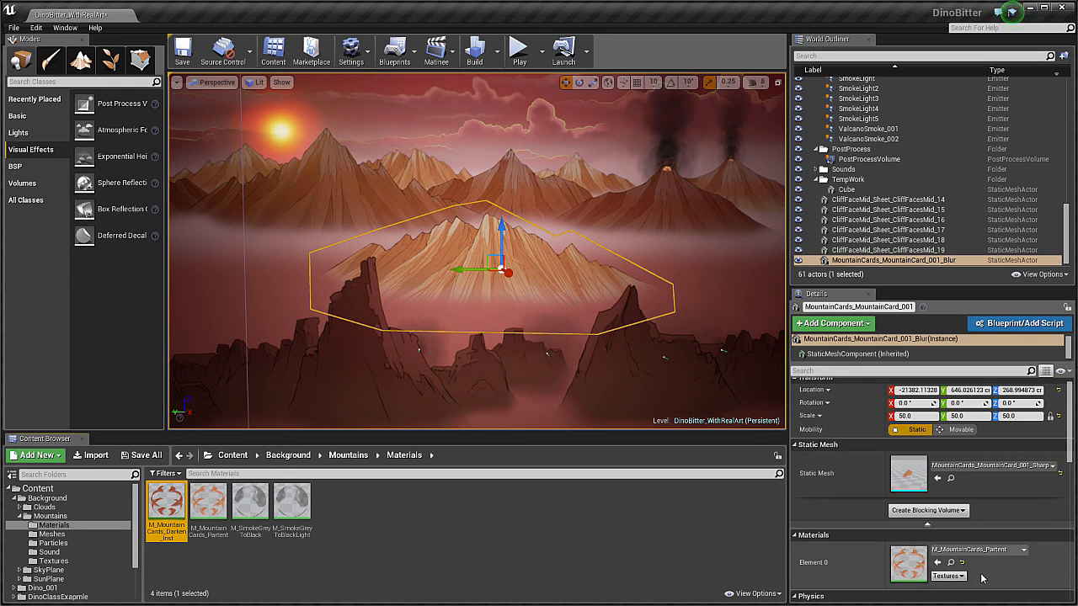
left_click(939, 563)
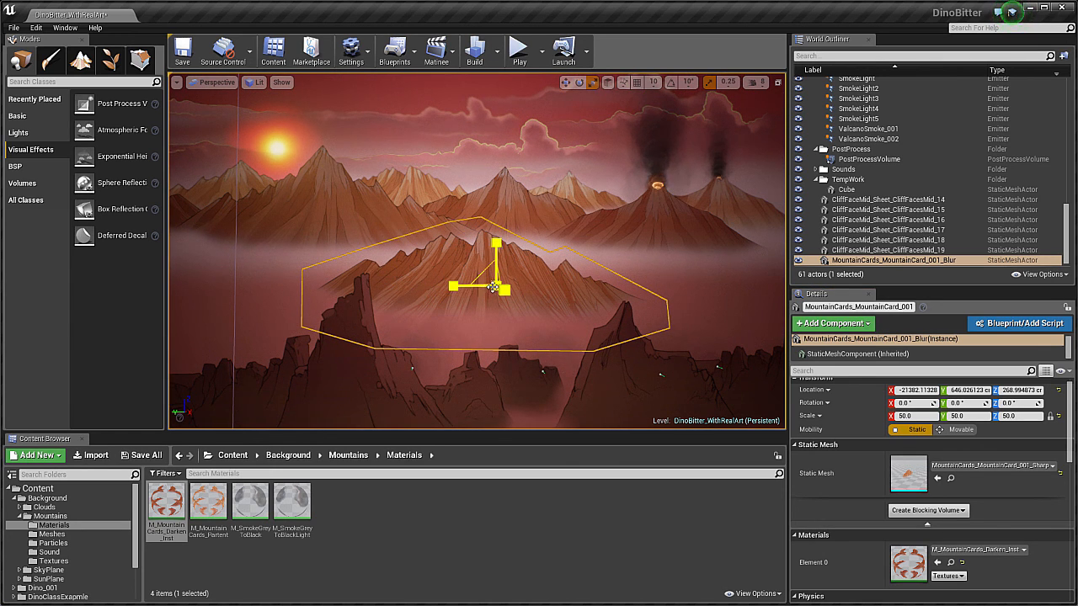
Scale the mountain card up uniformly to 57.
left_click_drag(493, 287, 516, 272)
right_click_drag(527, 357, 513, 325)
key("q")
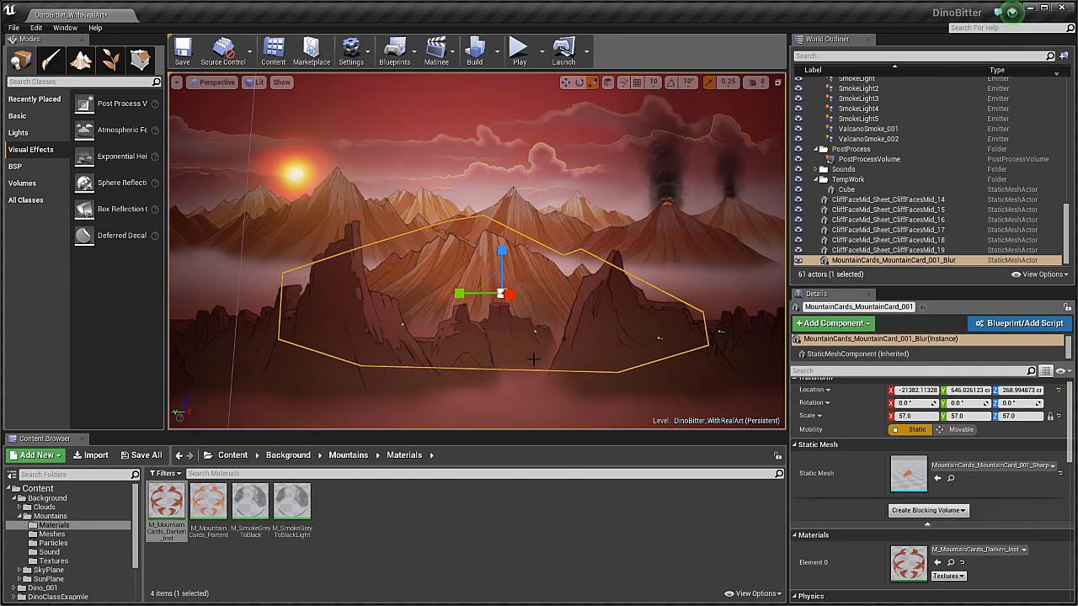
Raise the mountain card to about Z 2698 cm and shift it sideways to about Y 9 cm, between the dinosaurs.
right_click_drag(534, 363, 556, 369)
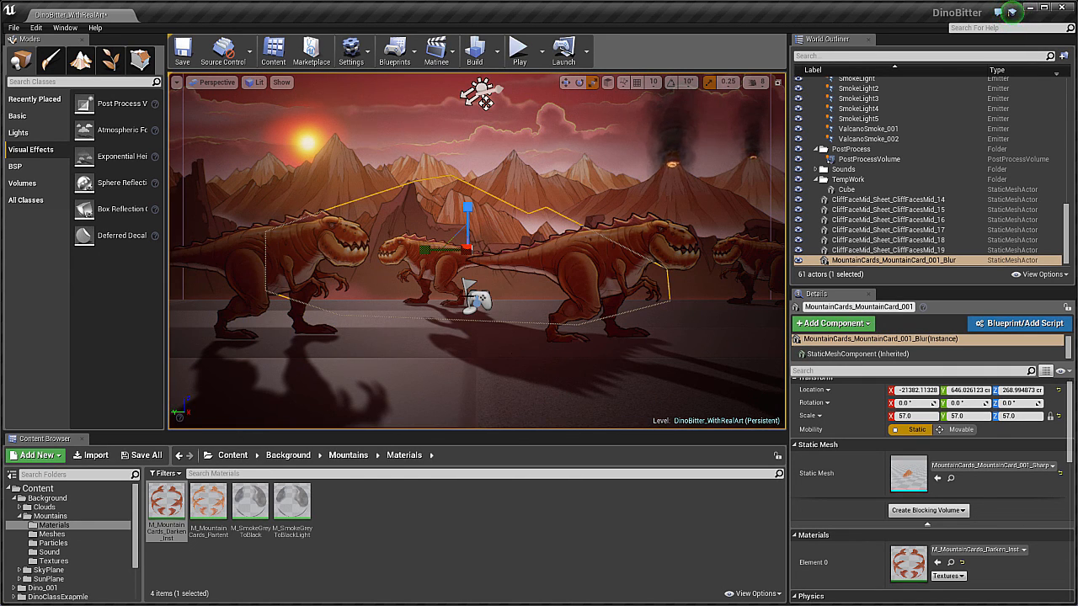
left_click_drag(471, 210, 463, 178)
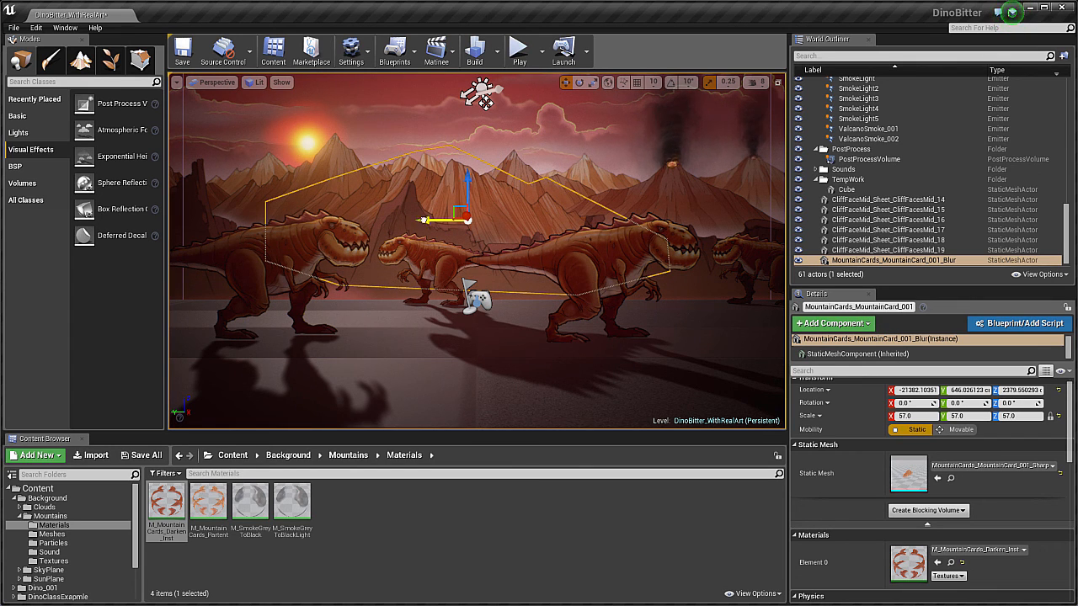
left_click_drag(421, 220, 468, 223)
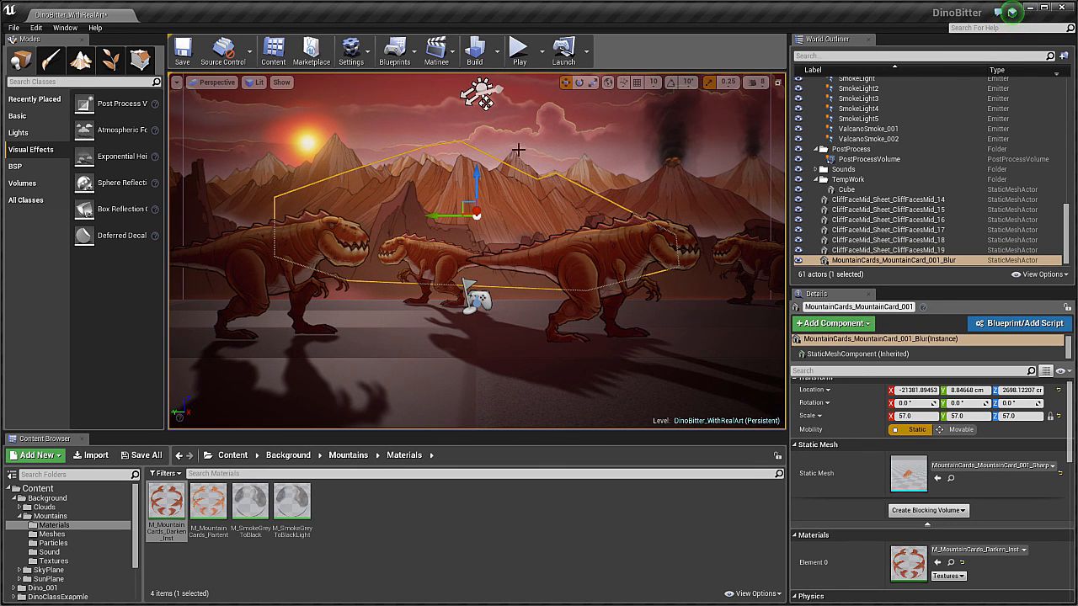
Play the level in full screen to check the new mountain among the background layers, and stop playing.
left_click(518, 51)
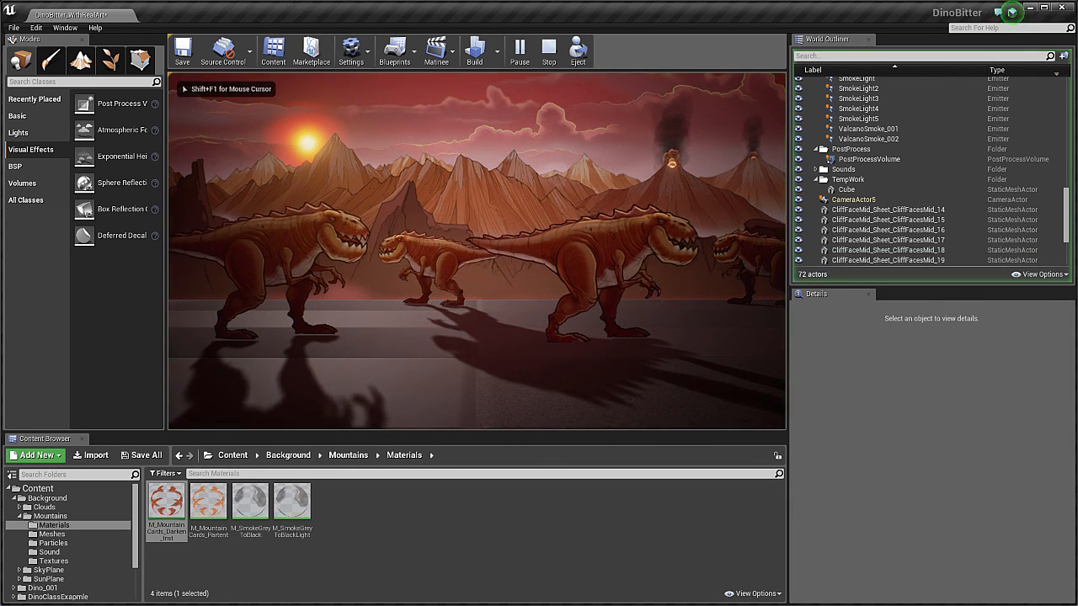
key("F11")
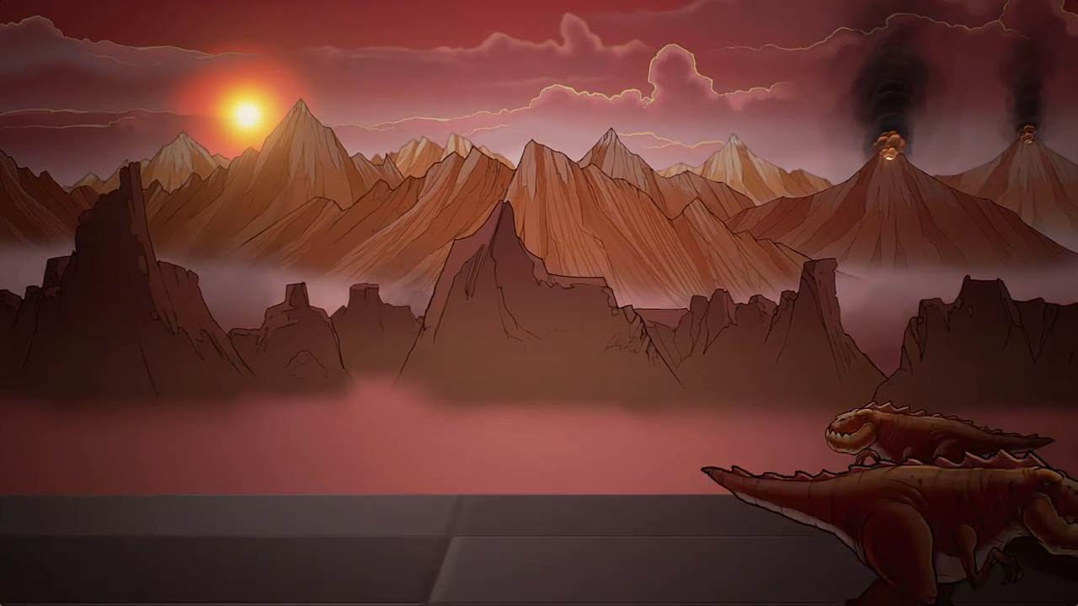
key("Escape")
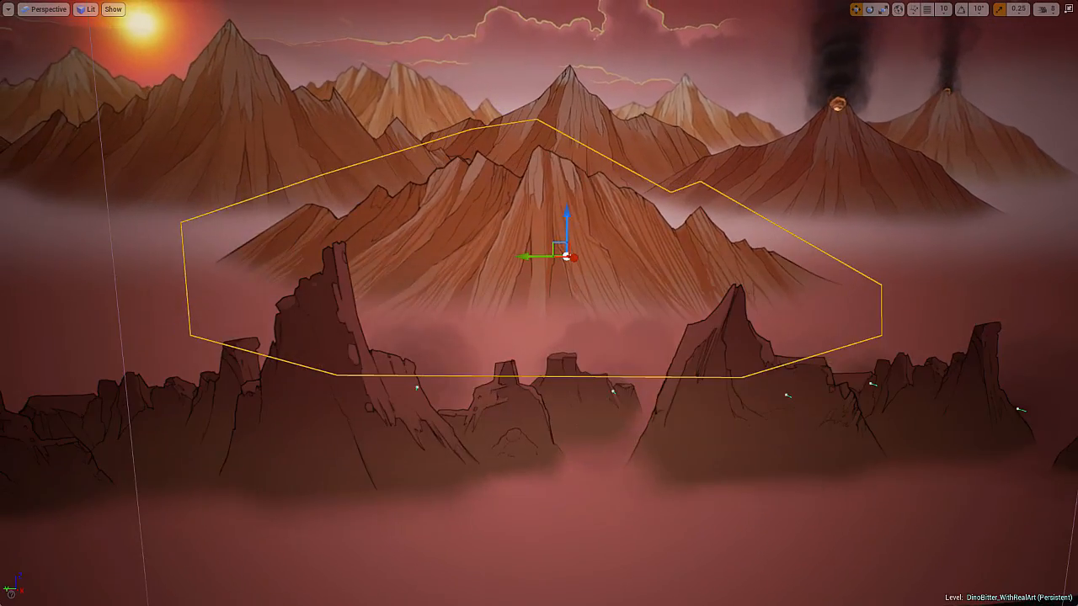
Push the selected mountain card farther back along the X axis, behind the cliffs.
right_click_drag(549, 213, 594, 270)
right_click_drag(493, 251, 498, 243)
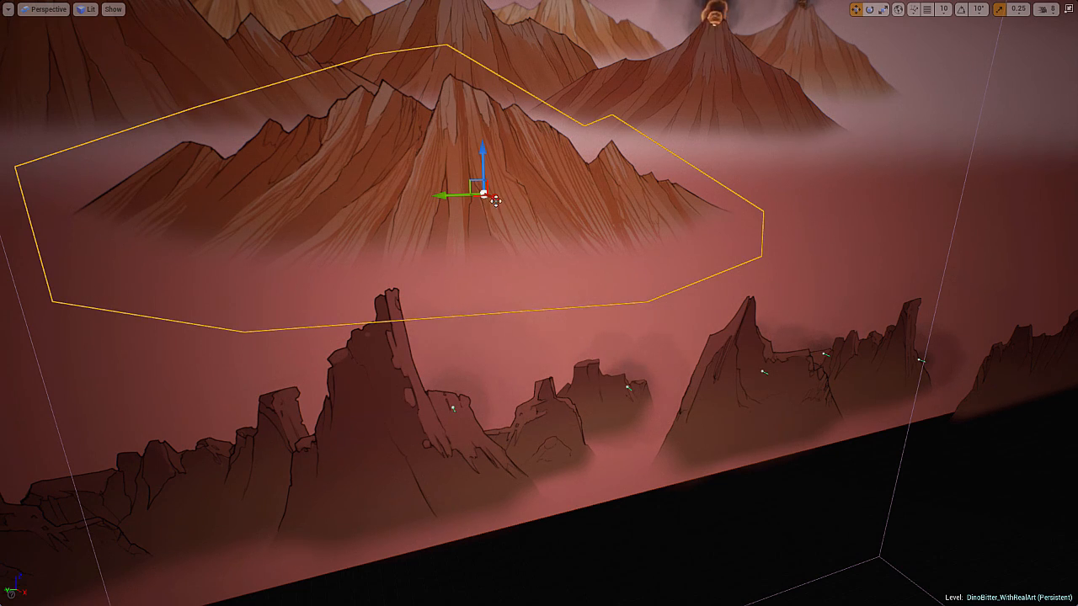
left_click_drag(495, 201, 480, 193)
key("f")
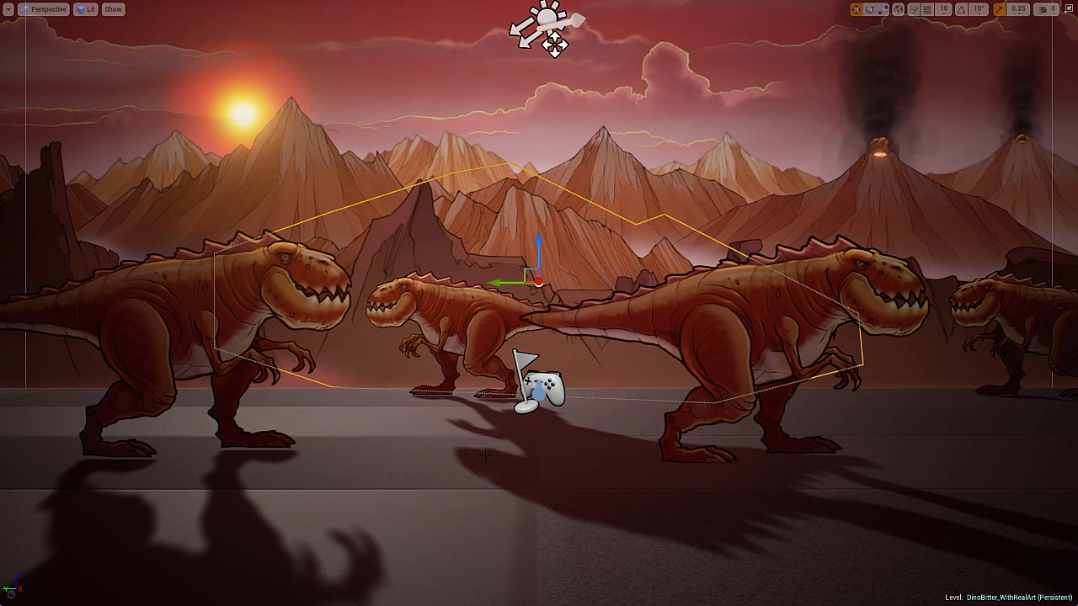
Play the level, toggling between full screen and the windowed editor, to check the pushed-back mountain behind the dinosaurs, and stop playing.
key("alt+p")
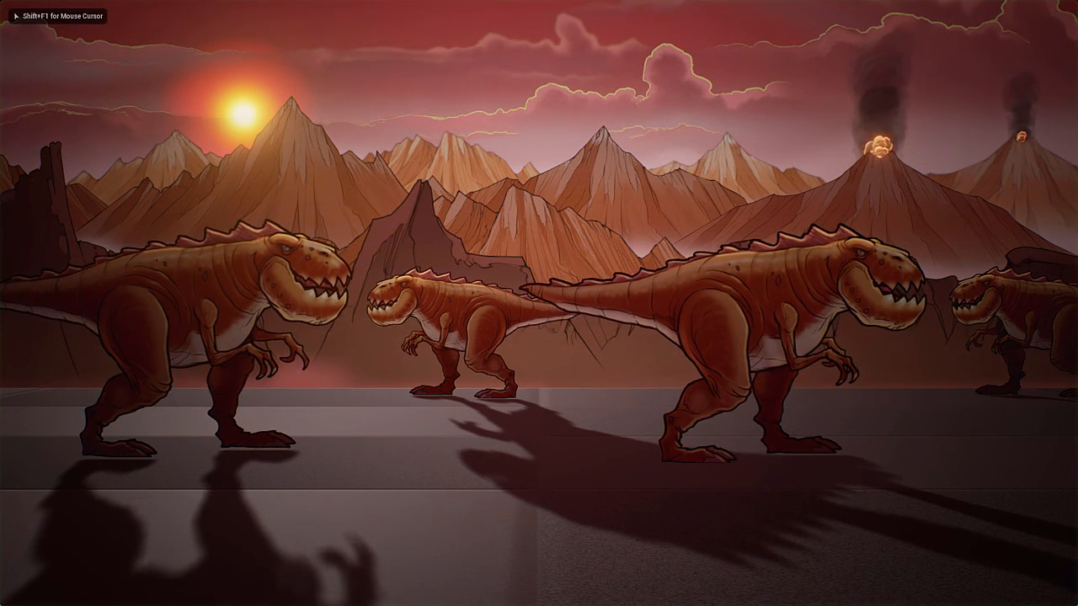
key("F11")
key("F11")
key("F11")
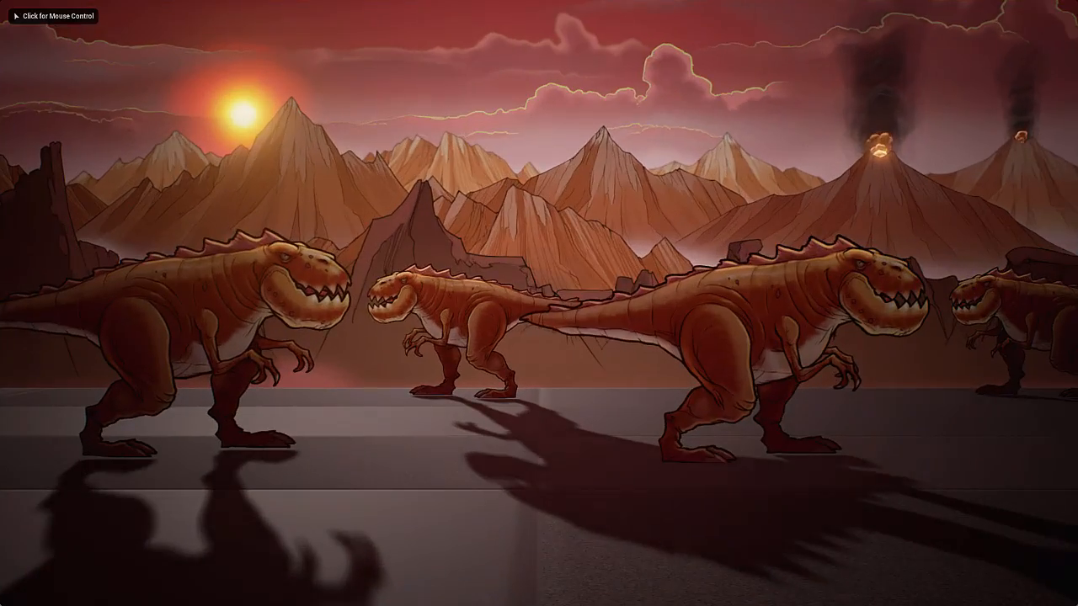
key("F11")
key("F11")
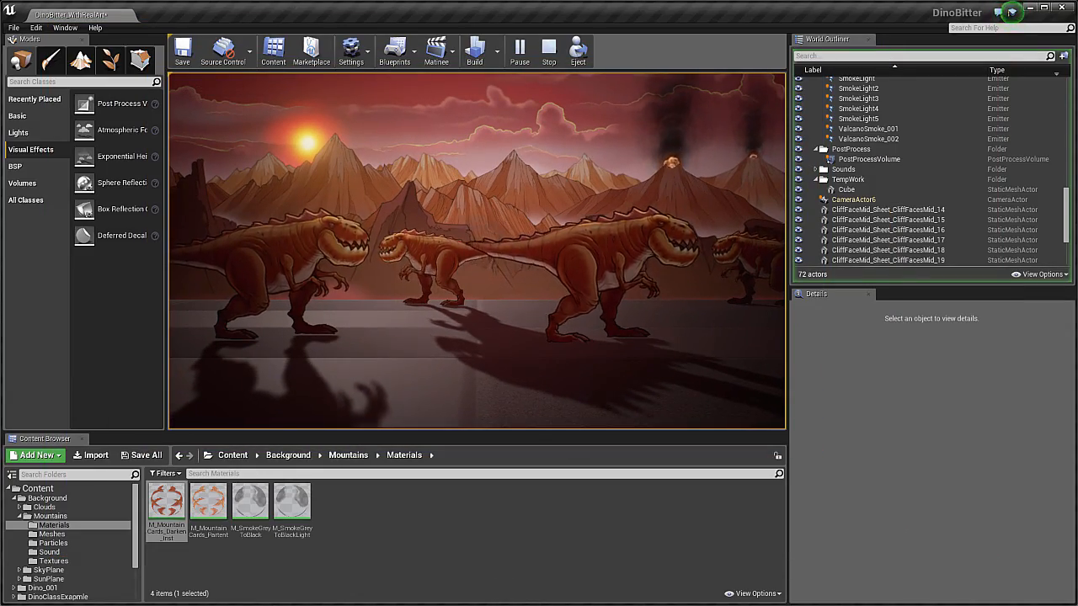
key("F11")
key("F11")
key("F11")
key("F11")
key("F11")
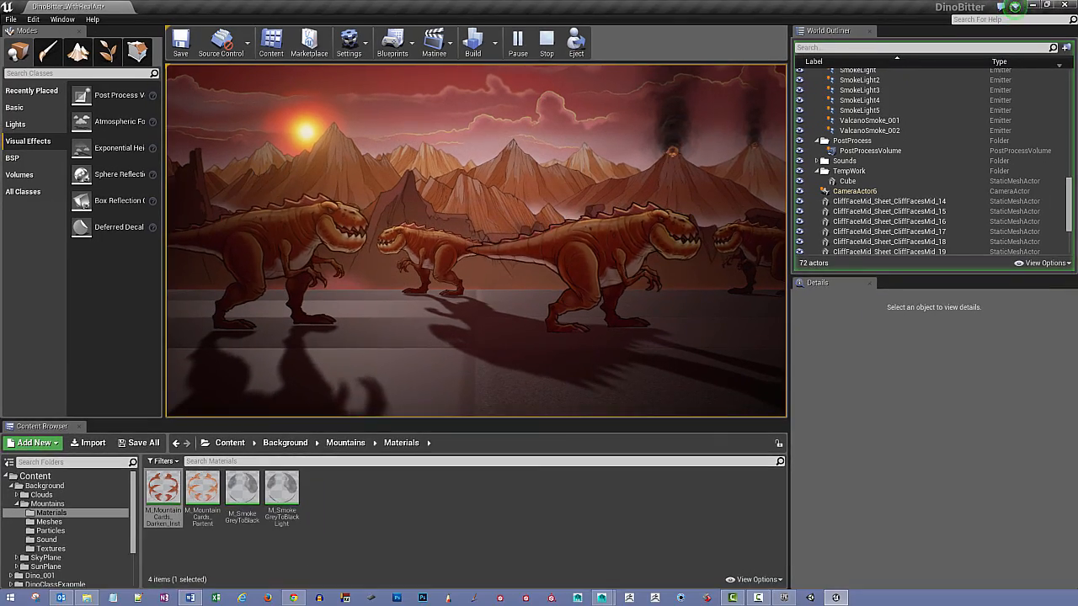
key("F11")
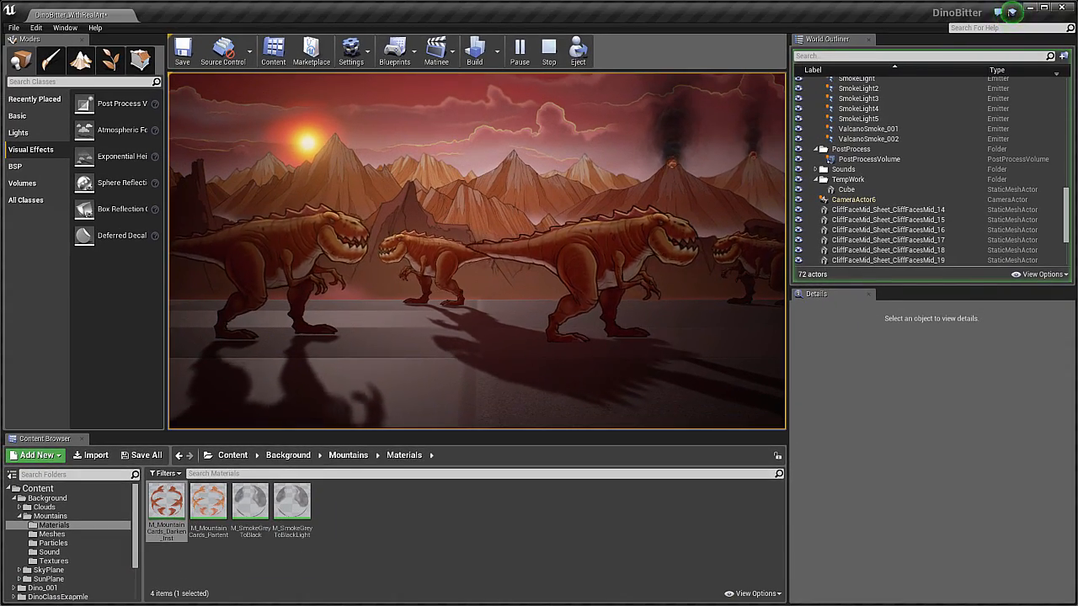
key("F11")
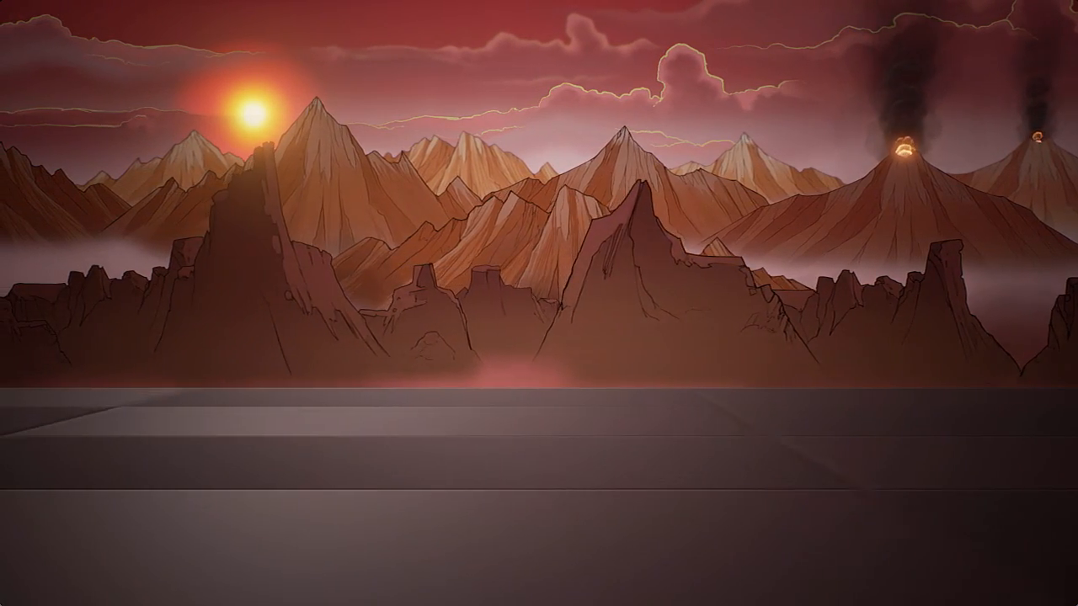
key("Escape")
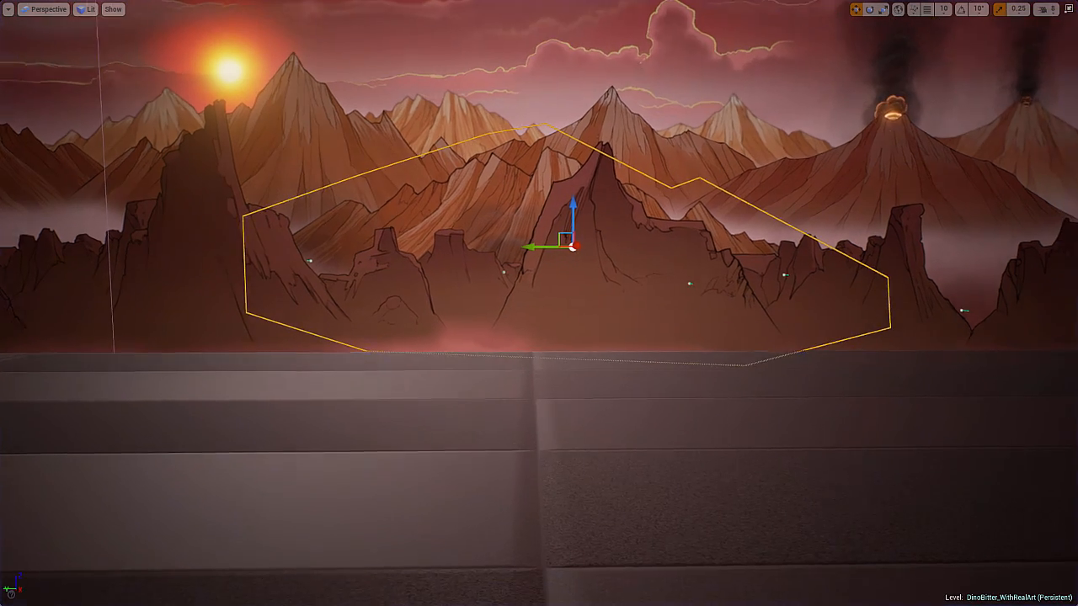
Leave the full-screen view and delete the added mountain card from the level, keeping the cliffs and original mountains.
key("F11")
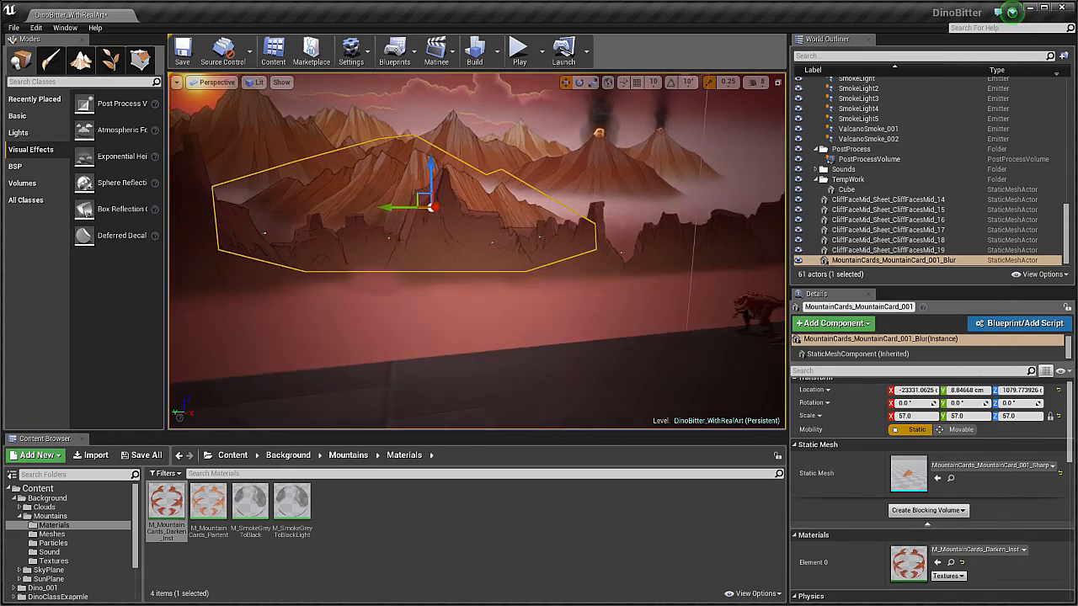
right_click_drag(477, 251, 546, 292)
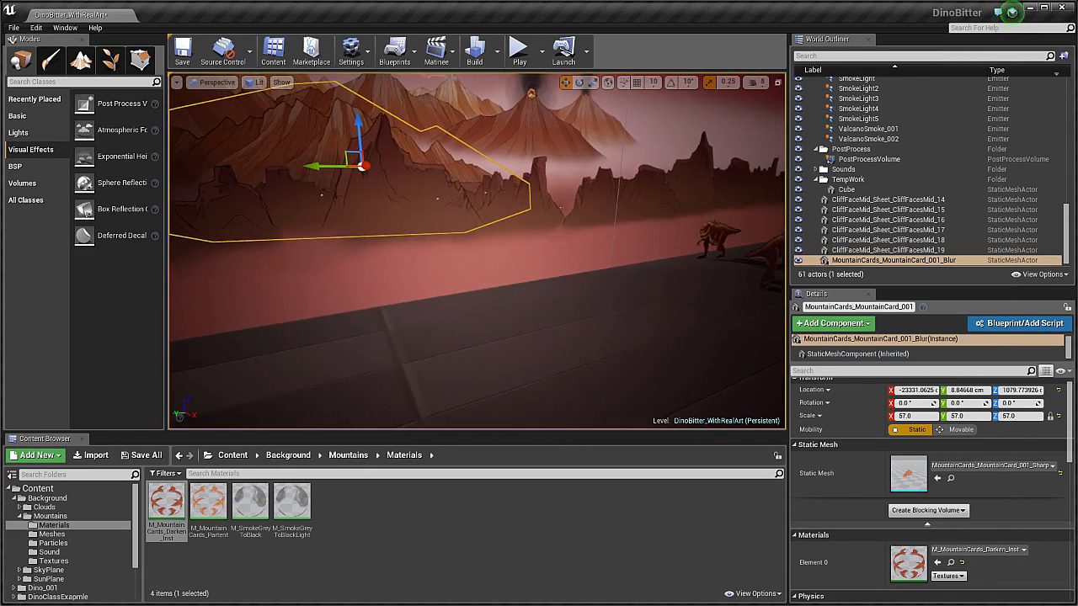
key("Delete")
right_click_drag(430, 233, 529, 296)
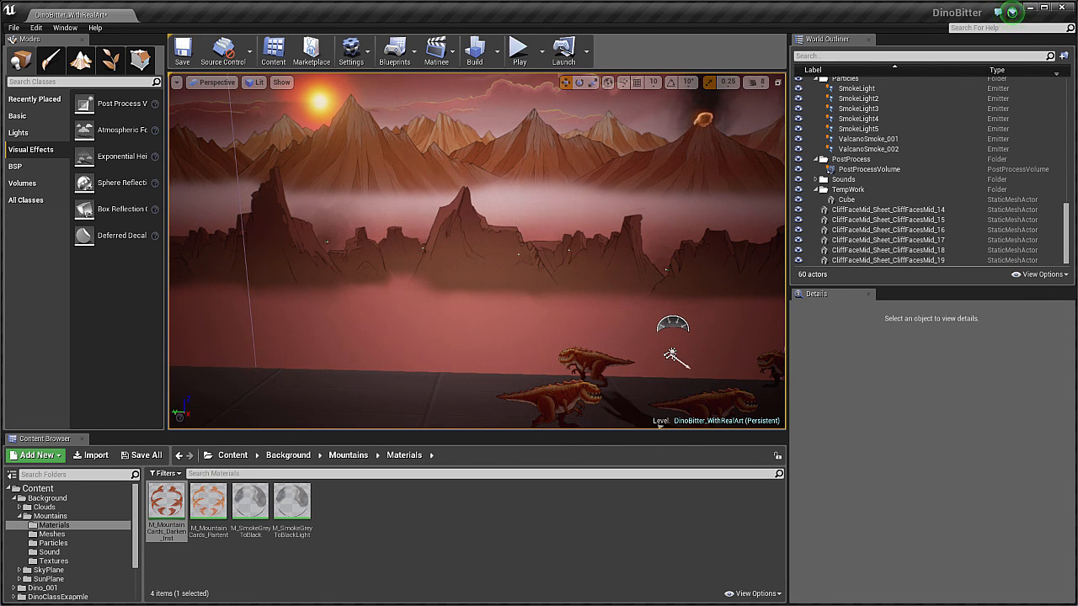
right_click_drag(528, 296, 555, 295)
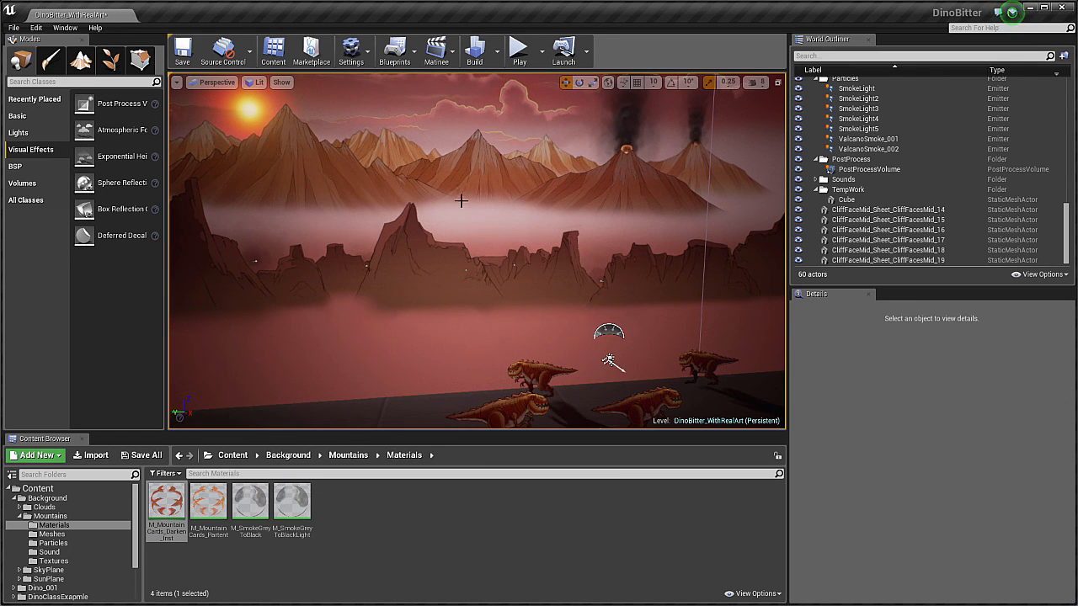
Frame the dinosaurs from the front and play the level in full screen to check the background without the extra mountain.
right_click_drag(479, 194, 421, 189)
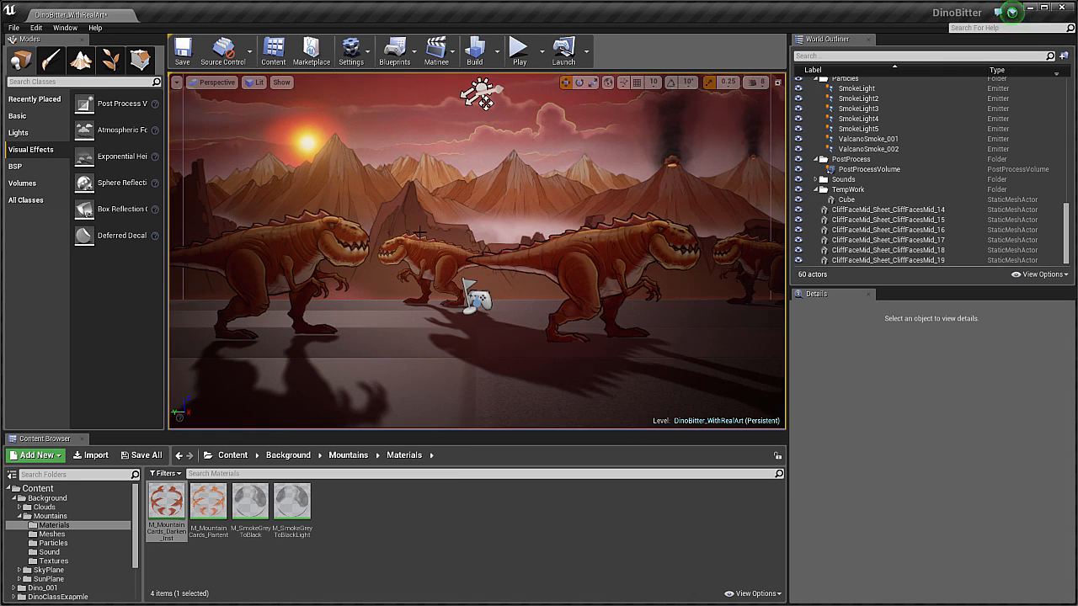
key("F11")
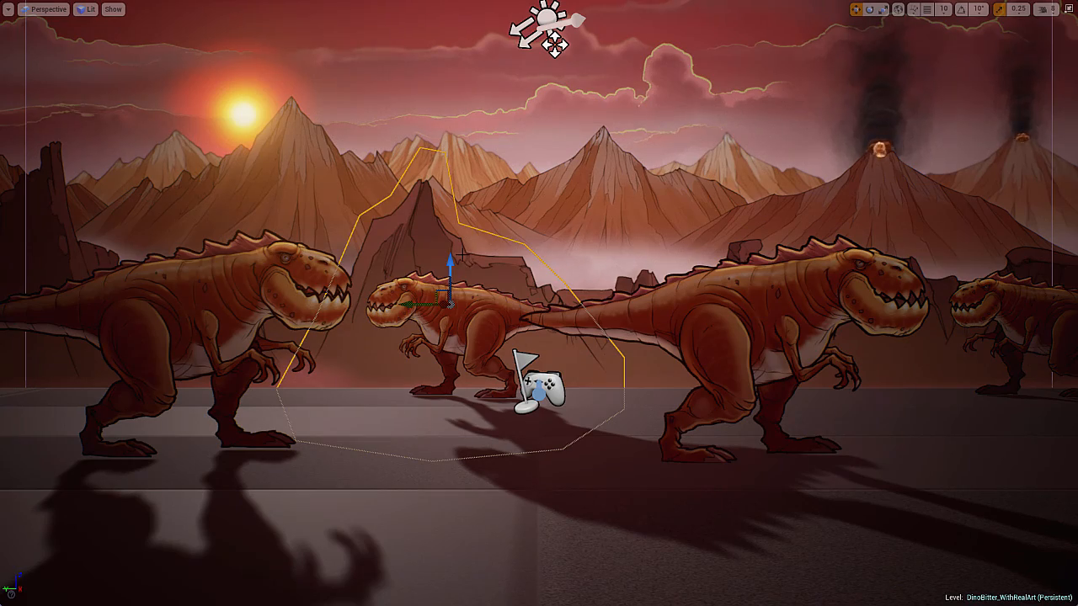
key("alt+p")
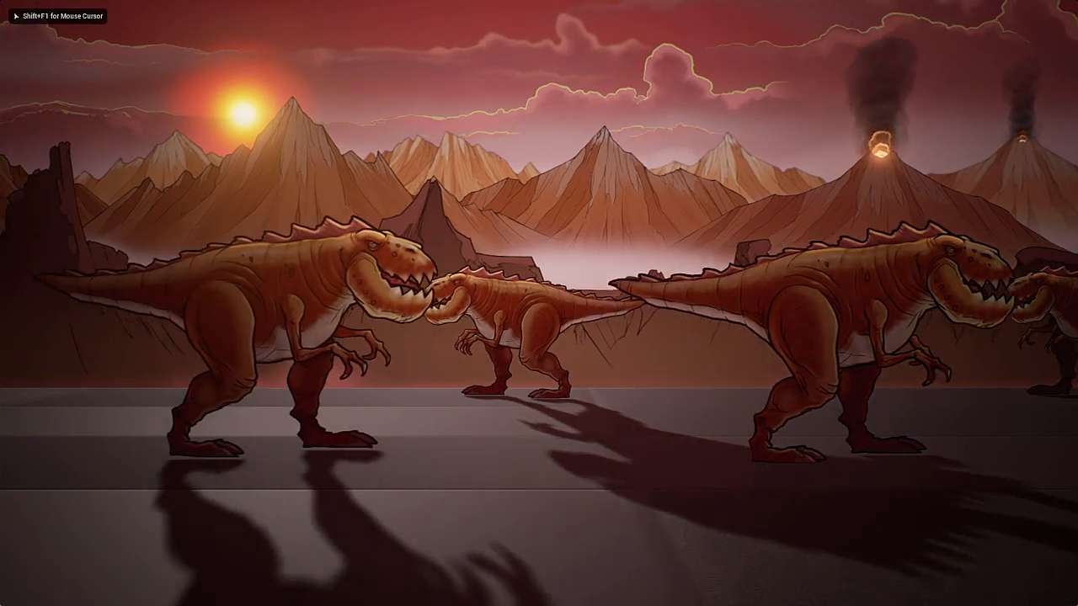